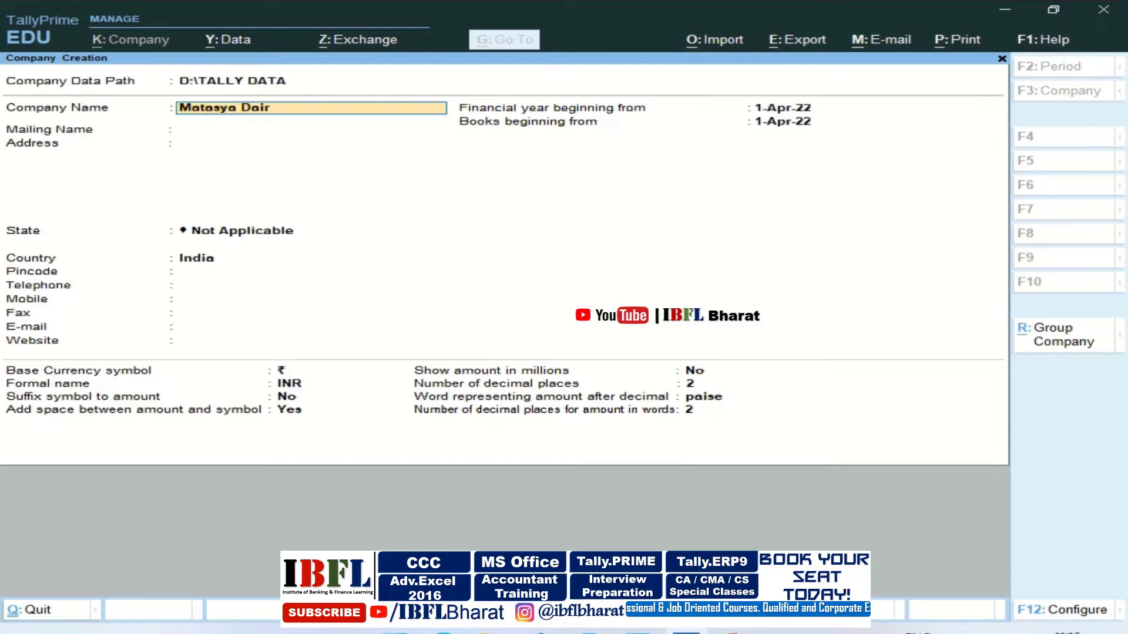
Name the new company Matasya Dairy, use the same mailing name, and leave the address blank.
key("Return")
key("Return")
key("Return")
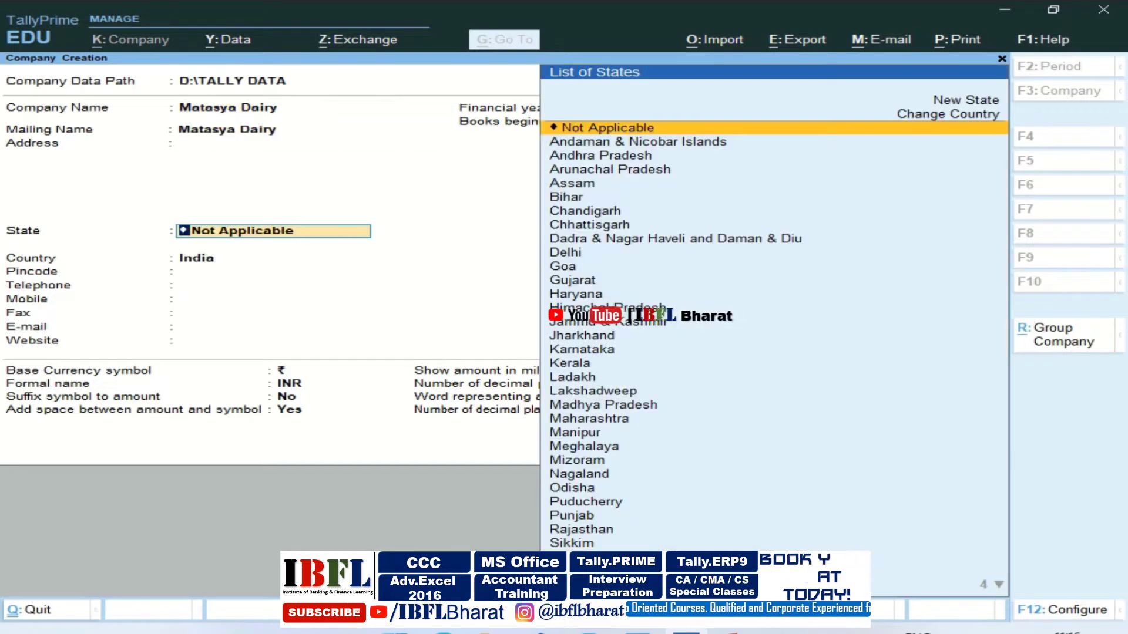
Set the company's state to Delhi and save the new company with the remaining details at their defaults.
key("Down")
key("Down")
key("Down")
key("Down")
key("Down")
key("Down")
key("Down")
key("Down")
key("Down")
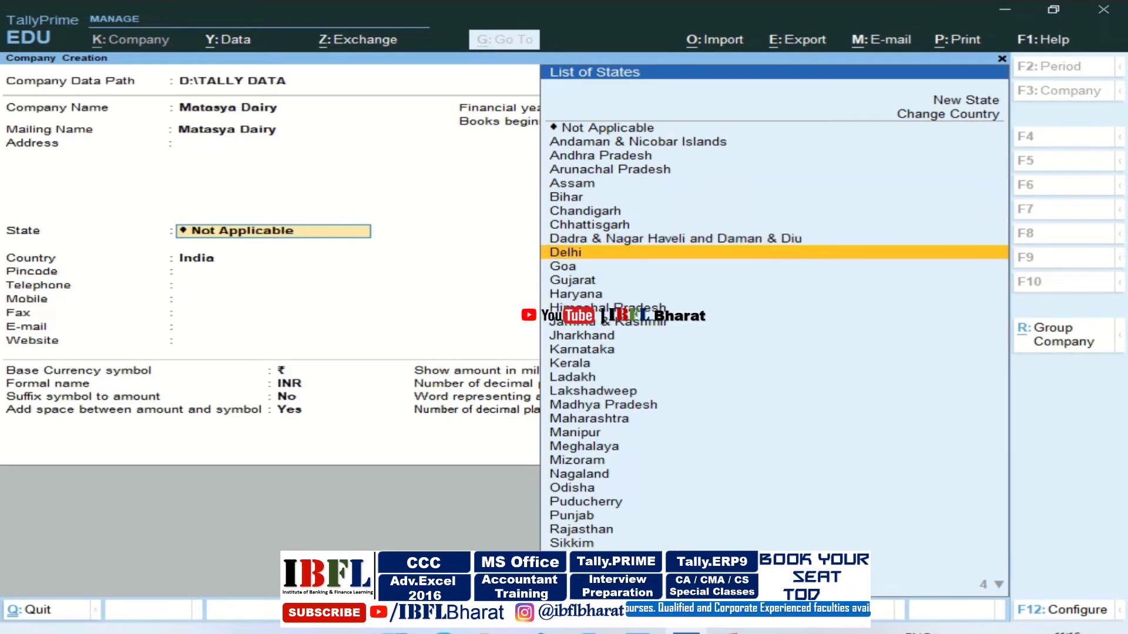
key("Return")
key("Return")
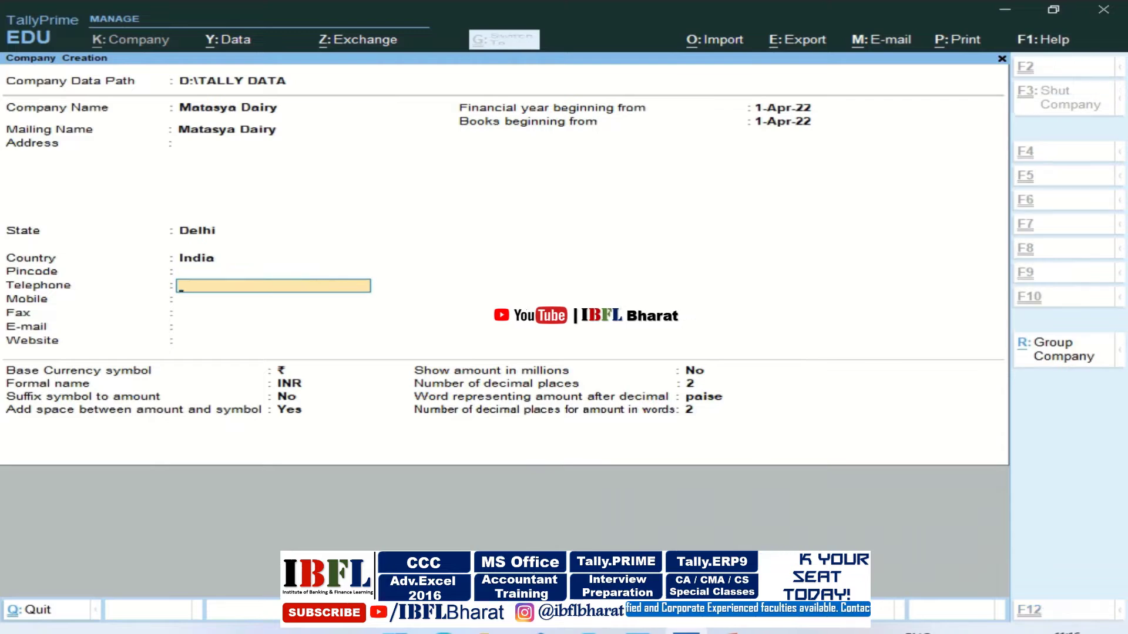
key("ctrl+a")
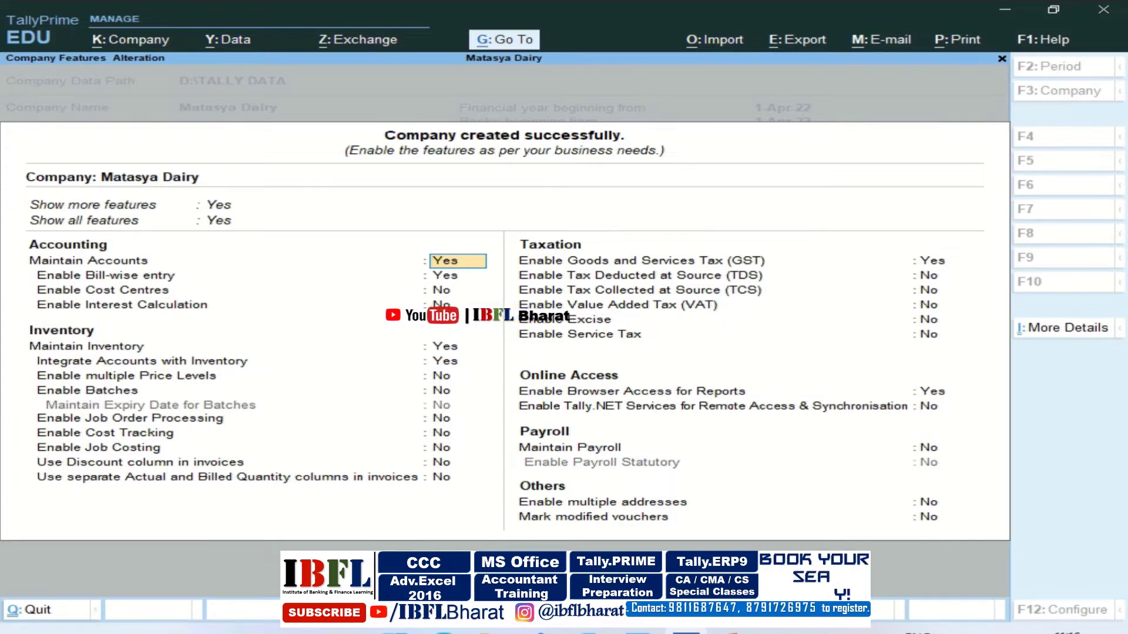
Disable Goods and Services Tax (GST) in the company features and save the feature settings.
key("Return")
key("Return")
key("Return")
key("Return")
key("Return")
key("Return")
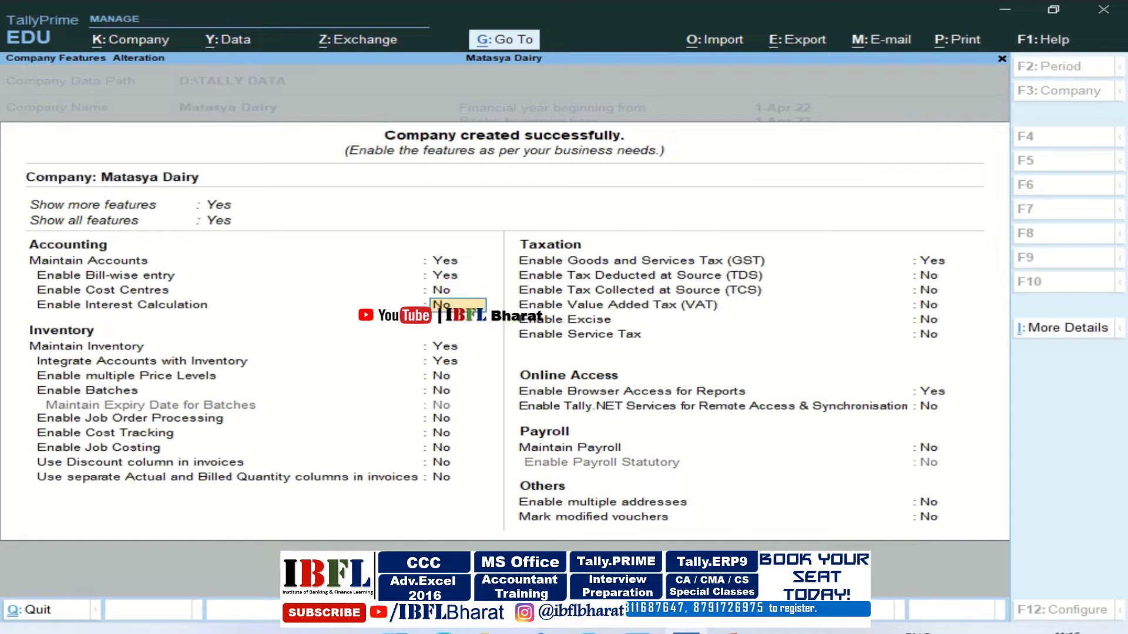
key("Return")
key("Return")
key("Return")
key("Return")
key("Return")
key("Return")
key("Return")
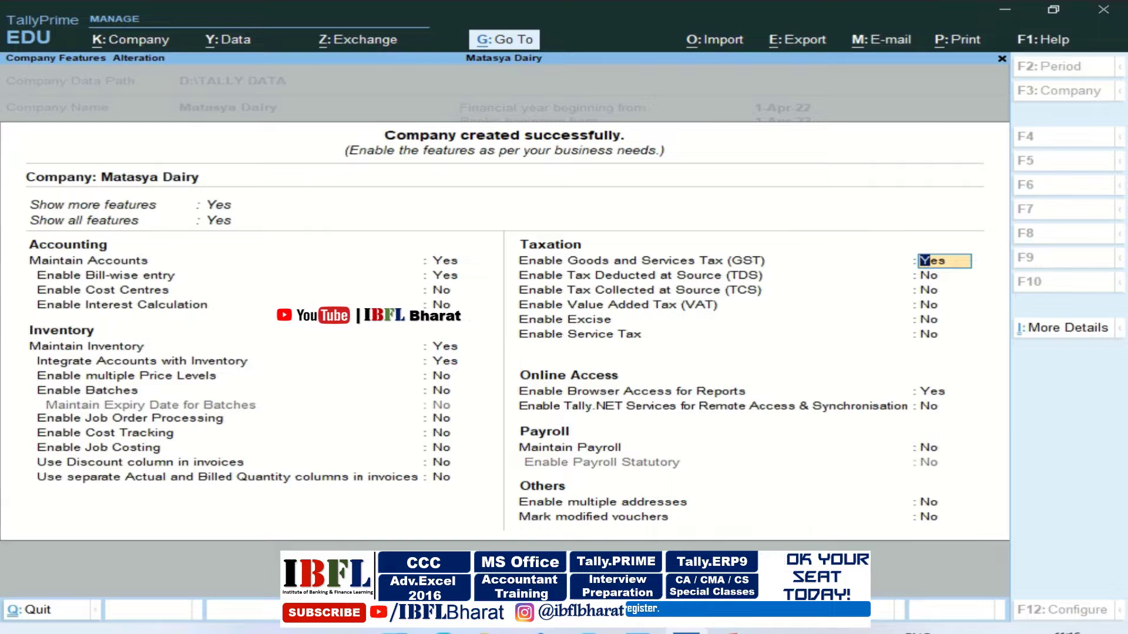
type("n")
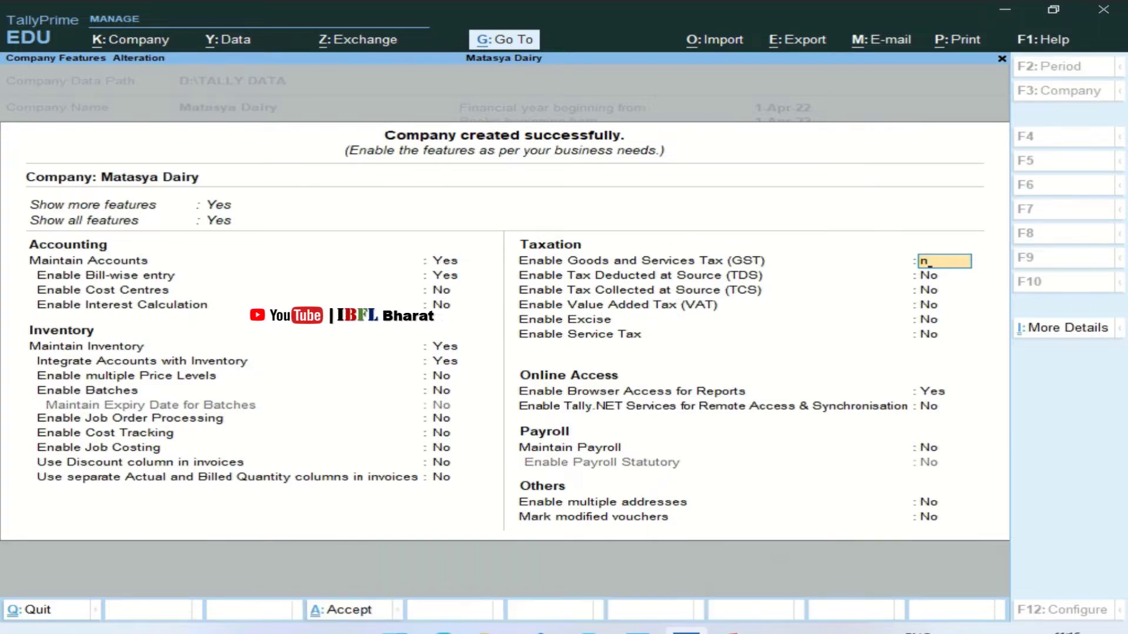
key("Return")
key("Return")
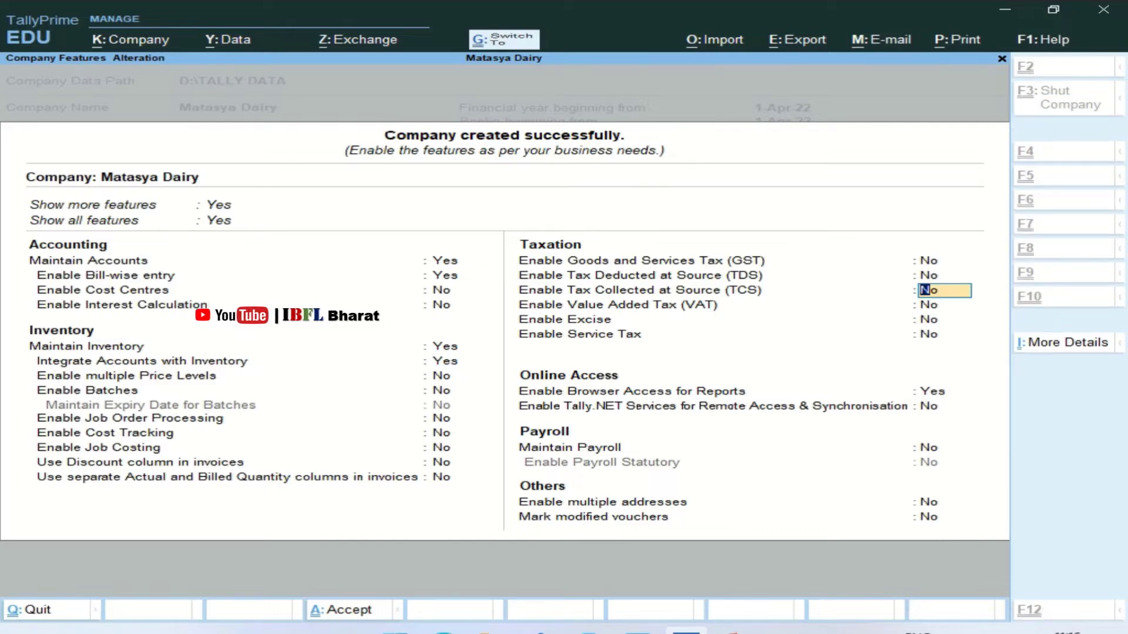
key("ctrl+a")
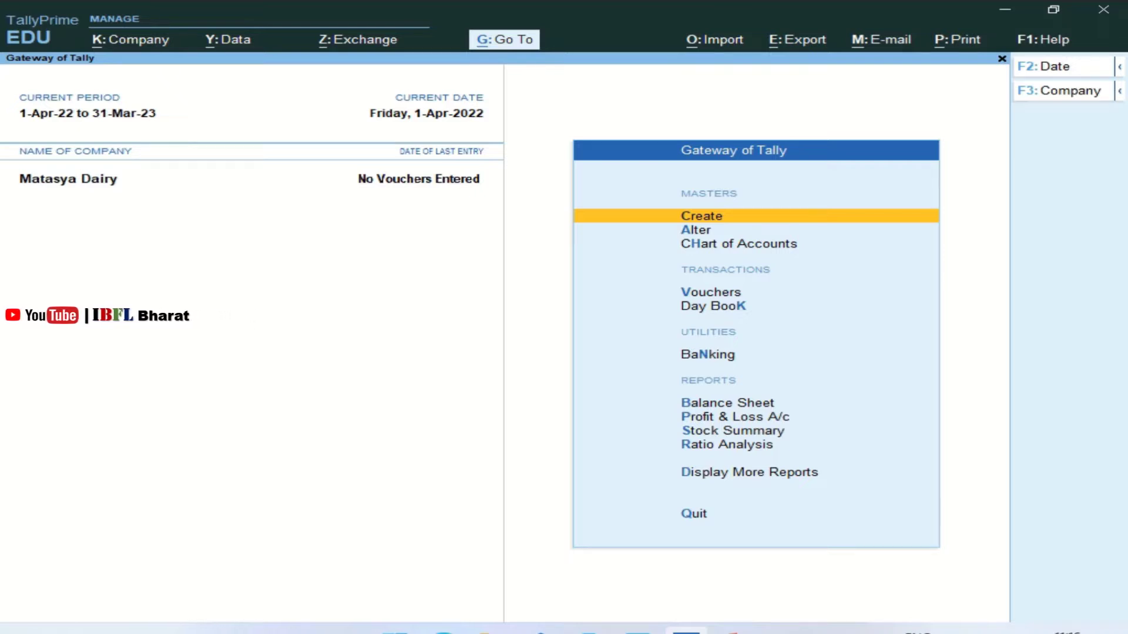
Open accounting voucher entry and switch to a Receipt voucher.
key("Down")
key("Down")
key("Down")
key("Down")
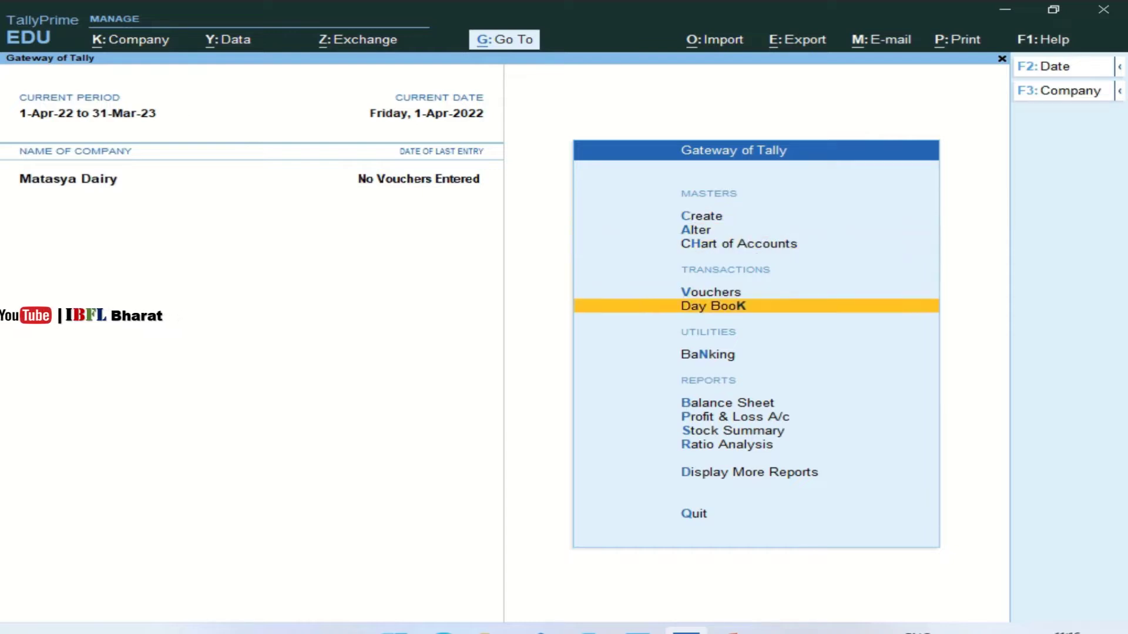
key("v")
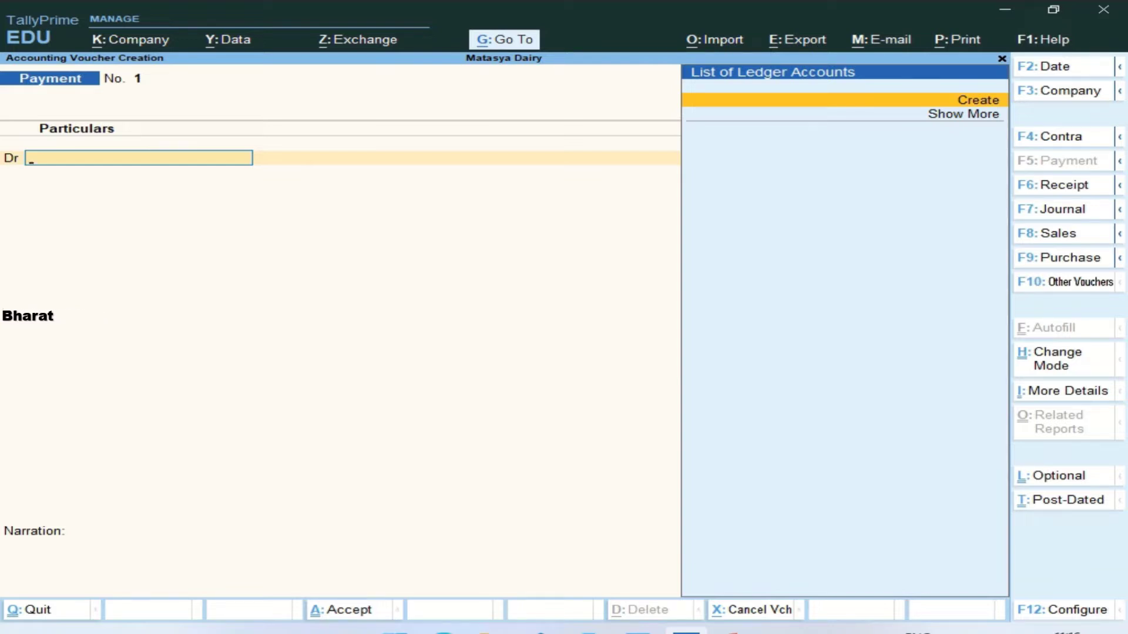
key("F6")
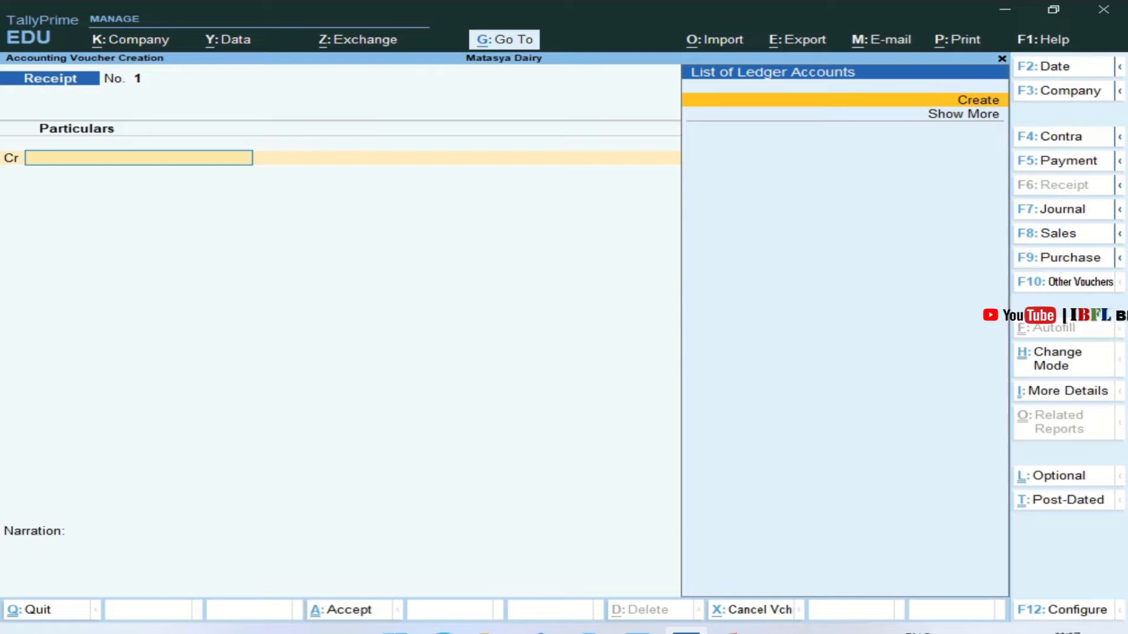
Create a ledger named Capital A\c under the Capital Account group from within the receipt voucher.
key("Return")
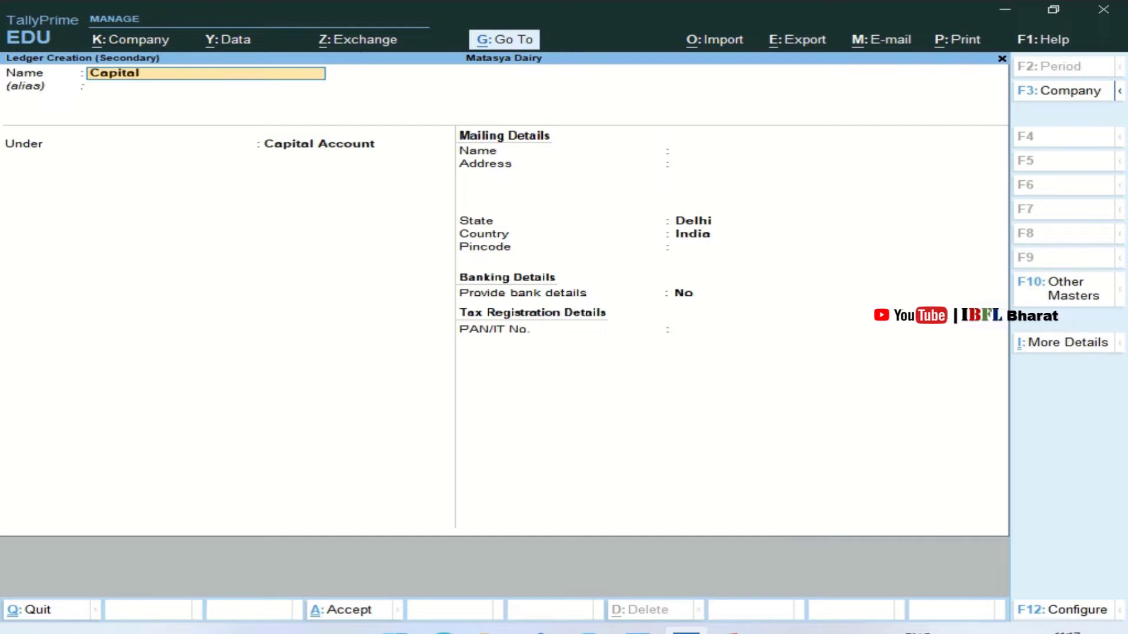
key("Return")
key("Return")
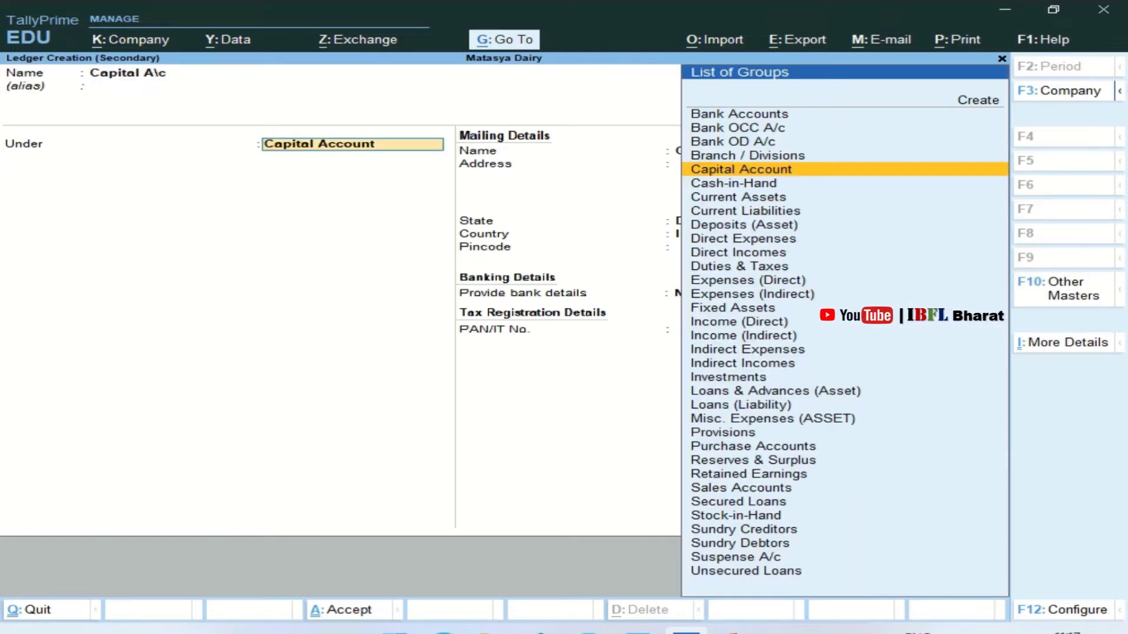
key("Return")
key("Return")
key("Return")
key("Return")
key("Return")
key("Return")
key("Return")
key("Return")
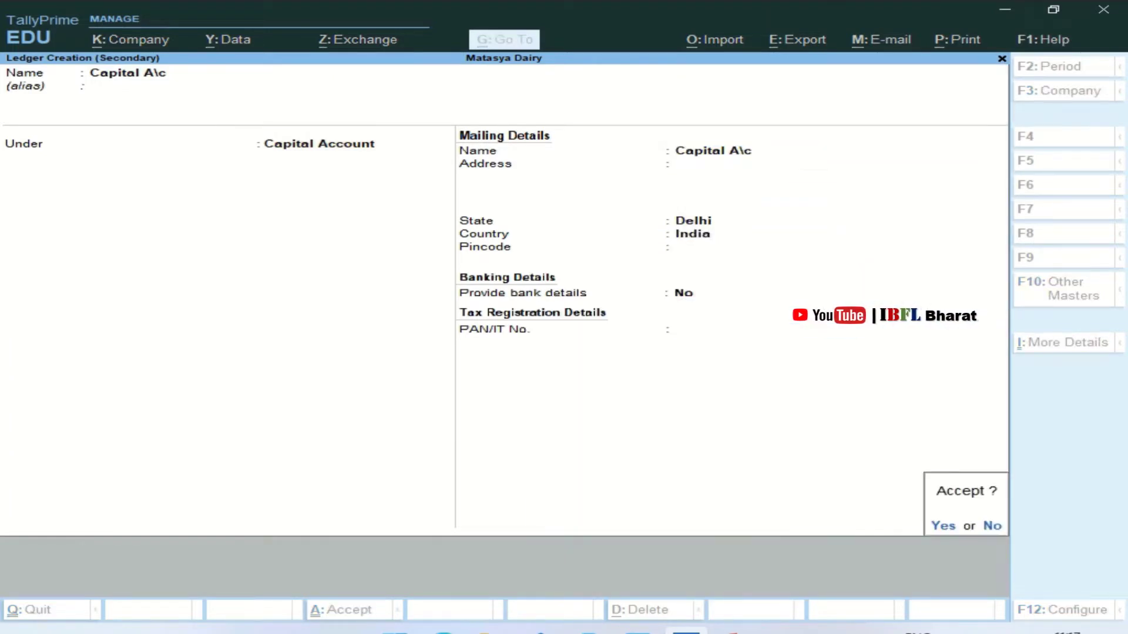
key("Return")
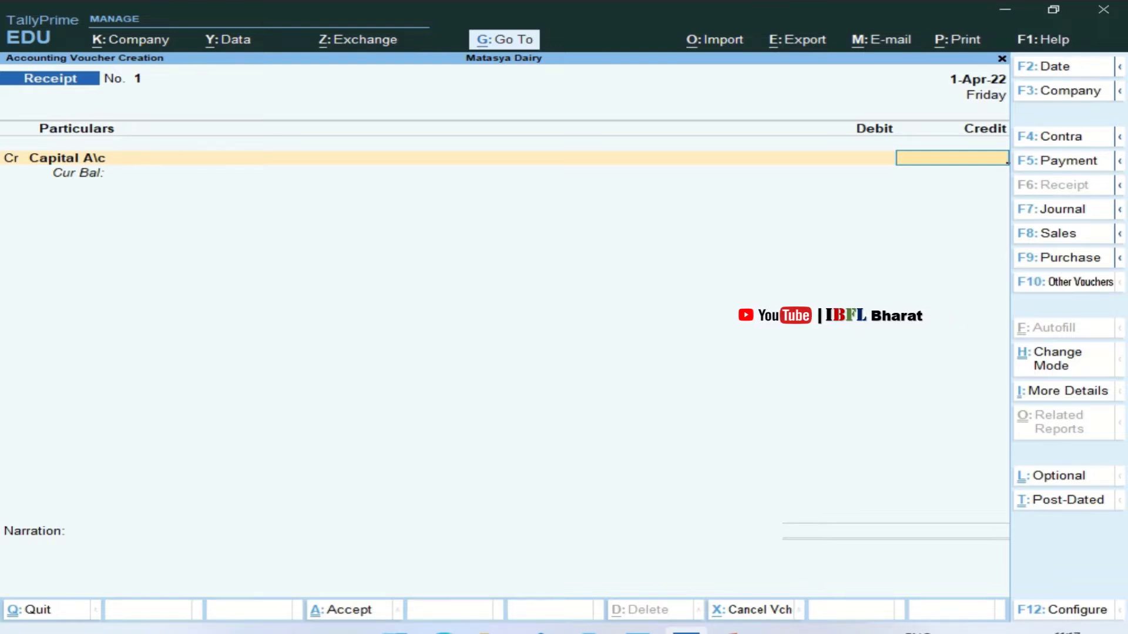
Credit Capital A\c with 1,80,000, debit Cash for the same amount, and save the receipt without a narration.
key("alt+Tab")
key("alt+Tab")
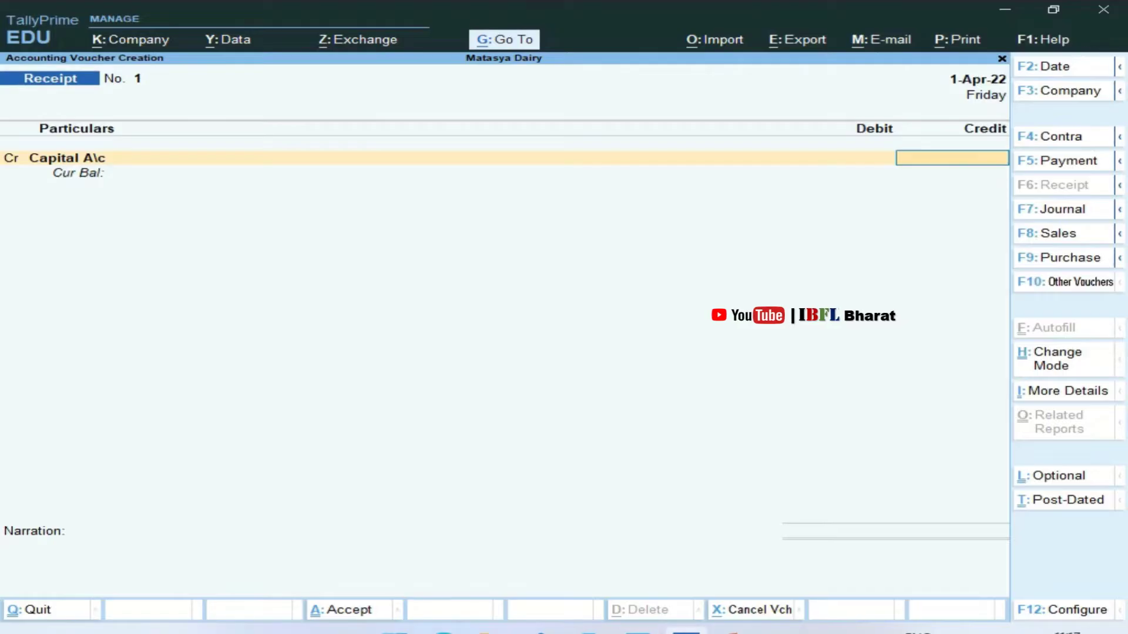
key("Return")
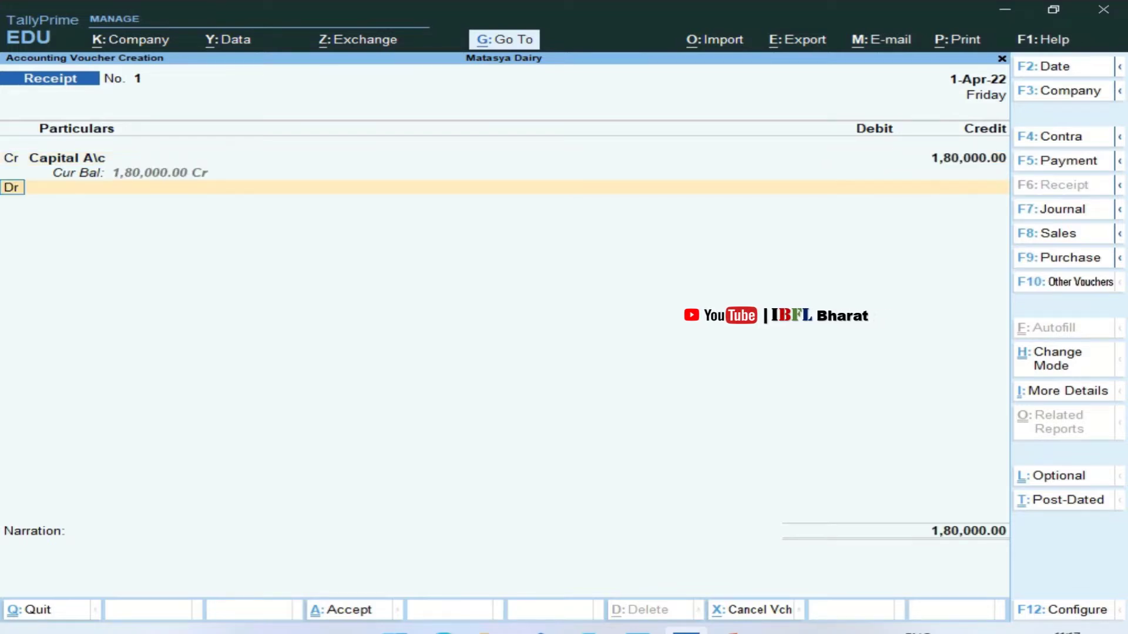
key("Down")
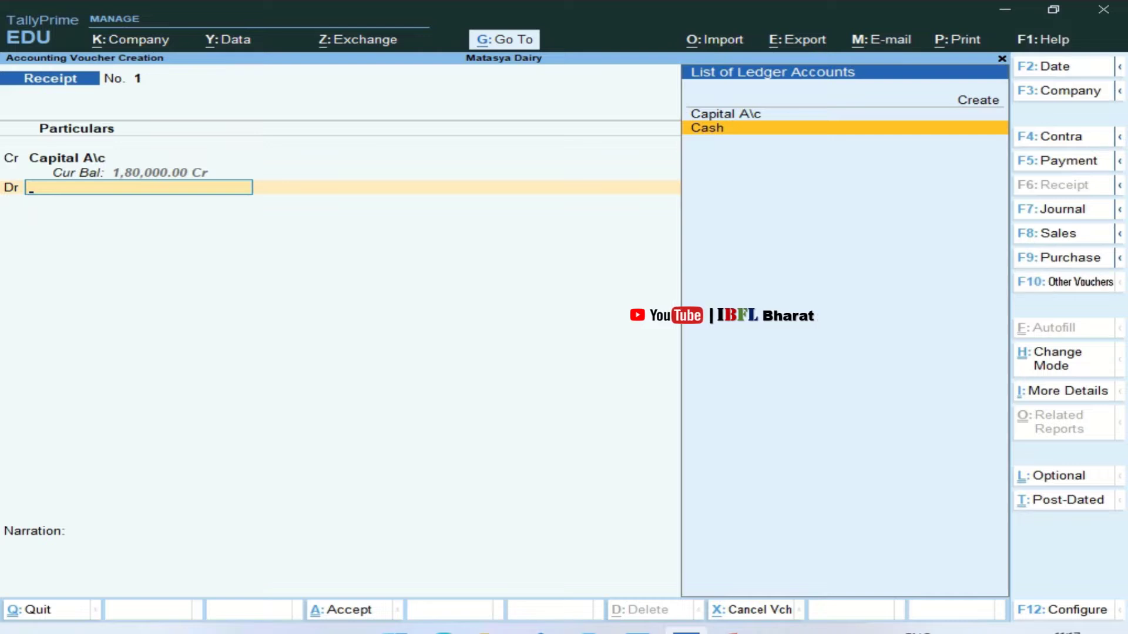
key("Return")
key("Return")
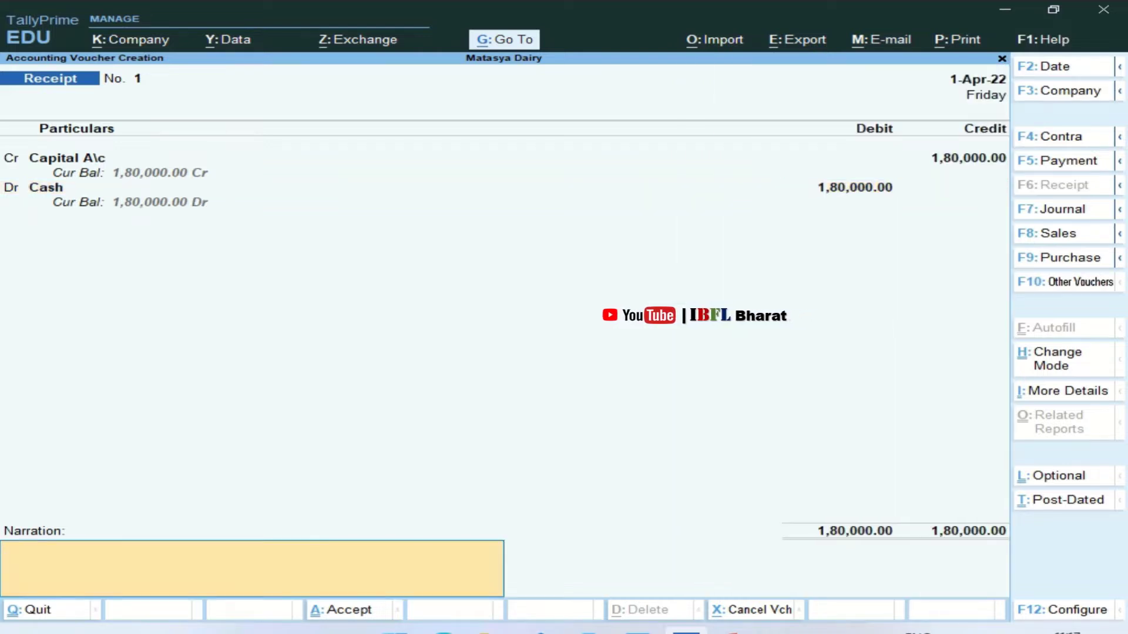
key("Return")
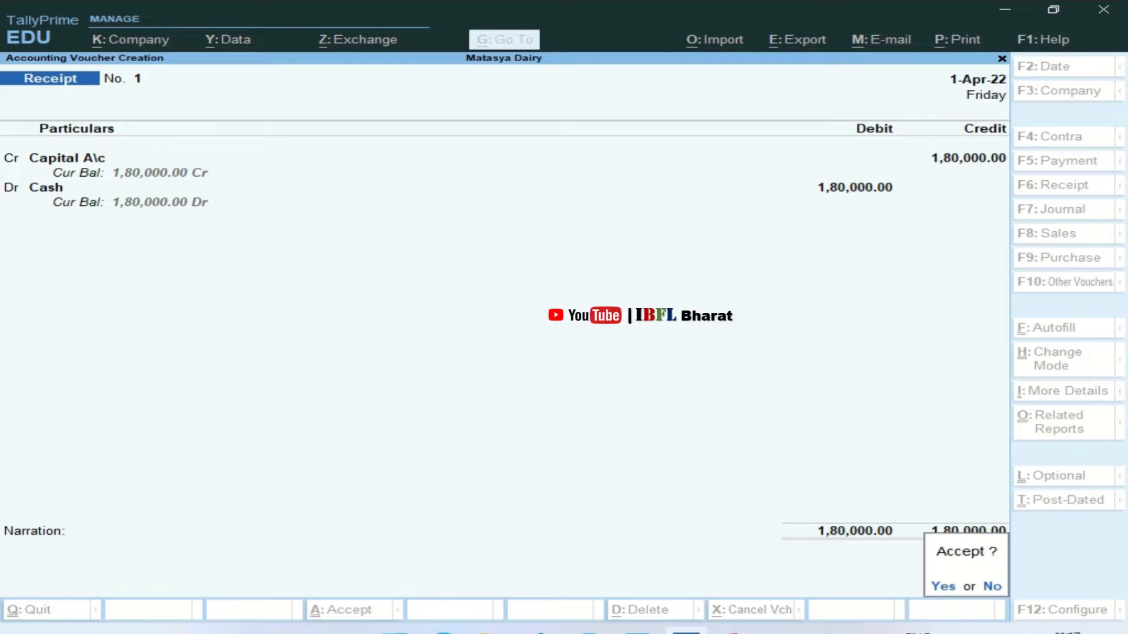
key("Return")
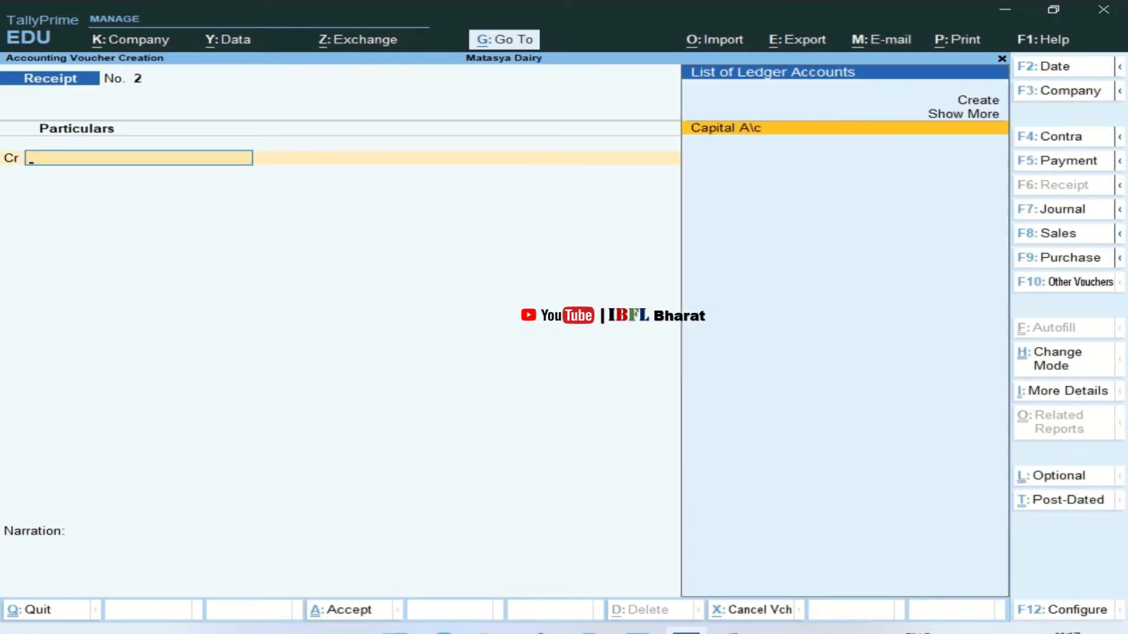
Start a new ledger from the second receipt voucher and name it Father in Law Loan Account.
key("alt+Tab")
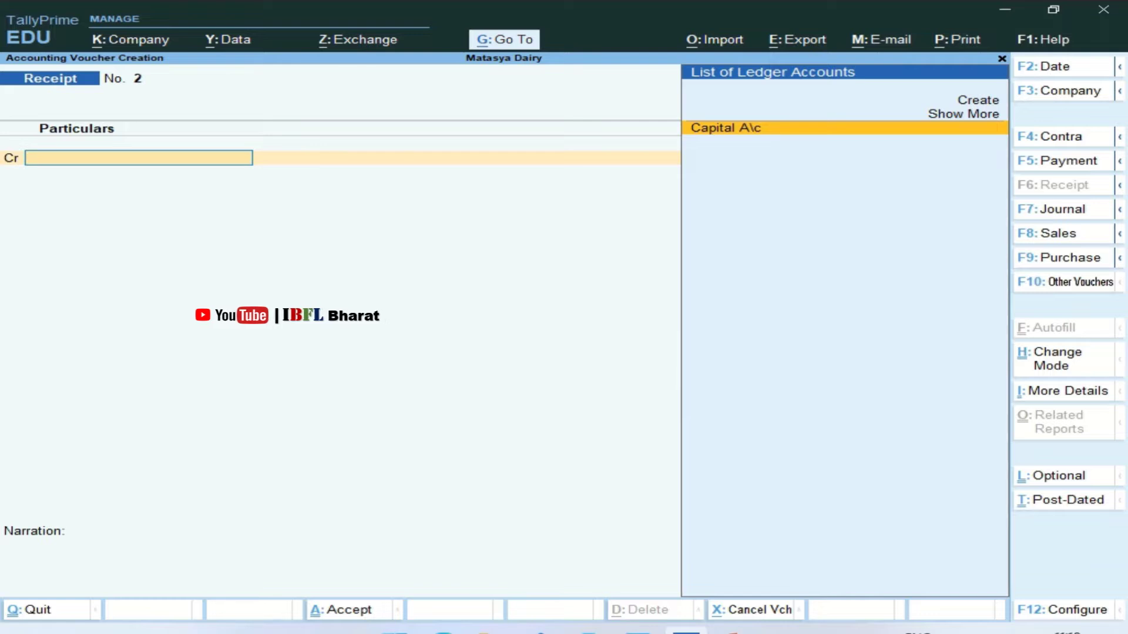
key("alt+c")
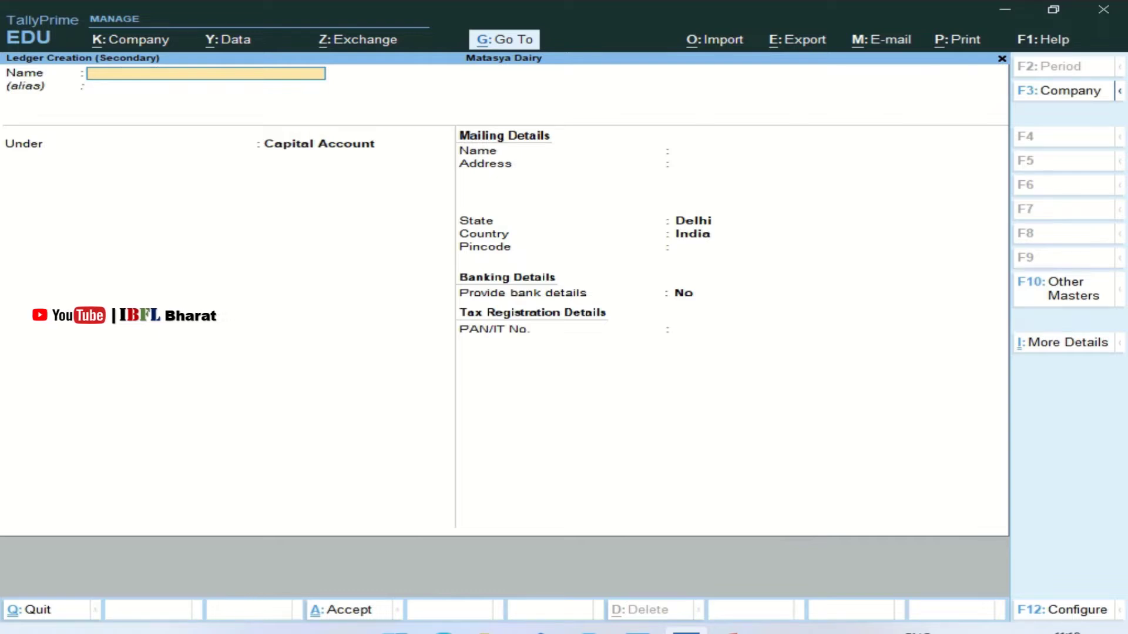
type("Fathe")
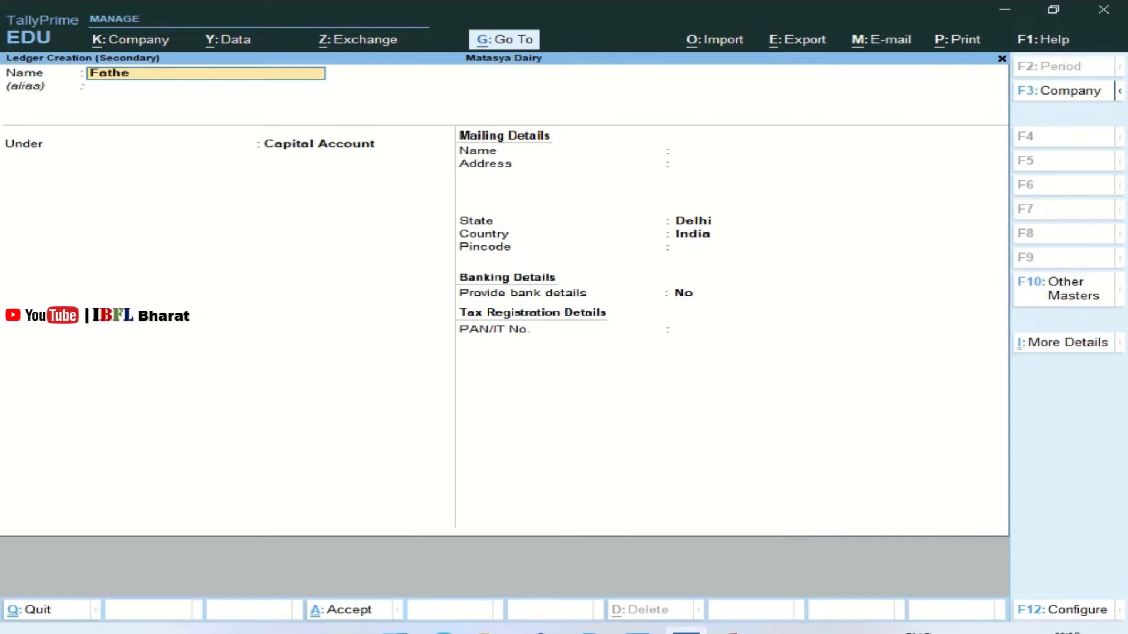
type("r in Law Loan Account")
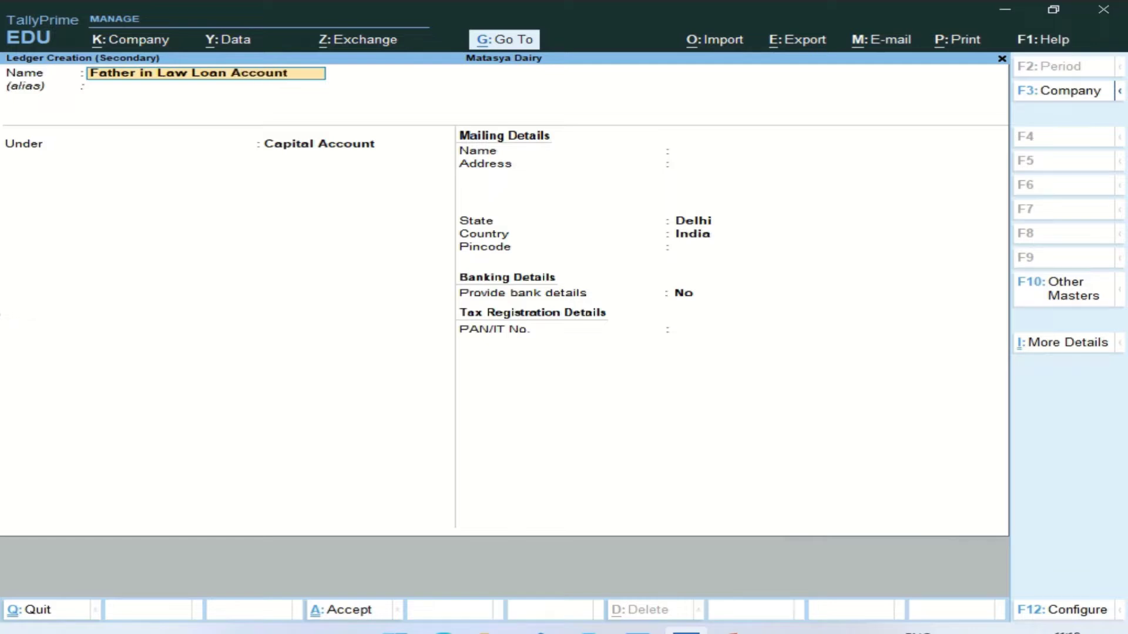
key("Return")
key("Return")
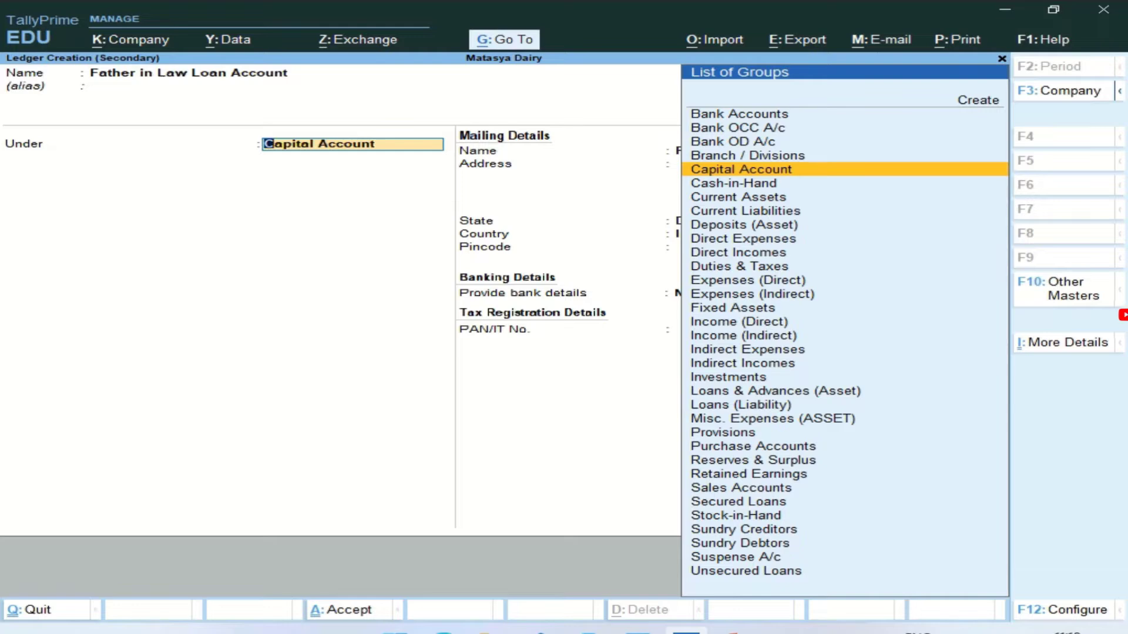
Place the Father in Law Loan Account ledger under Loans (Liability) and save it with the default mailing details.
key("Down")
key("Down")
key("Down")
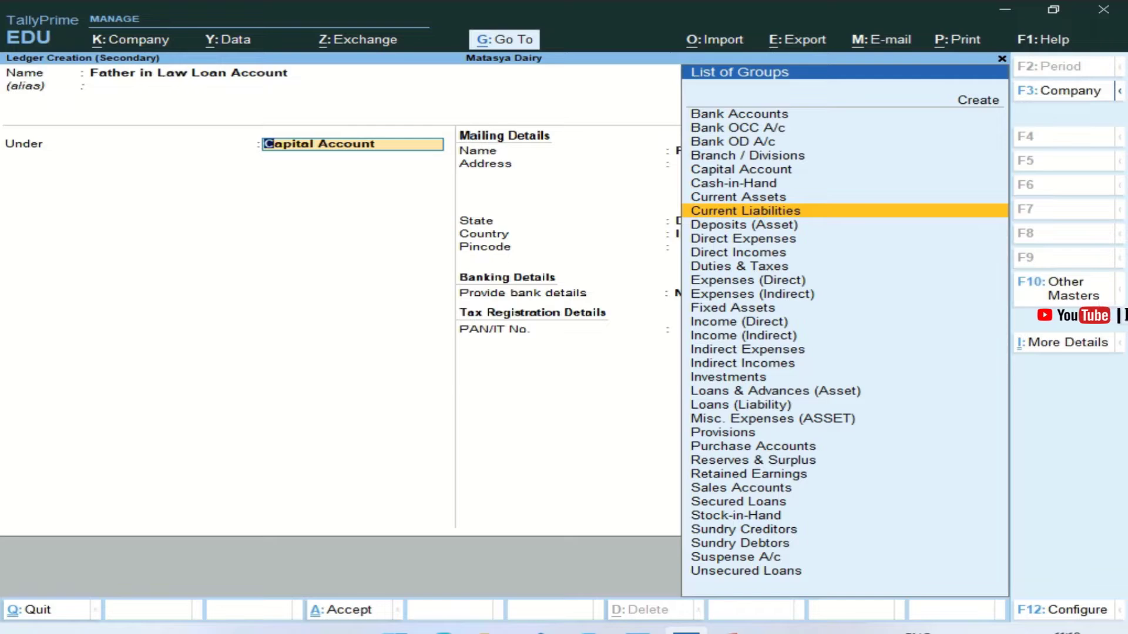
key("Down")
key("Down")
key("Down")
key("Down")
key("Down")
key("Down")
key("Down")
key("Down")
key("Down")
key("Down")
key("Down")
key("Down")
key("Down")
key("Down")
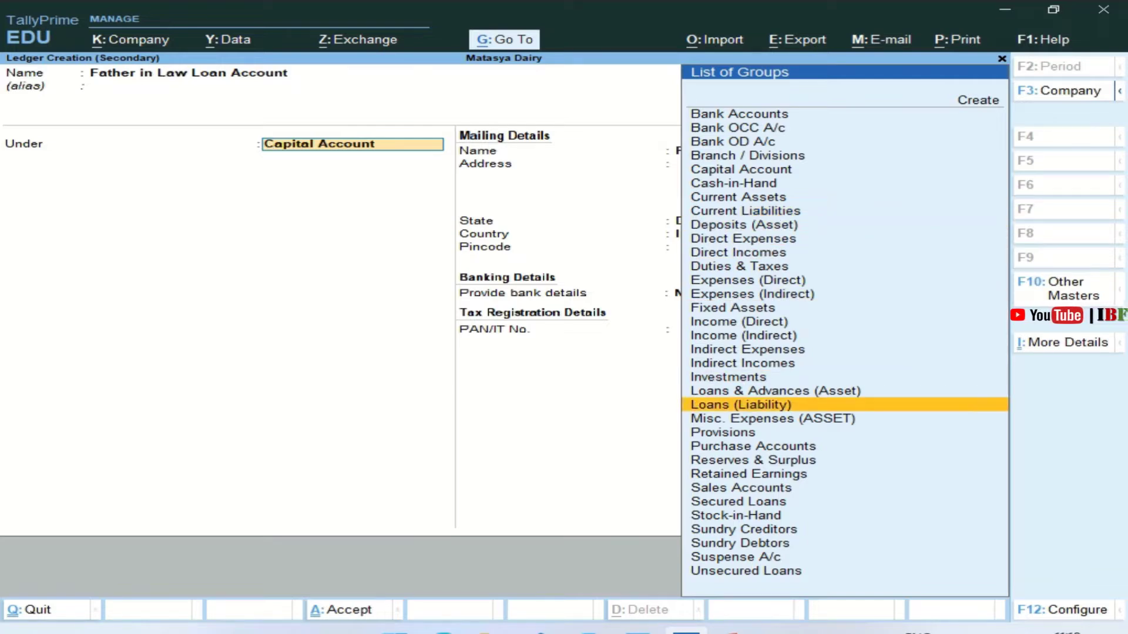
key("Return")
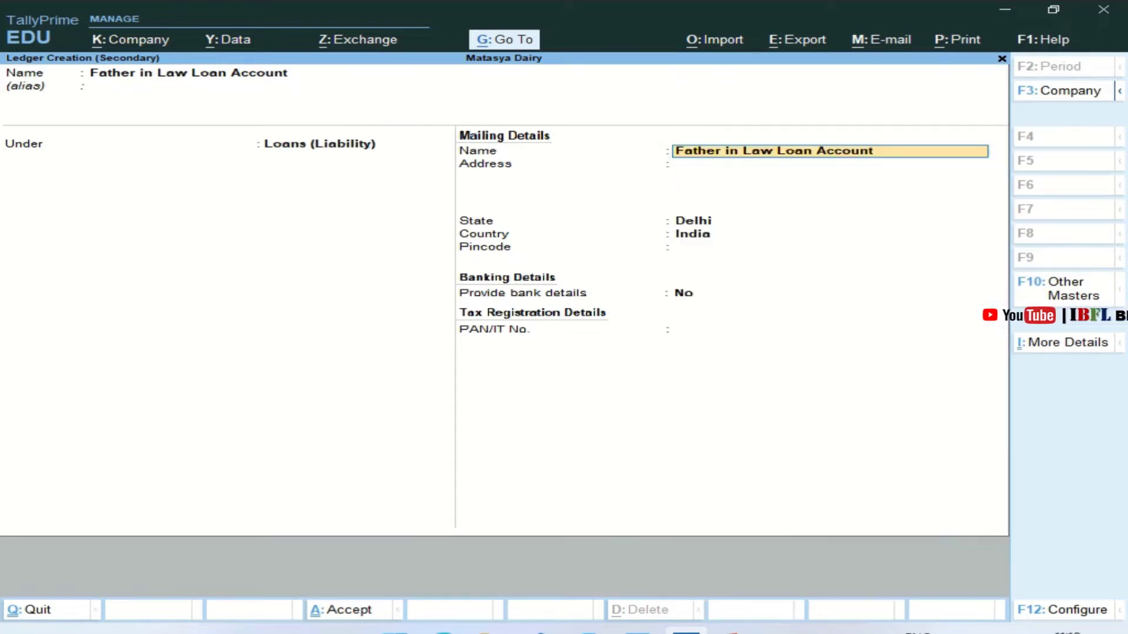
key("Return")
key("Return")
key("Return")
key("Return")
key("Return")
key("Return")
key("Return")
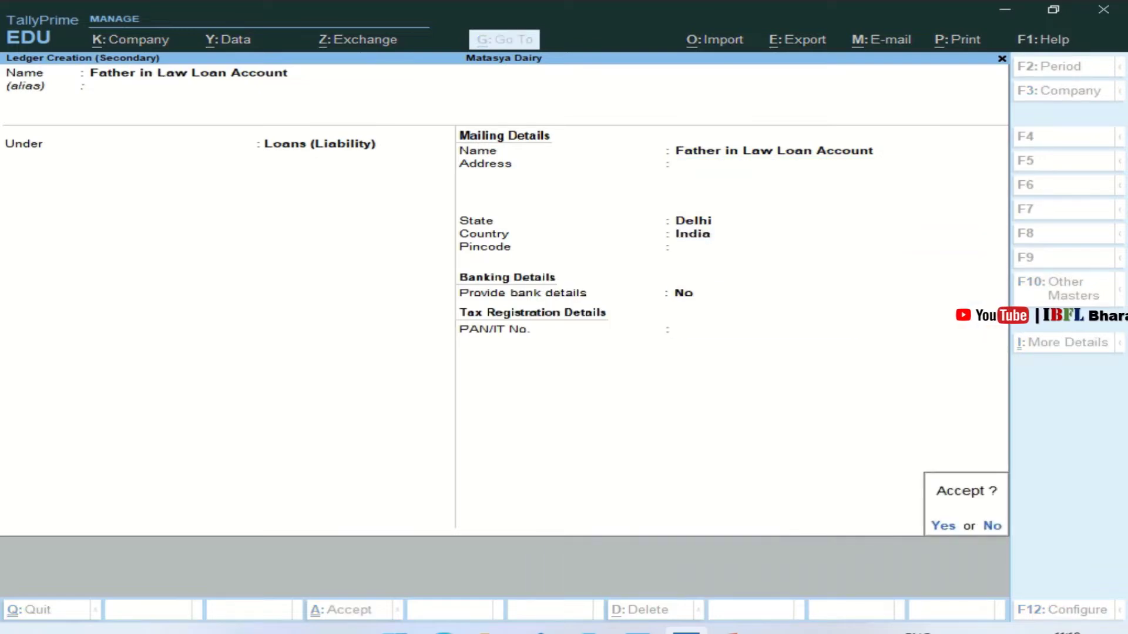
key("Return")
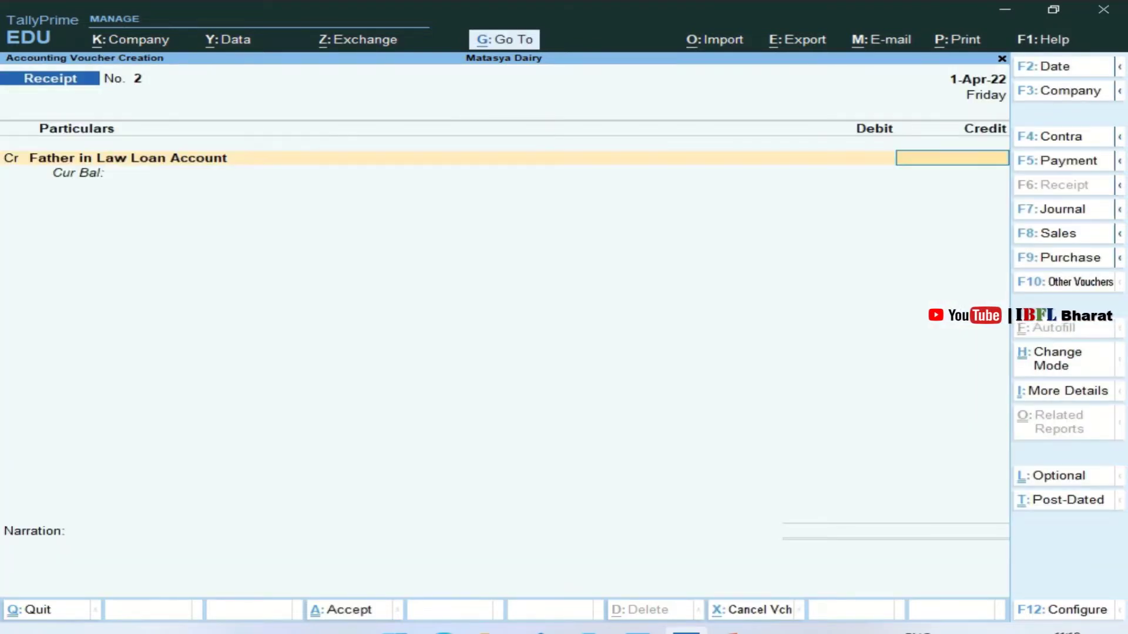
Credit Father in Law Loan Account with 20,000, debit Cash for the same amount, and save the receipt without a narration.
type("20000")
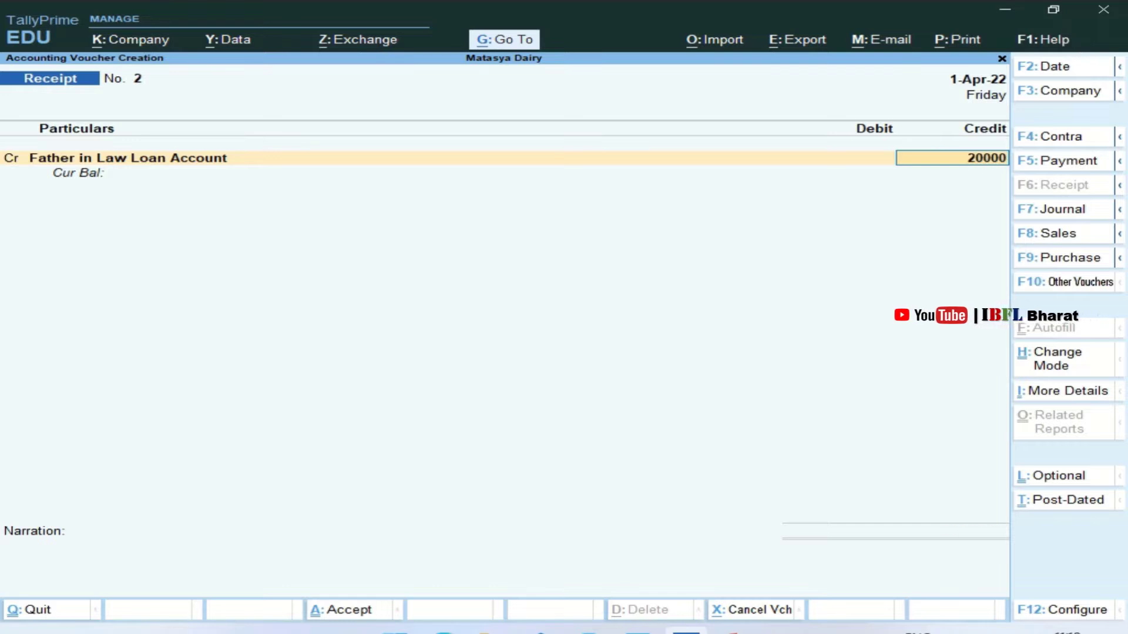
key("Return")
key("Down")
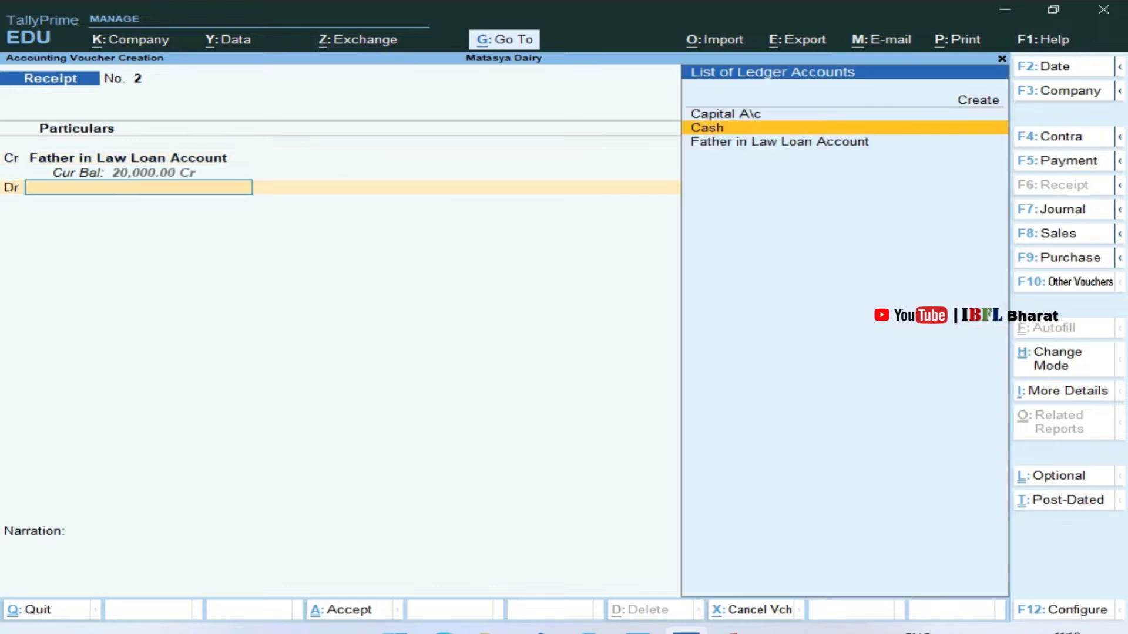
key("Return")
key("Return")
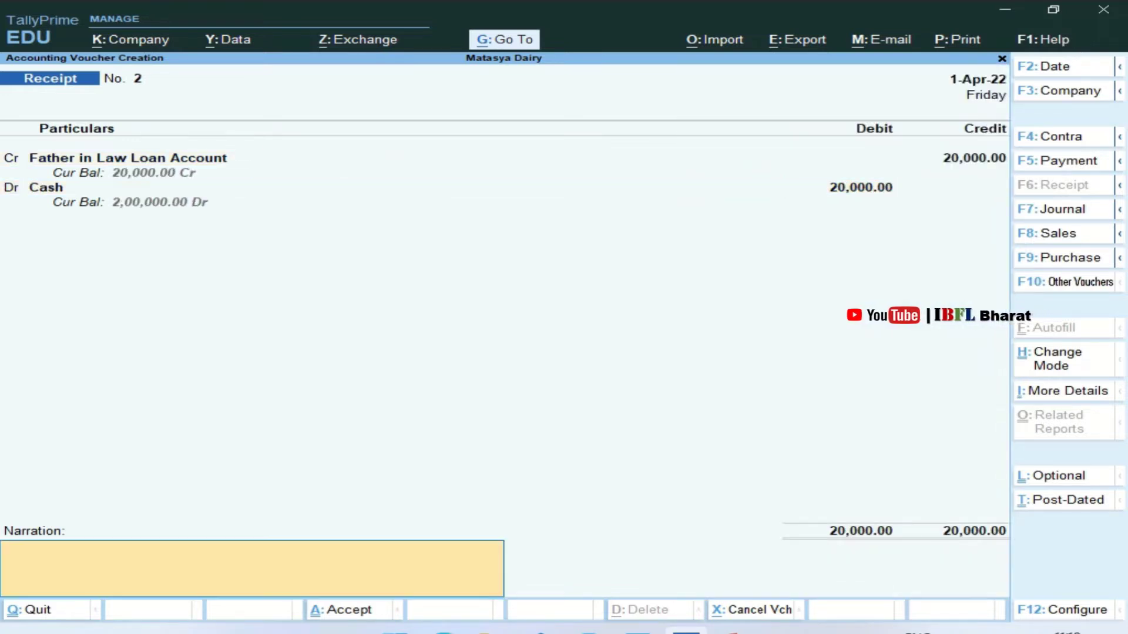
key("Return")
key("Return")
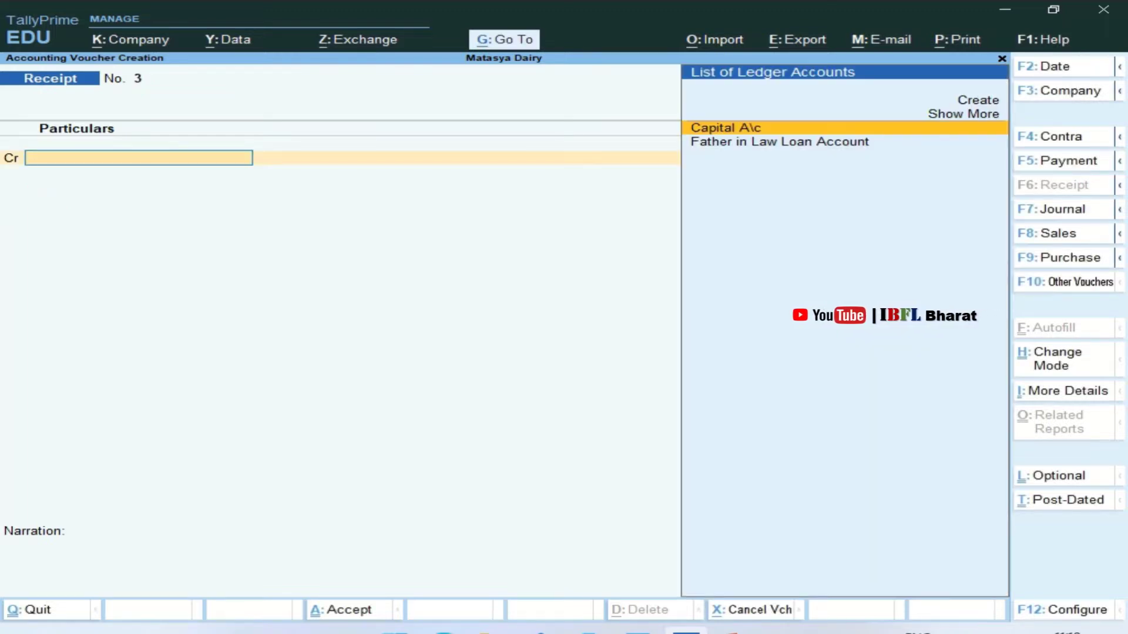
key("Page_Up")
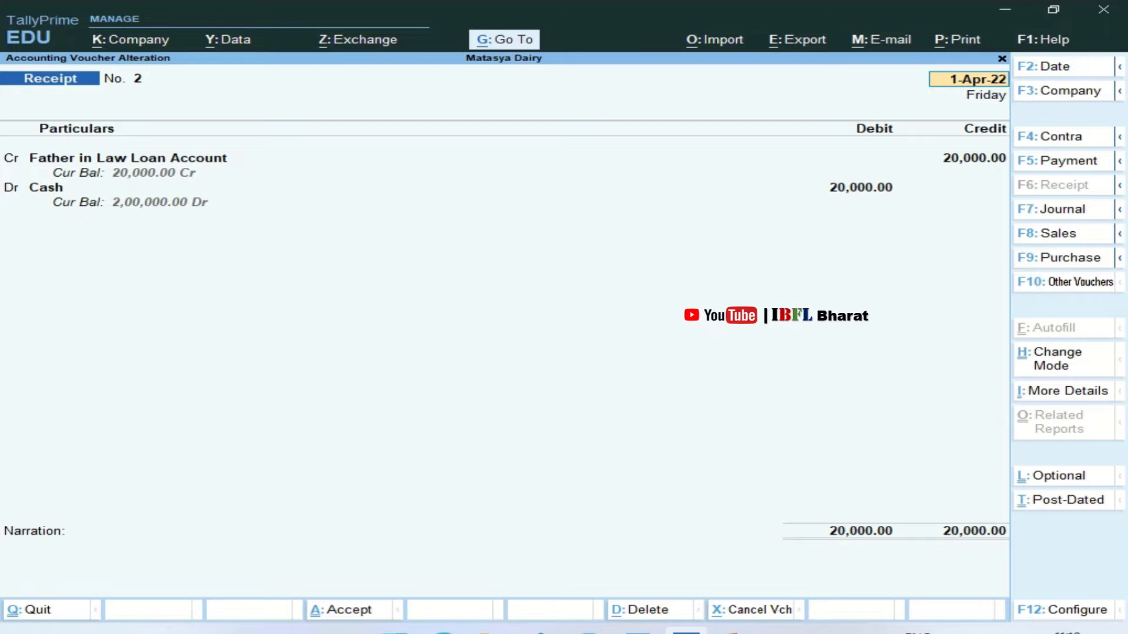
key("ctrl+a")
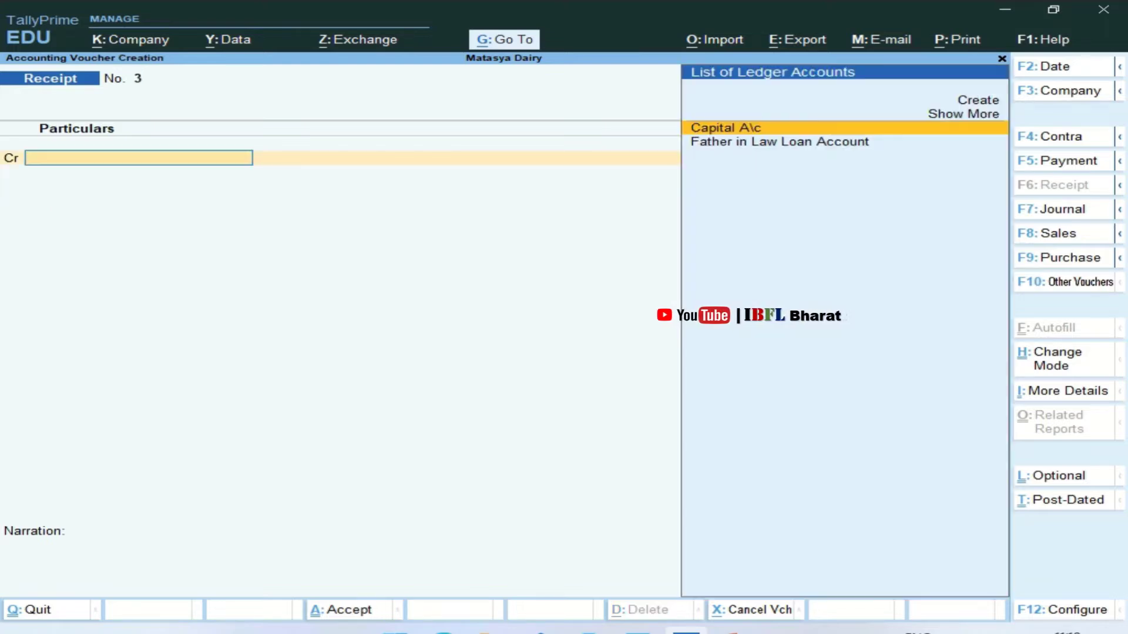
Open the Balance Sheet in detailed form and examine the capital, loan and cash-in-hand entries.
key("Escape")
key("Down")
key("Down")
key("Down")
key("Down")
key("Up")
key("Return")
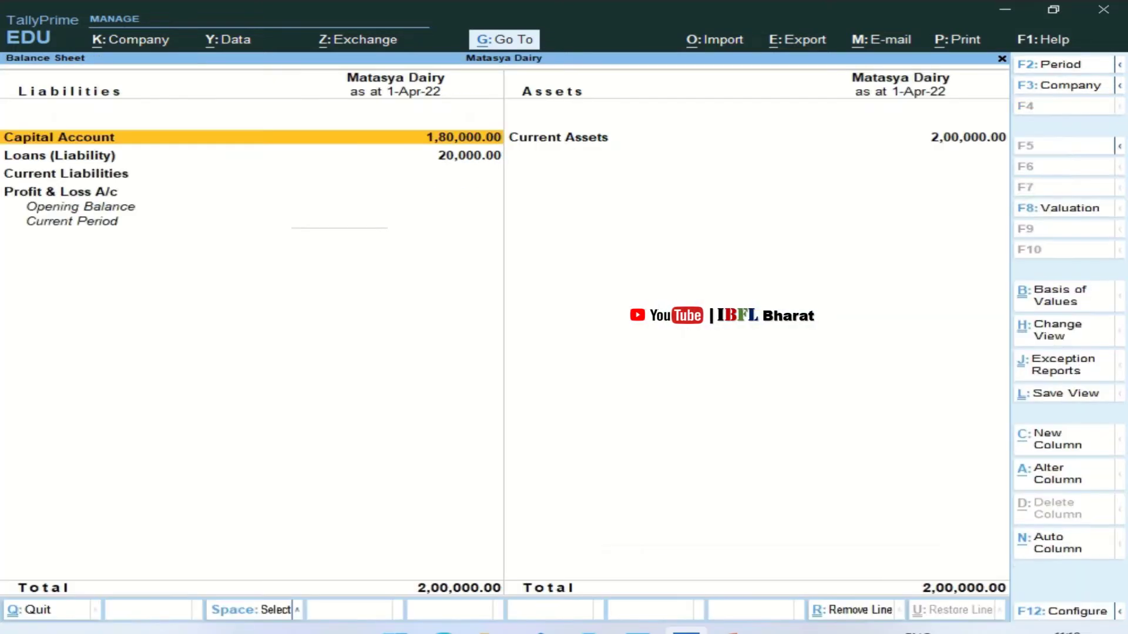
key("alt+f5")
key("Down")
key("Down")
key("Down")
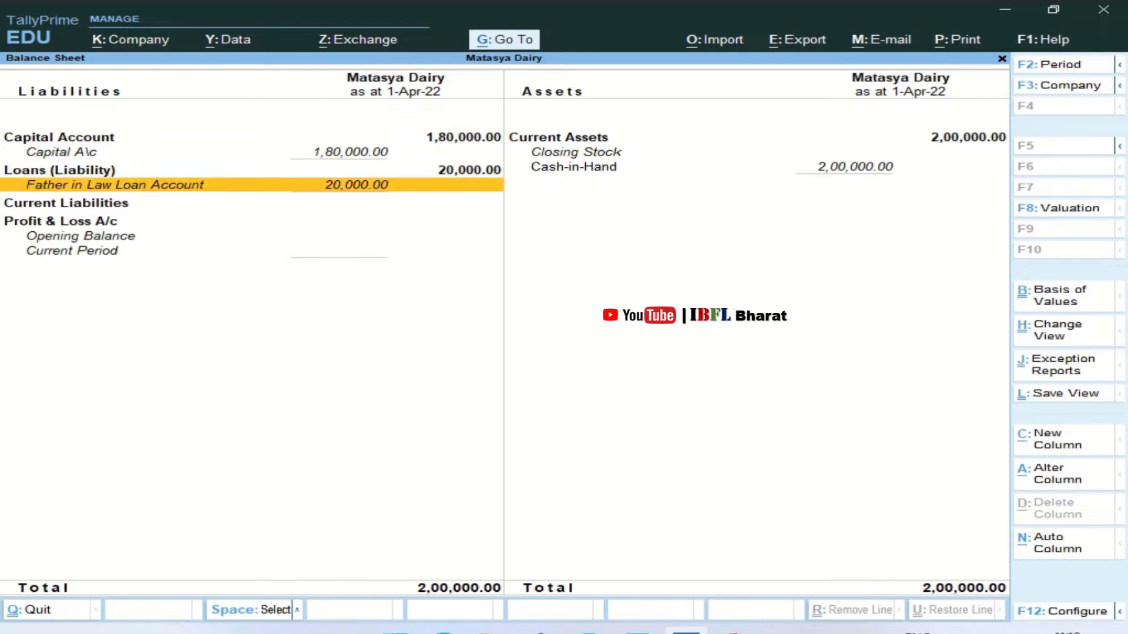
key("Up")
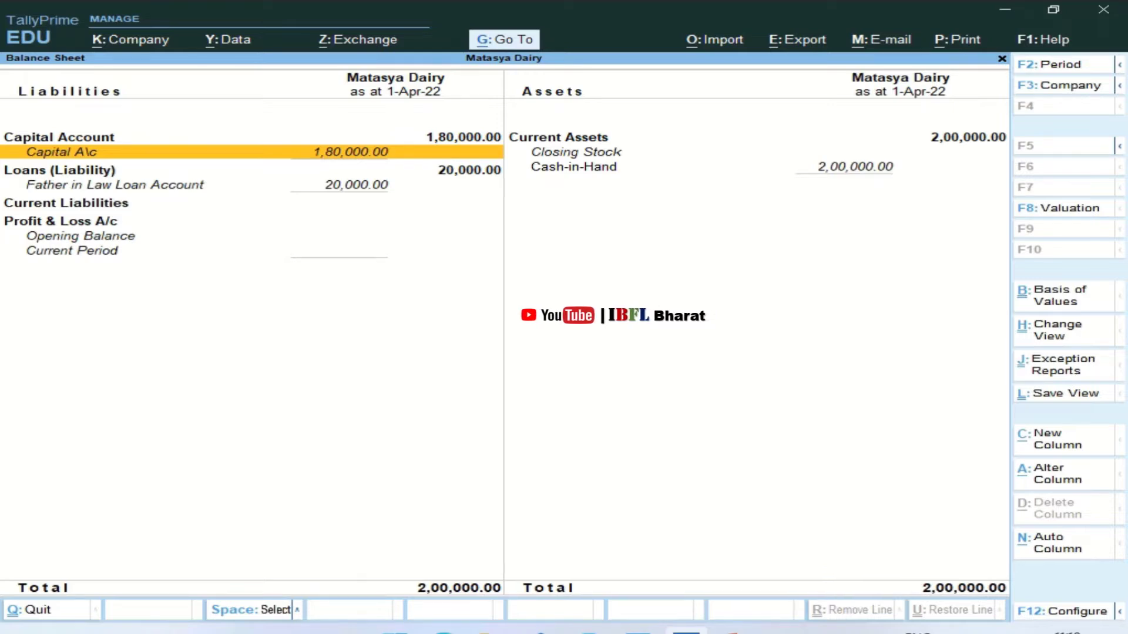
key("Right")
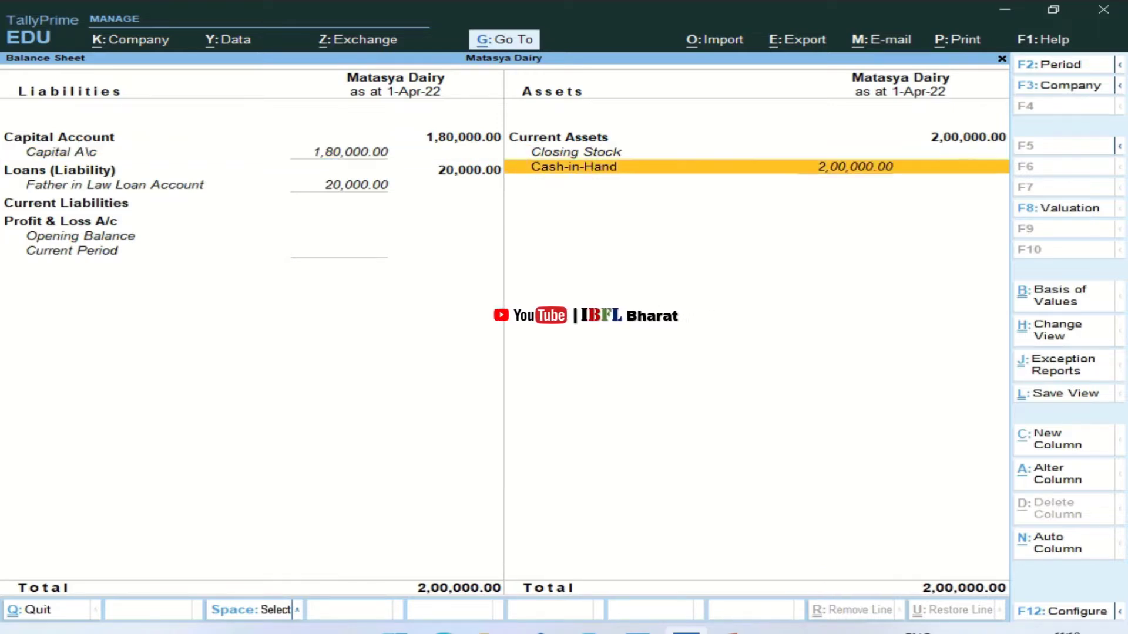
key("Escape")
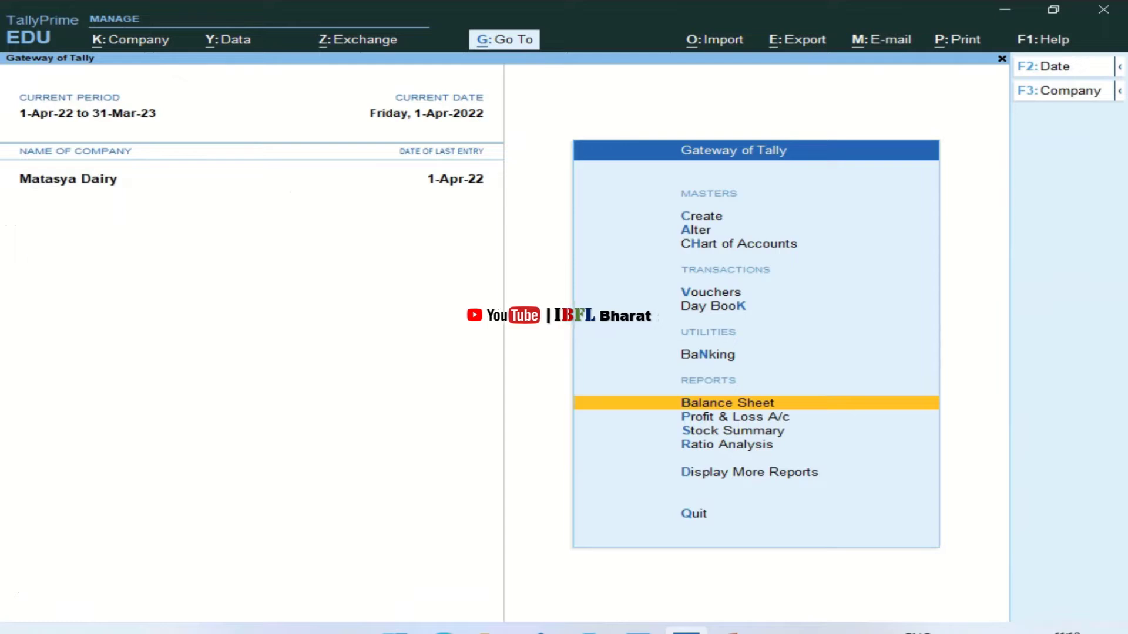
Reopen voucher entry, consult the next transaction in the Case Study 4 image in Photos, and return to TallyPrime.
key("Up")
key("Up")
key("Up")
key("Return")
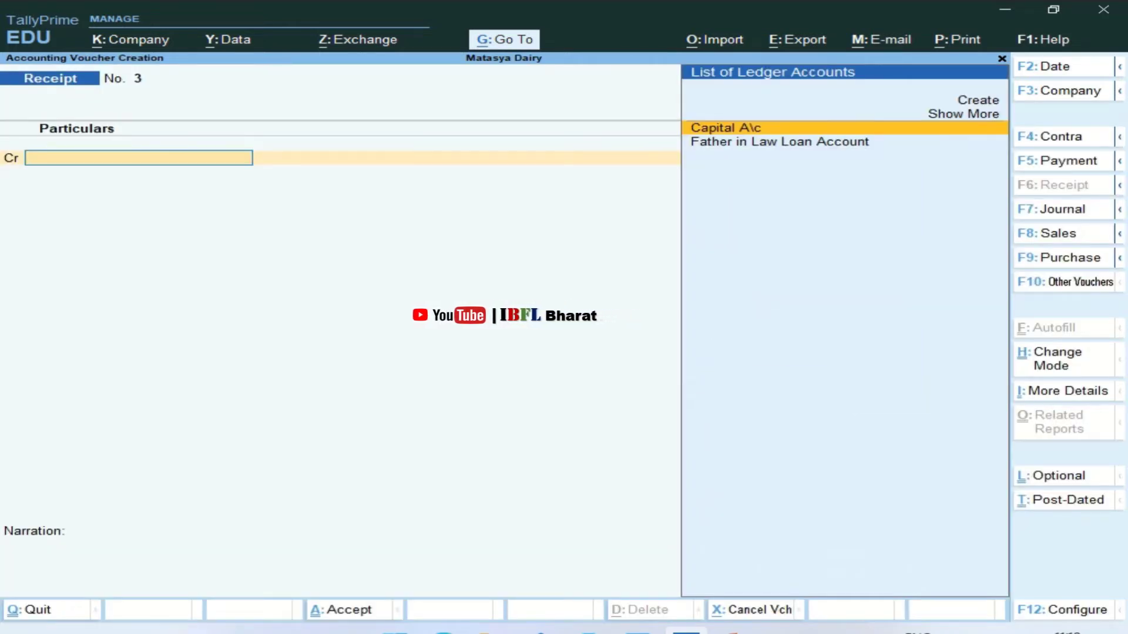
key("alt+Tab")
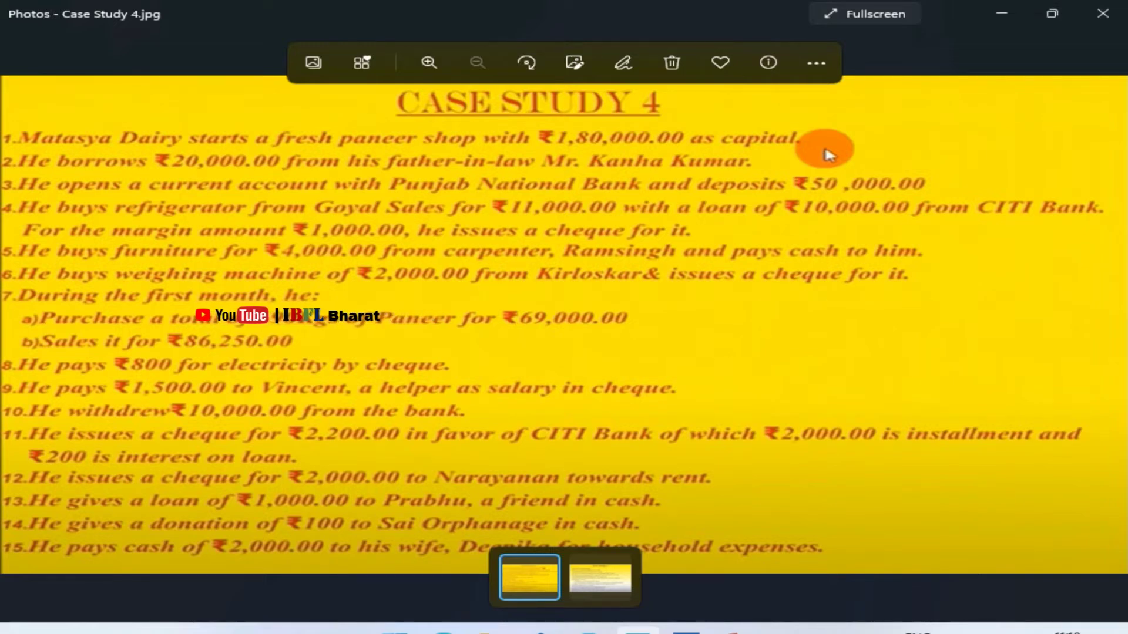
key("alt+Tab")
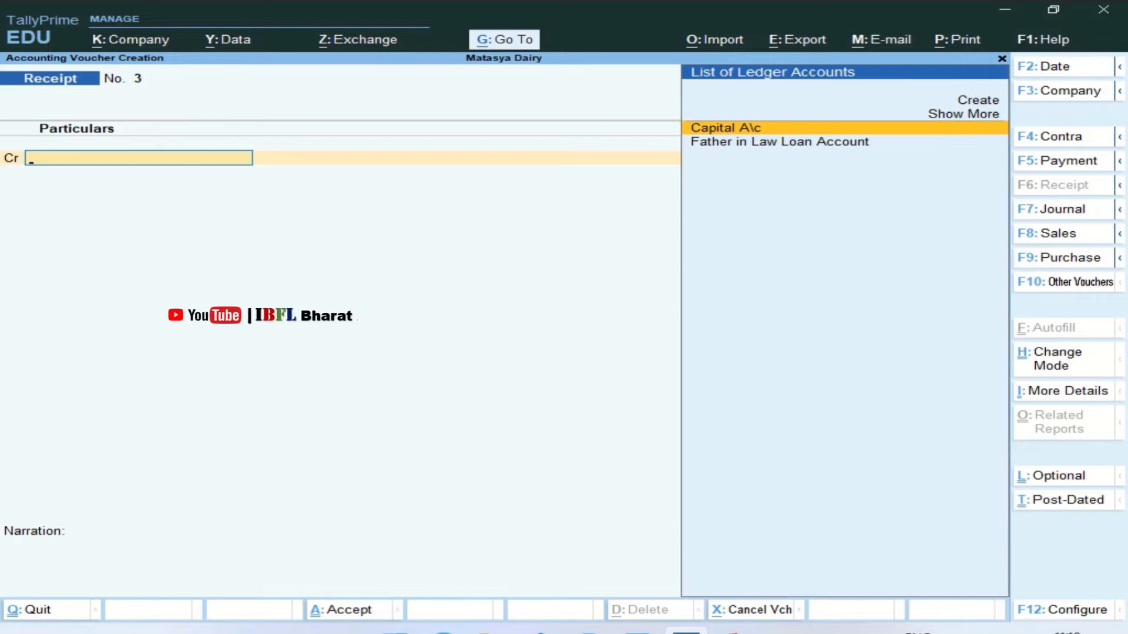
Change the voucher type to Contra and credit Cash with 50,000.
key("F4")
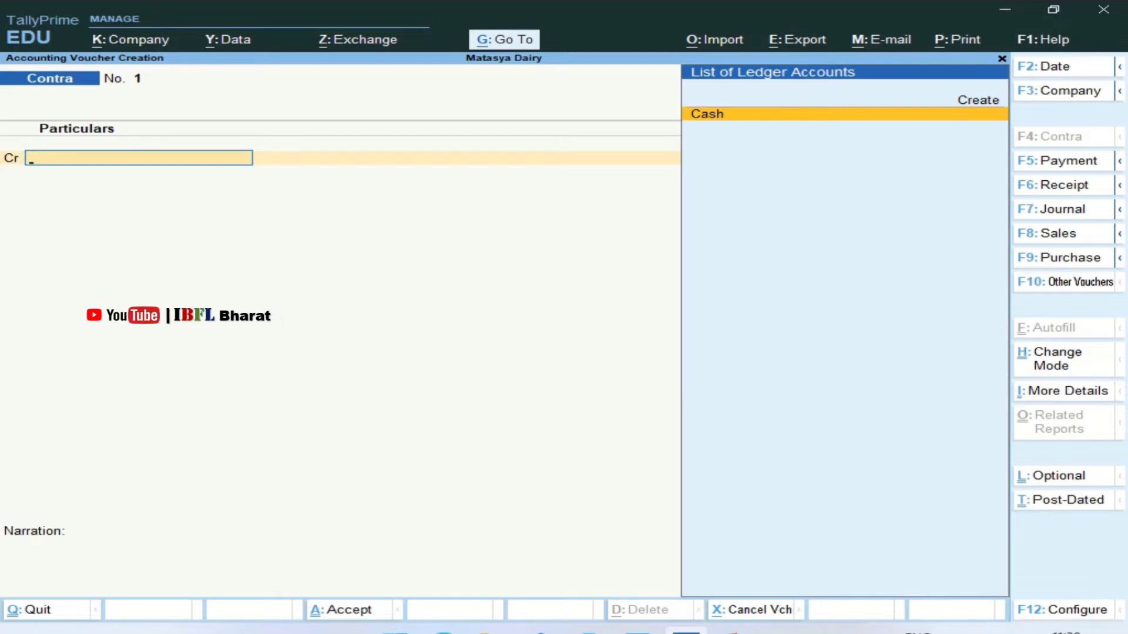
key("Return")
type("50000")
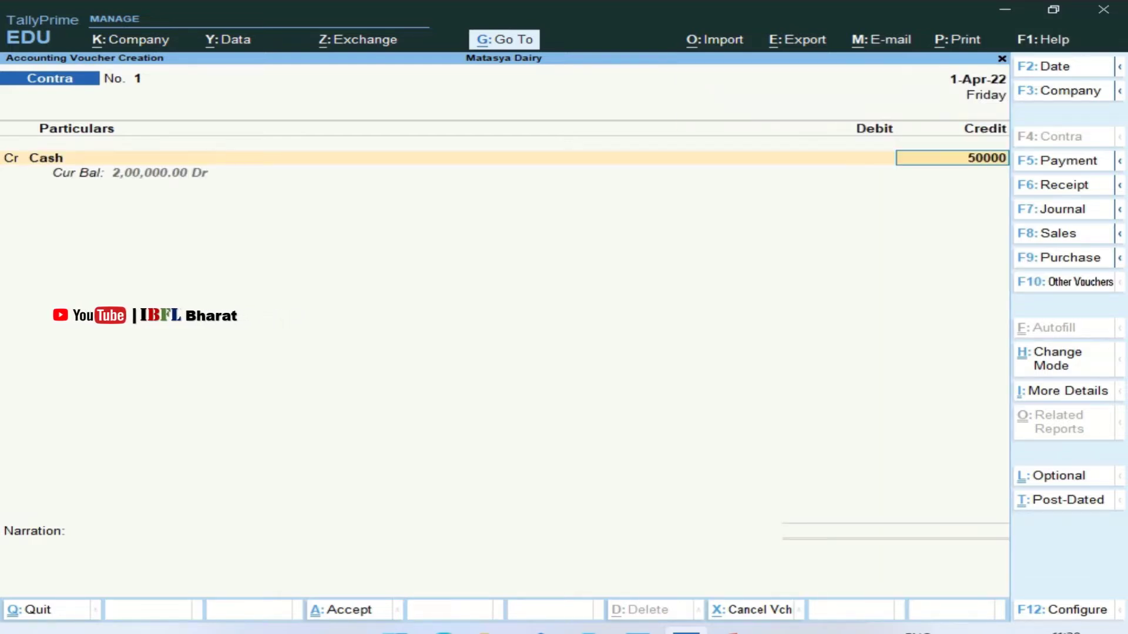
key("Return")
key("Return")
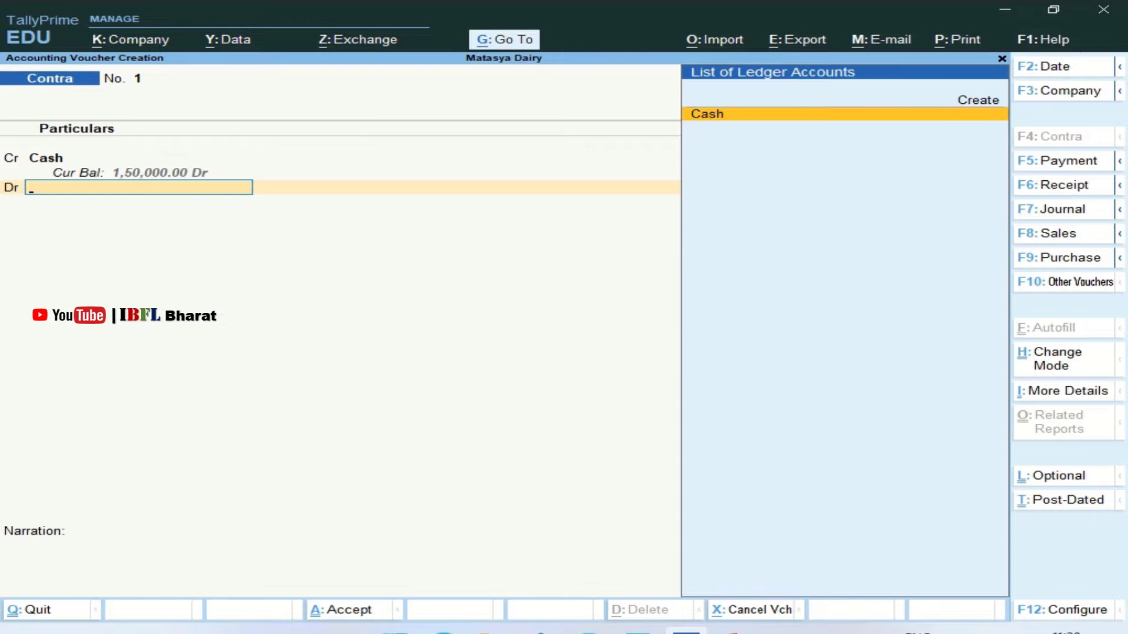
Start a new ledger for the contra voucher's debit line and name it PNB Current A\c.
key("alt+c")
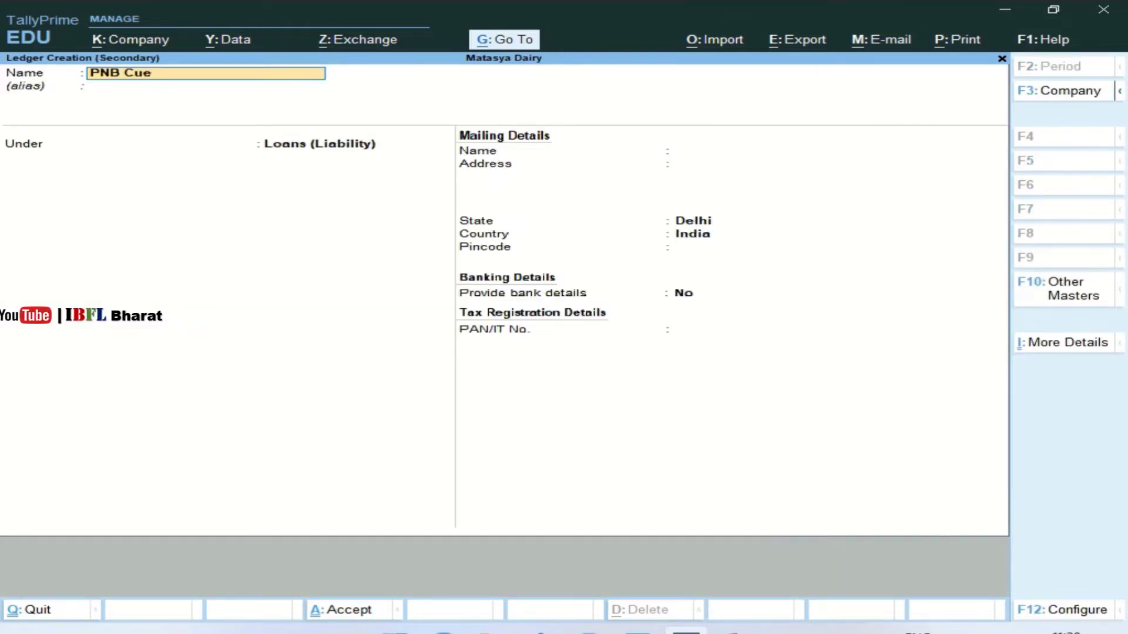
type("PNB Current A\\")
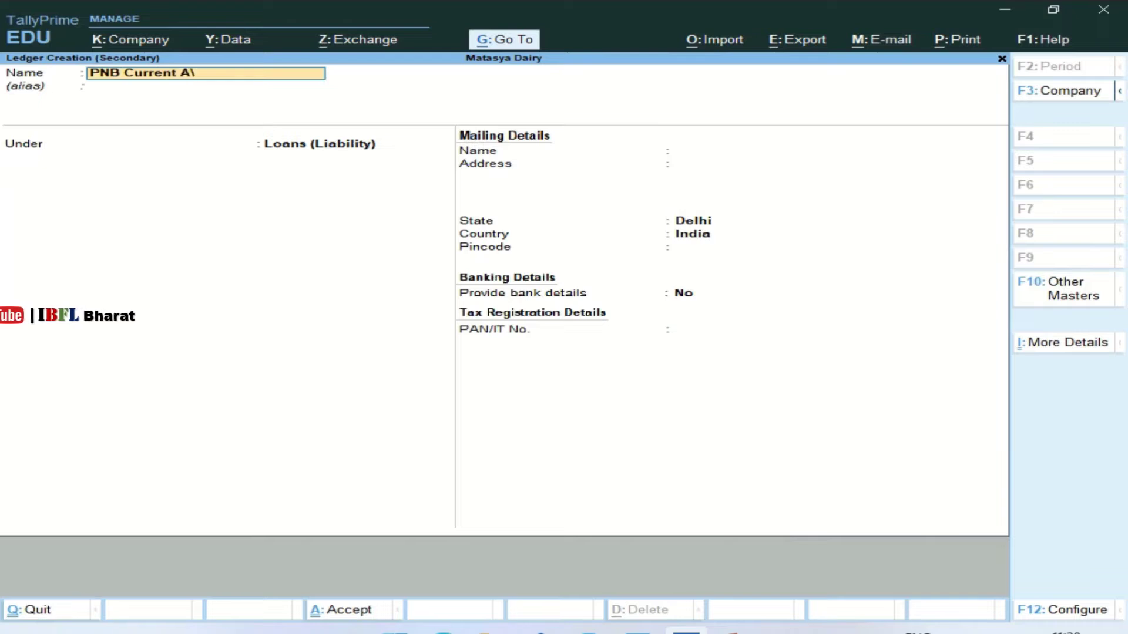
type("c")
key("Return")
key("Return")
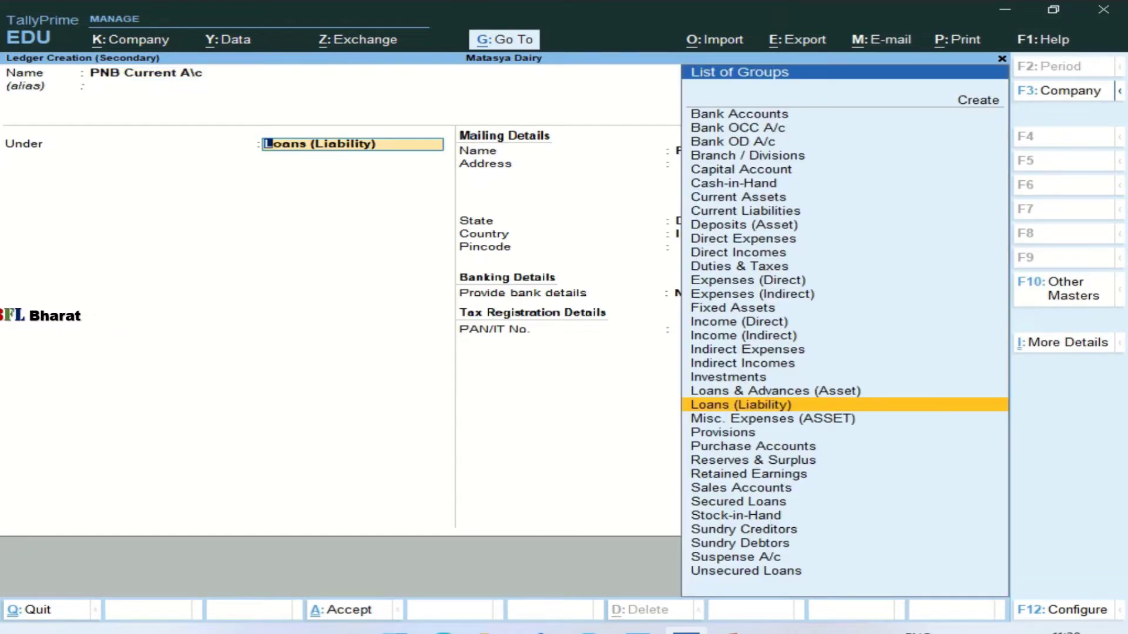
Place PNB Current A\c under Bank Accounts with cheque printing disabled, leave the other bank details at their defaults, and save the ledger.
type("Bank")
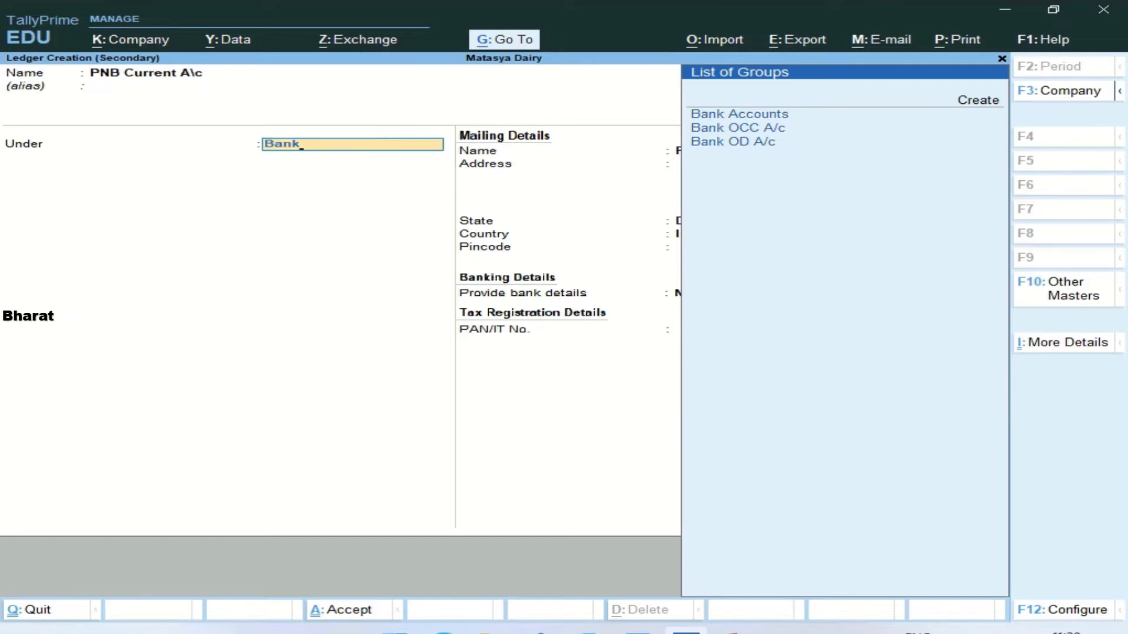
key("Return")
key("Return")
key("Return")
key("Return")
key("Return")
key("Return")
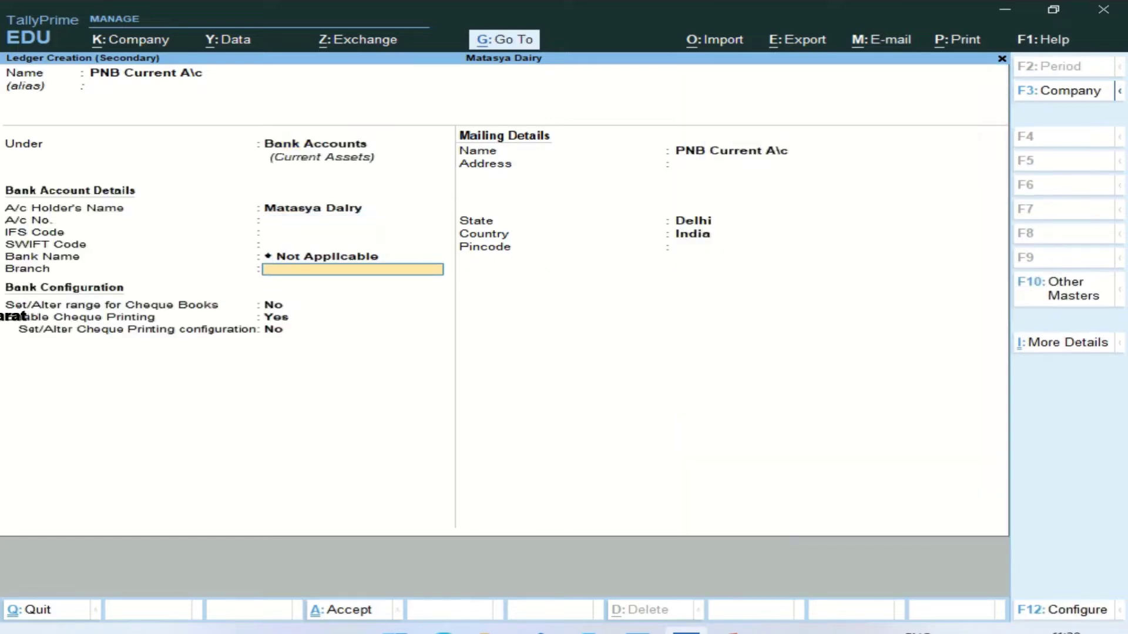
key("Return")
key("Return")
type("n")
key("Return")
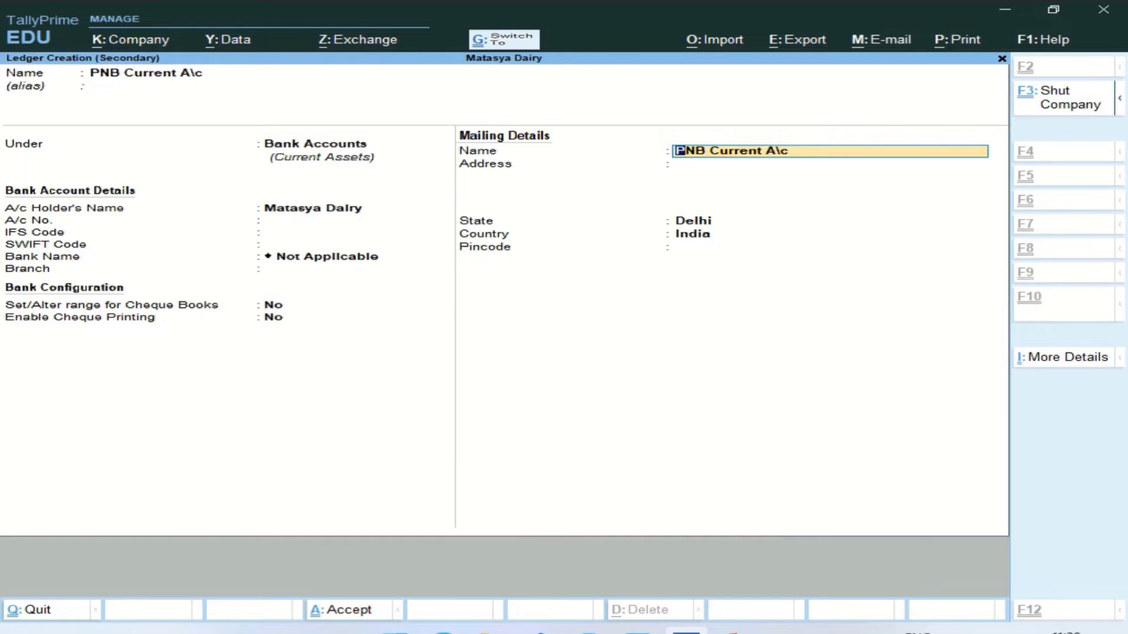
key("ctrl+a")
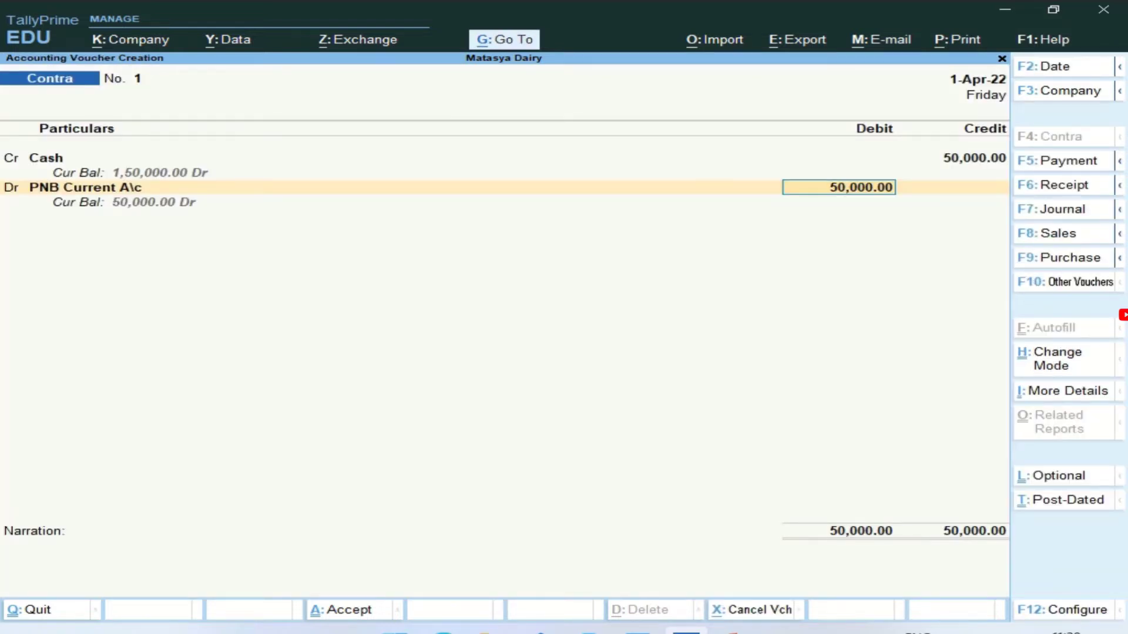
Debit PNB Current A\c with 50,000 using a Cash bank allocation and save the contra voucher without a narration.
key("Return")
key("Return")
key("ctrl+a")
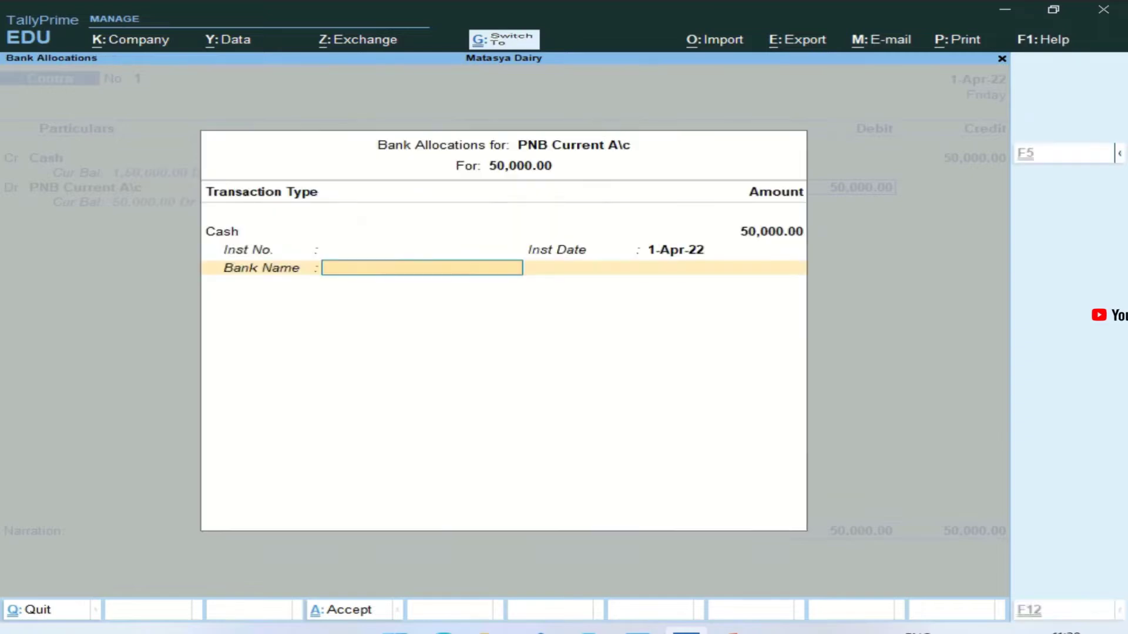
key("ctrl+a")
key("Return")
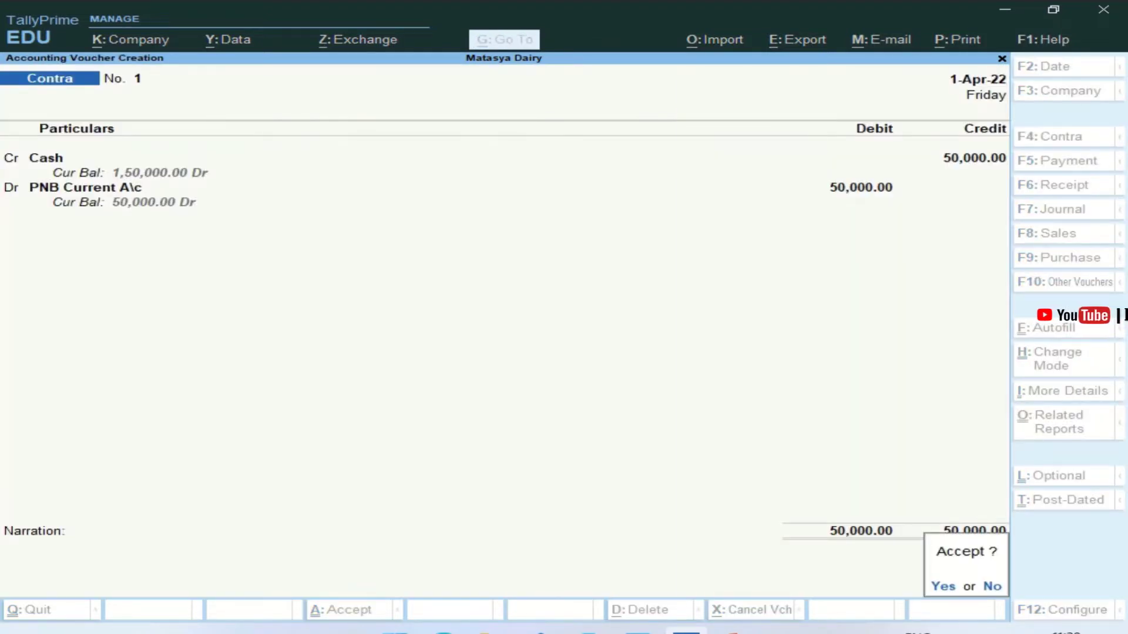
key("Return")
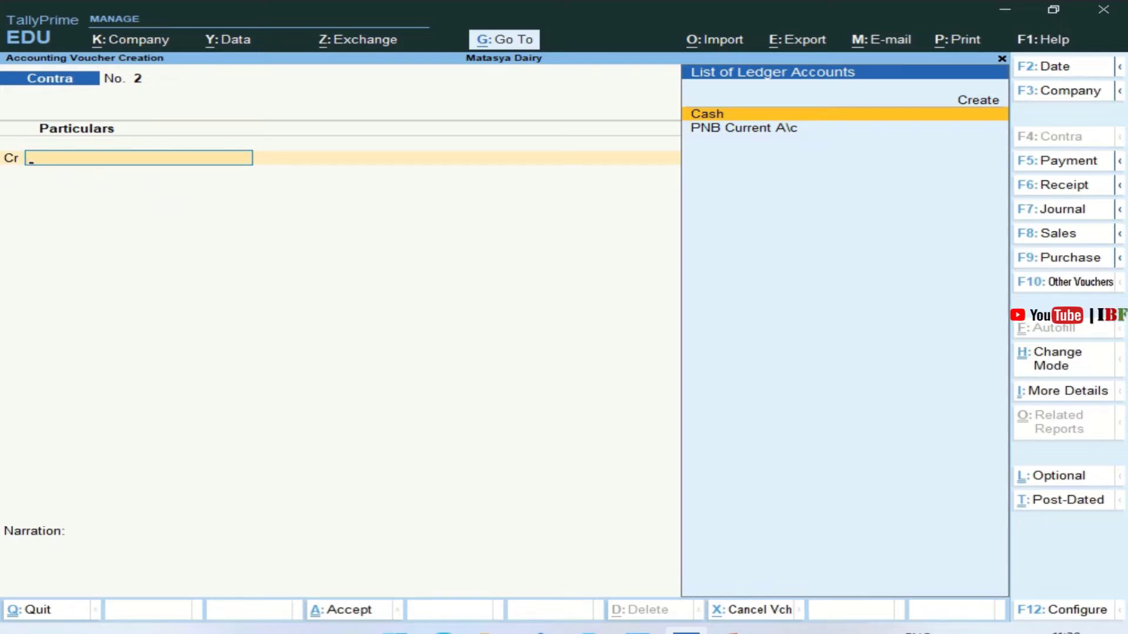
Consult the refrigerator purchase in the Case Study 4 image in Photos, then return to TallyPrime and start a Payment voucher.
key("alt+Tab")
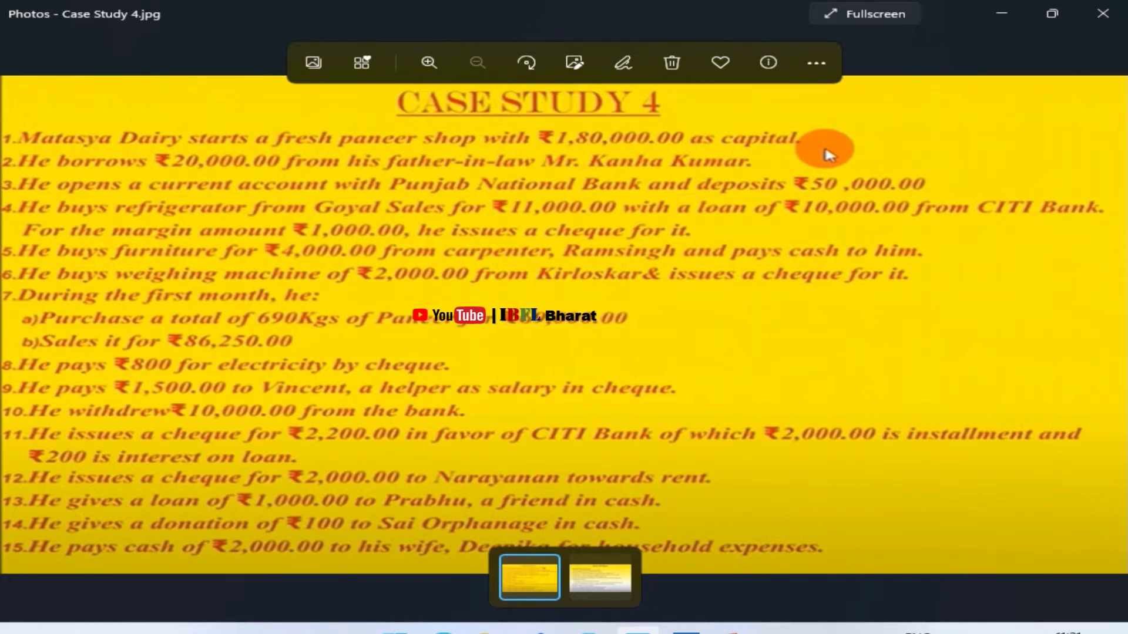
key("alt+Tab")
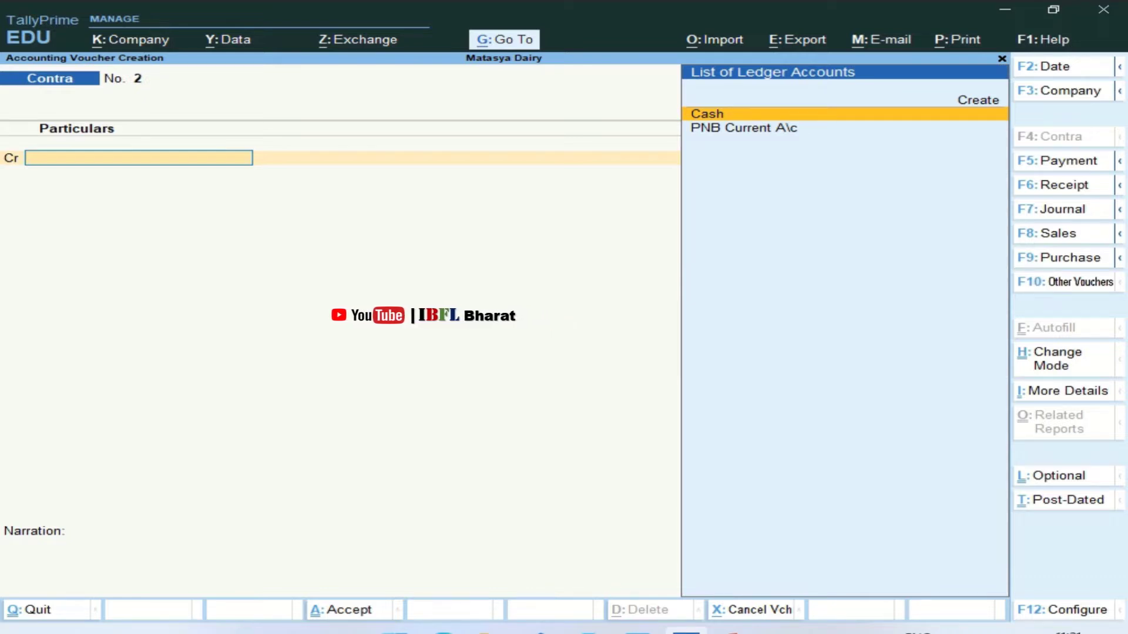
key("F5")
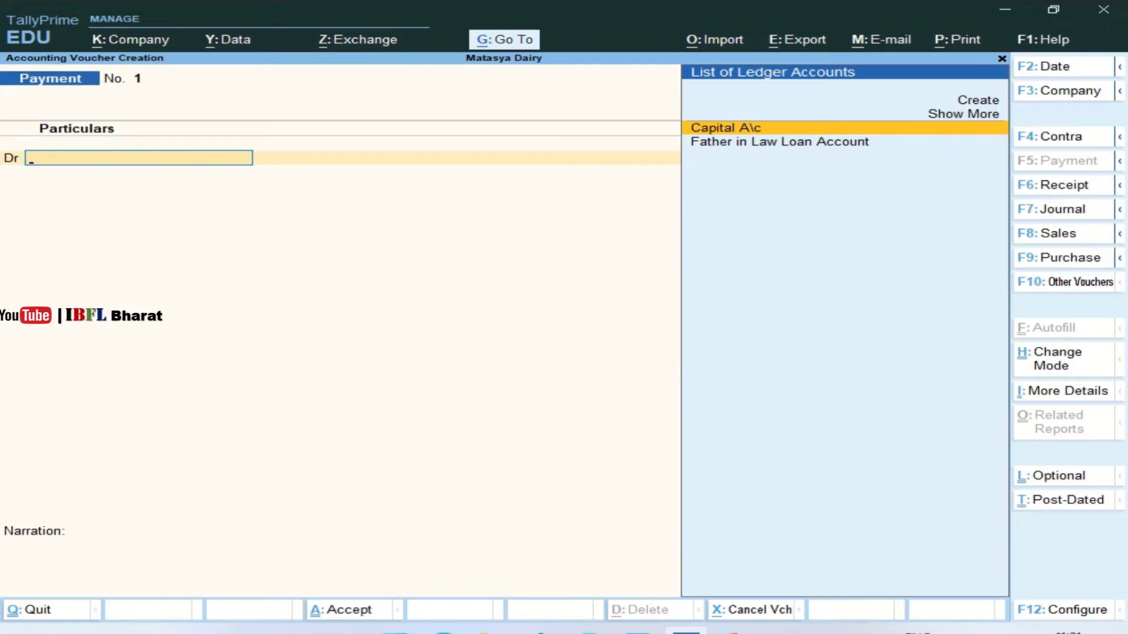
Create a ledger named Refrigerator under Fixed Assets from the payment voucher's debit line, keeping the default mailing details.
key("alt+c")
type("Refri")
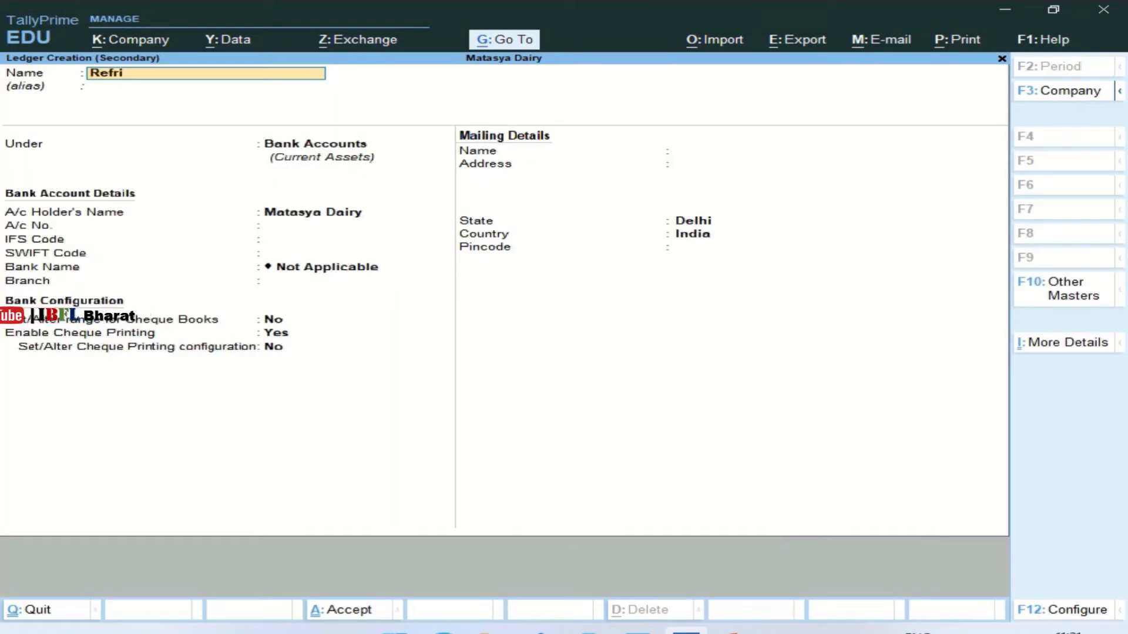
type("gerator")
key("Return")
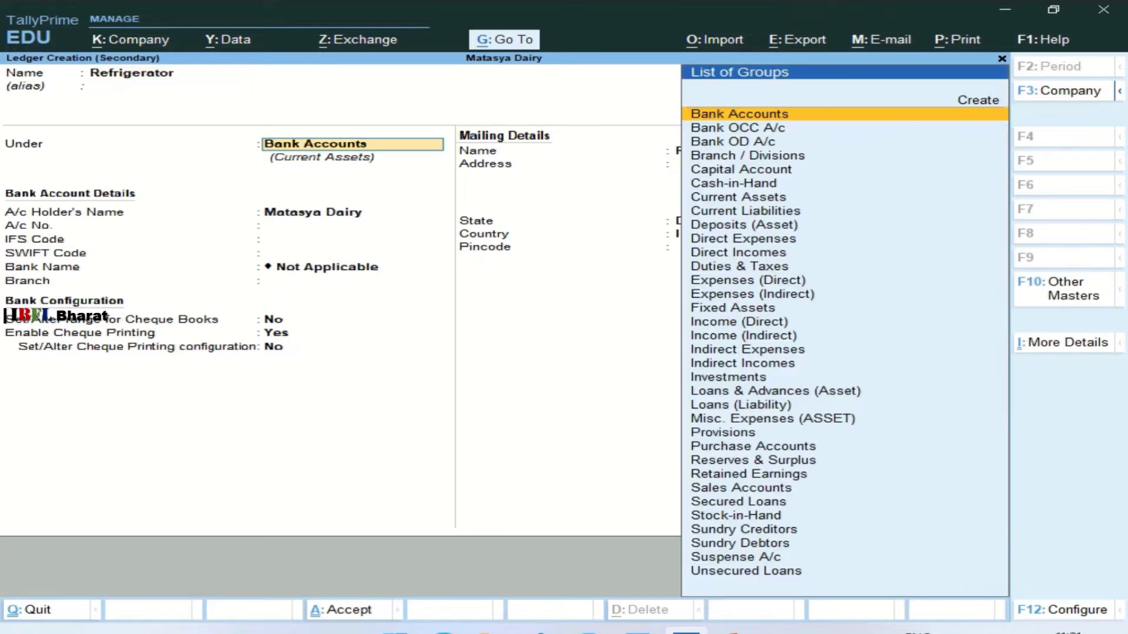
type("Fixed")
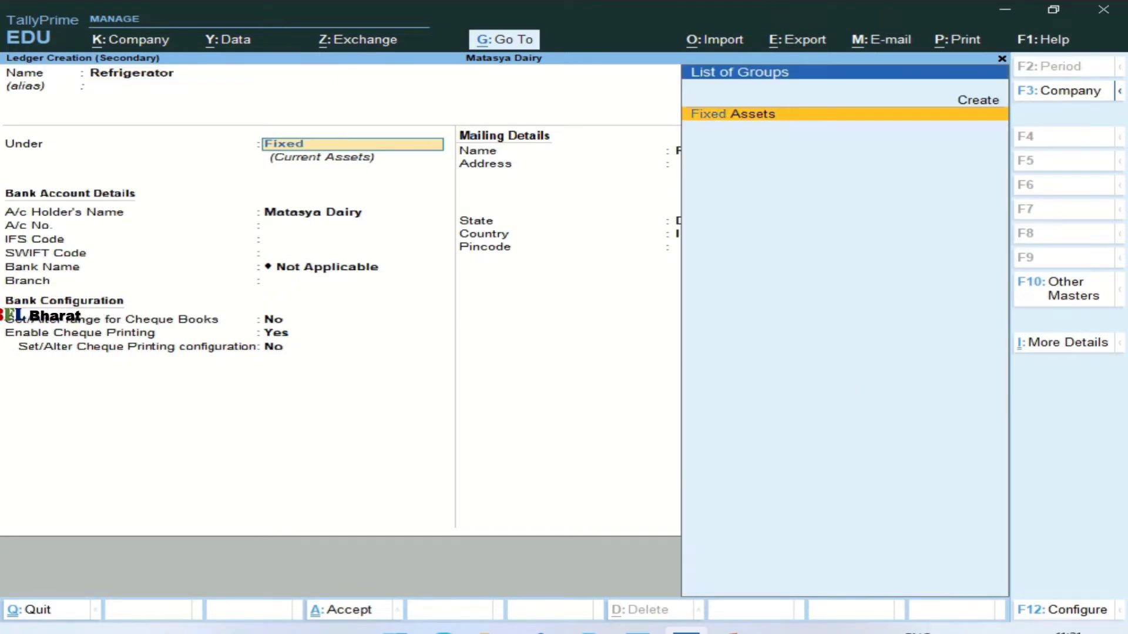
key("Return")
key("Return")
key("Return")
key("Return")
key("Return")
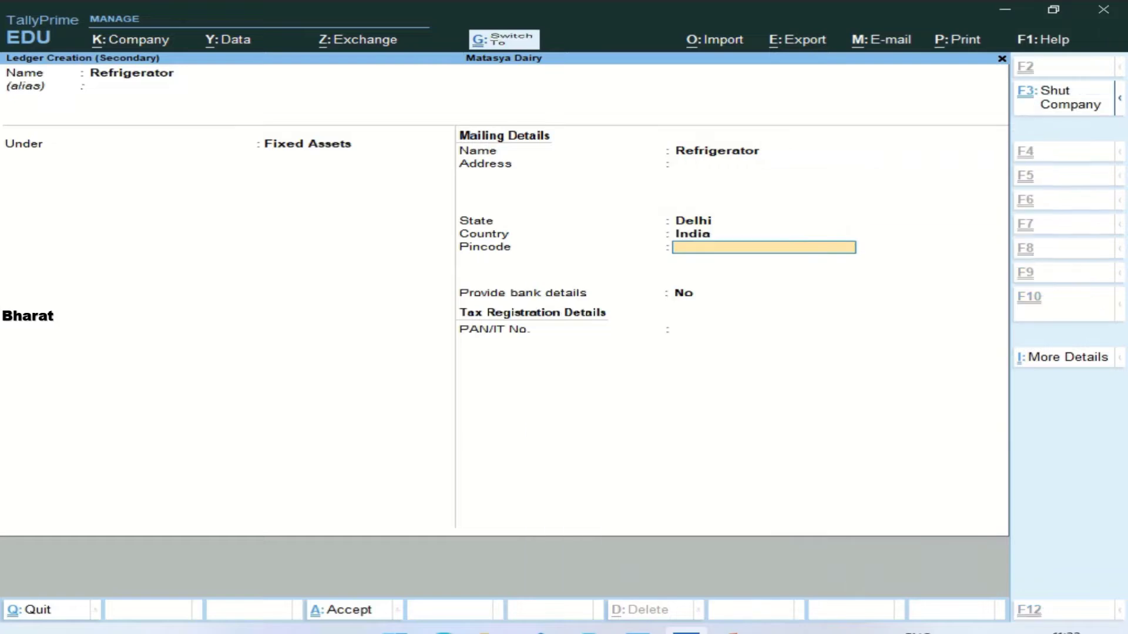
key("ctrl+a")
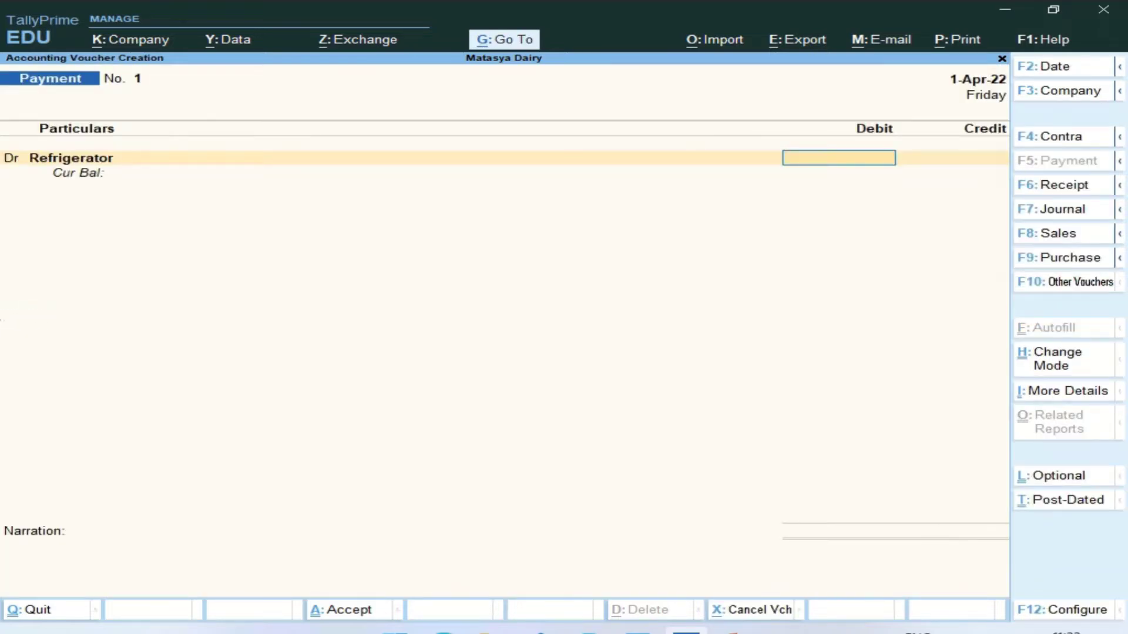
Debit Refrigerator with 11,000 and start a new ledger named CITI Bank Loan A\c from the payment voucher's credit line.
key("Return")
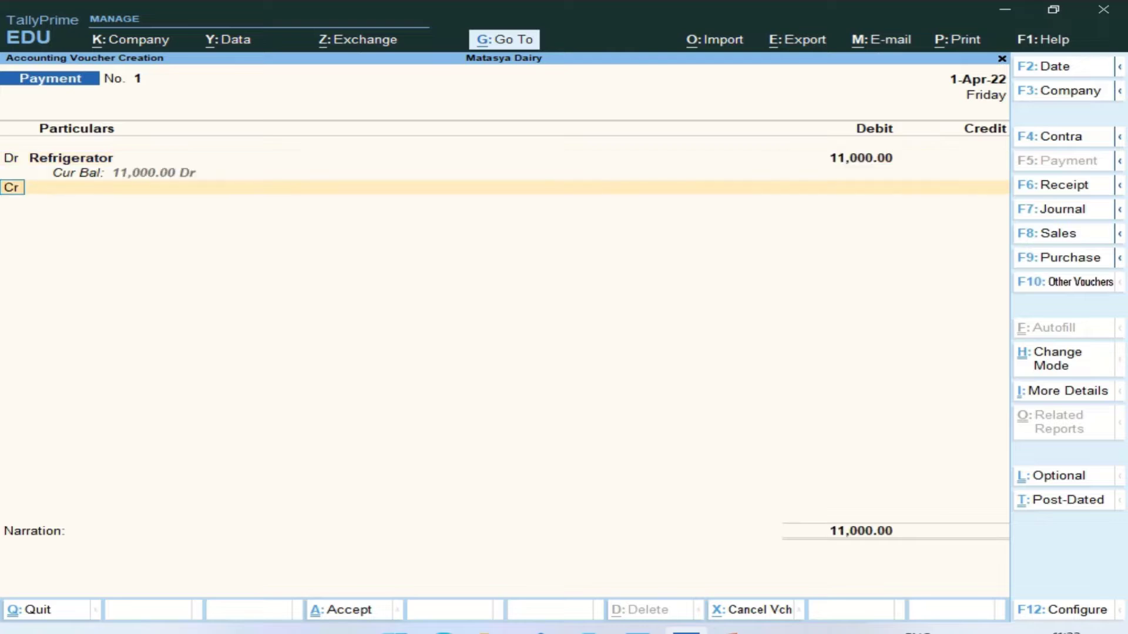
key("Return")
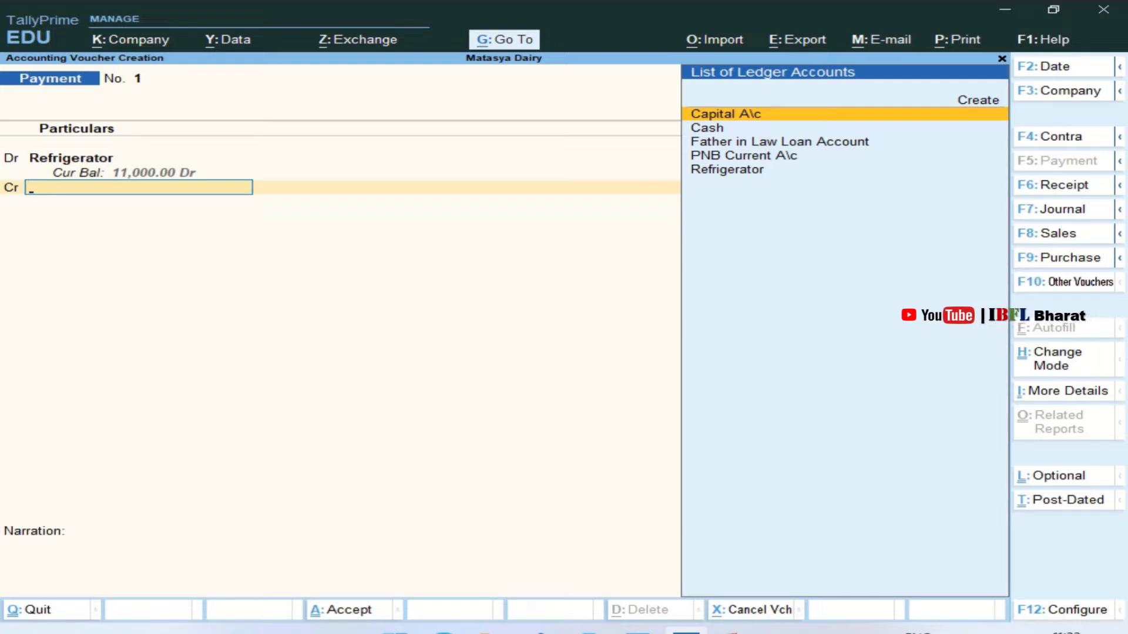
key("alt+c")
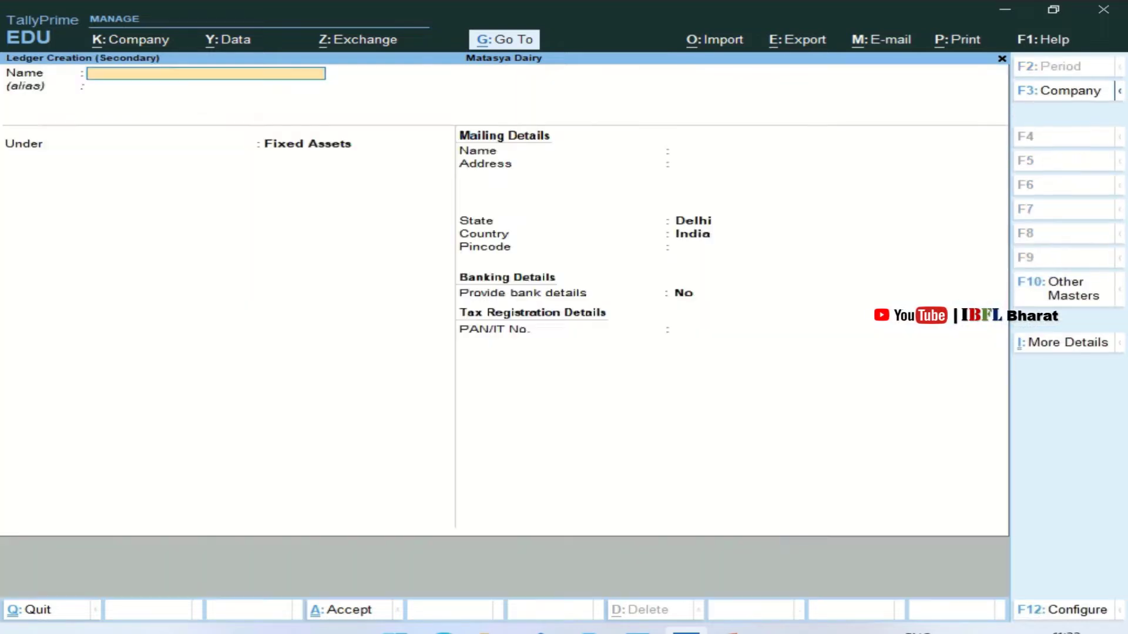
type("CITI")
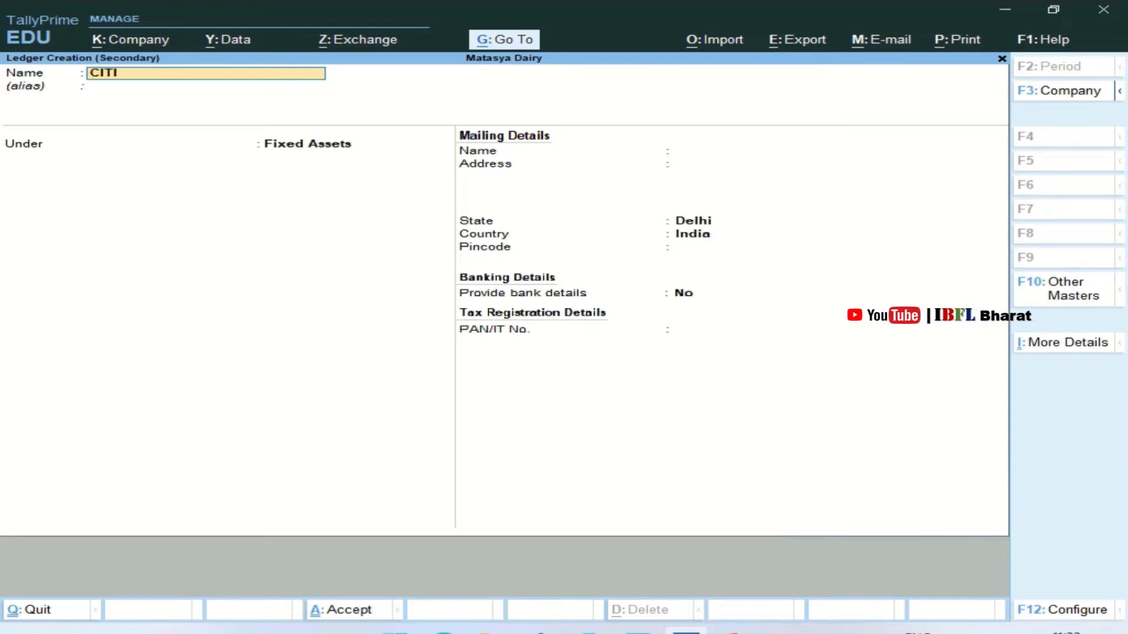
type(" Bank Loa")
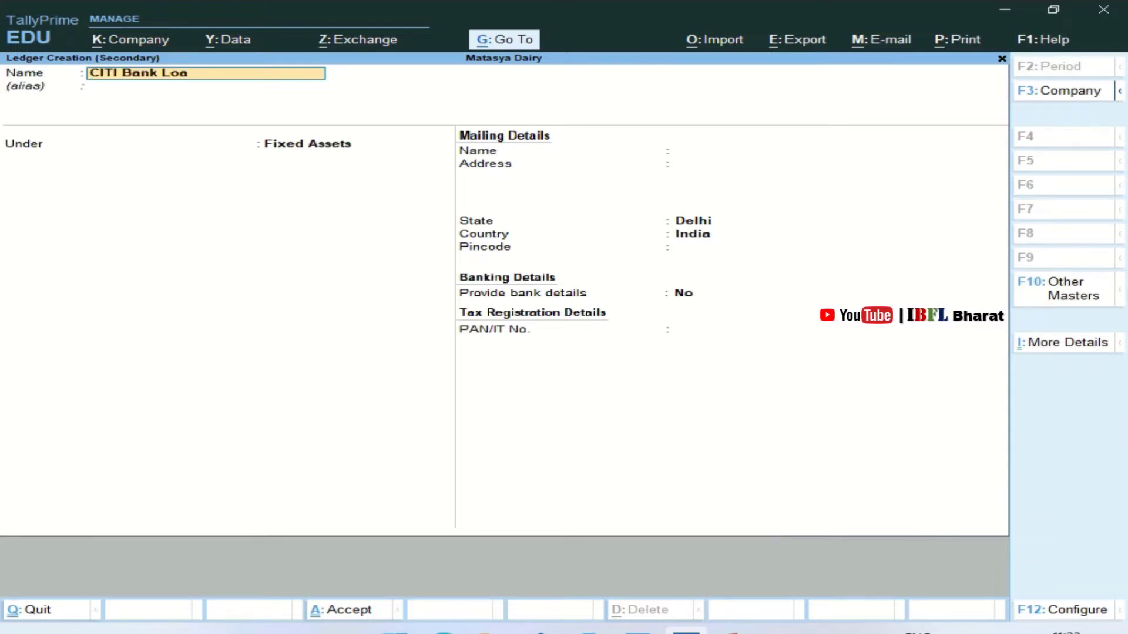
type("n A\\c")
key("Return")
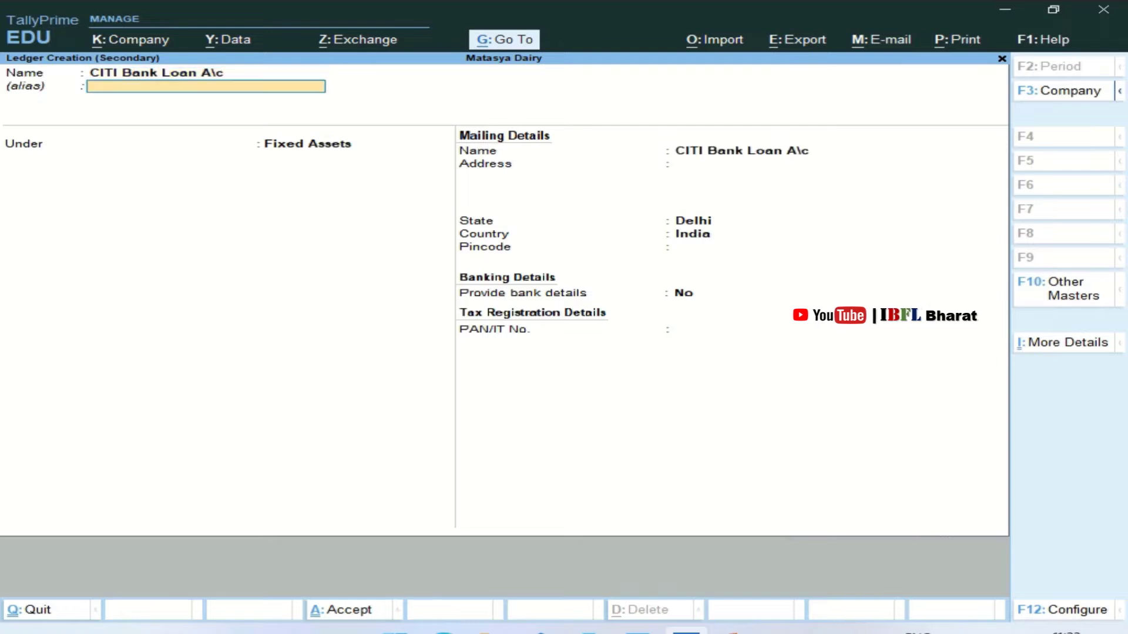
Place CITI Bank Loan A\c under Loans (Liability), keep the remaining ledger details at their defaults, and save the ledger.
key("Return")
type("Loan")
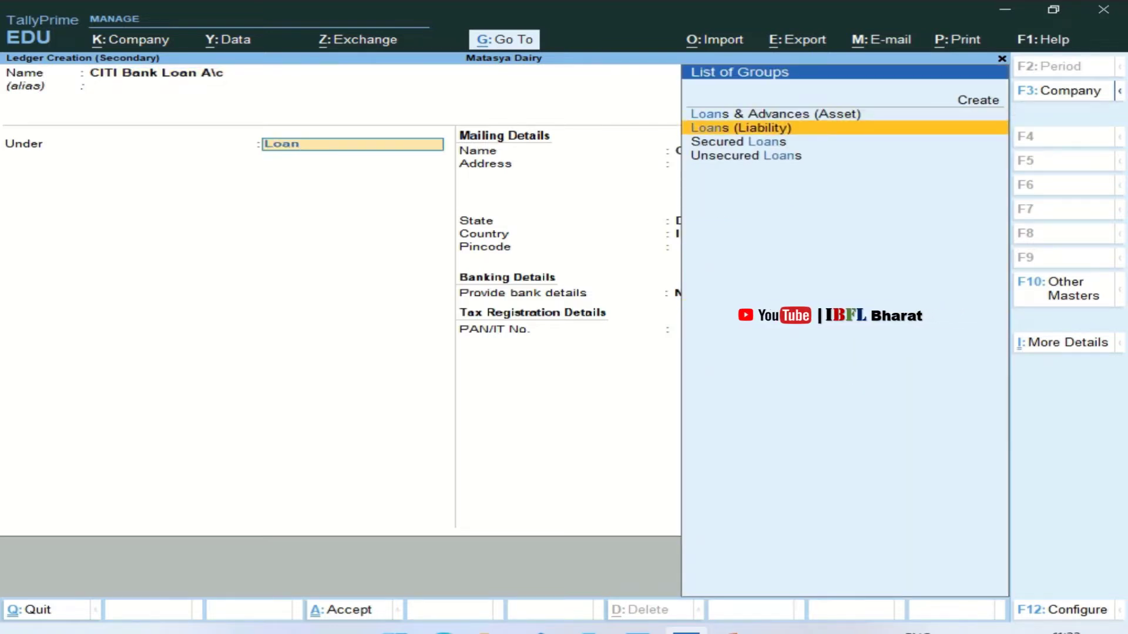
key("Return")
key("Return")
key("Return")
key("Return")
key("Return")
key("Return")
key("Return")
key("Return")
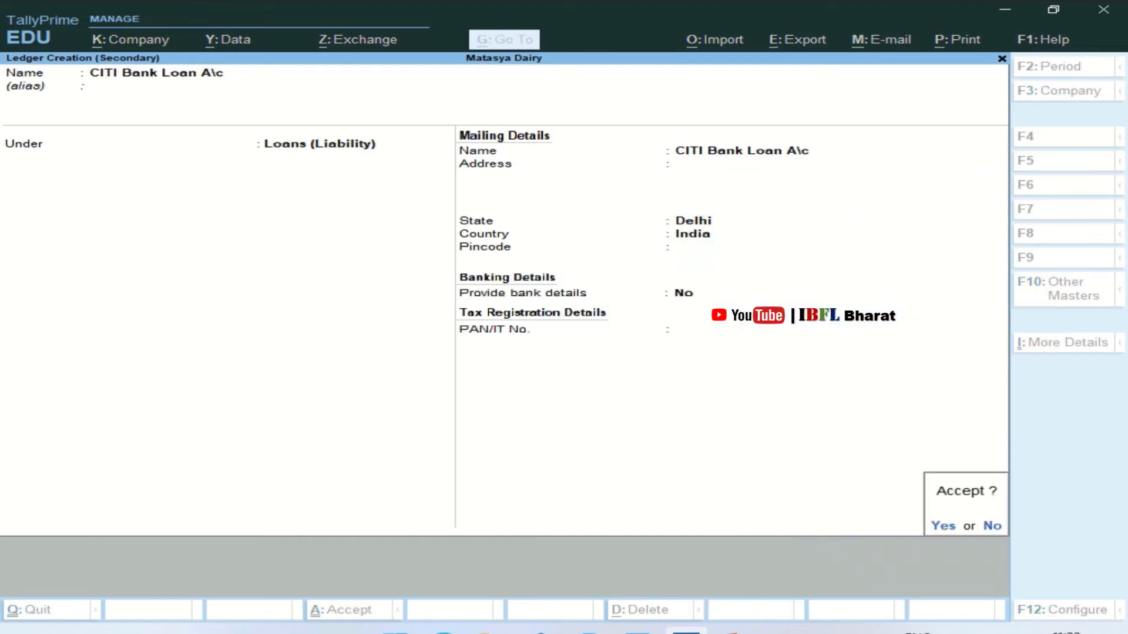
key("Return")
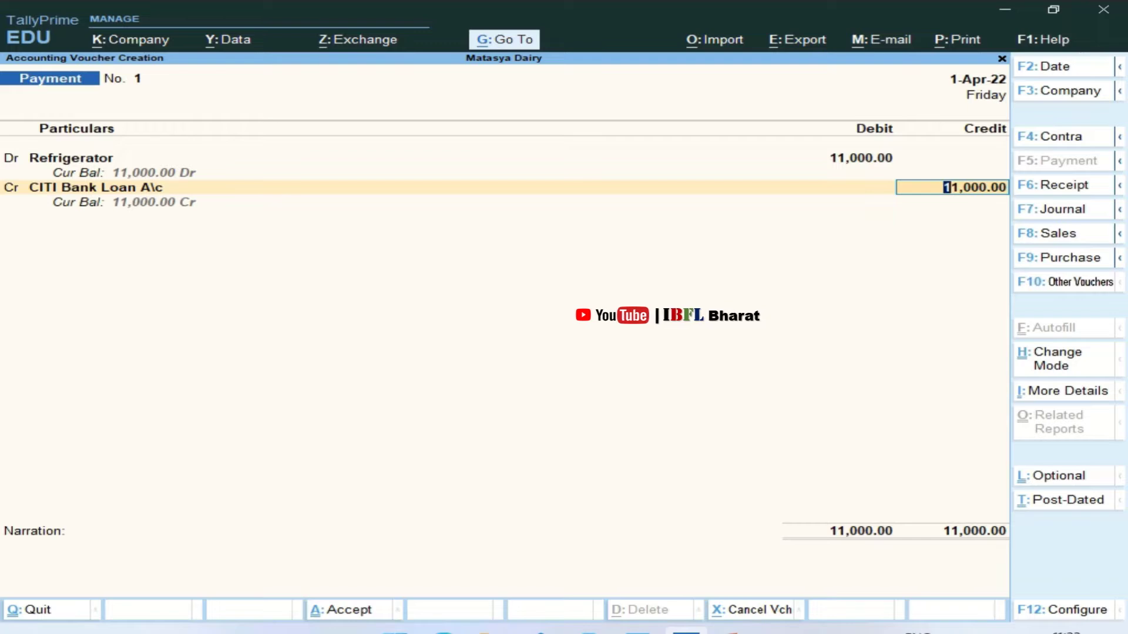
Credit CITI Bank Loan A\c with 10,000 and choose PNB Current A\c for the second credit line.
type("10")
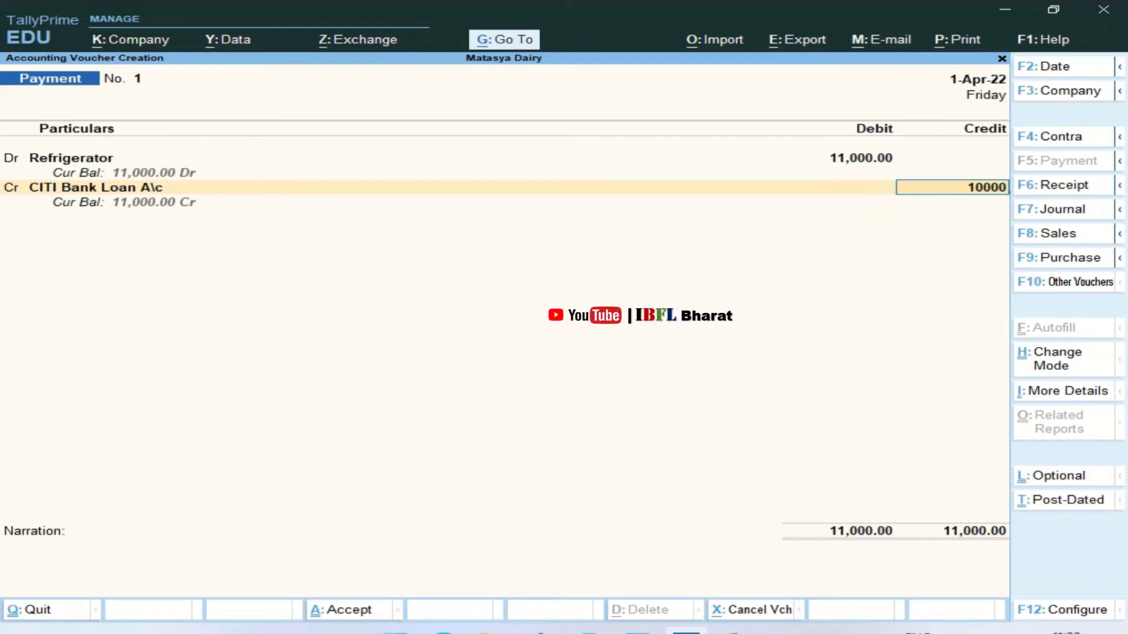
key("Return")
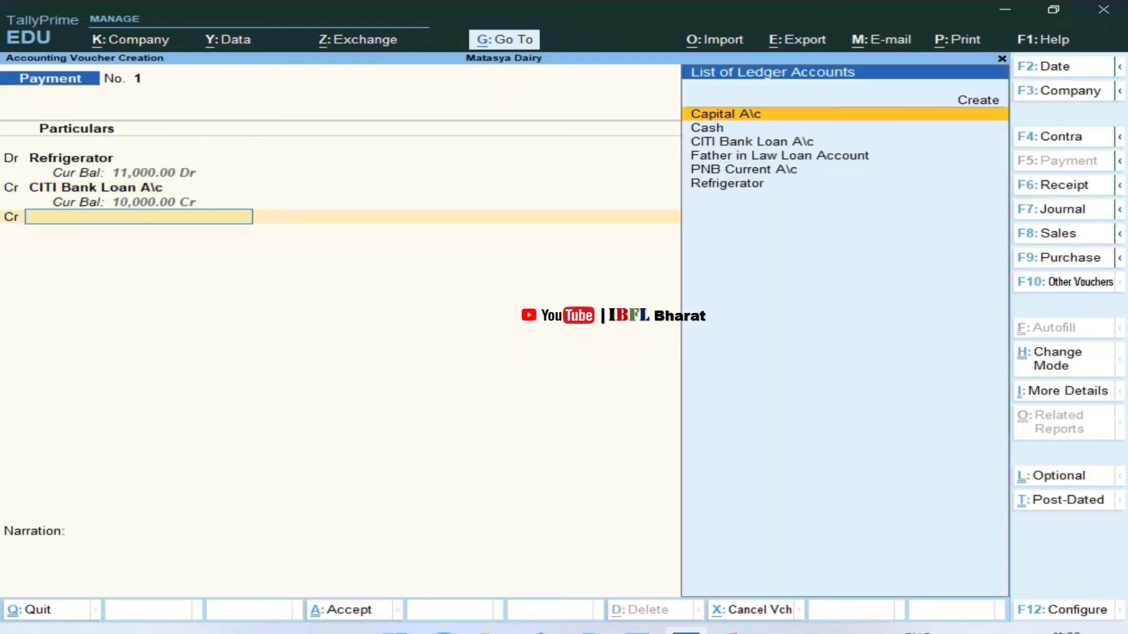
key("Down")
key("Down")
key("Down")
key("Down")
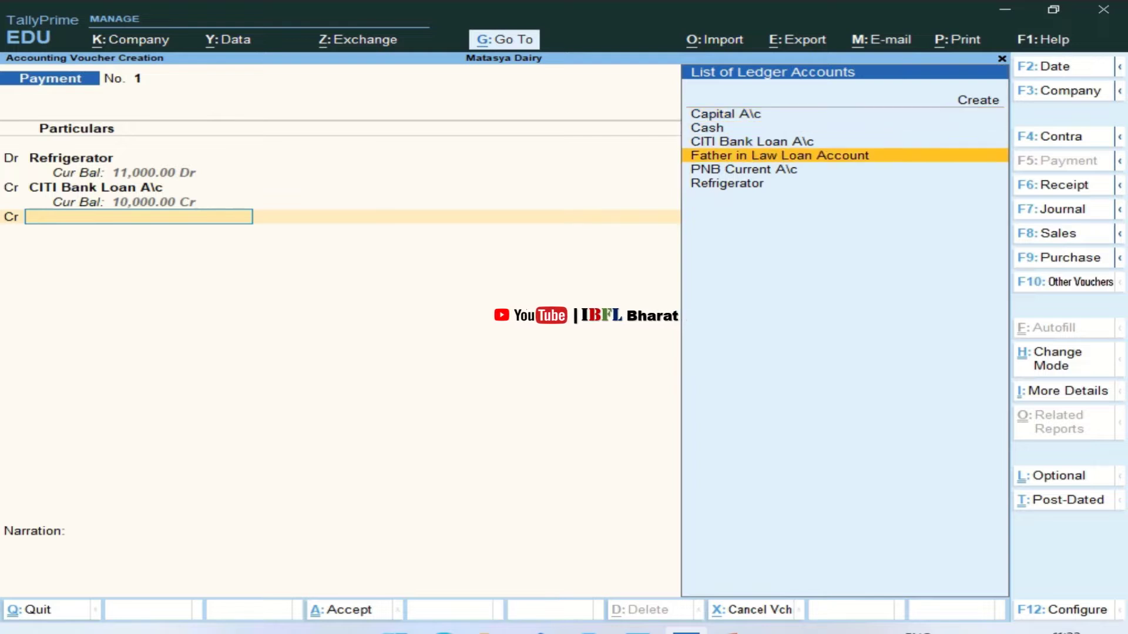
key("Return")
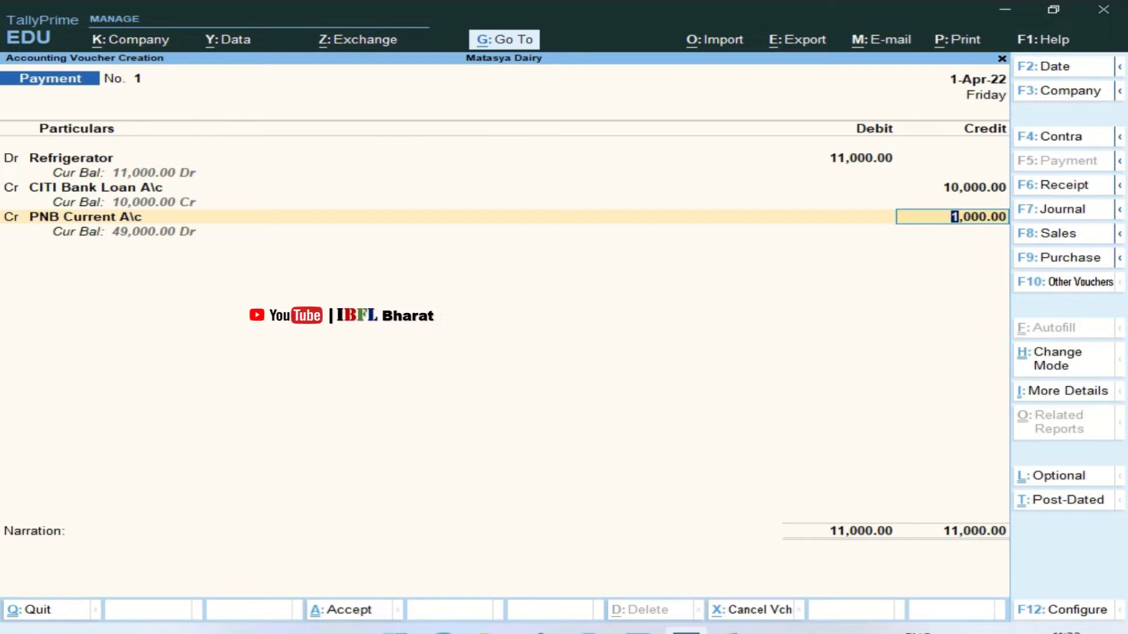
Credit PNB Current A\c with 1,000 using a Cheque bank allocation, save the payment voucher without a narration, and leave voucher entry.
key("Return")
key("Return")
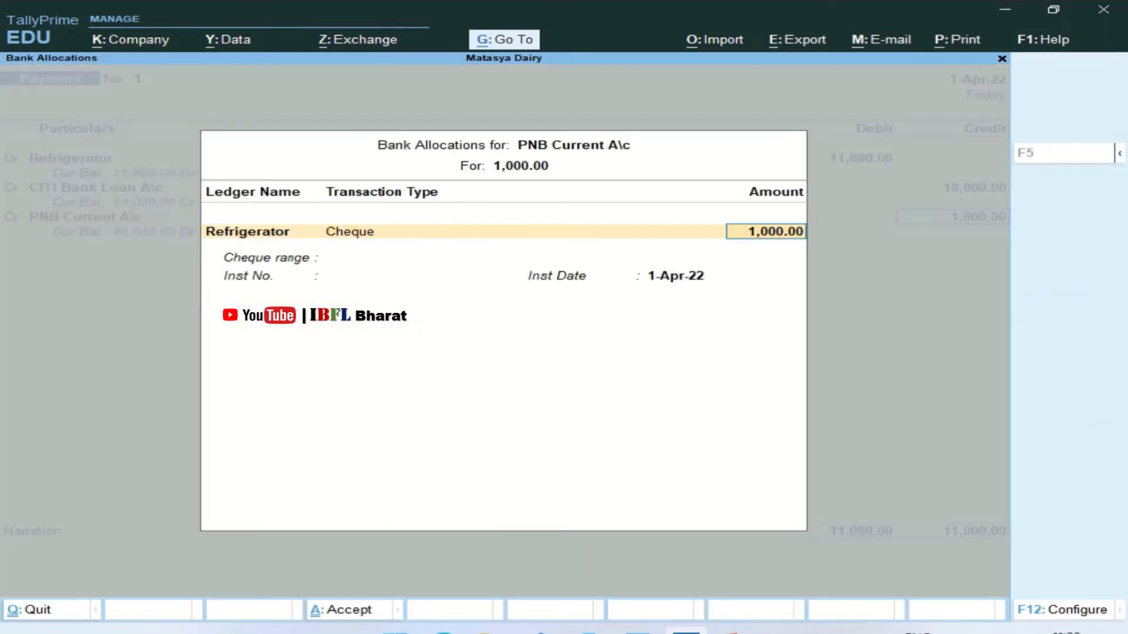
key("Return")
key("Return")
key("Return")
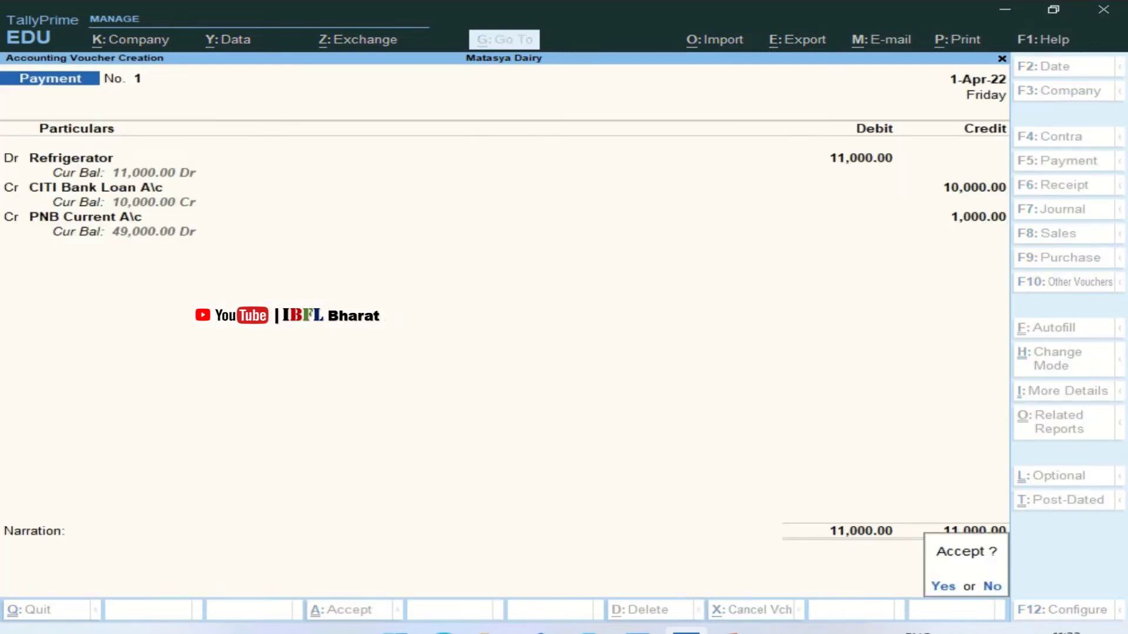
key("Return")
key("Escape")
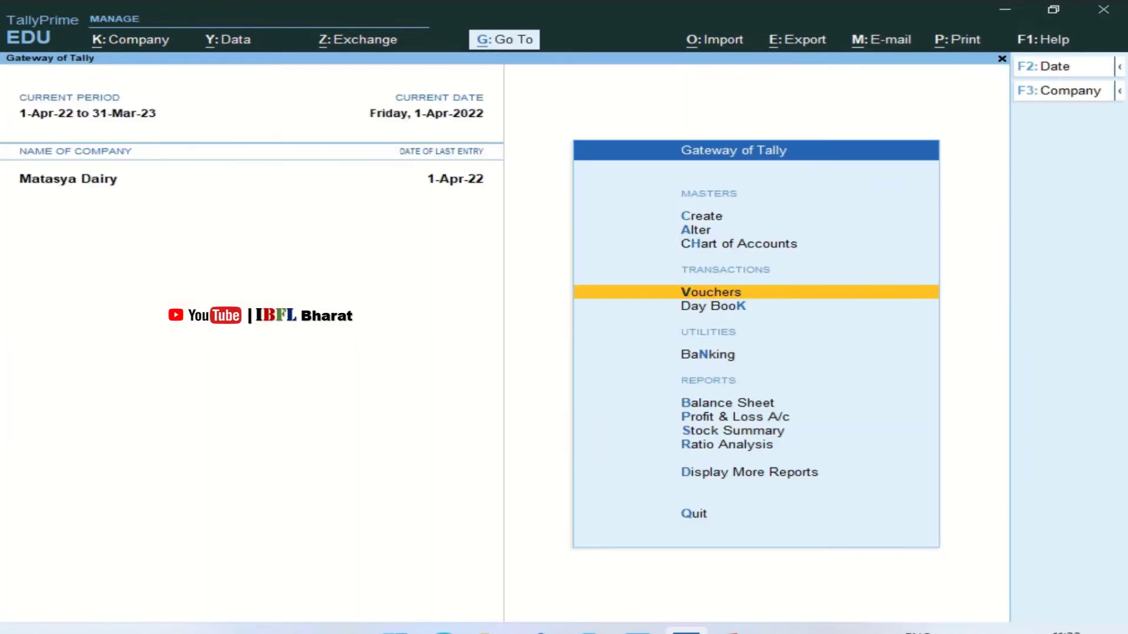
Open the Balance Sheet in detailed form and examine the CITI Bank loan, refrigerator and bank account entries.
key("Down")
key("Down")
key("Down")
key("Return")
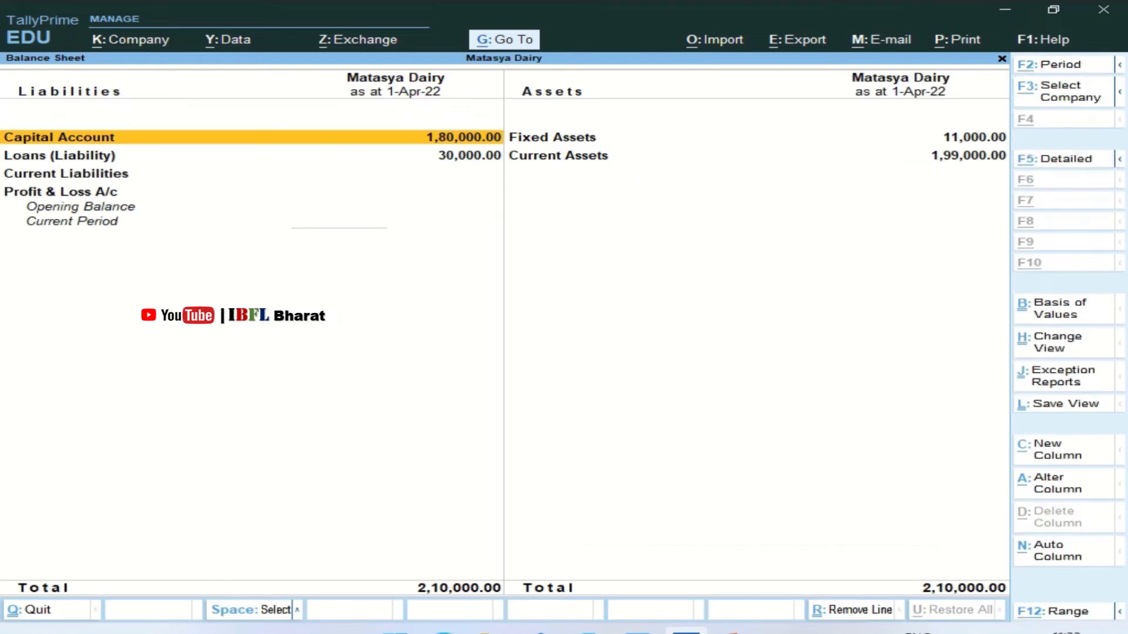
key("Down")
key("Down")
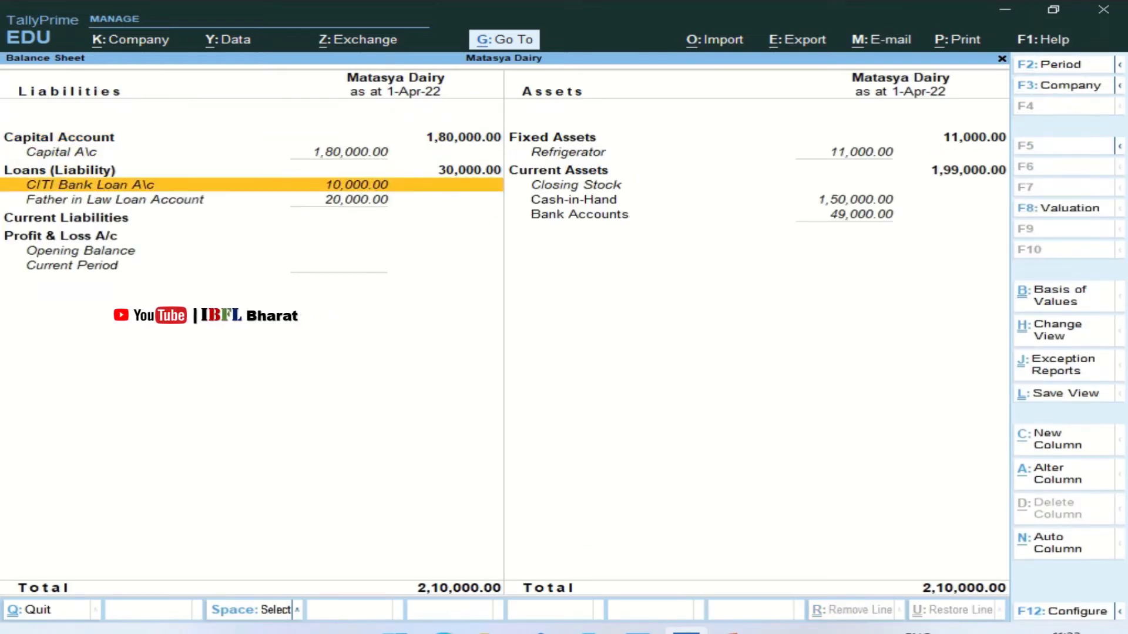
key("Right")
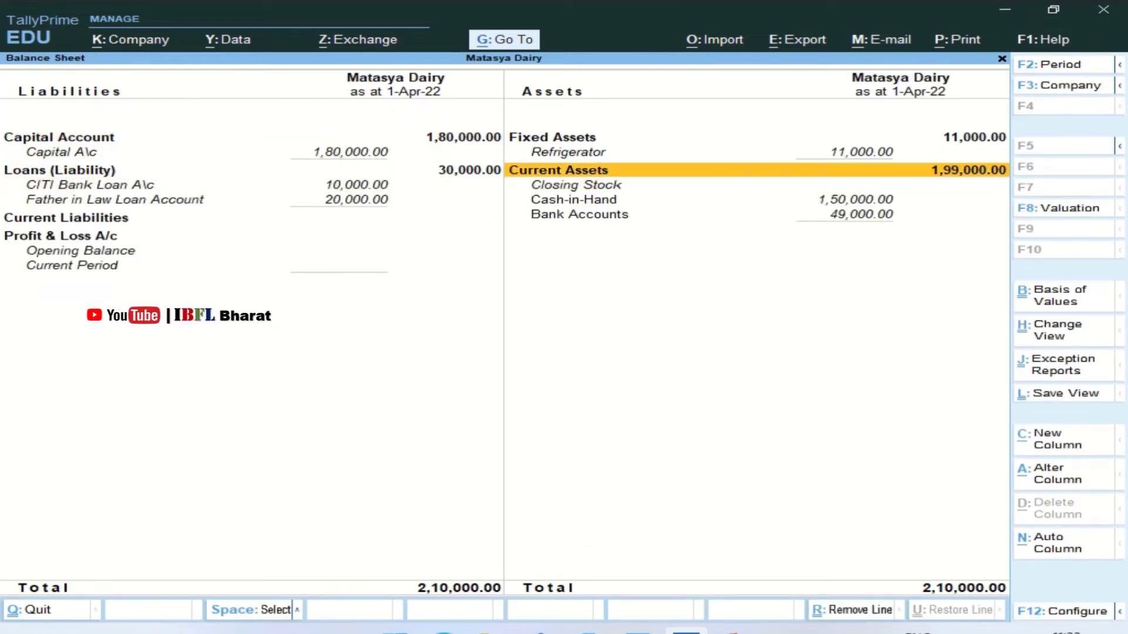
key("Up")
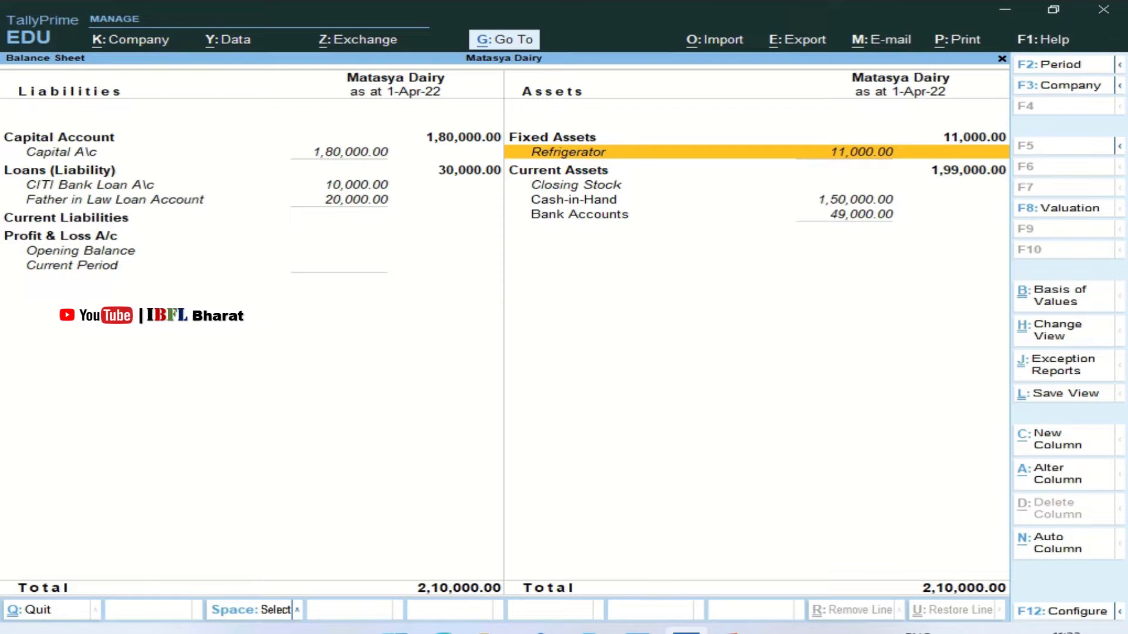
key("Left")
key("Down")
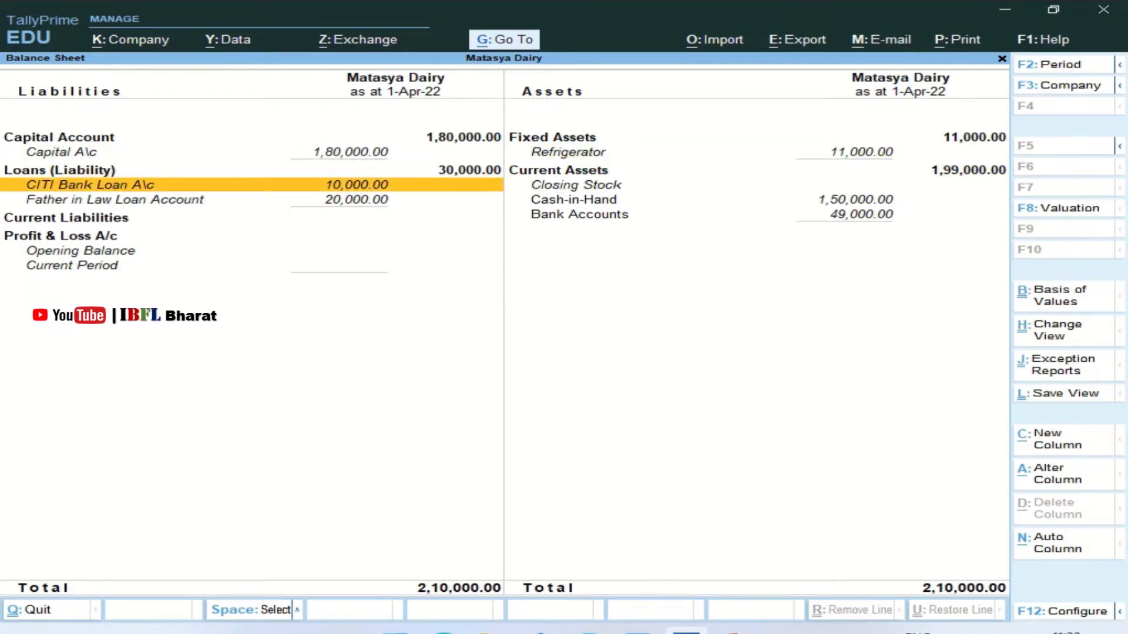
key("Right")
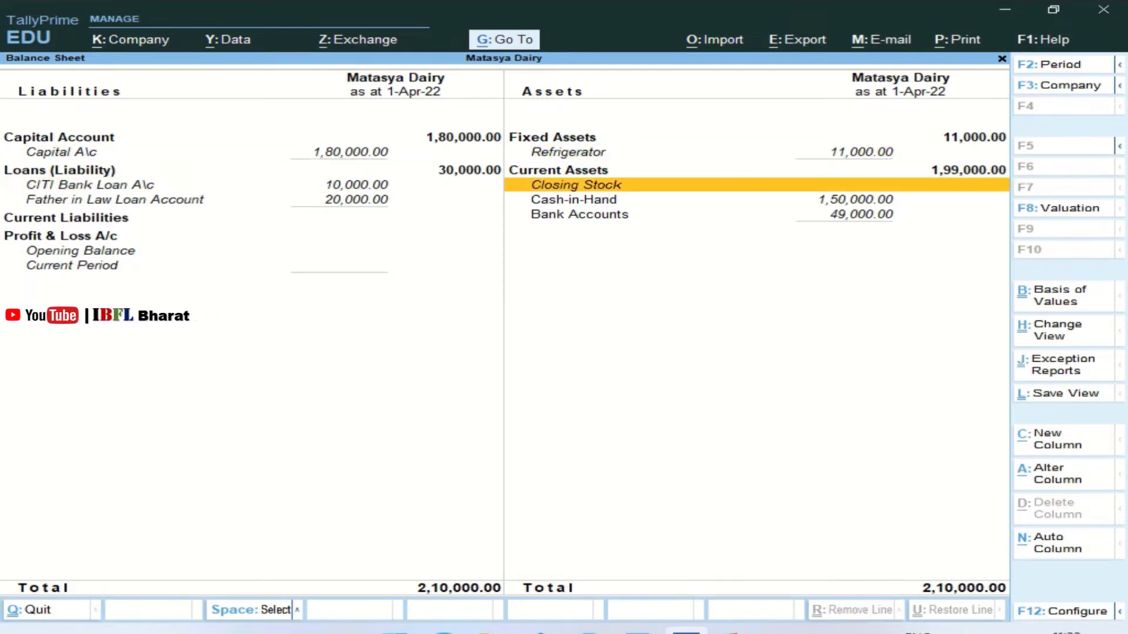
key("Down")
key("Down")
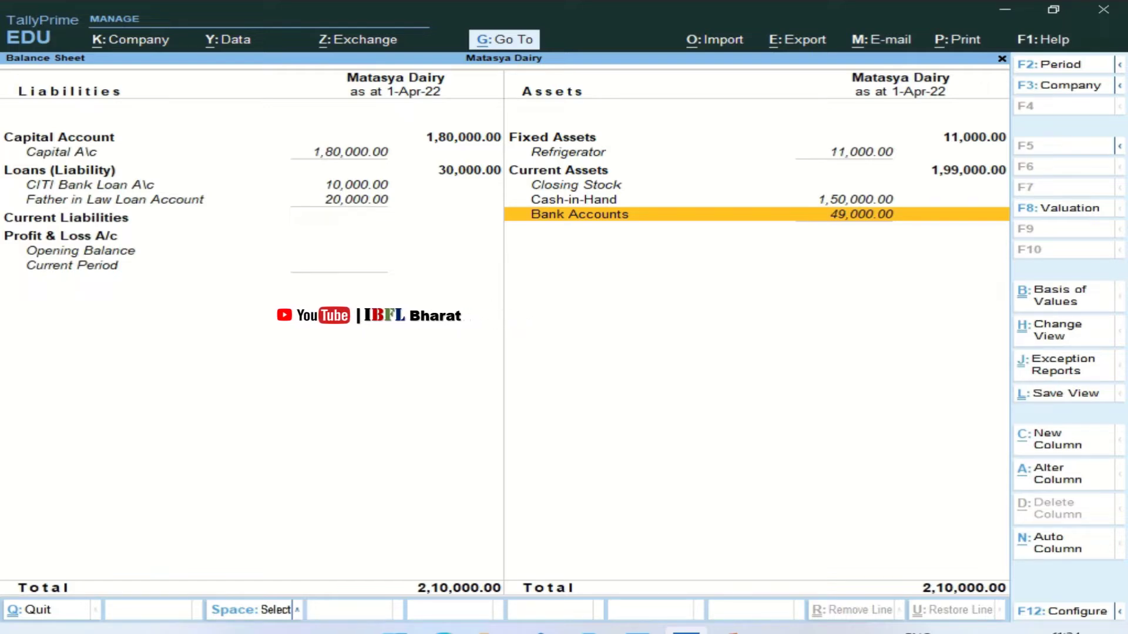
Close the Balance Sheet, start another payment voucher, and consult the furniture purchase in the Case Study 4 image in Photos before returning to TallyPrime.
key("Escape")
key("Up")
key("Up")
key("Up")
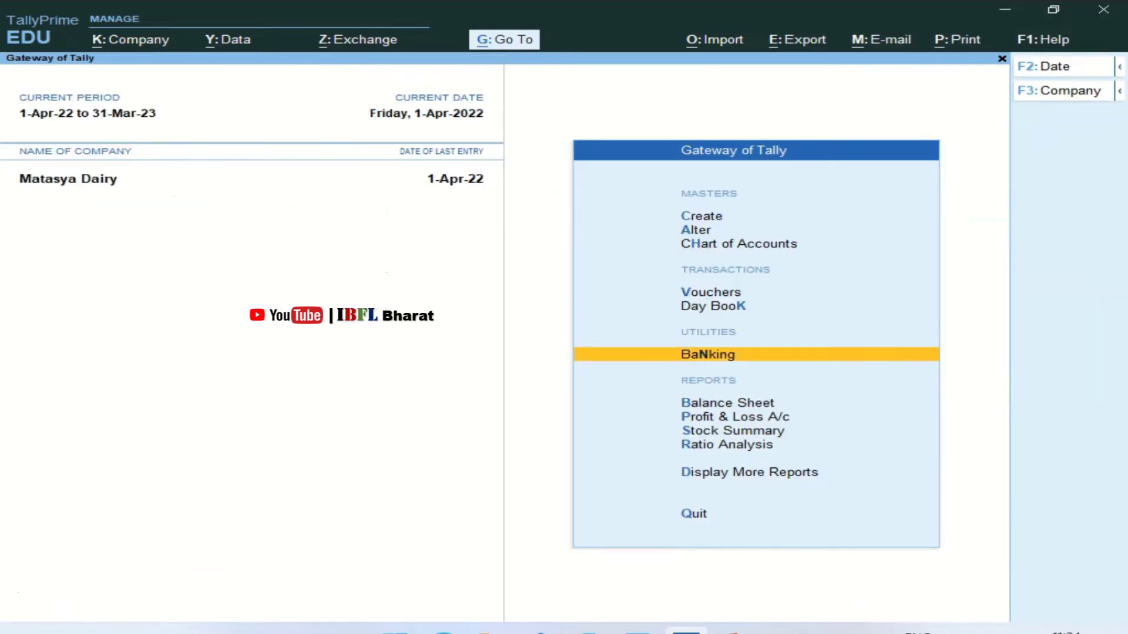
key("Return")
key("alt+Tab")
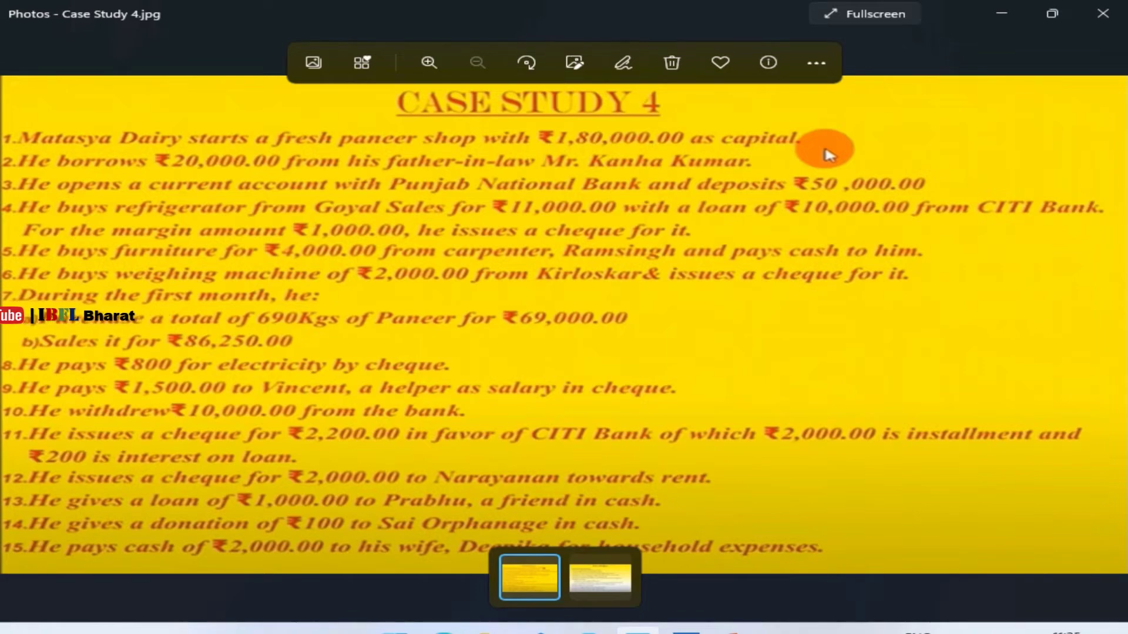
key("alt+Tab")
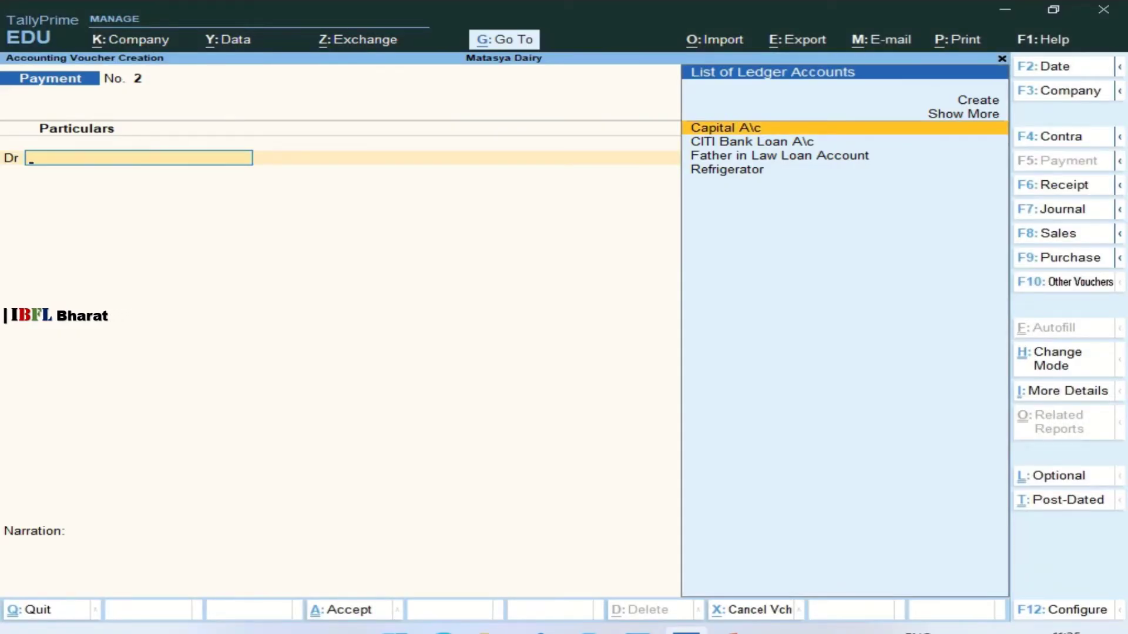
Create a ledger named Furniture under Fixed Assets from the voucher's debit line, keeping the other details at their defaults.
key("alt+c")
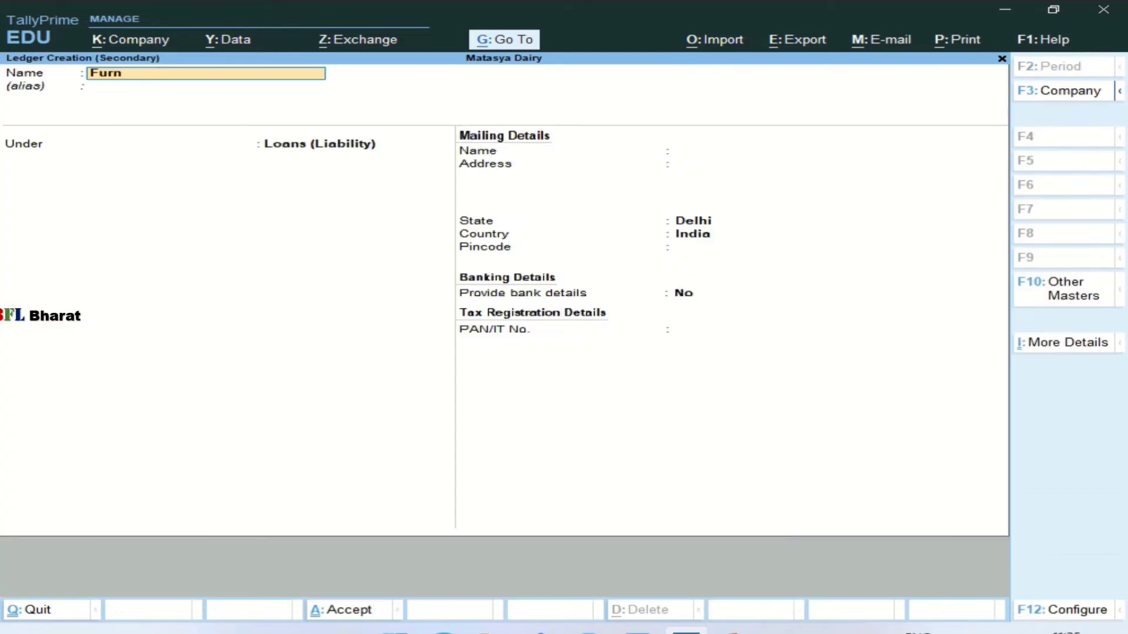
key("Return")
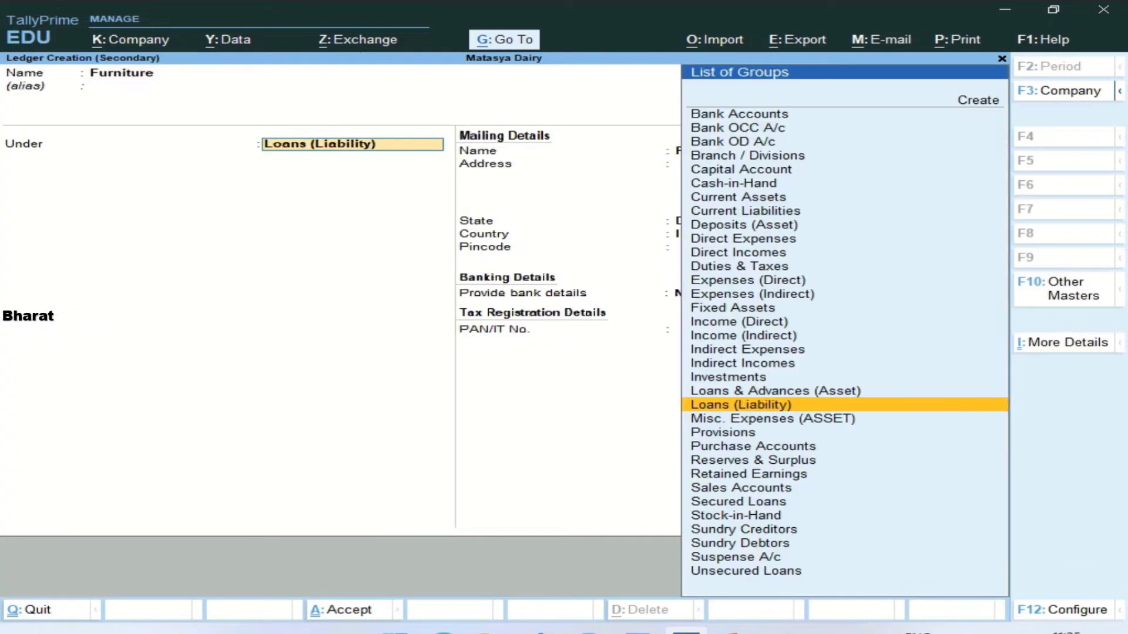
type("F")
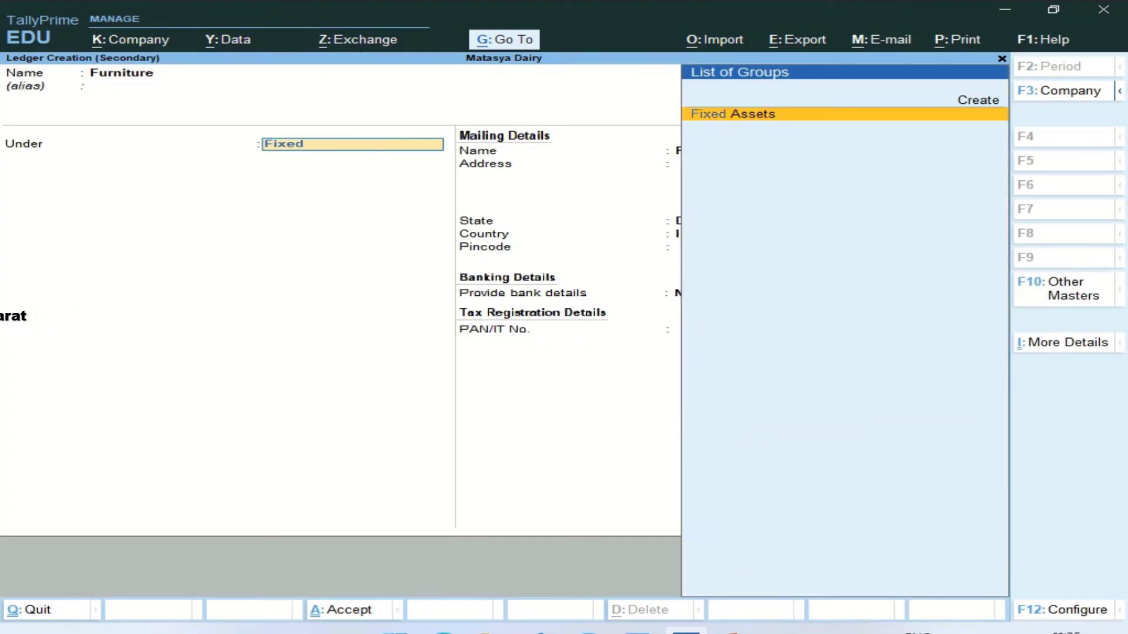
type("ixed")
key("Return")
key("Return")
key("ctrl+a")
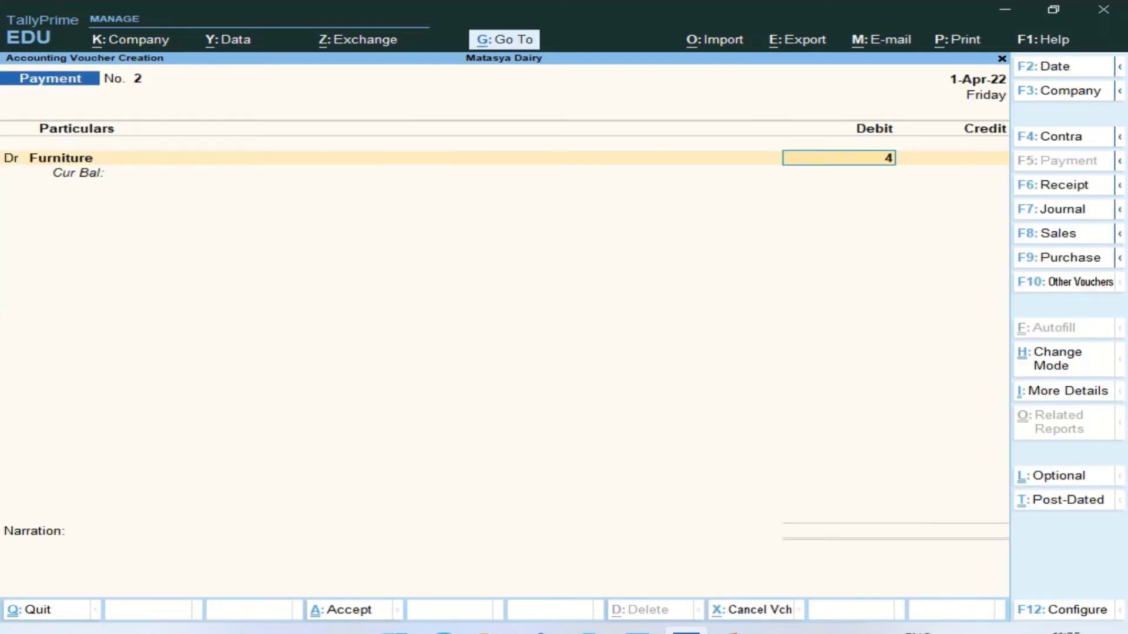
Debit Furniture and credit Cash with 4,000, then save the payment voucher without a narration.
key("Return")
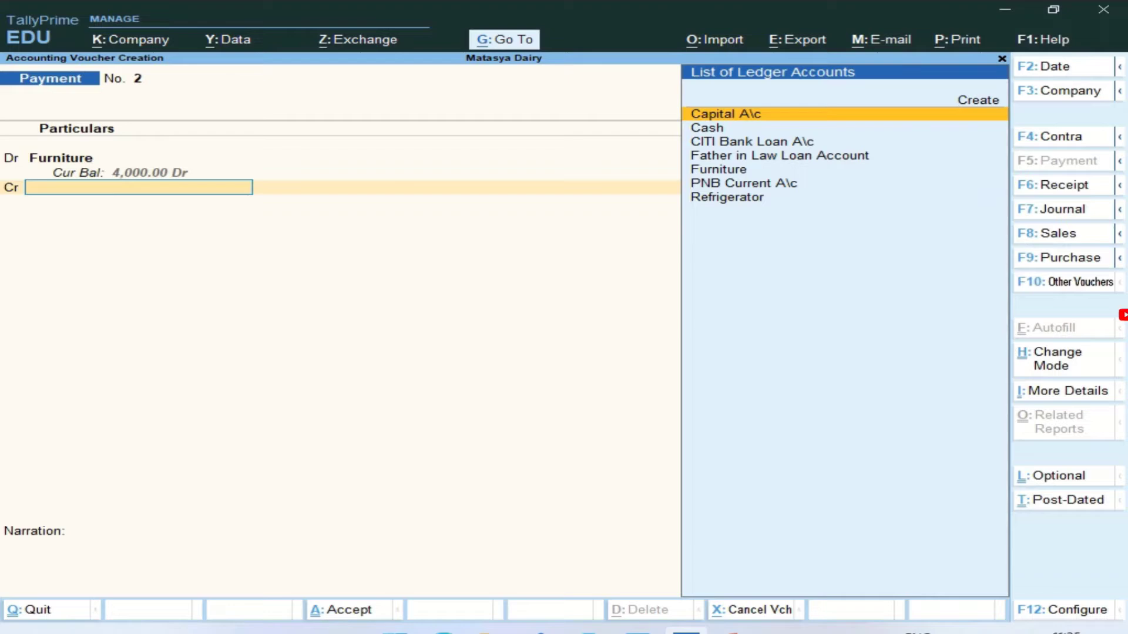
key("Down")
key("Return")
key("Return")
key("Return")
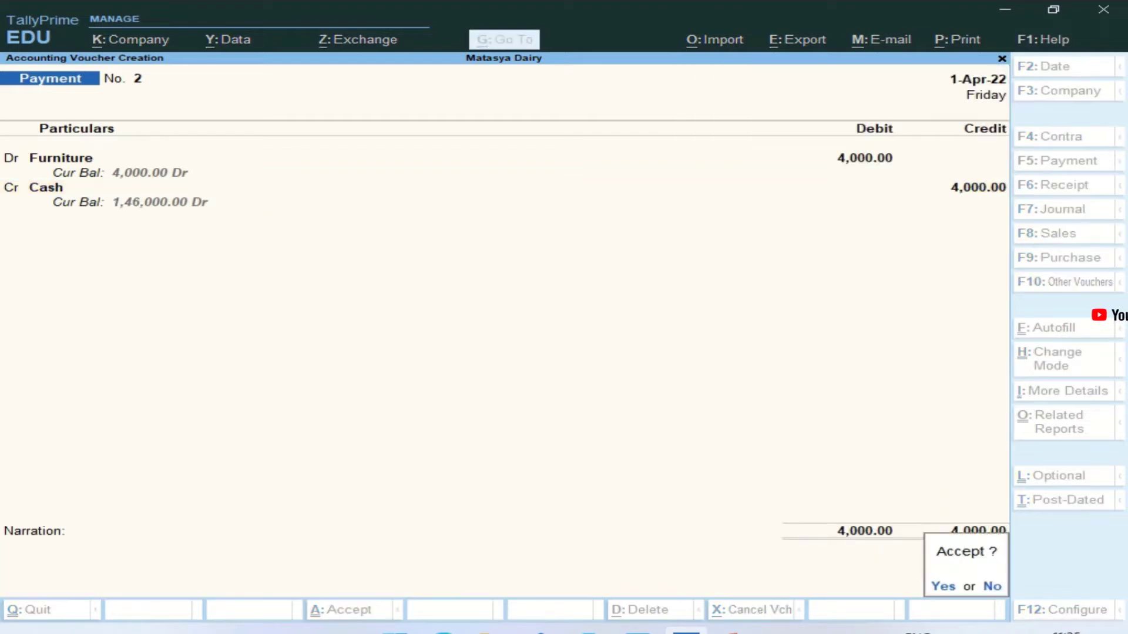
key("Return")
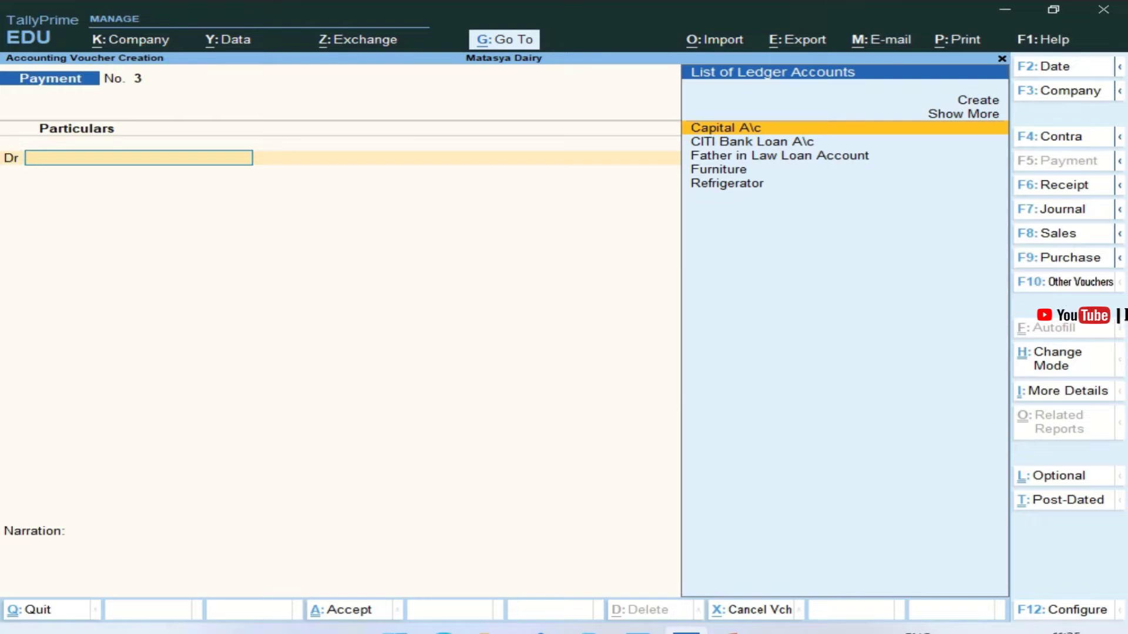
Consult the weighing machine purchase in the Case Study 4 image in Photos, then return to the blank payment voucher in TallyPrime.
key("alt+Tab")
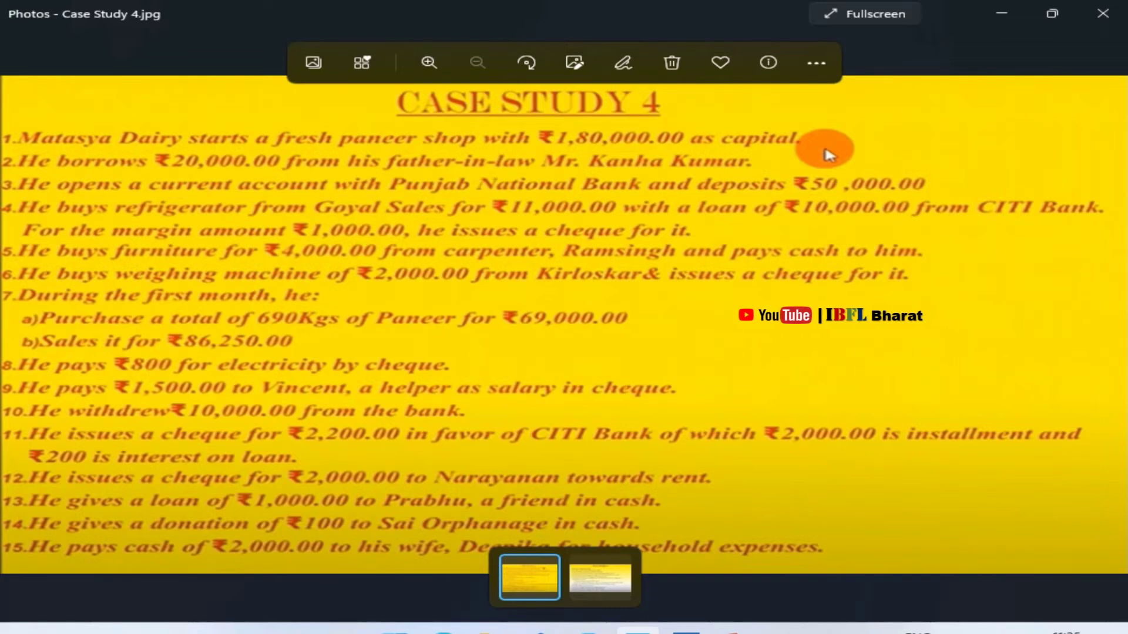
key("alt+Tab")
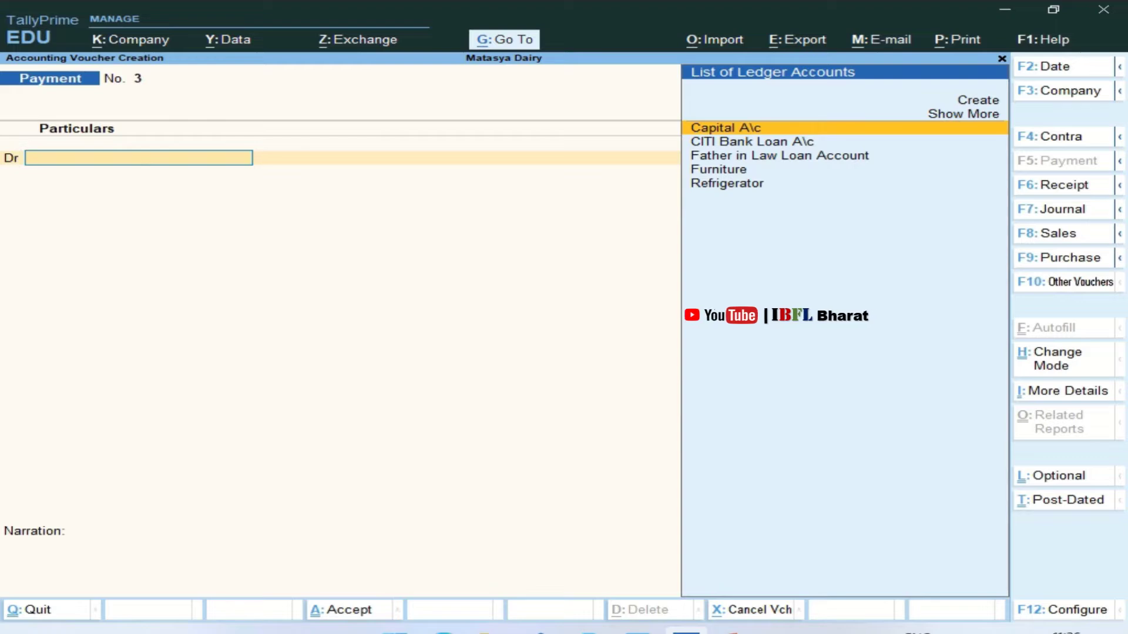
Create a ledger named Weighing Machine under Fixed Assets from the voucher's debit line, keeping the other details at their defaults.
key("alt+c")
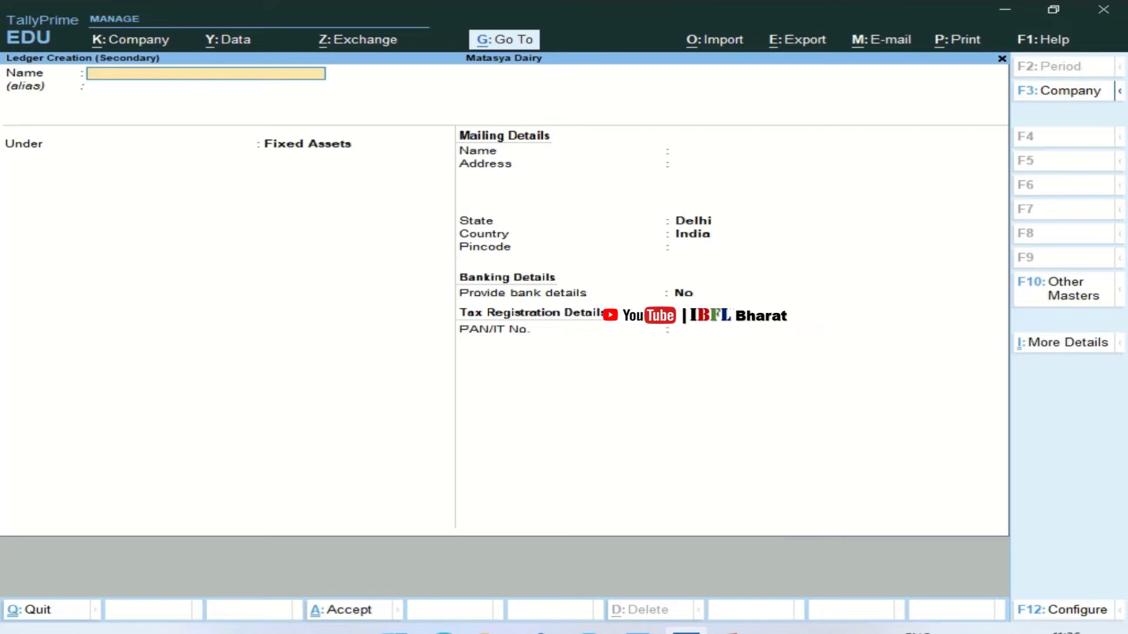
type("ighing MAchin")
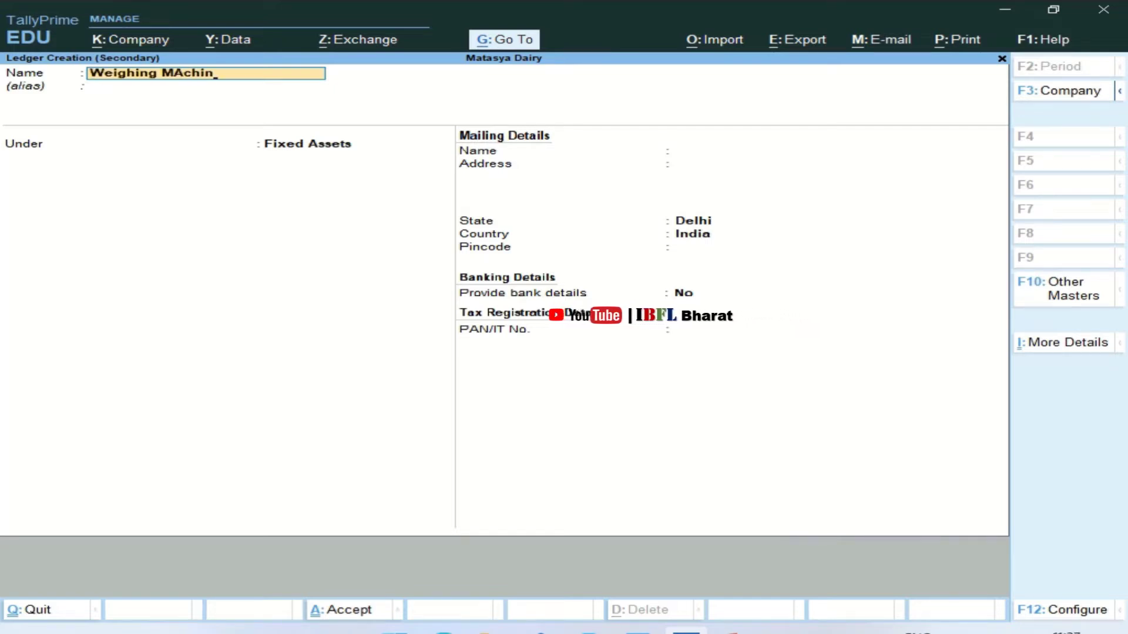
key("BackSpace")
key("BackSpace")
key("BackSpace")
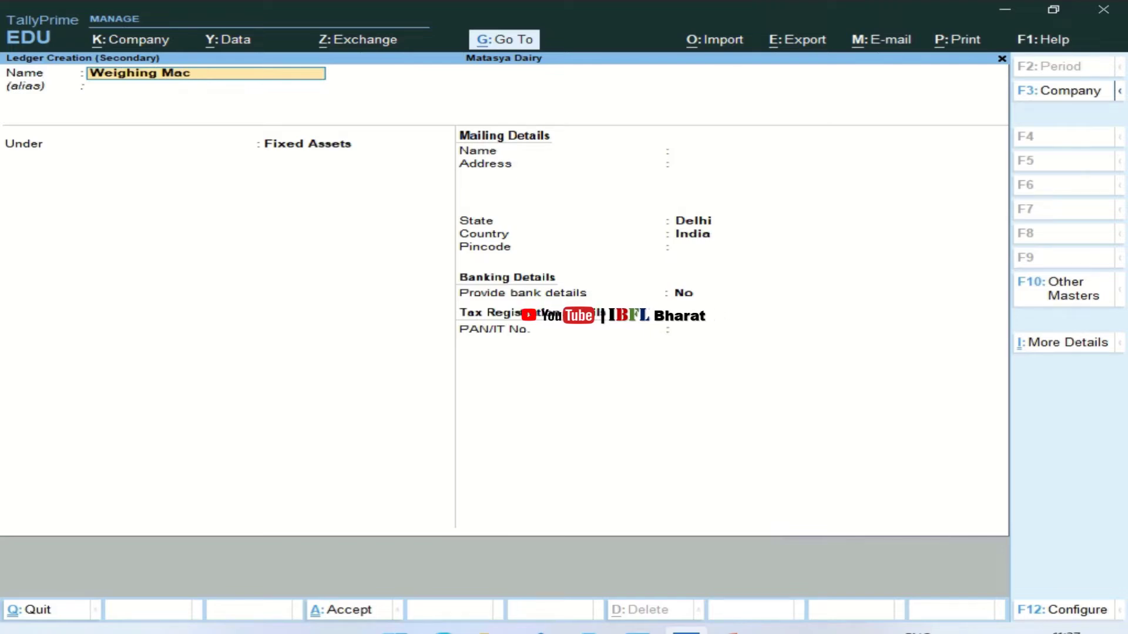
key("Return")
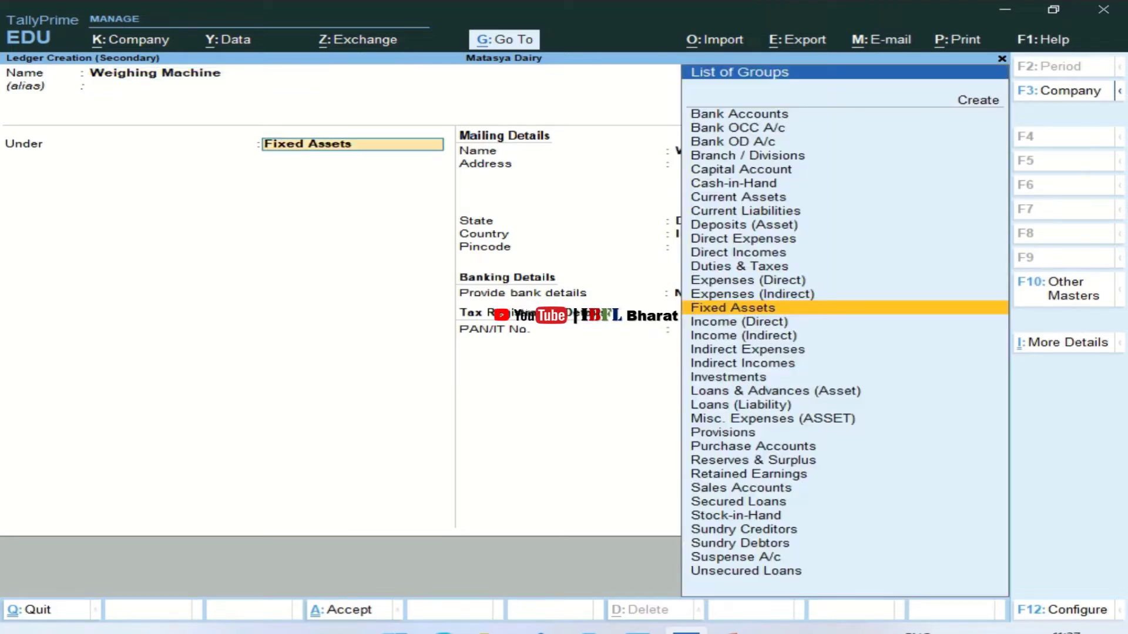
key("Return")
key("ctrl+a")
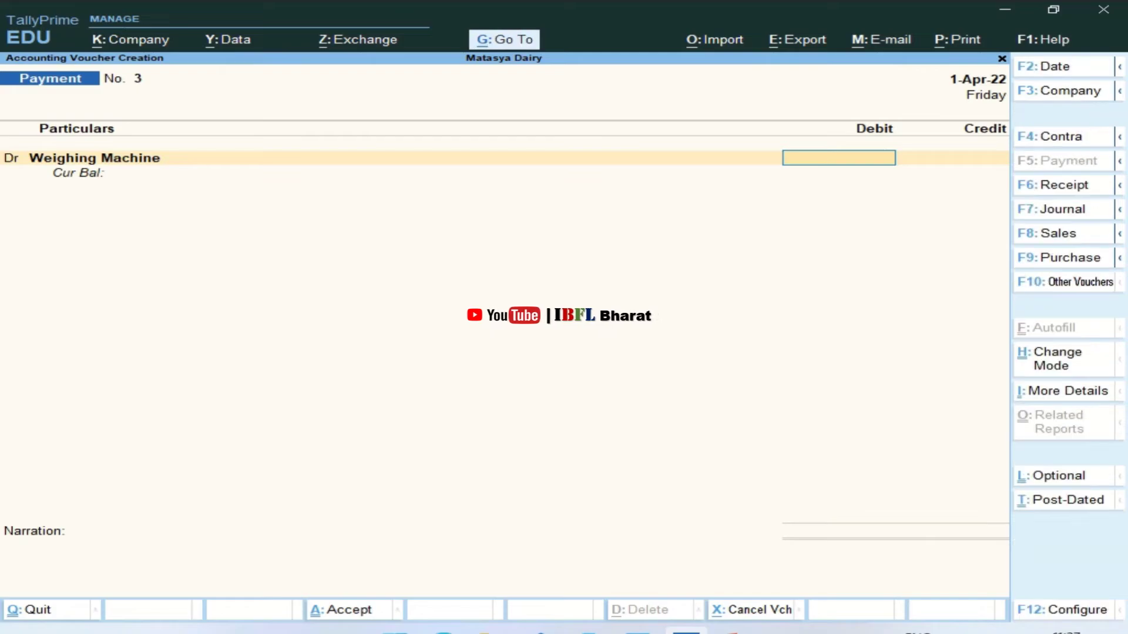
Check the weighing machine's price in the Case Study 4 image in Photos, then return to TallyPrime and debit Weighing Machine with 2,000.
key("alt+Tab")
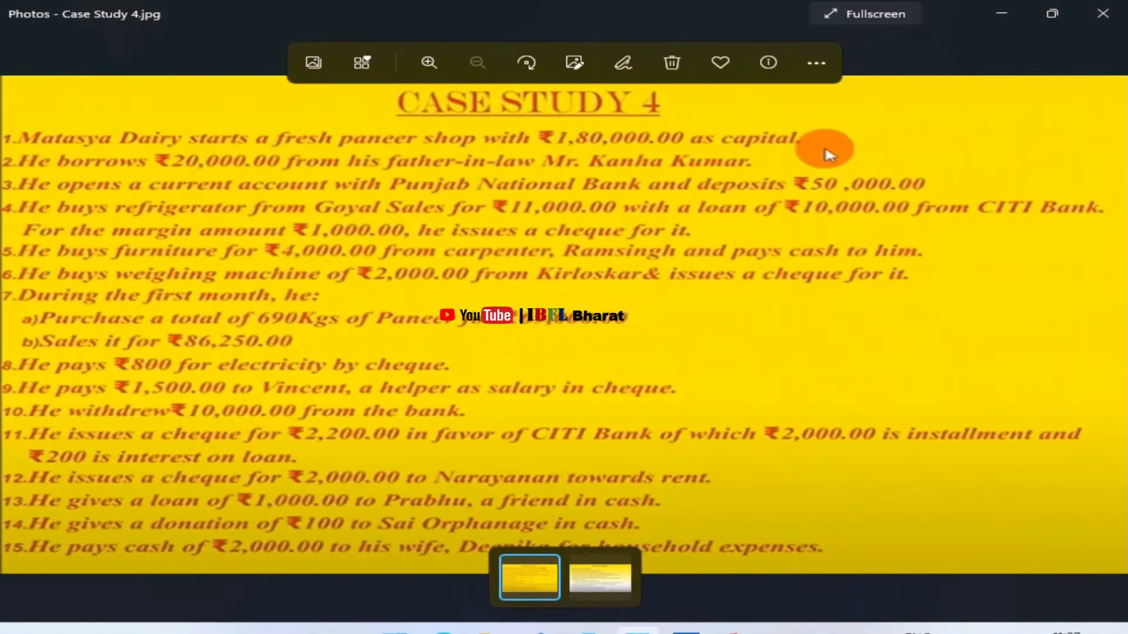
key("alt+Tab")
type("2000")
key("Return")
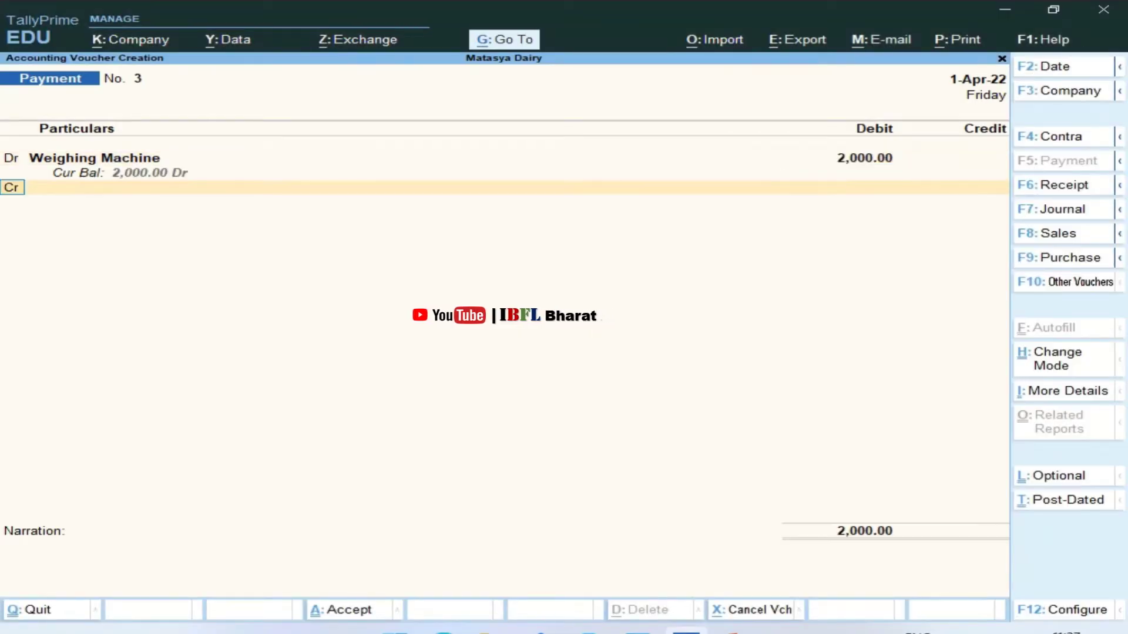
Credit PNB Current A\c with 2,000 as a cheque with default bank allocation details, and save the payment voucher without a narration.
key("Down")
key("Down")
key("Down")
key("Down")
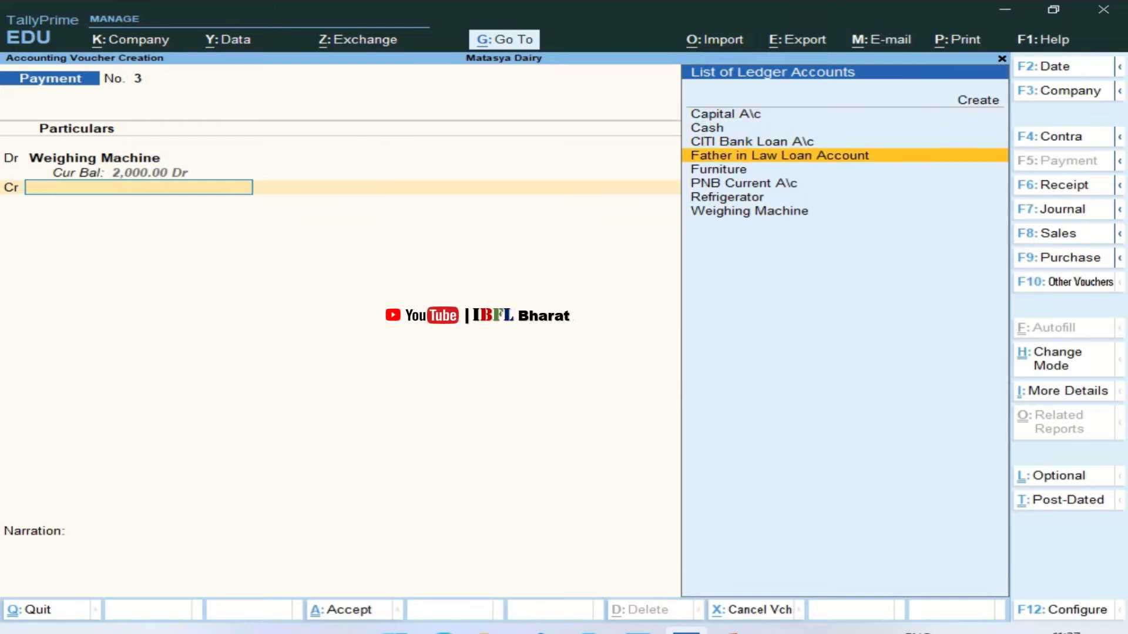
key("Down")
key("Return")
key("Return")
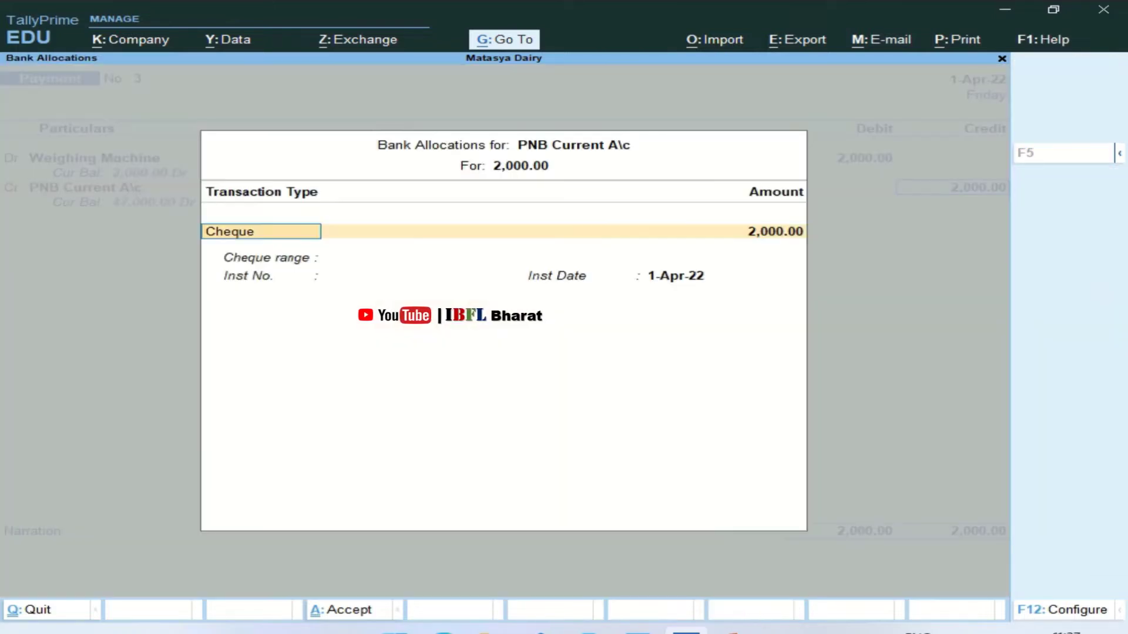
key("Return")
key("Return")
key("Return")
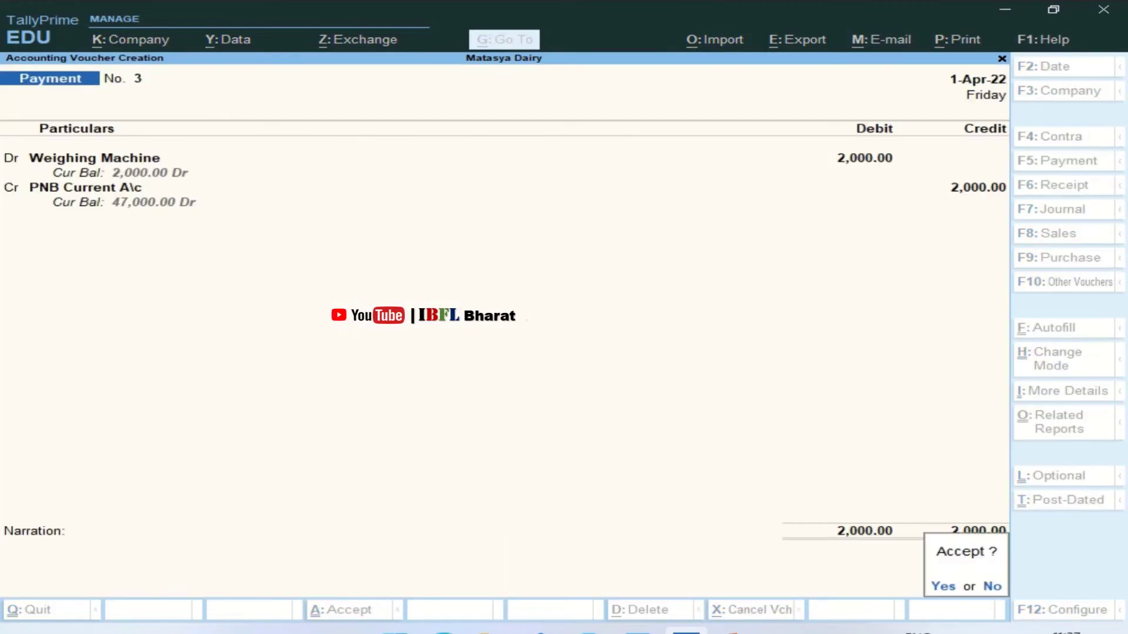
key("Return")
Consult the paneer purchase in the Case Study 4 image in Photos, then start a purchase voucher in Item Invoice mode in TallyPrime.
key("alt+Tab")
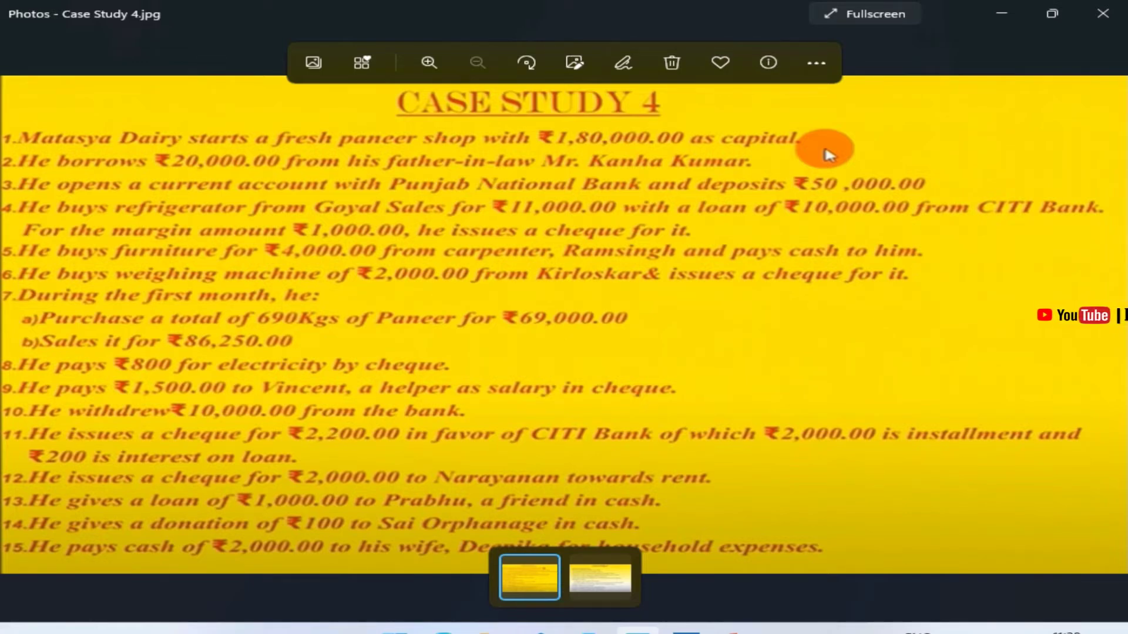
key("alt+Tab")
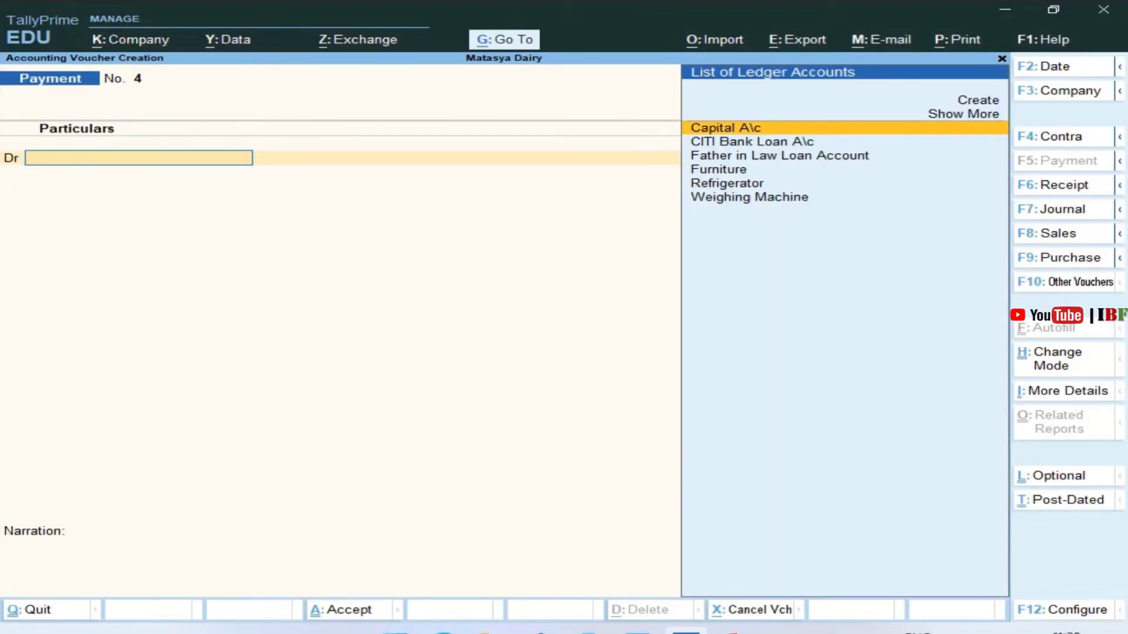
key("F9")
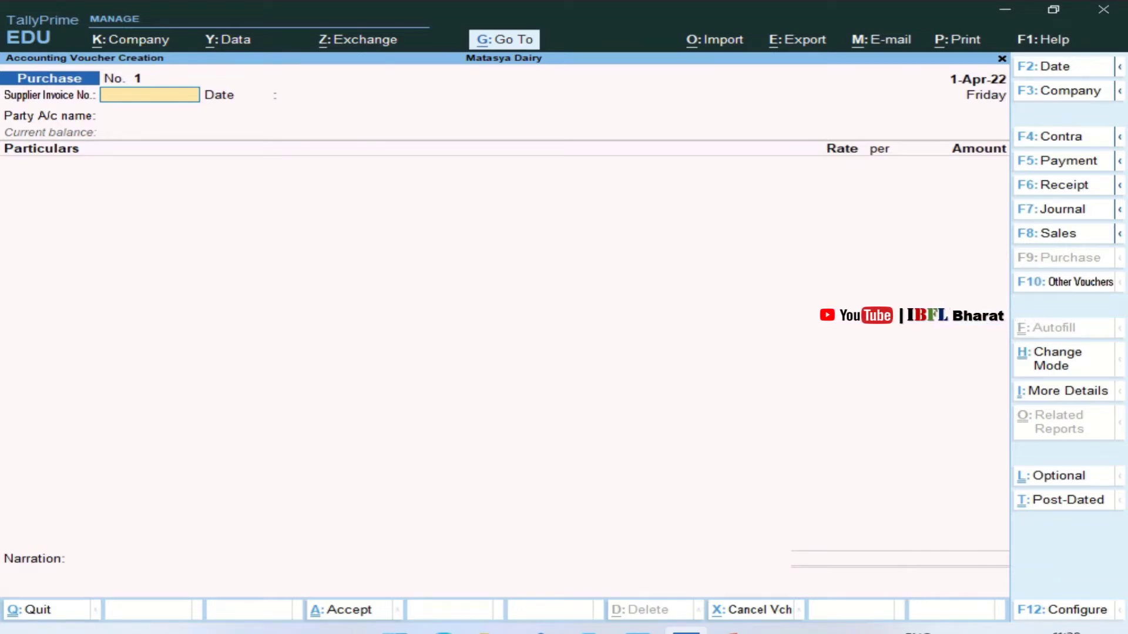
key("ctrl+h")
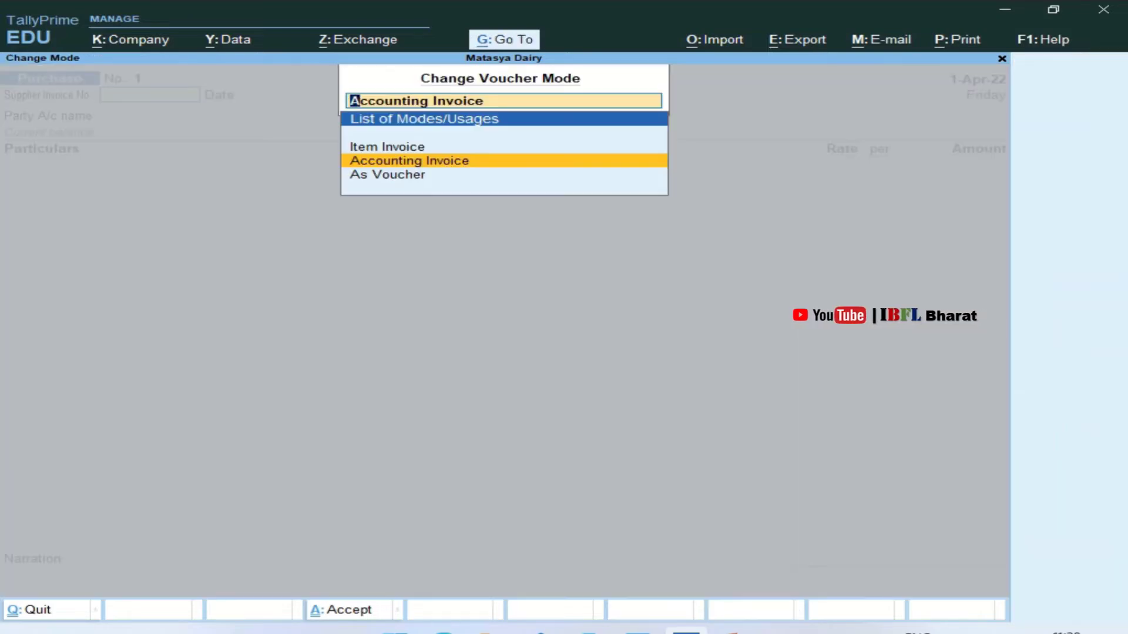
key("Up")
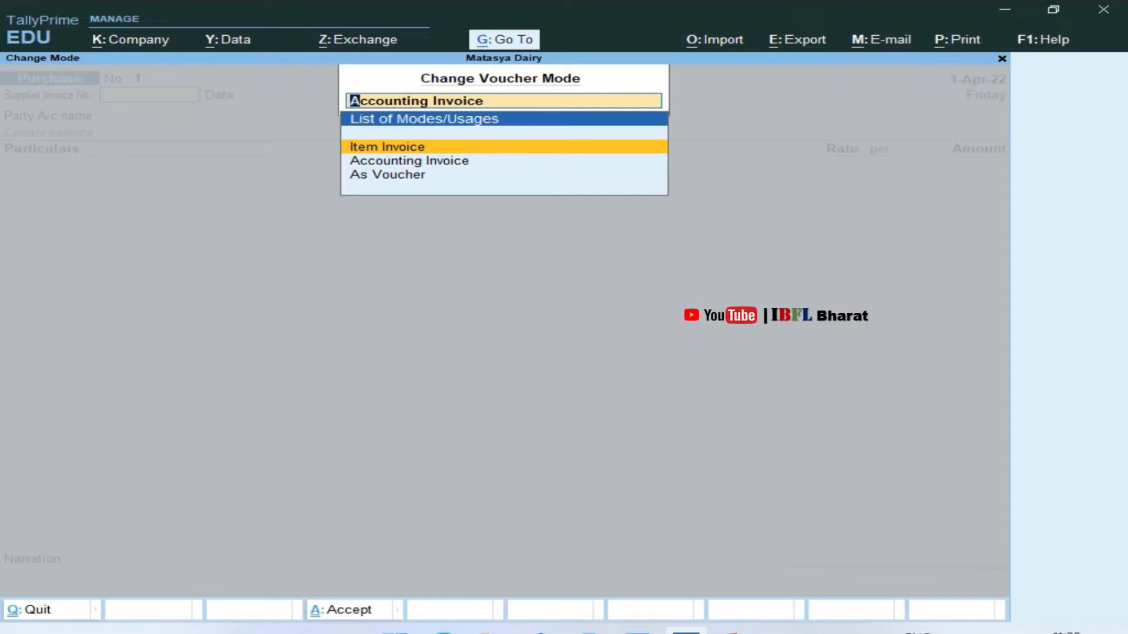
key("Return")
Leave the supplier invoice details blank, recheck the purchase in Photos, and set Cash as the party account in TallyPrime with default party details.
key("Return")
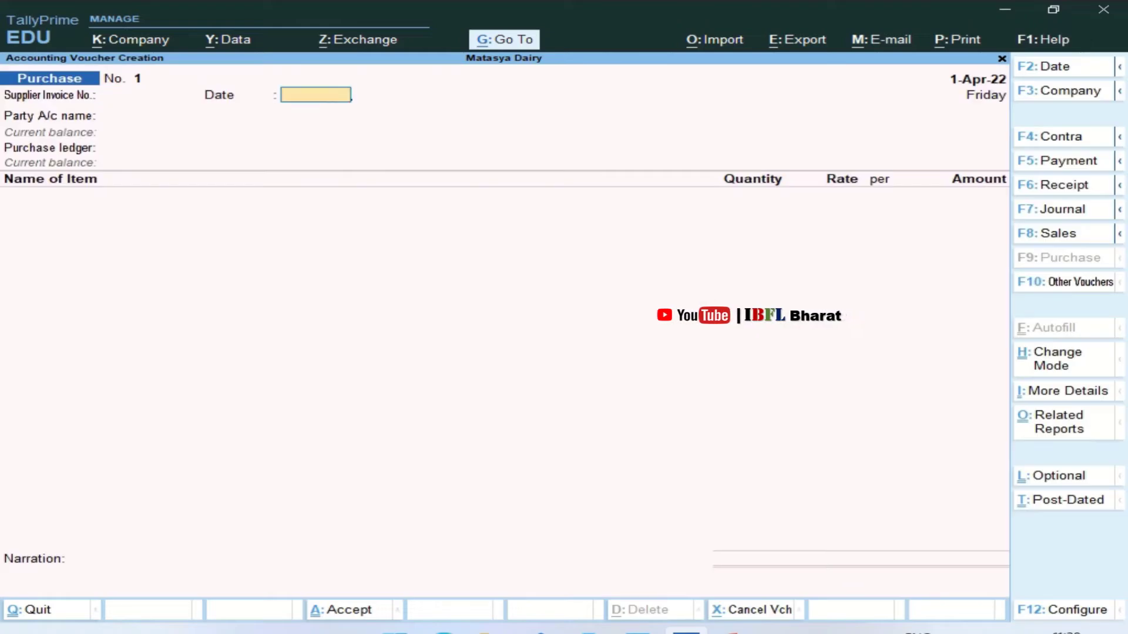
key("Return")
key("alt+Tab")
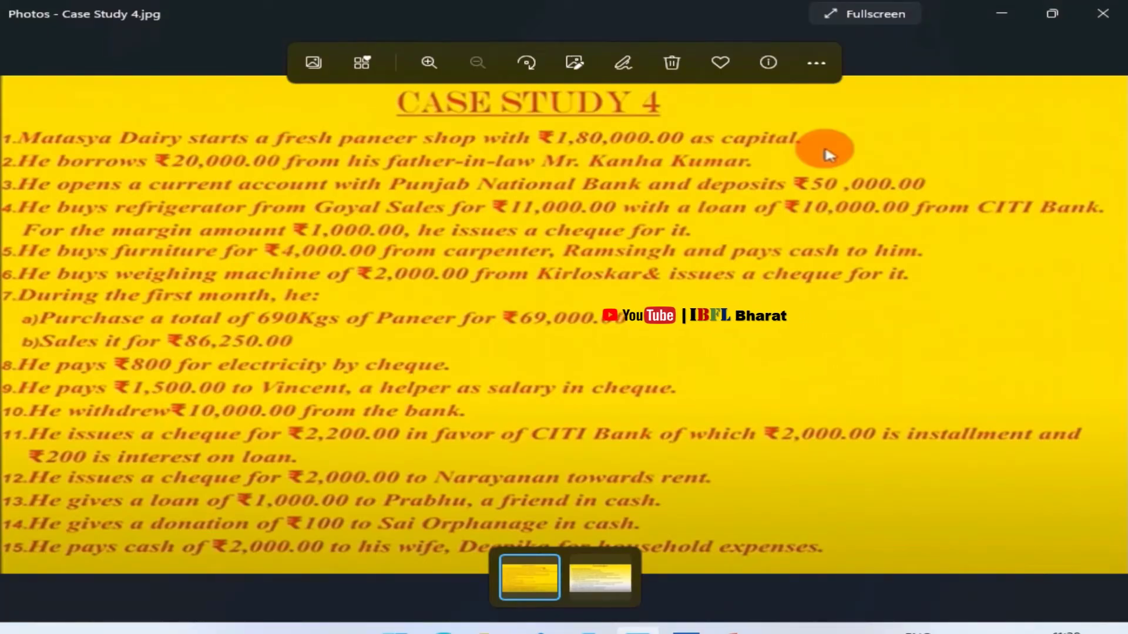
key("alt+Tab")
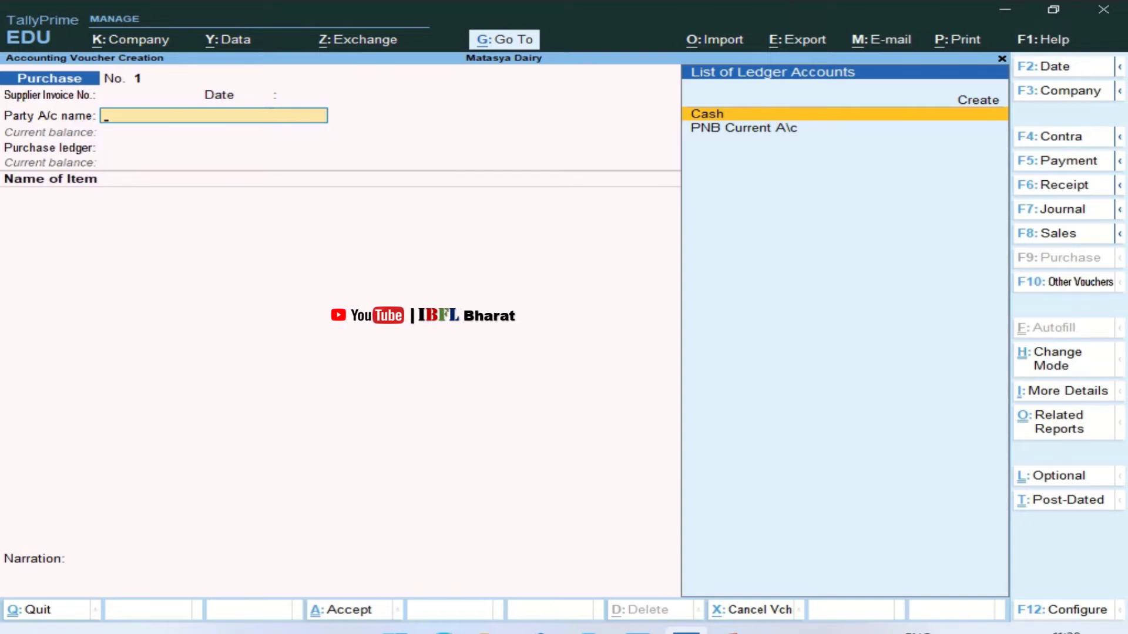
key("Return")
key("ctrl+a")
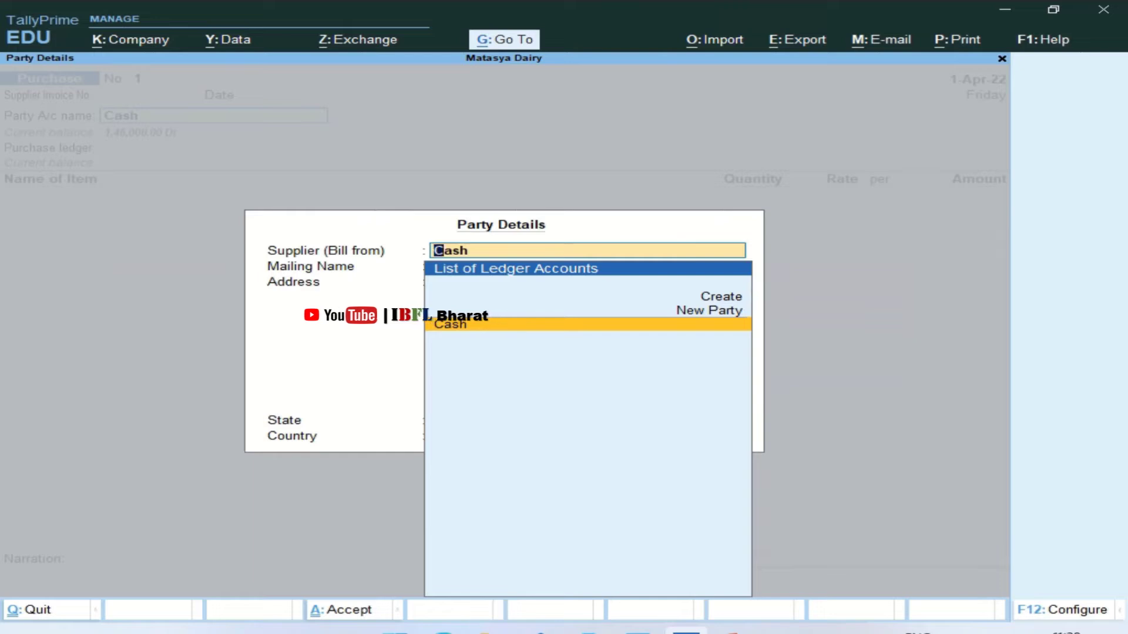
key("Return")
key("ctrl+a")
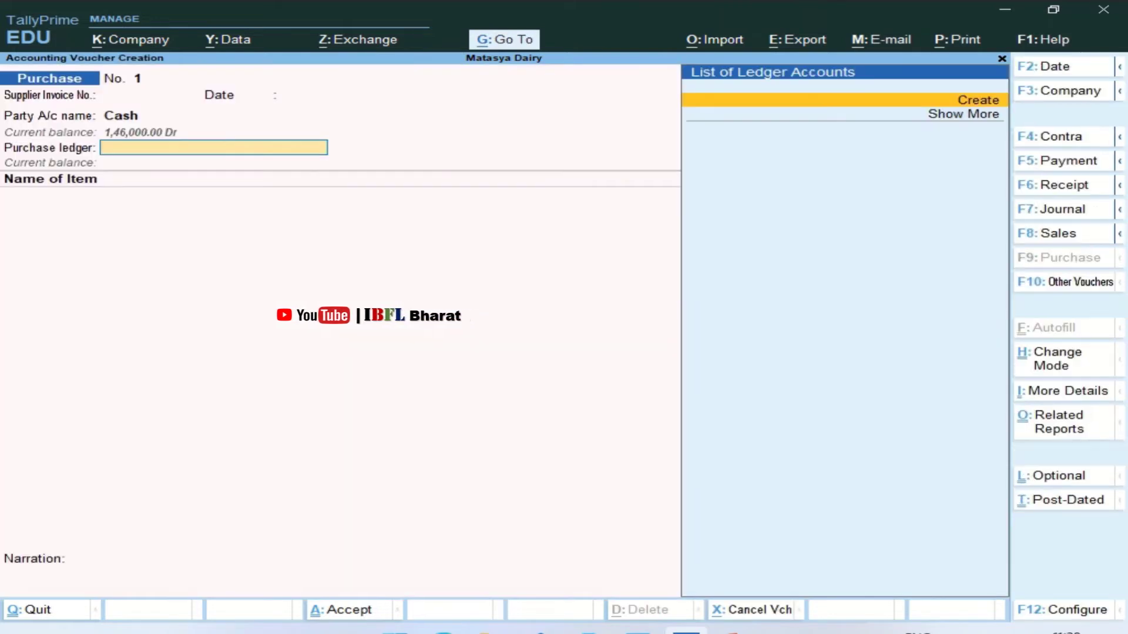
Create a ledger named Purchase under Purchase Accounts from the voucher's purchase ledger field, keeping the other details at their defaults.
key("alt+c")
type("P")
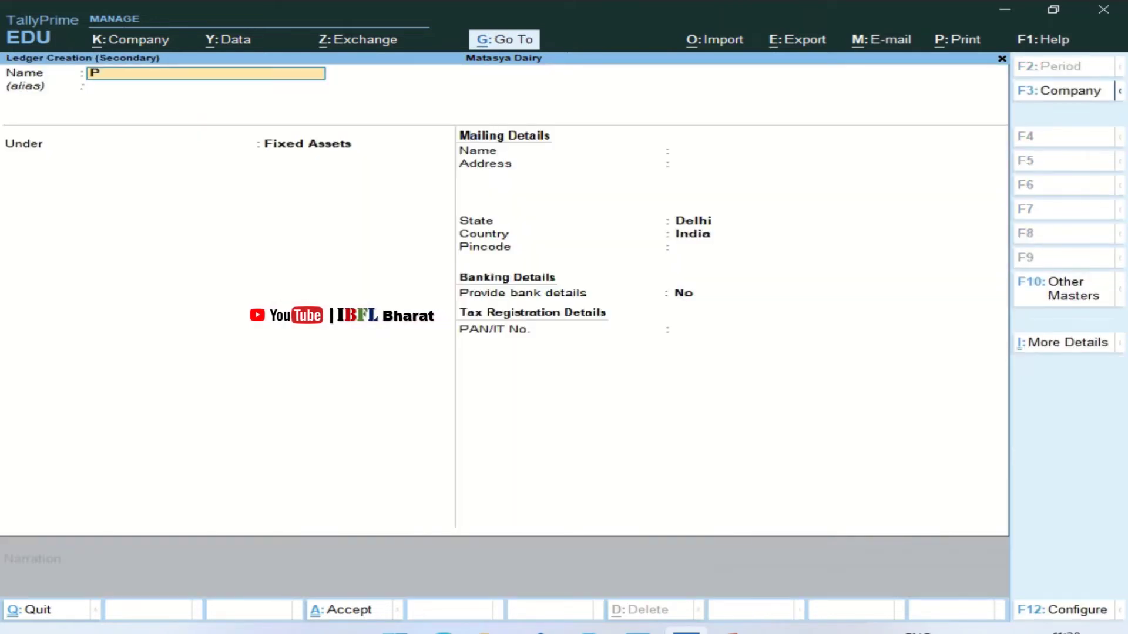
type("urcghas")
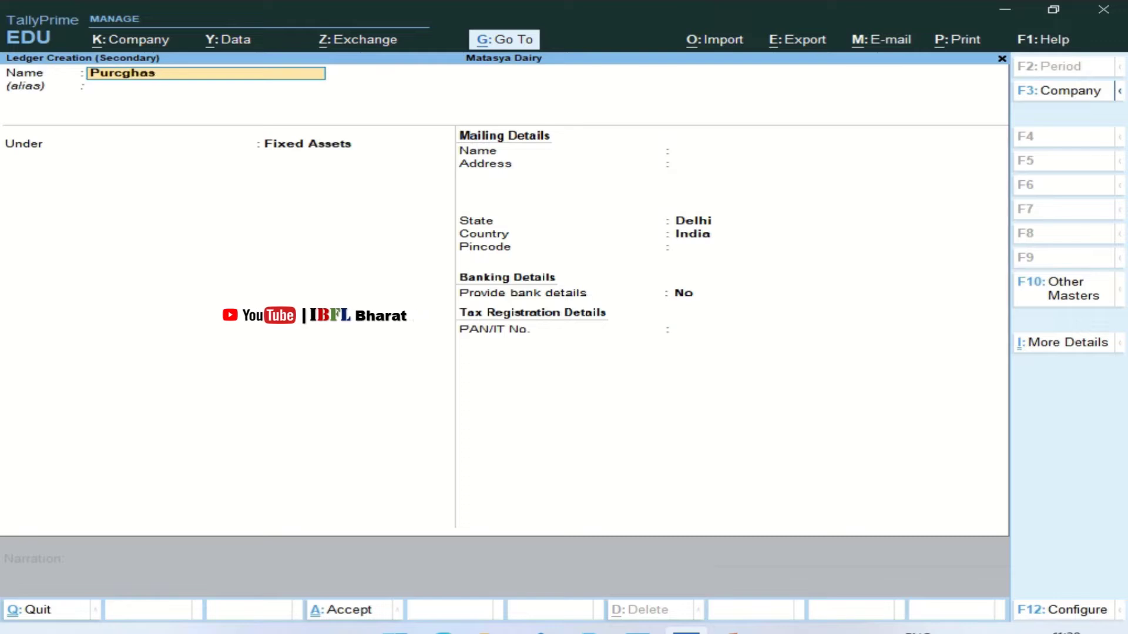
key("BackSpace")
key("BackSpace")
key("BackSpace")
key("BackSpace")
type("has")
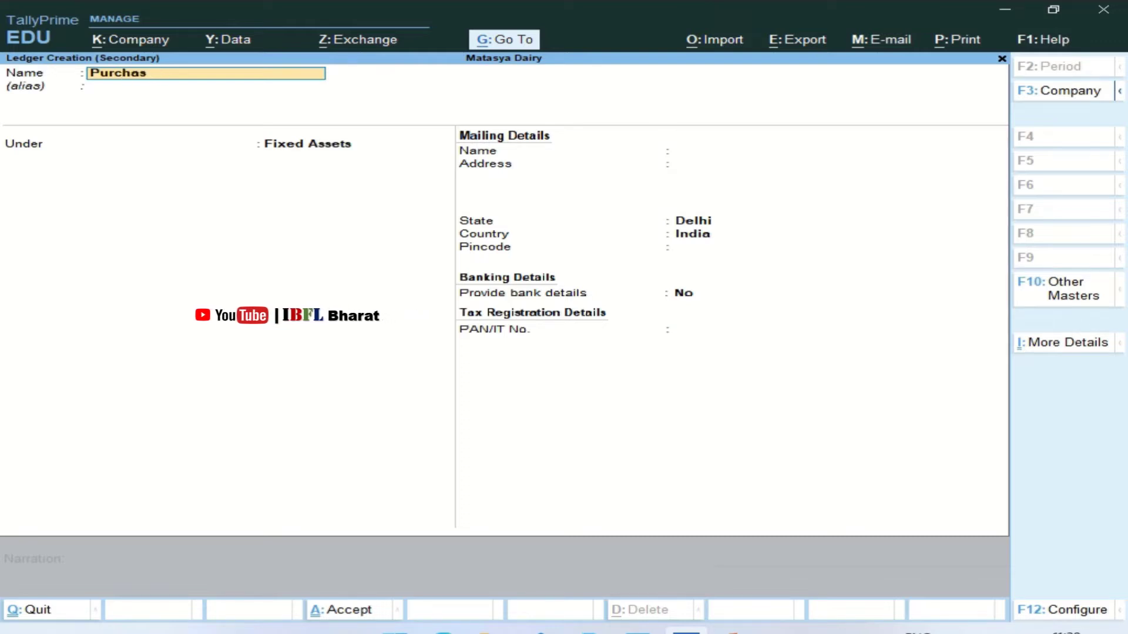
type("e")
key("Return")
type("Purc")
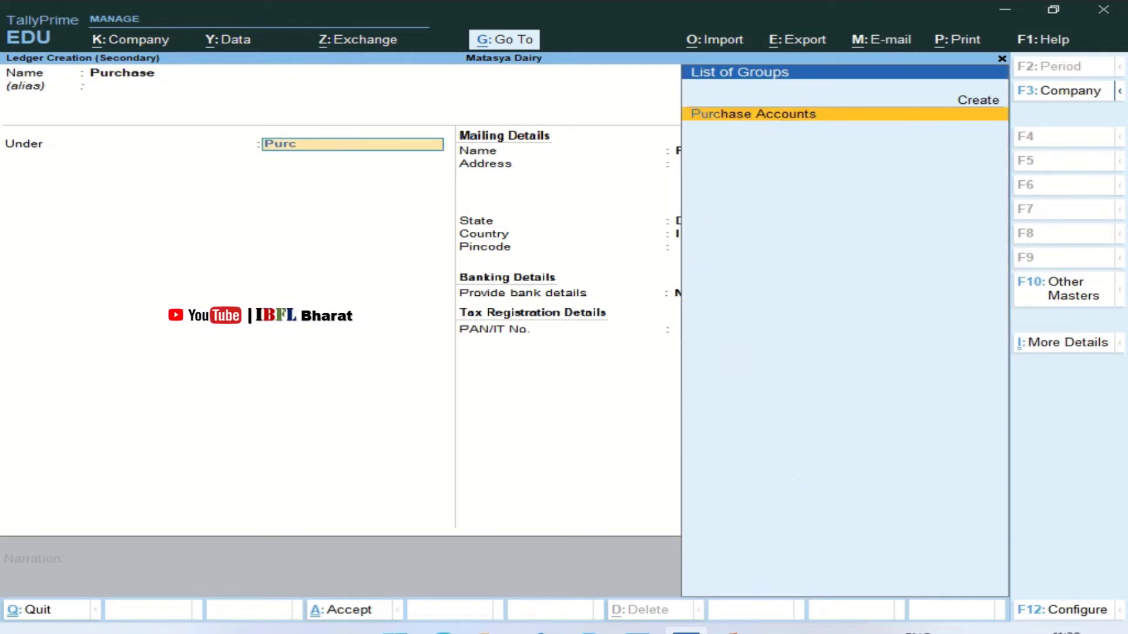
key("Return")
key("ctrl+a")
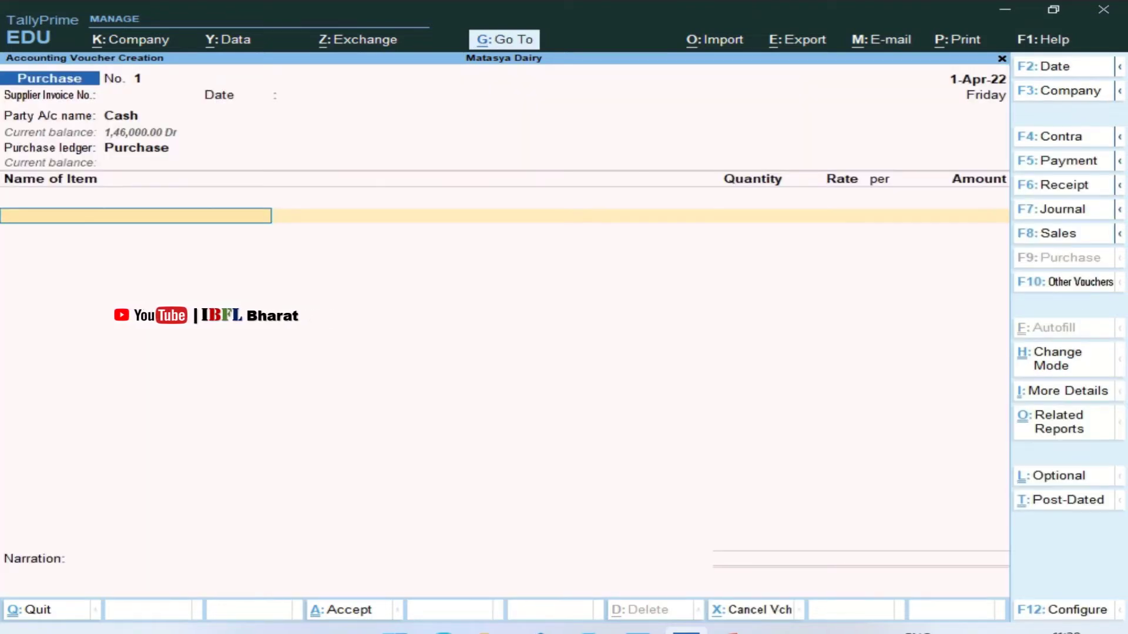
Start a new stock item named PAneer from the item line, keeping it under Primary with category Not Applicable.
key("alt+c")
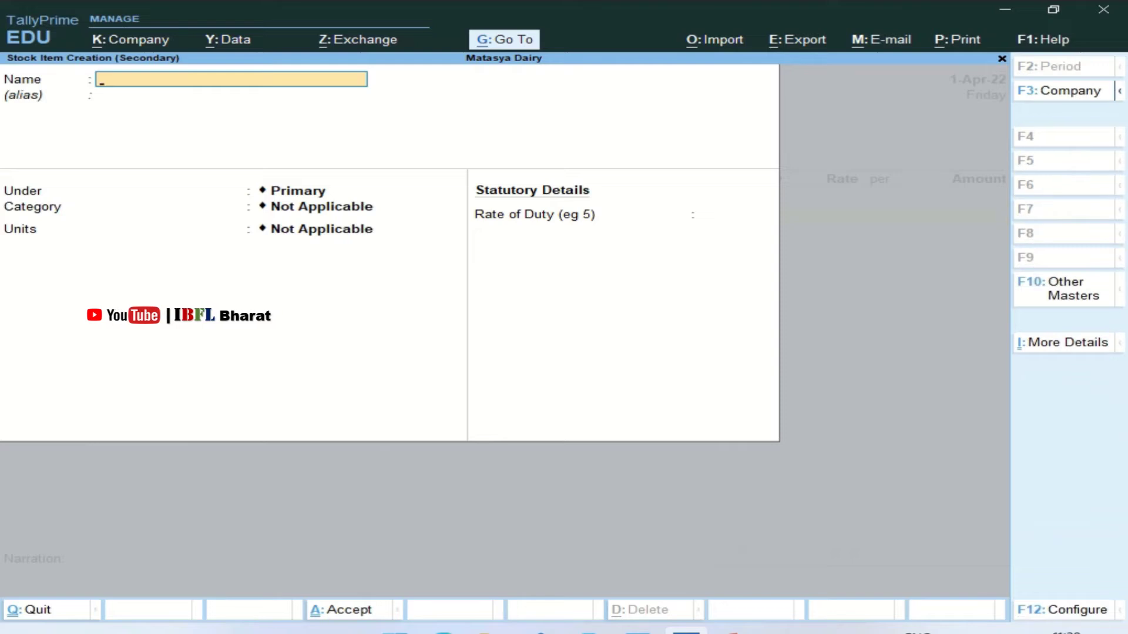
type("PAneer")
key("Return")
key("Return")
key("Return")
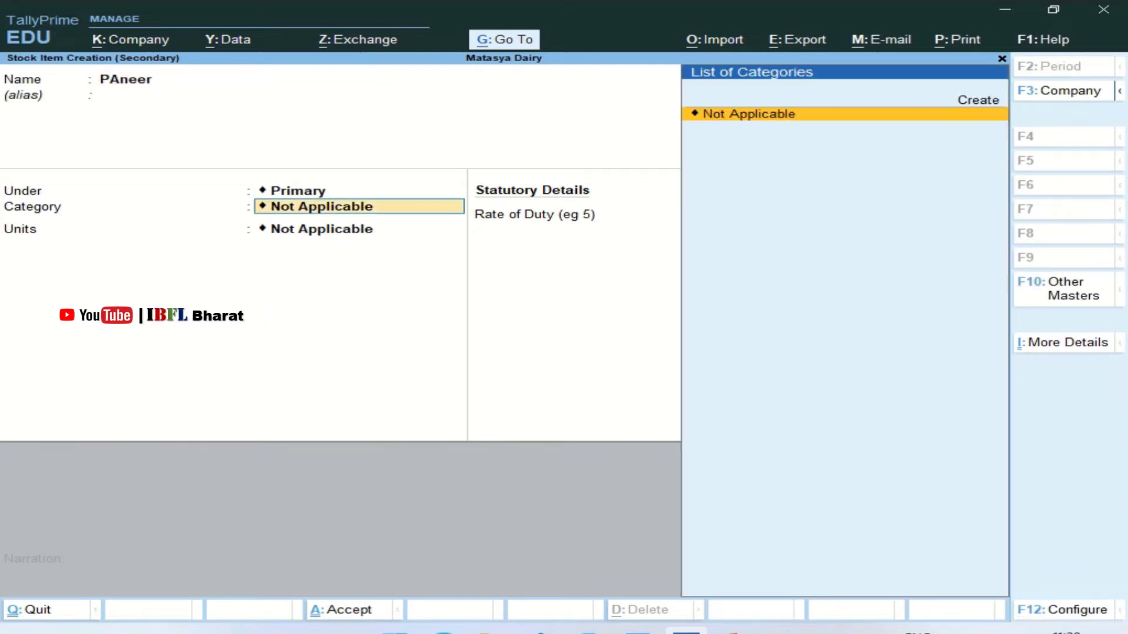
key("Return")
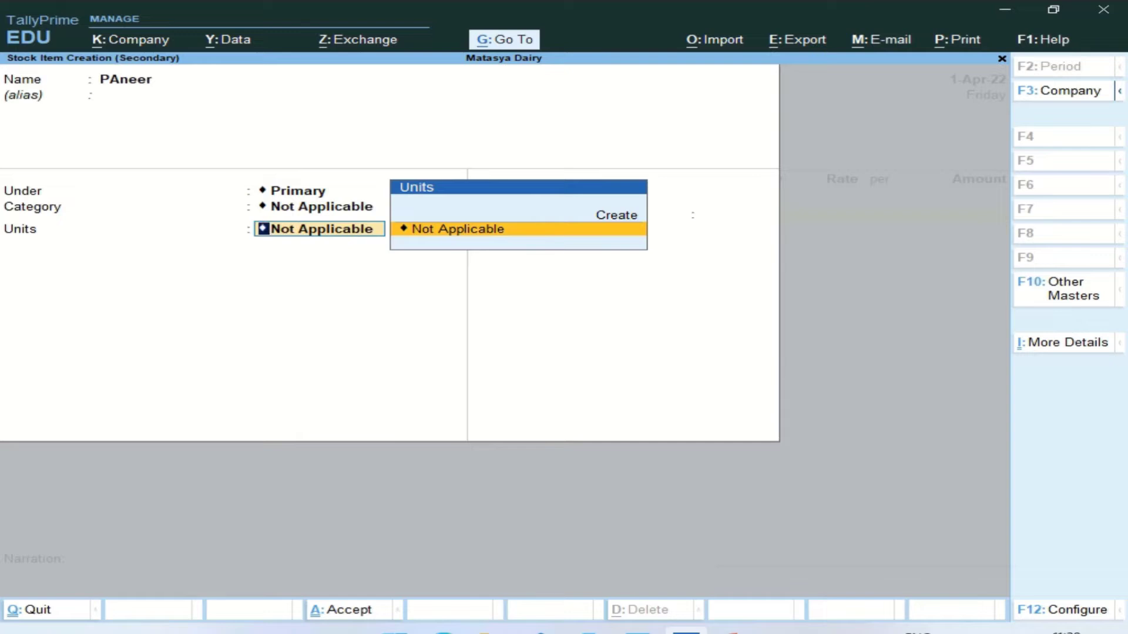
Create a simple unit with symbol kgs, no formal name and 0 decimal places, and assign it to the stock item.
key("alt+c")
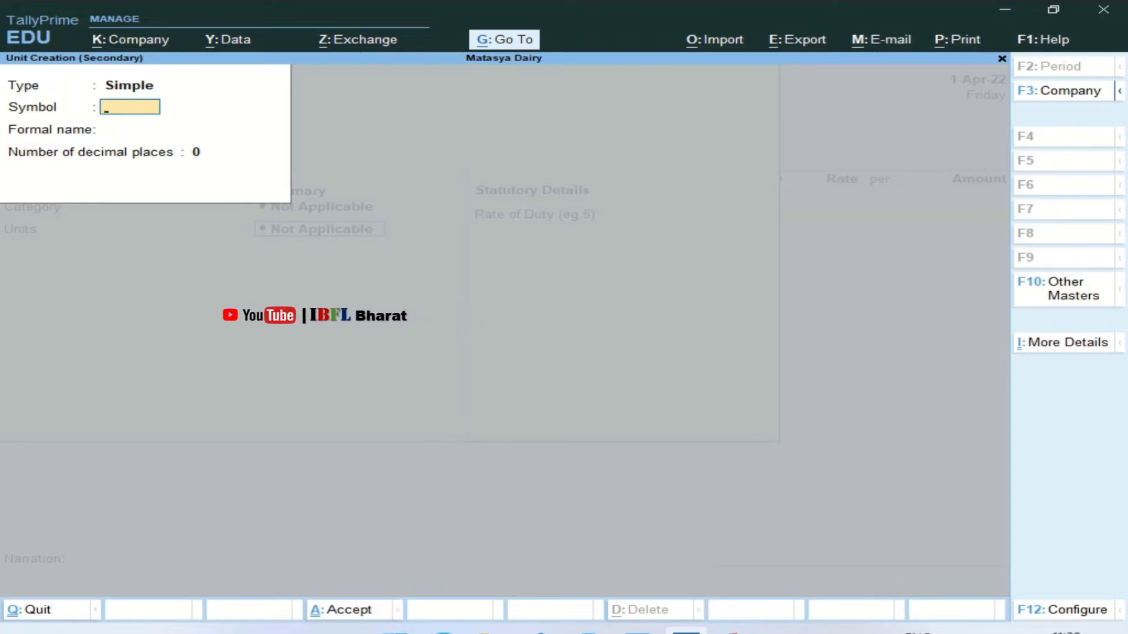
type("kgs")
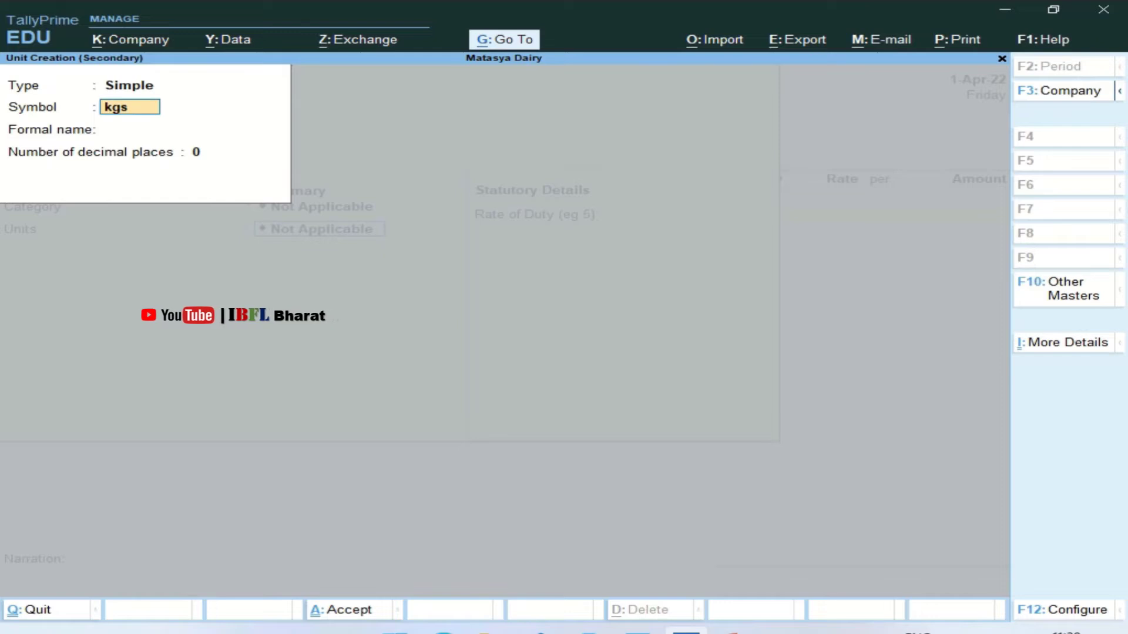
key("Return")
key("Return")
key("Return")
key("Return")
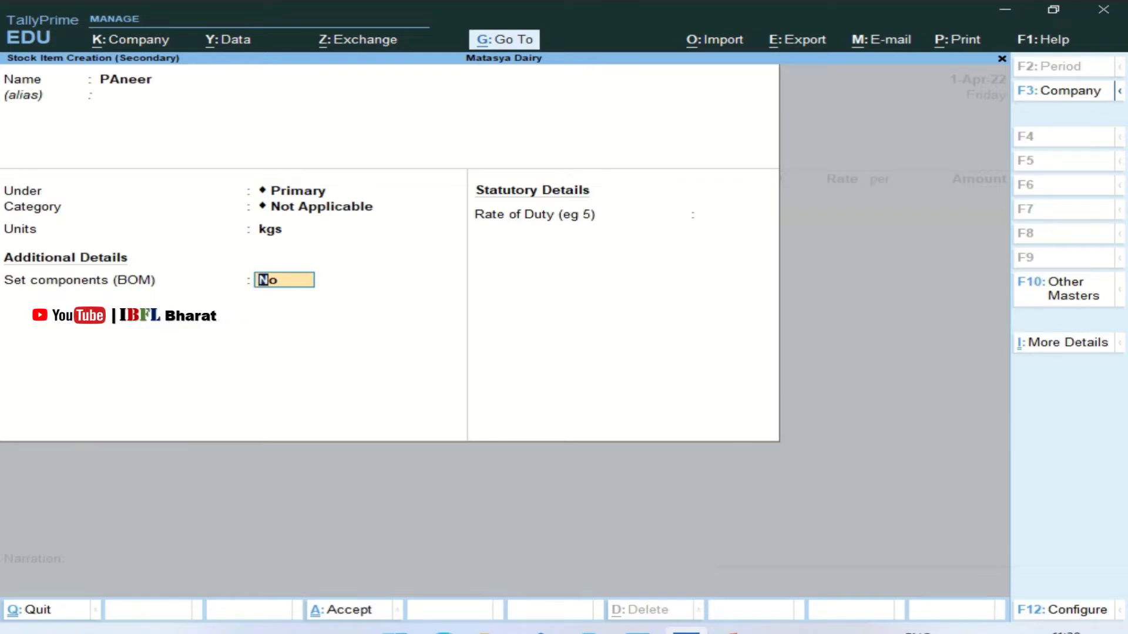
Return to the item's unit and create another simple unit with symbol gms, no formal name and 0 decimal places.
key("BackSpace")
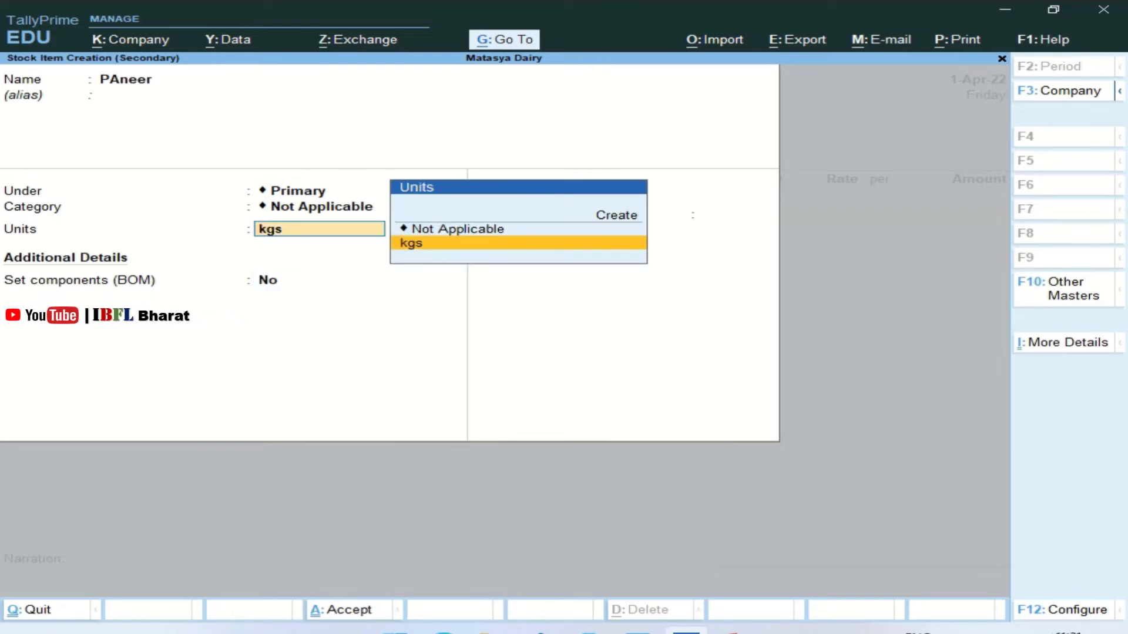
key("Up")
key("Up")
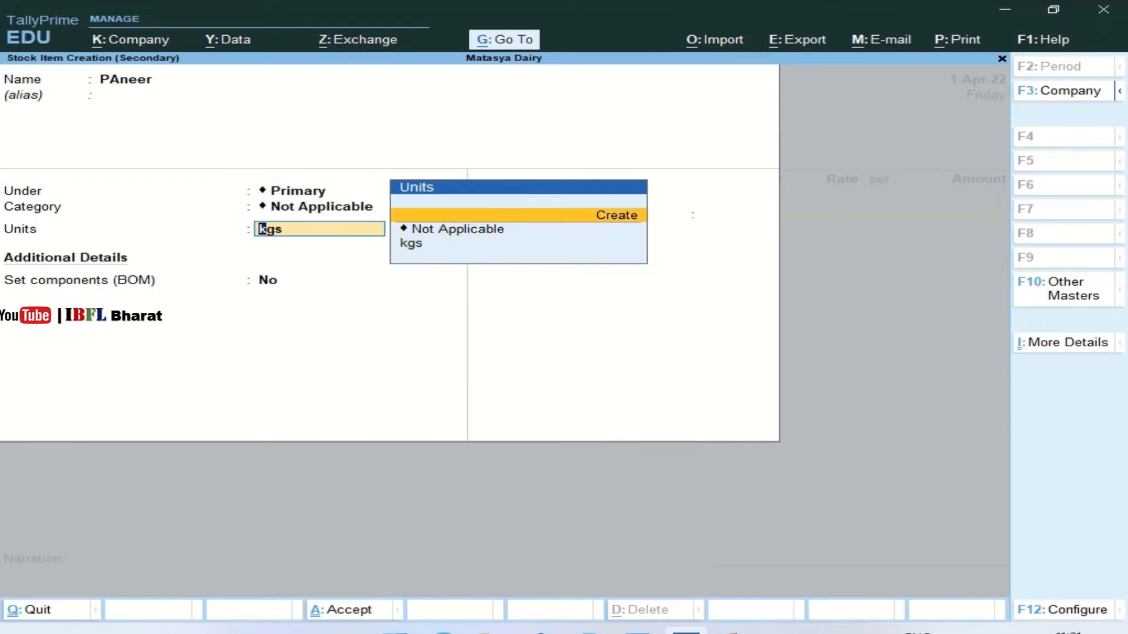
key("Return")
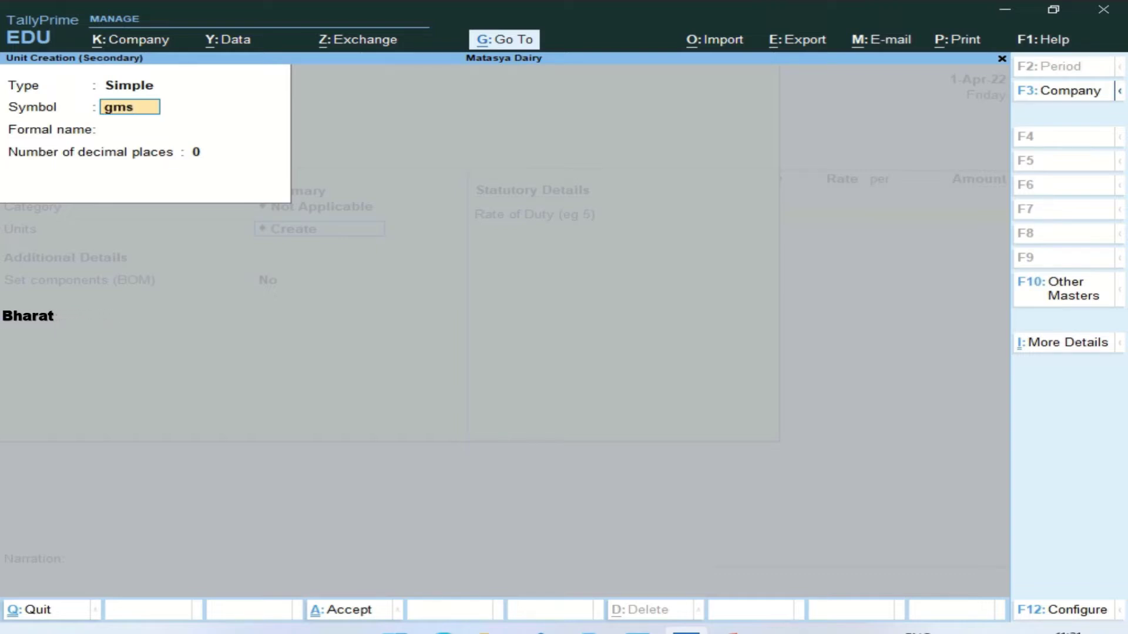
type("gms")
key("Return")
key("Return")
key("Return")
key("Return")
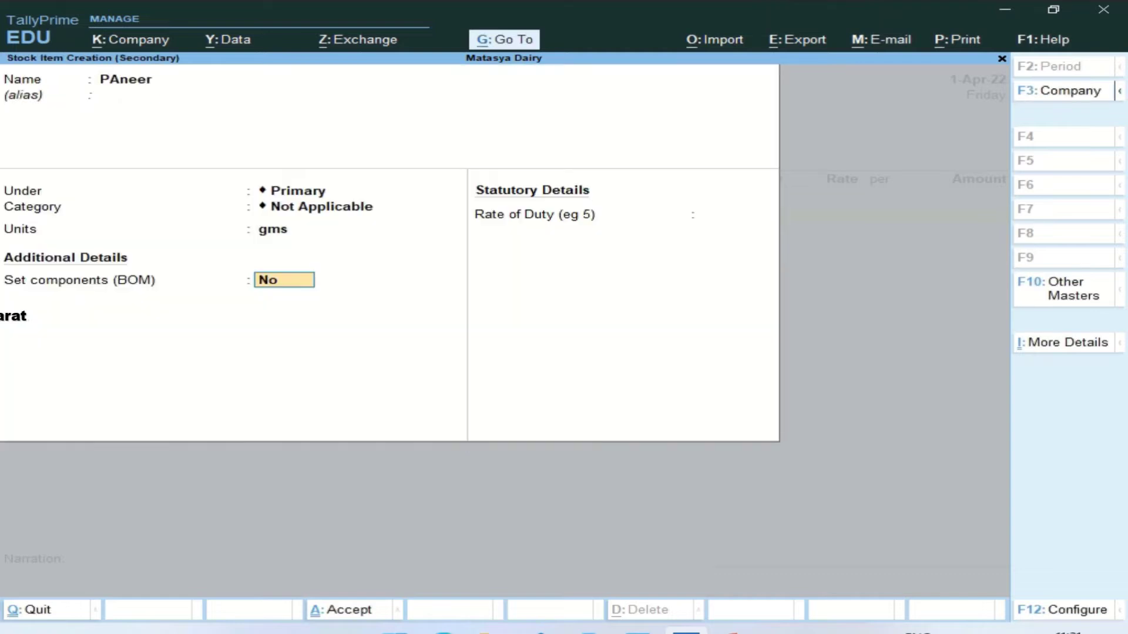
Create a compound unit with first unit kgs, conversion 1000 and second unit gms, and assign it to the stock item.
key("BackSpace")
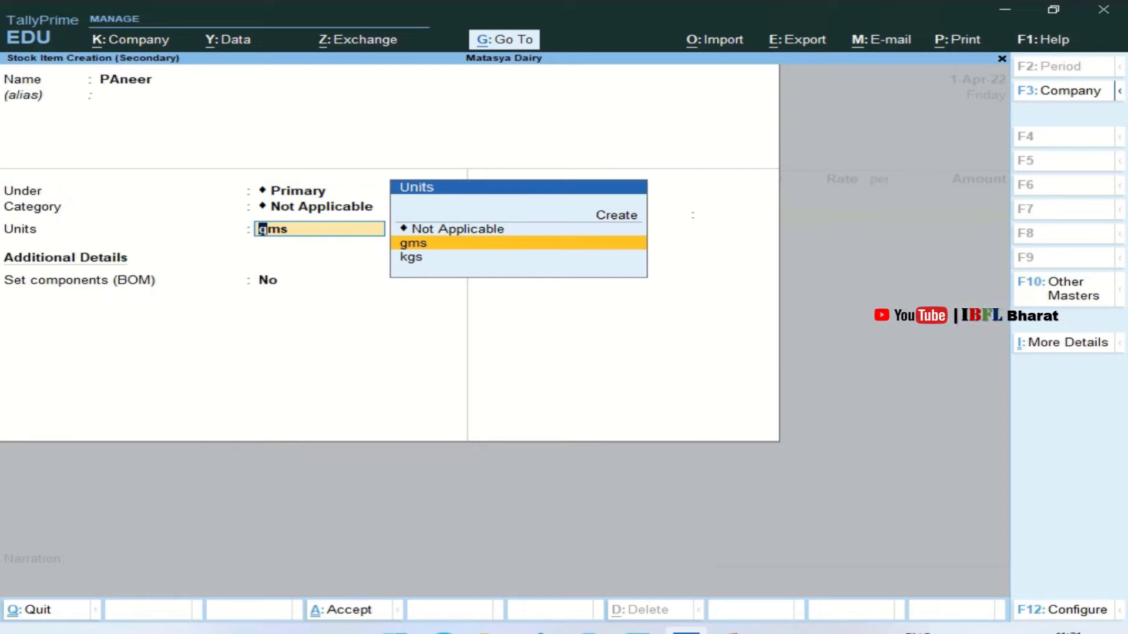
key("alt+c")
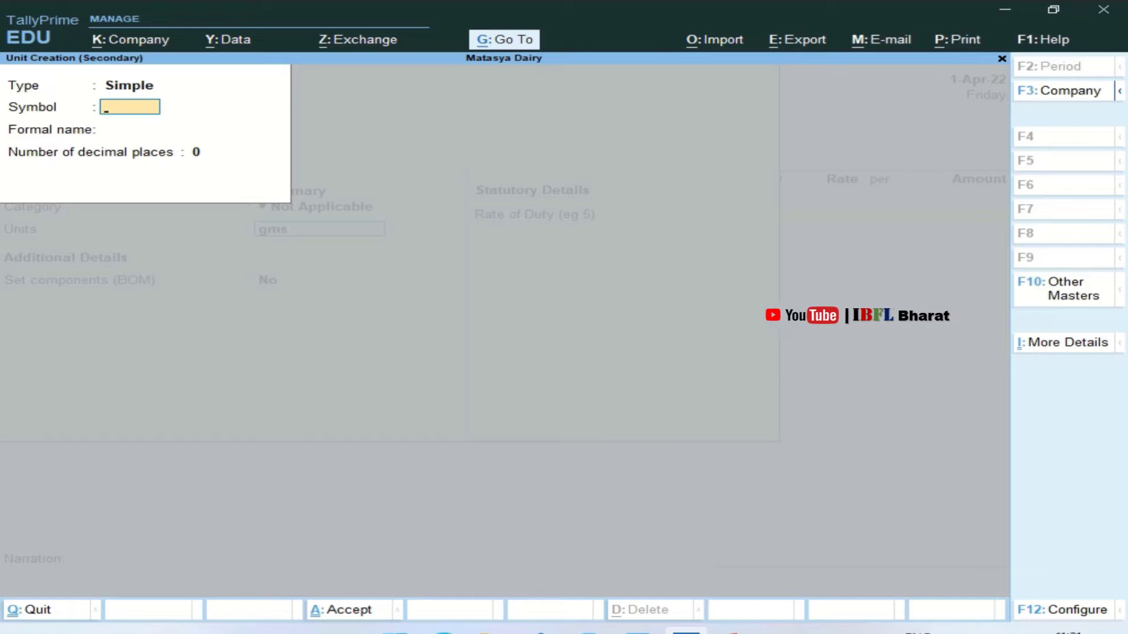
key("BackSpace")
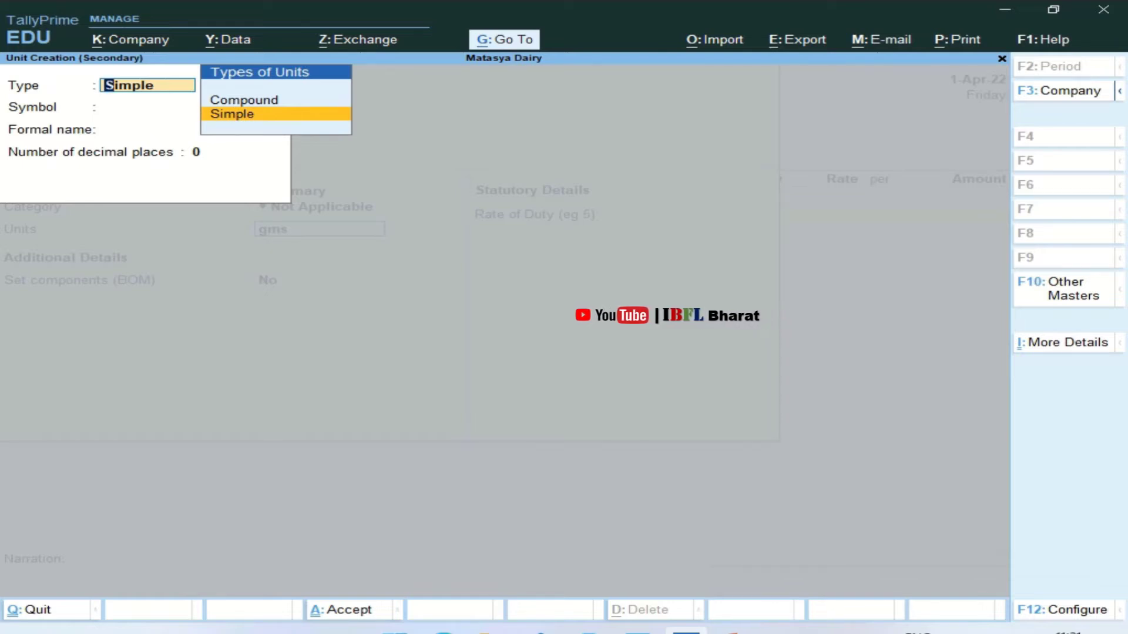
key("Up")
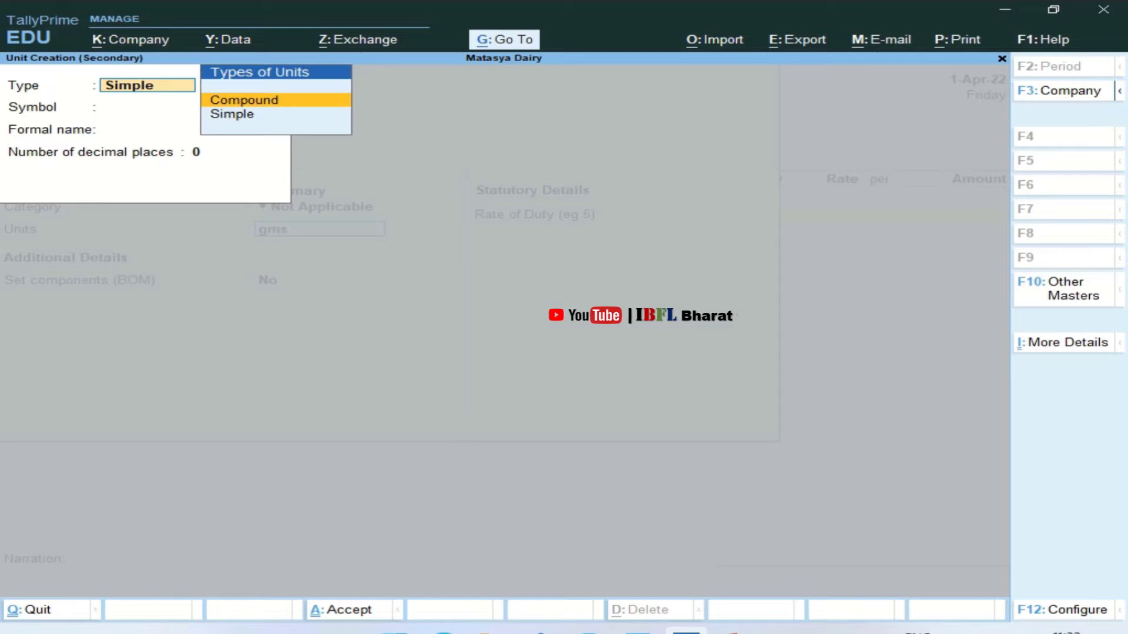
key("Return")
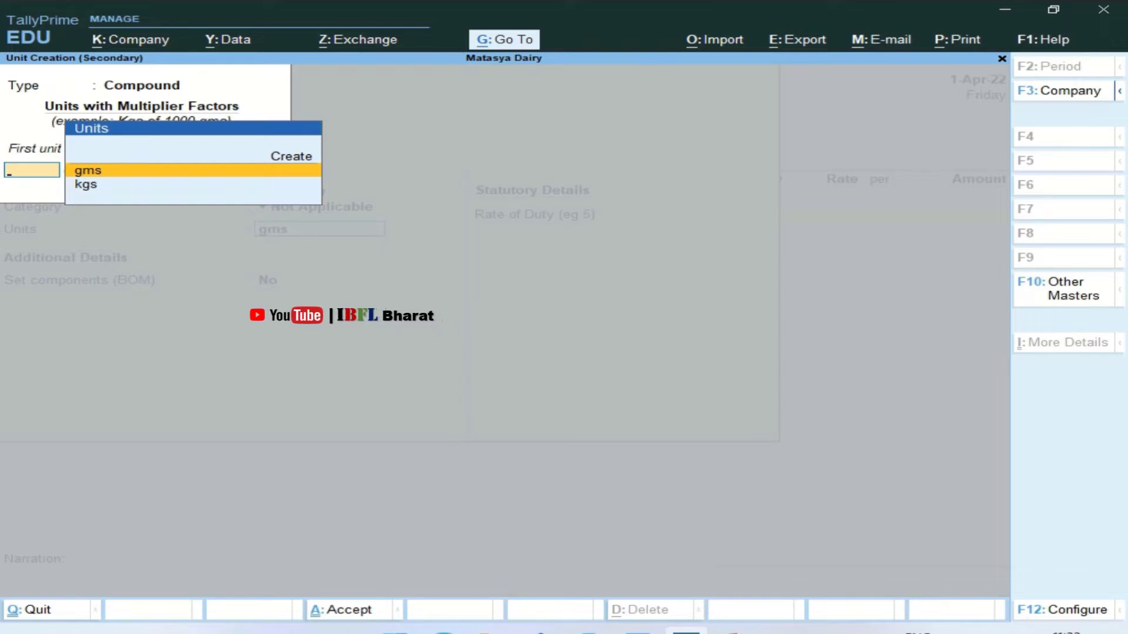
key("Down")
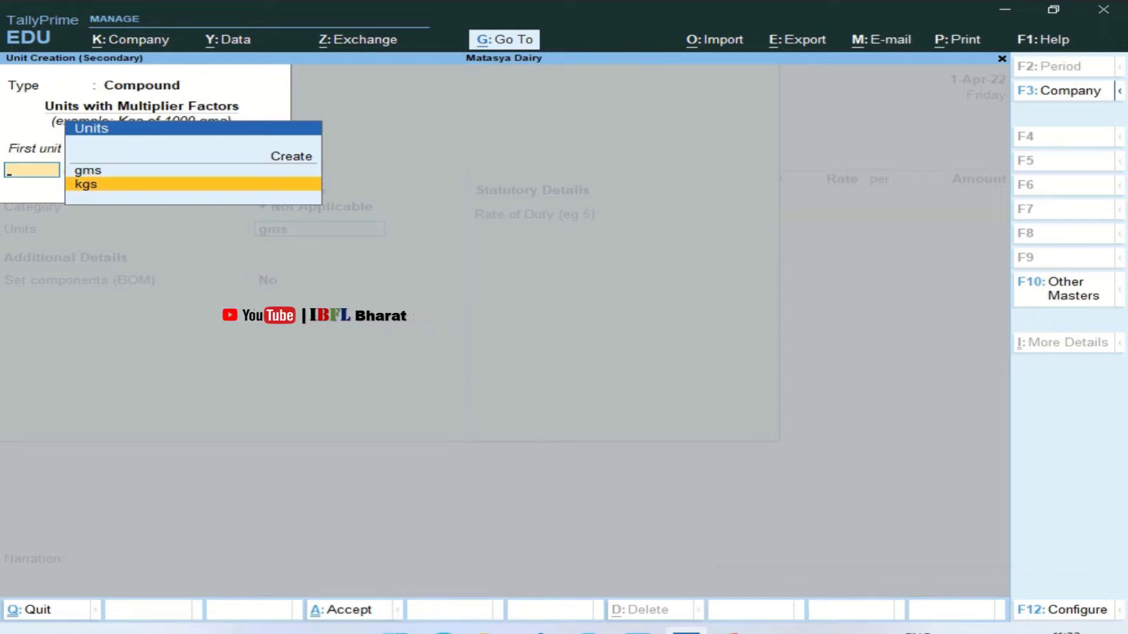
key("Return")
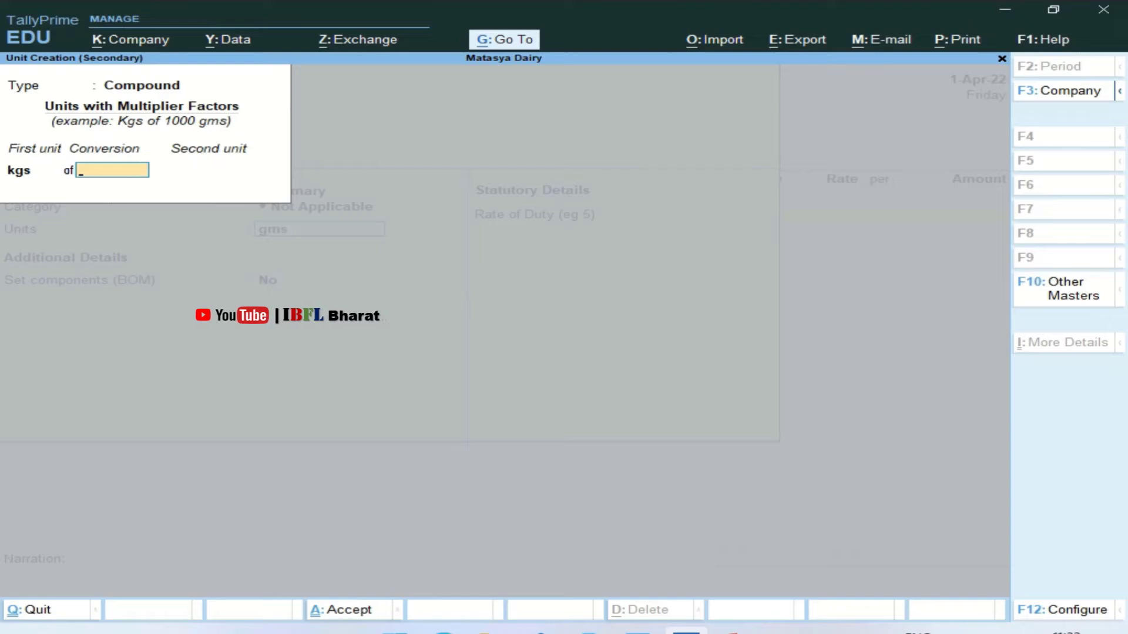
type("1000")
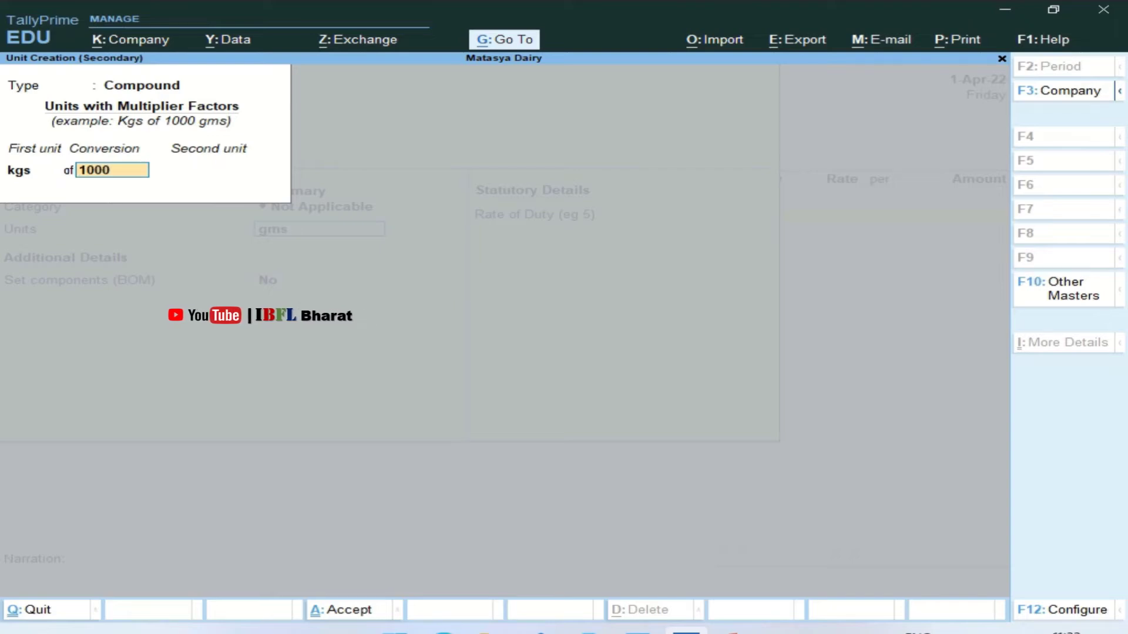
key("Return")
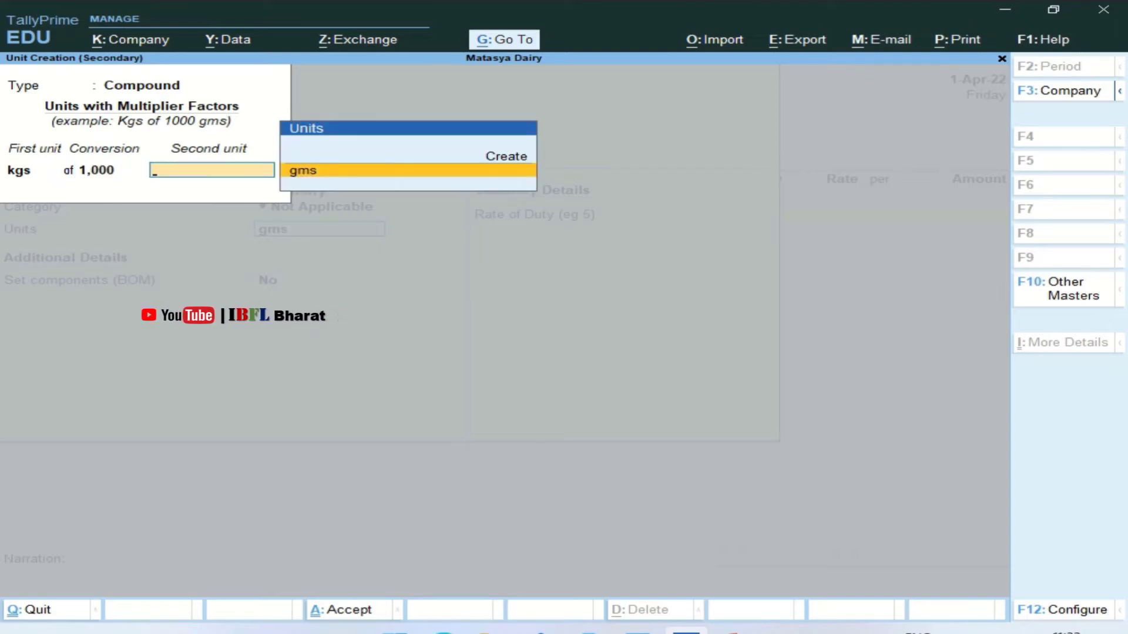
key("Return")
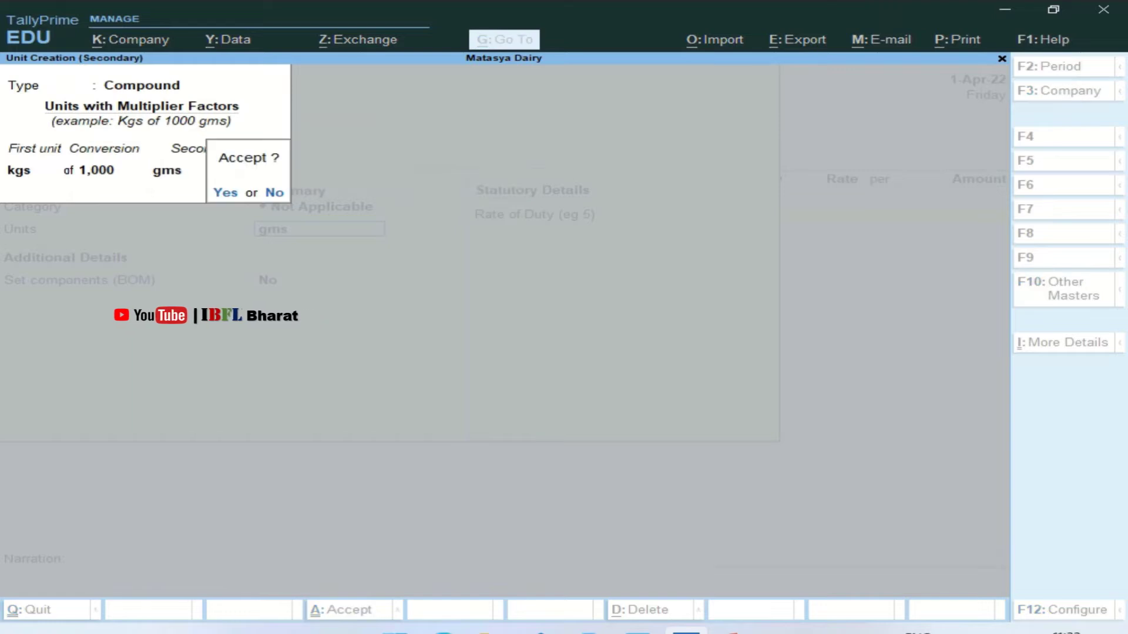
key("y")
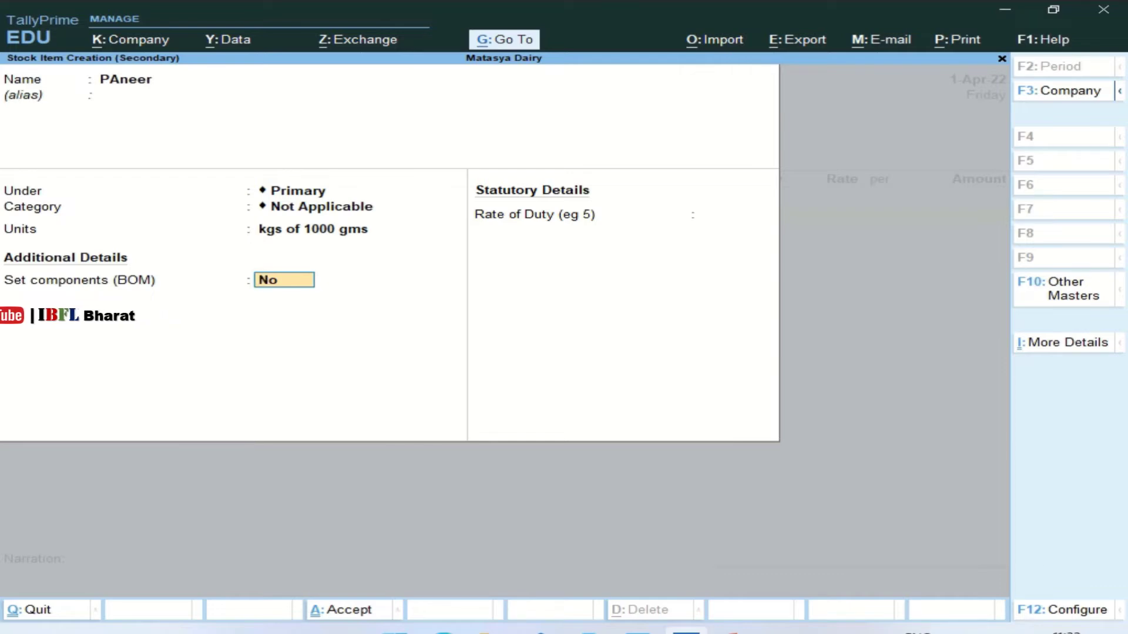
Save the PAneer stock item without setting components or a rate of duty, returning to the purchase voucher.
key("Return")
key("Return")
key("Return")
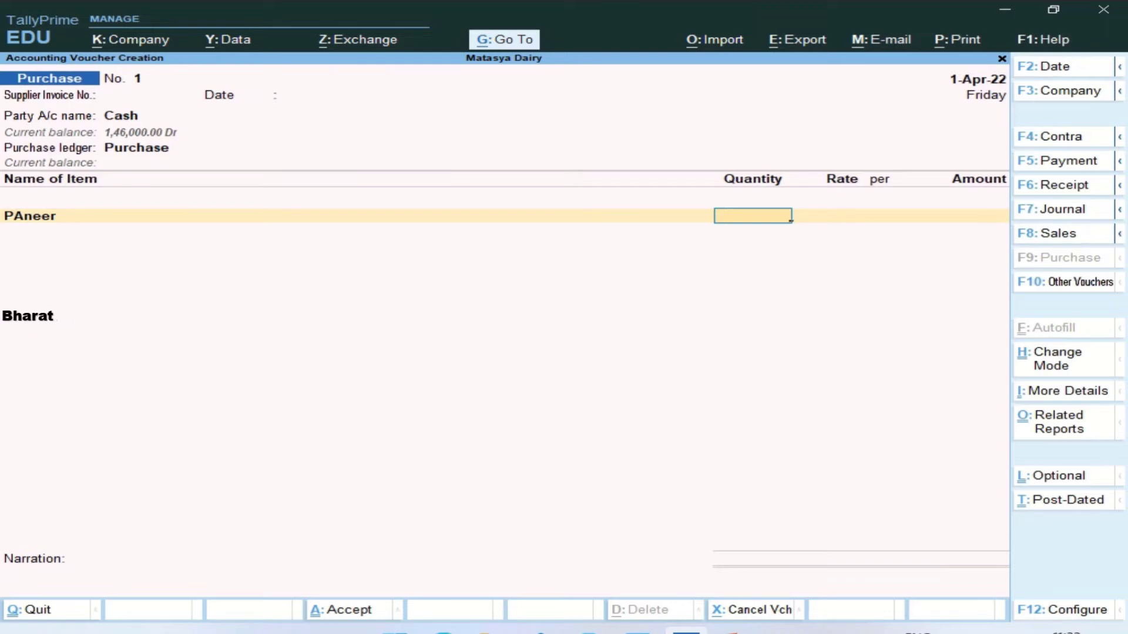
Enter 690 kgs of PAneer for an amount of 69,000 in the purchase voucher and finish the item list without a narration.
key("Return")
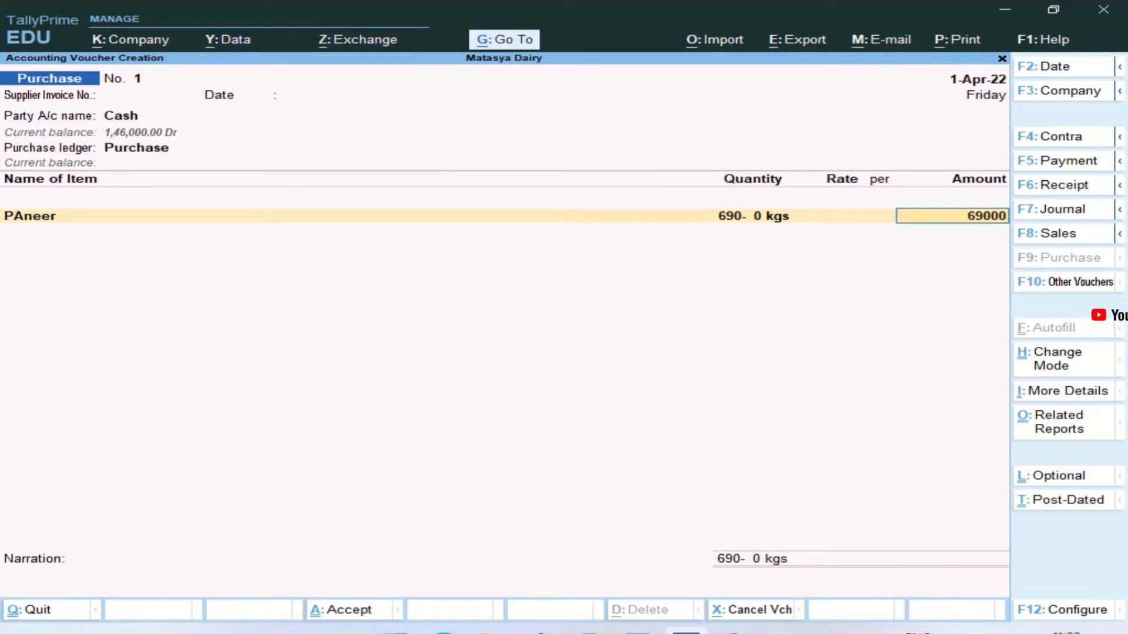
key("Return")
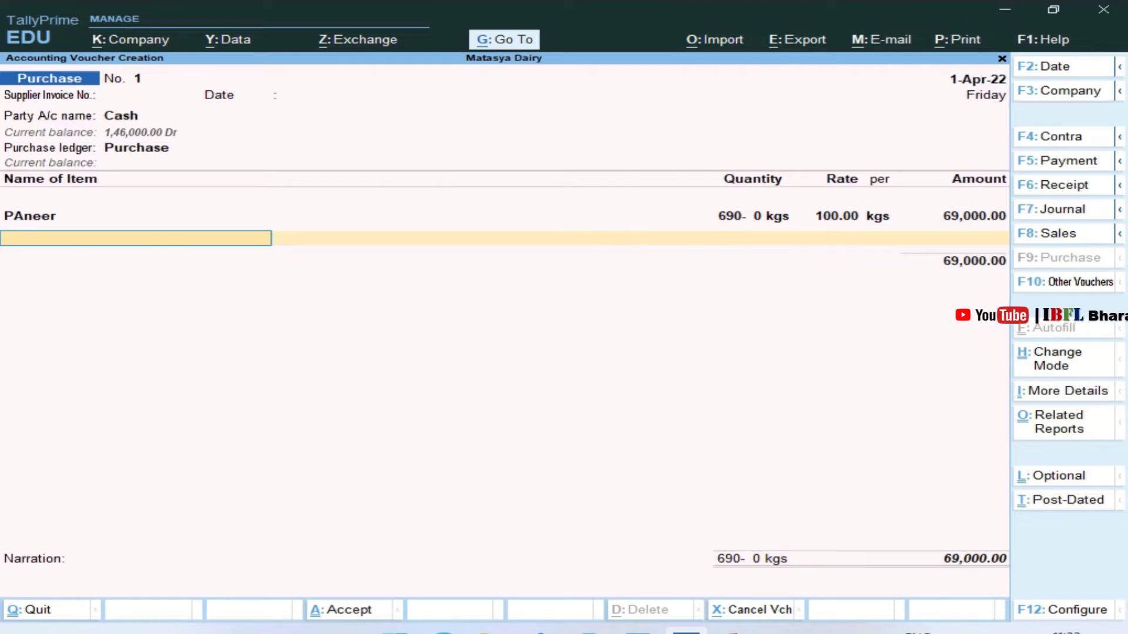
key("Return")
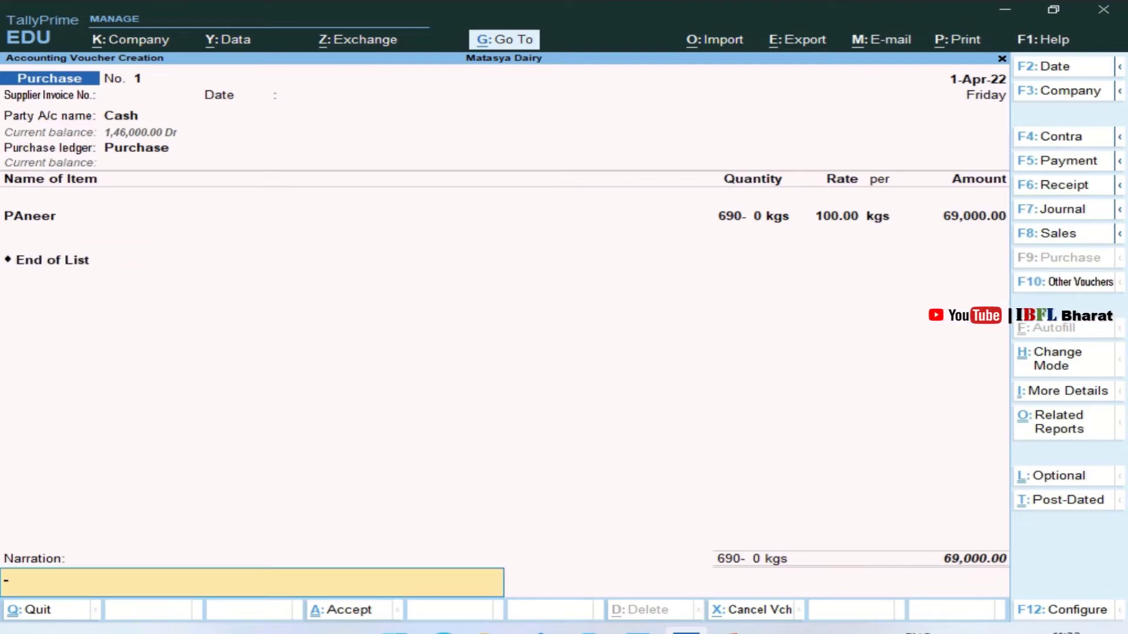
key("Return")
Go back to the PAneer line and set its quantity to 1.5 to try the compound unit.
key("BackSpace")
key("BackSpace")
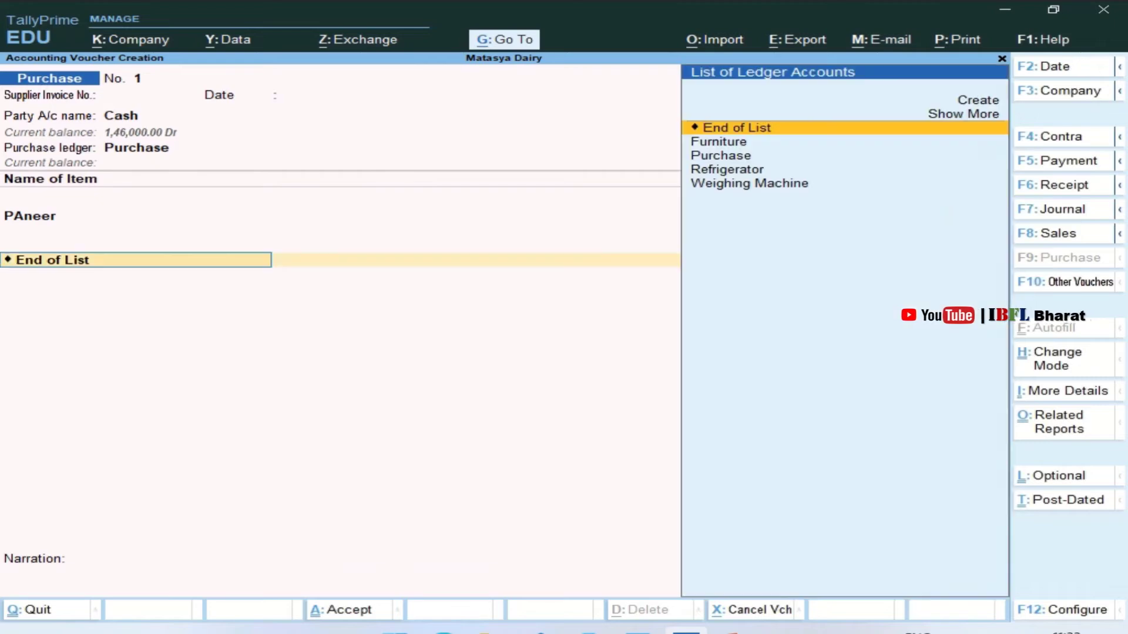
key("BackSpace")
key("BackSpace")
key("BackSpace")
key("Return")
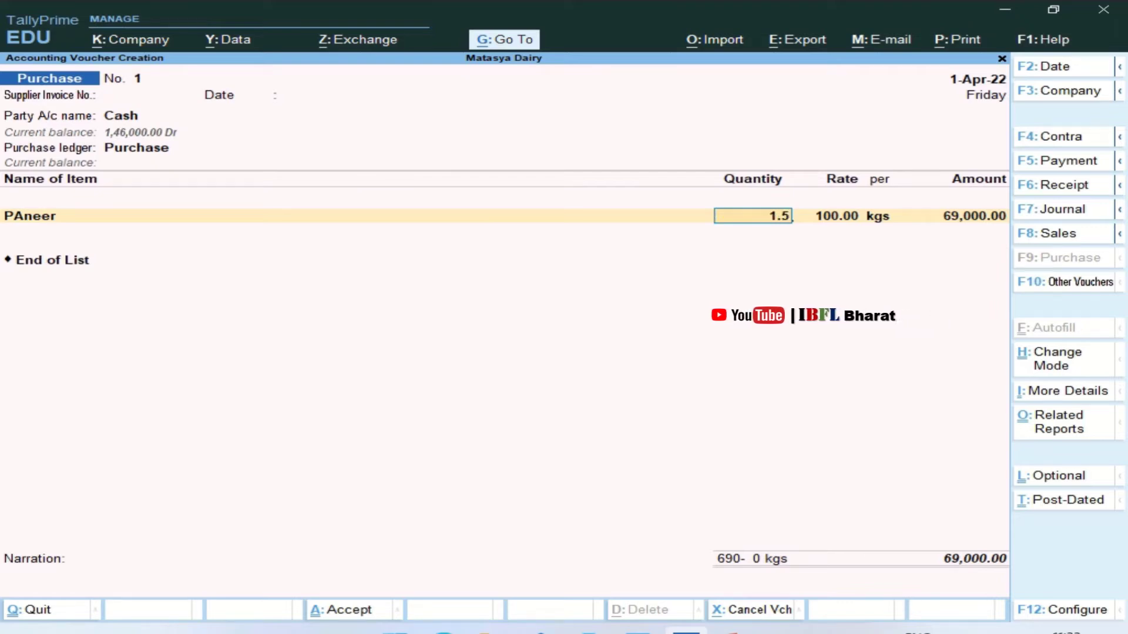
key("Return")
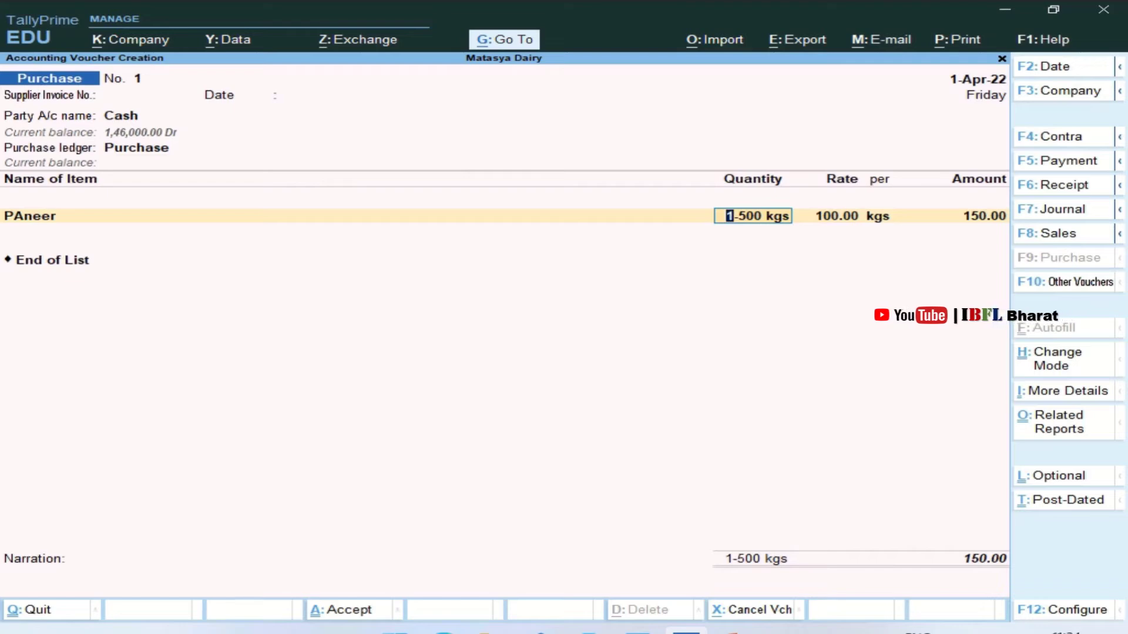
Set the PAneer quantity to 1.250 as a second test of the compound unit.
type("1.250")
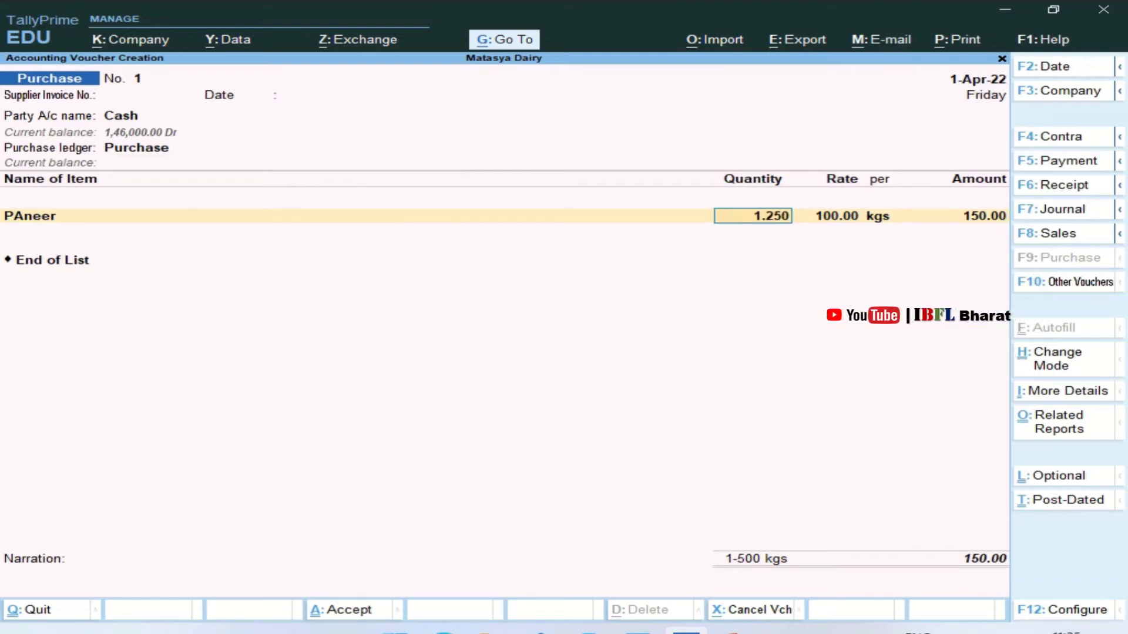
key("Return")
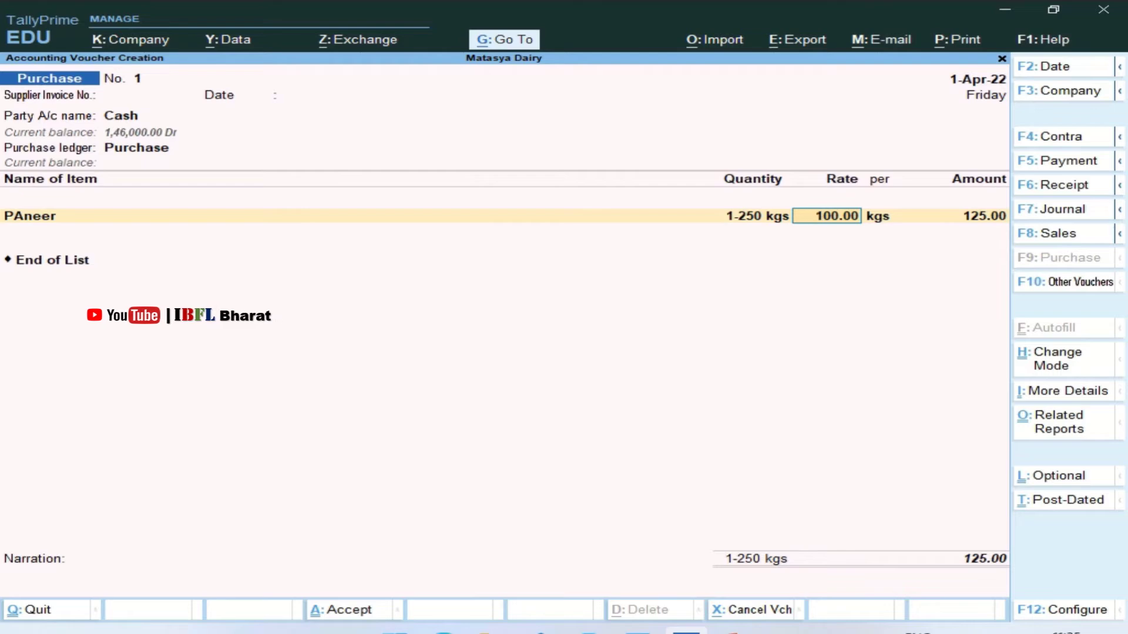
key("shift+Tab")
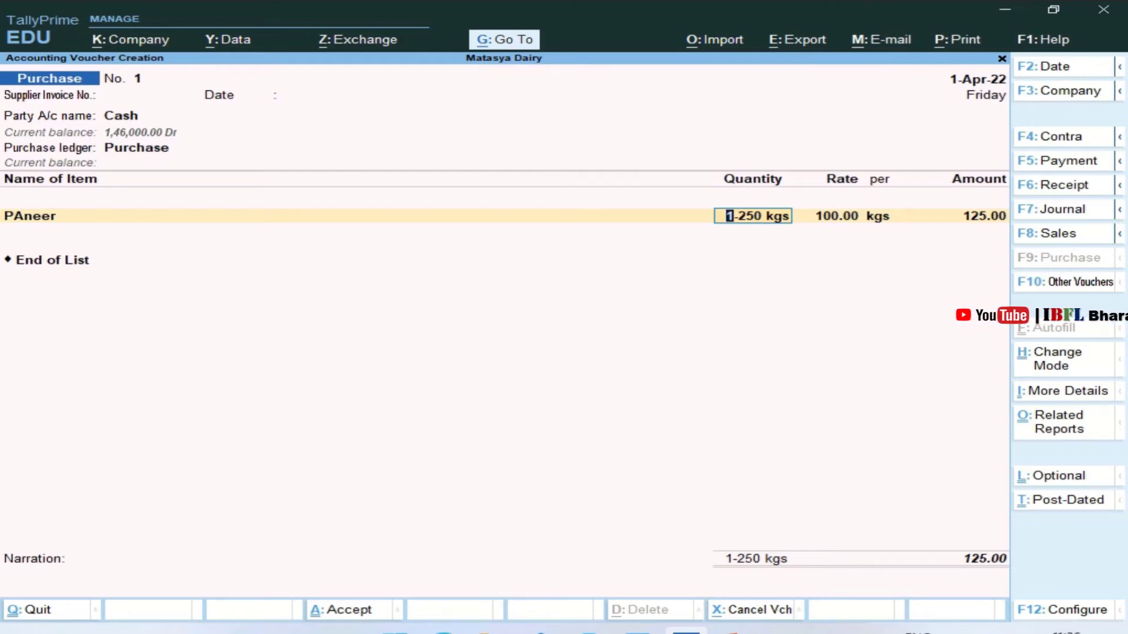
key("Return")
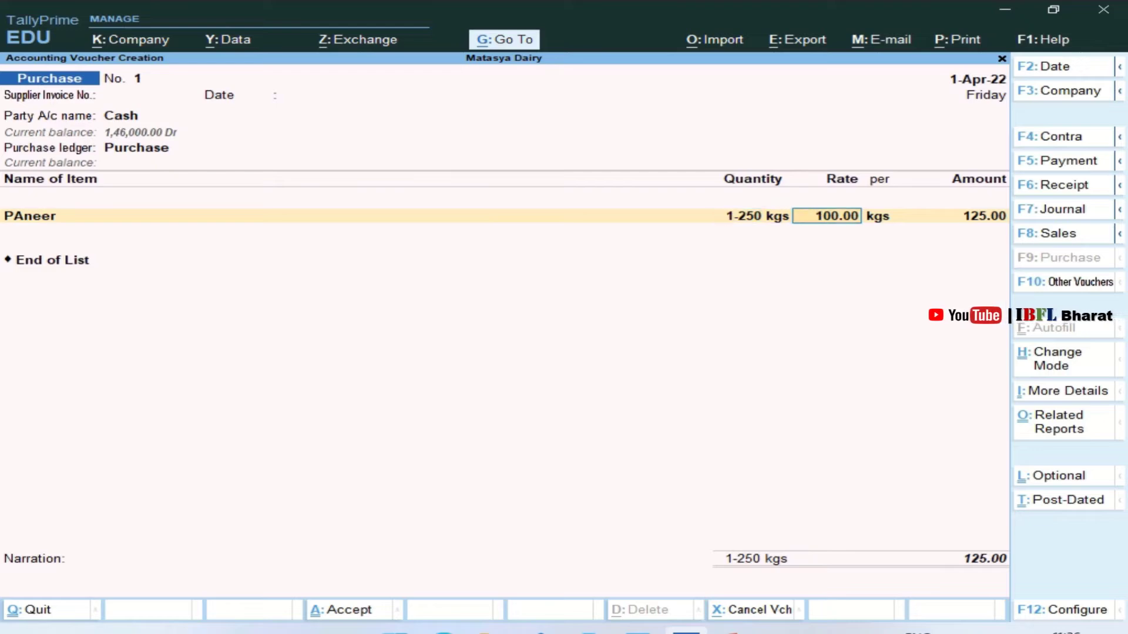
Set the PAneer quantity to 690 at the rate of 100 per kg and save the purchase voucher without a narration.
key("BackSpace")
key("BackSpace")
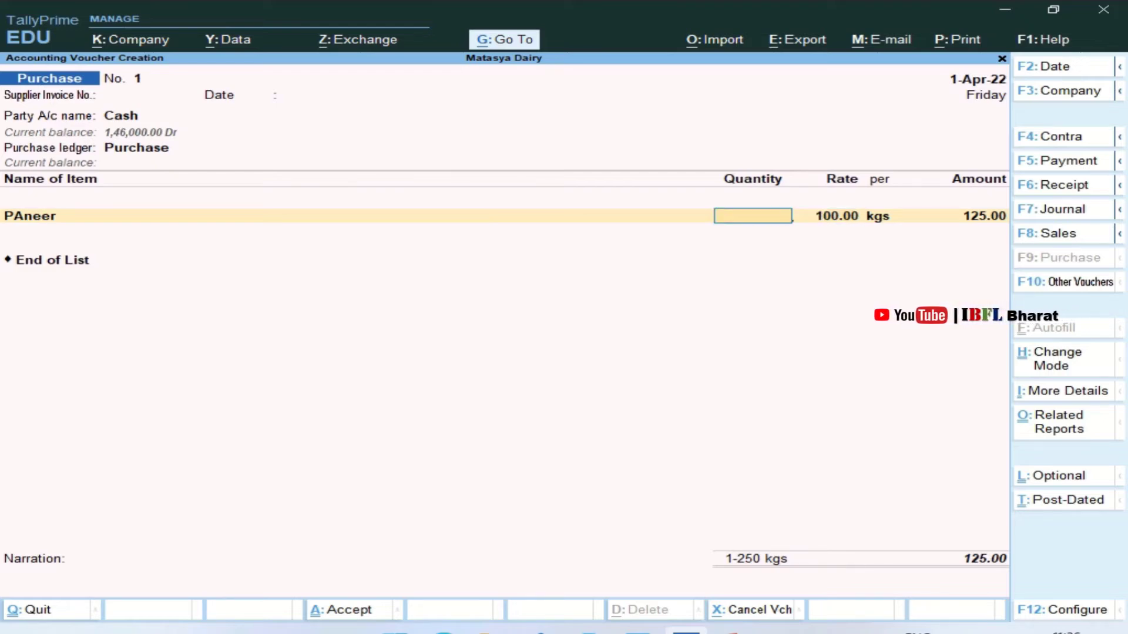
type("690")
key("Return")
key("Return")
key("Return")
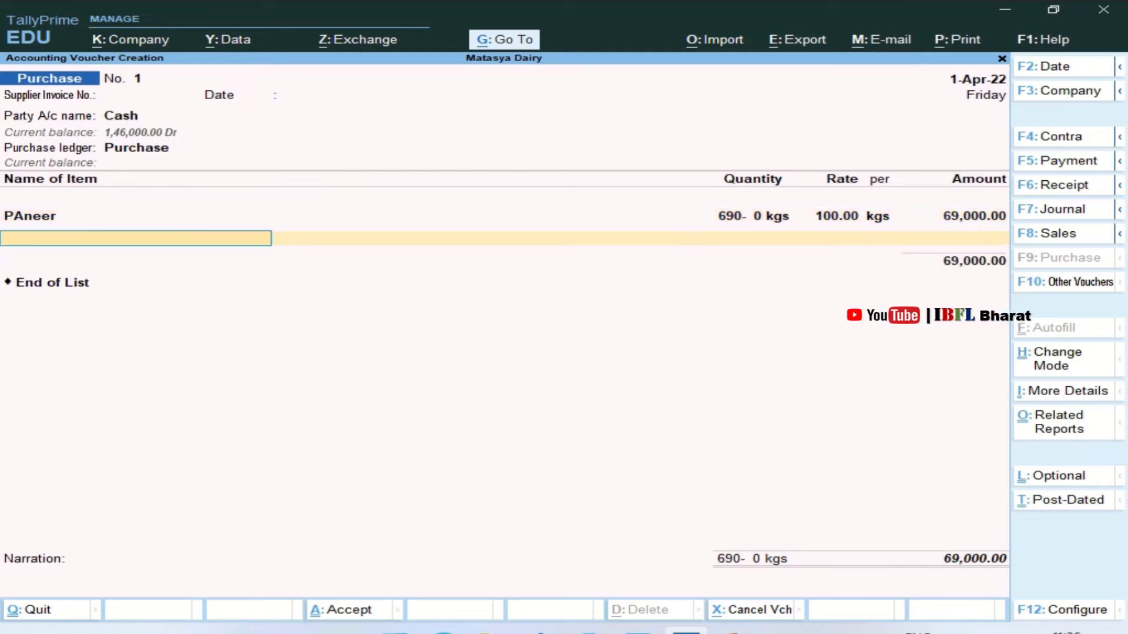
key("Return")
key("Return")
key("Return")
key("Return")
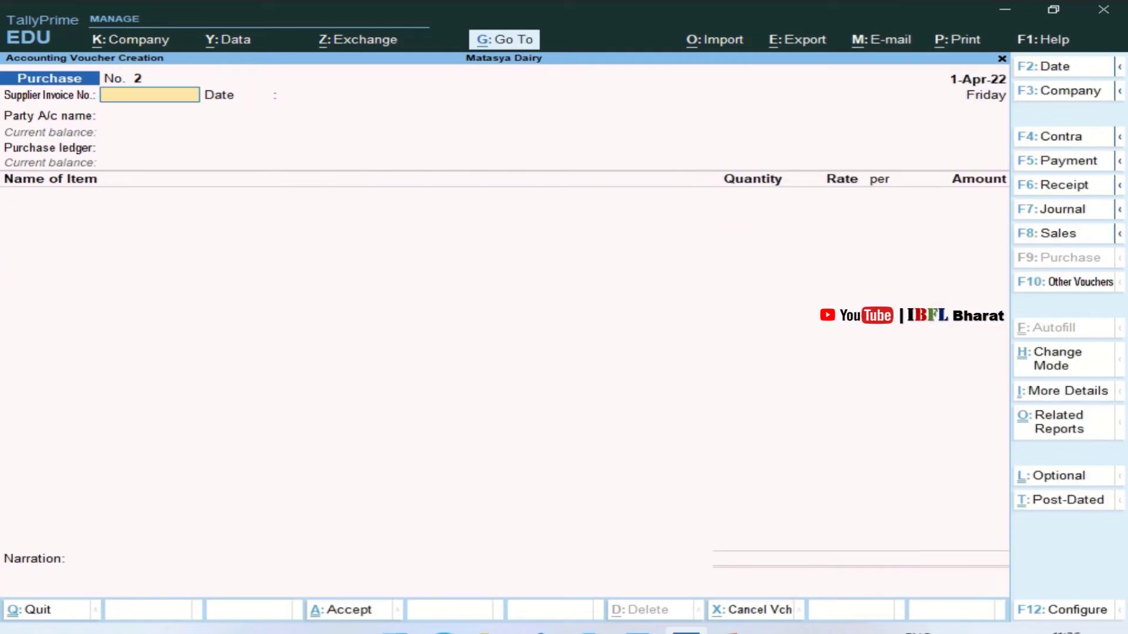
Check the Case Study 4 image in Photos and start a sales voucher in TallyPrime with Cash as the party account.
key("alt+Tab")
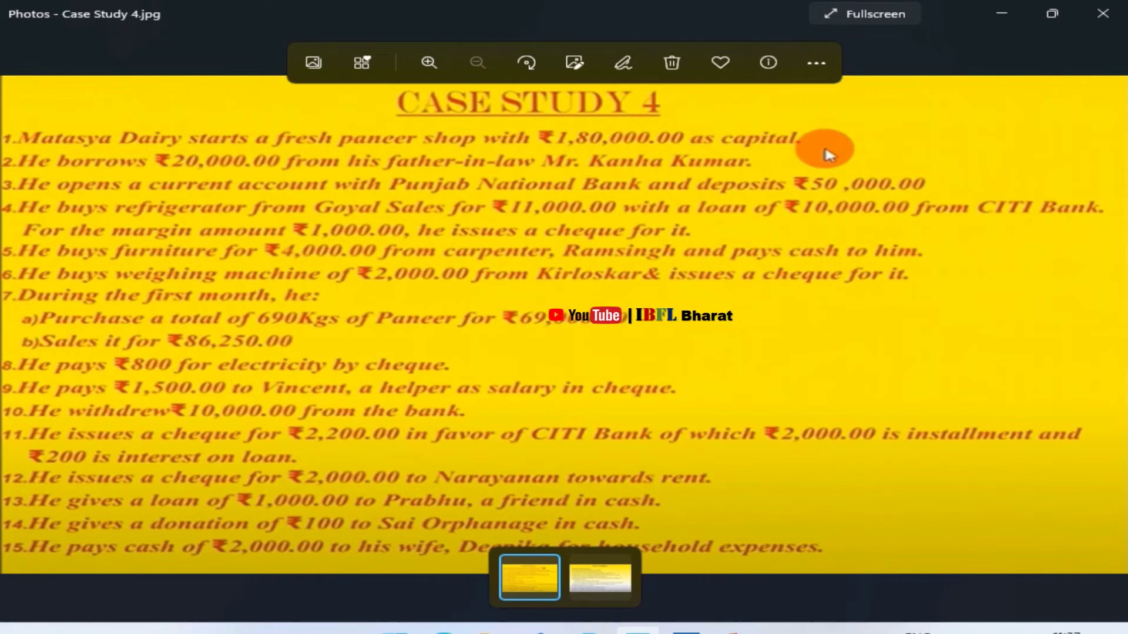
key("alt+Tab")
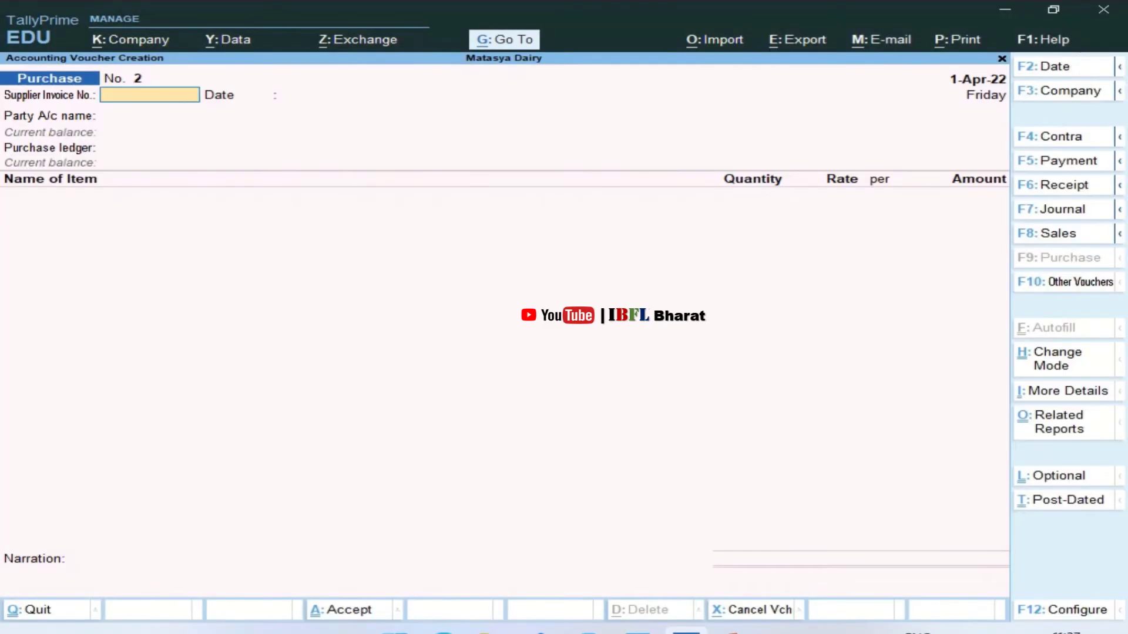
key("F8")
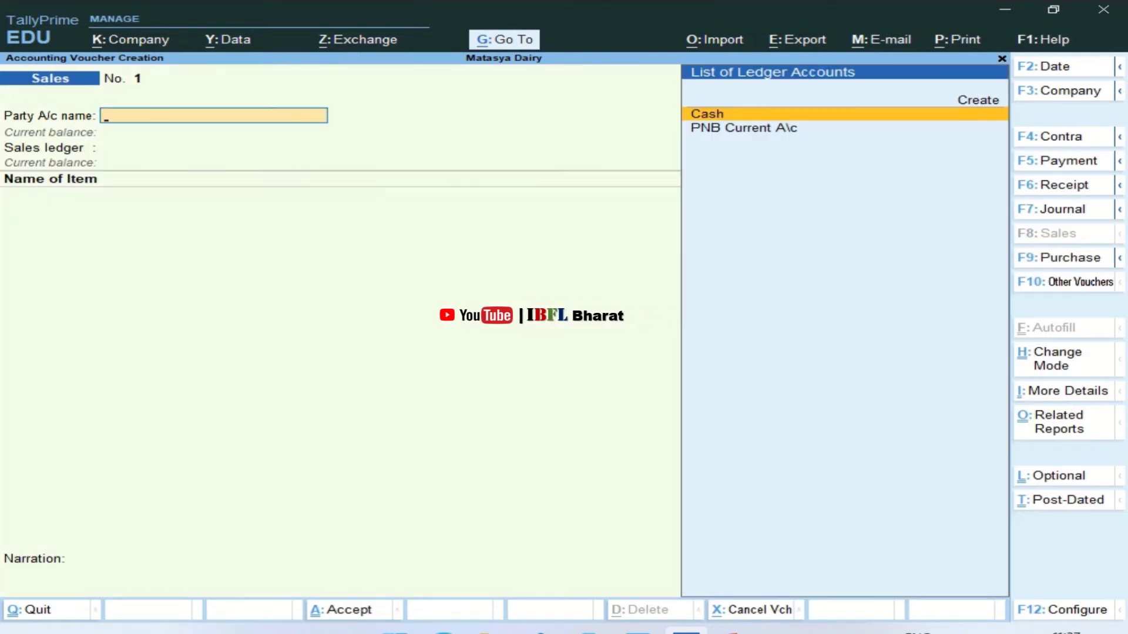
key("Return")
key("Return")
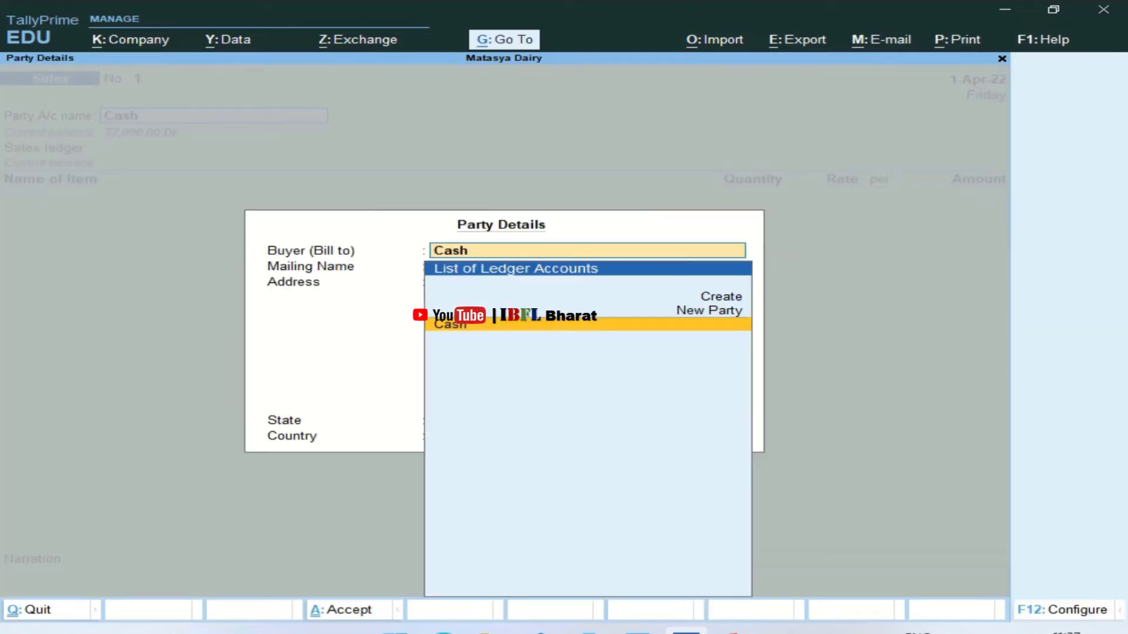
key("Return")
key("ctrl+a")
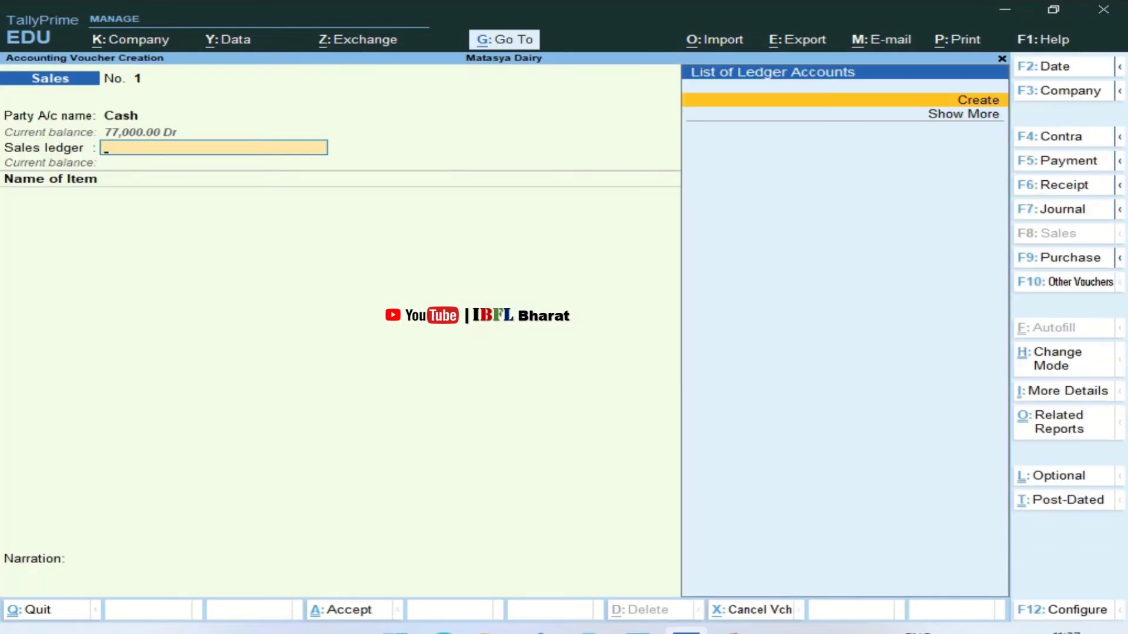
Create a ledger named Sales under Sales Accounts from the voucher's sales ledger field, keeping the other details at their defaults.
key("Return")
type("Sales")
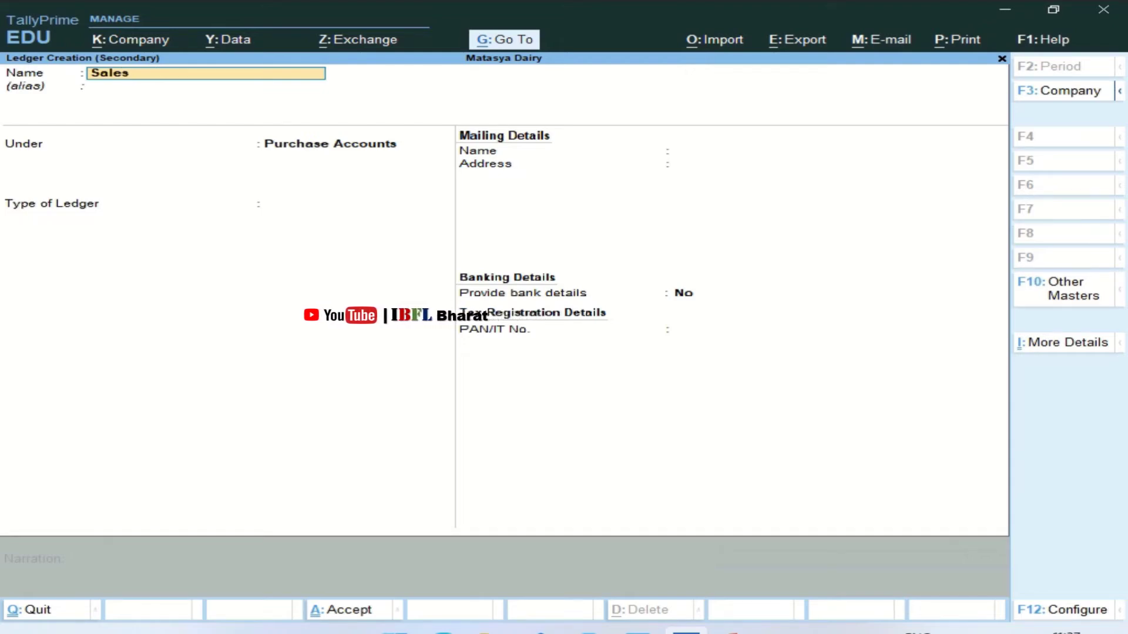
key("Return")
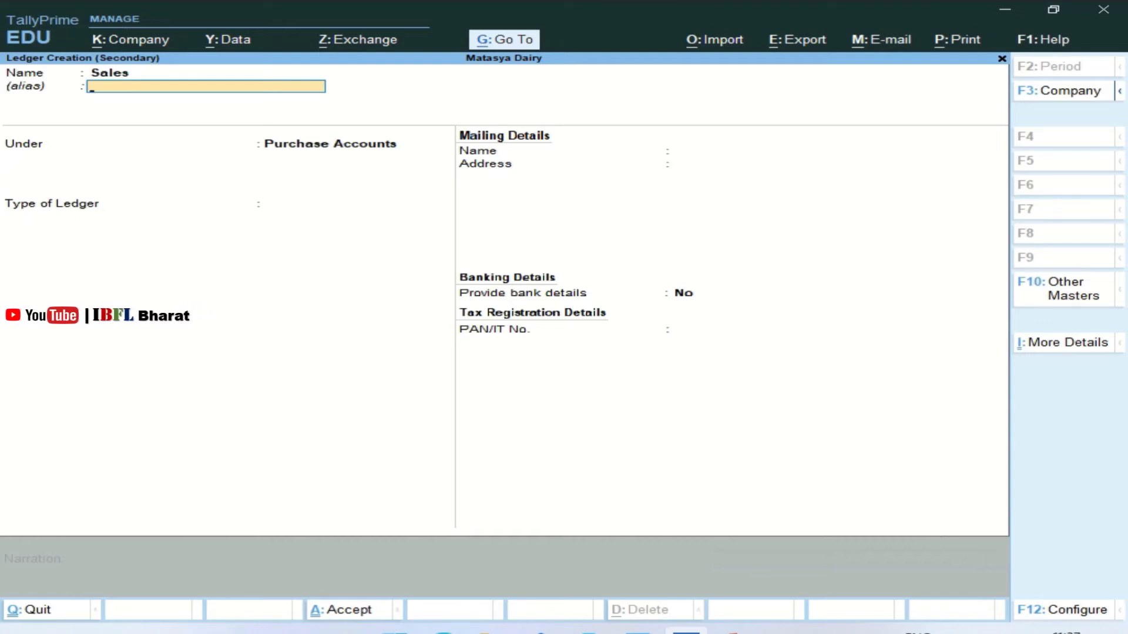
key("Return")
type("Sale")
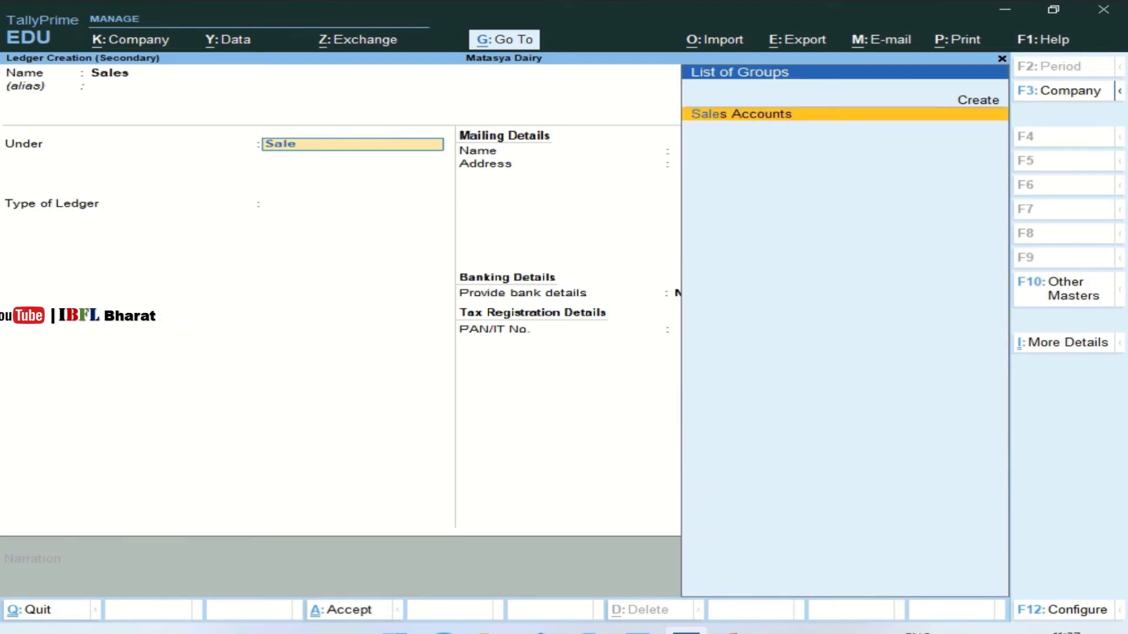
key("Return")
key("ctrl+a")
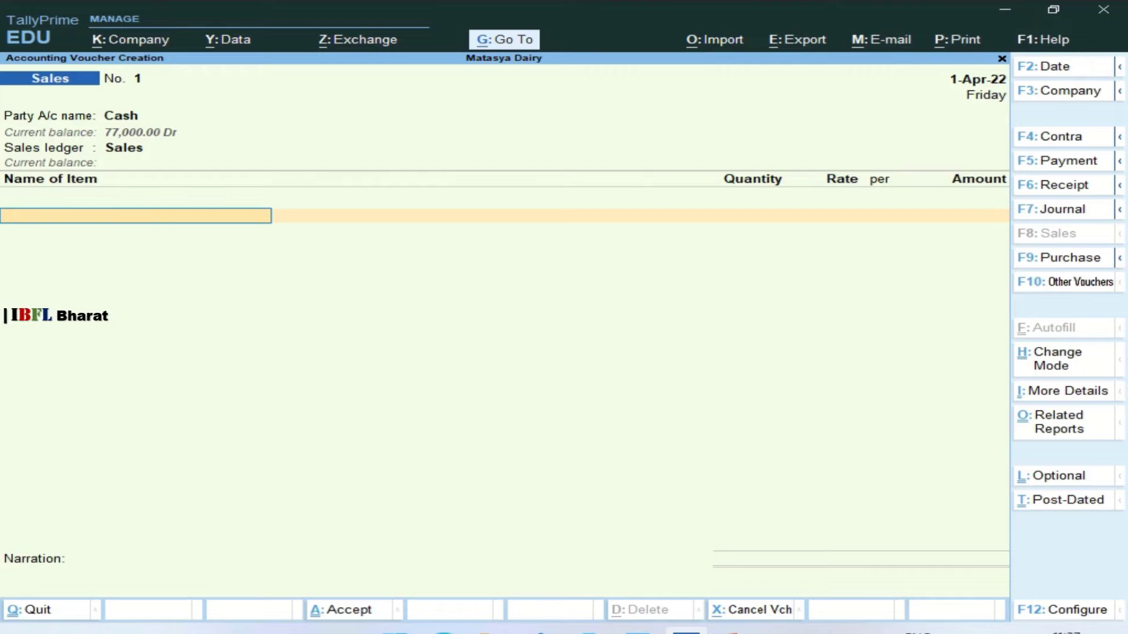
Enter PAneer in the sales voucher with quantity 690 and amount 86250, then save the voucher without a narration.
type("P")
key("Return")
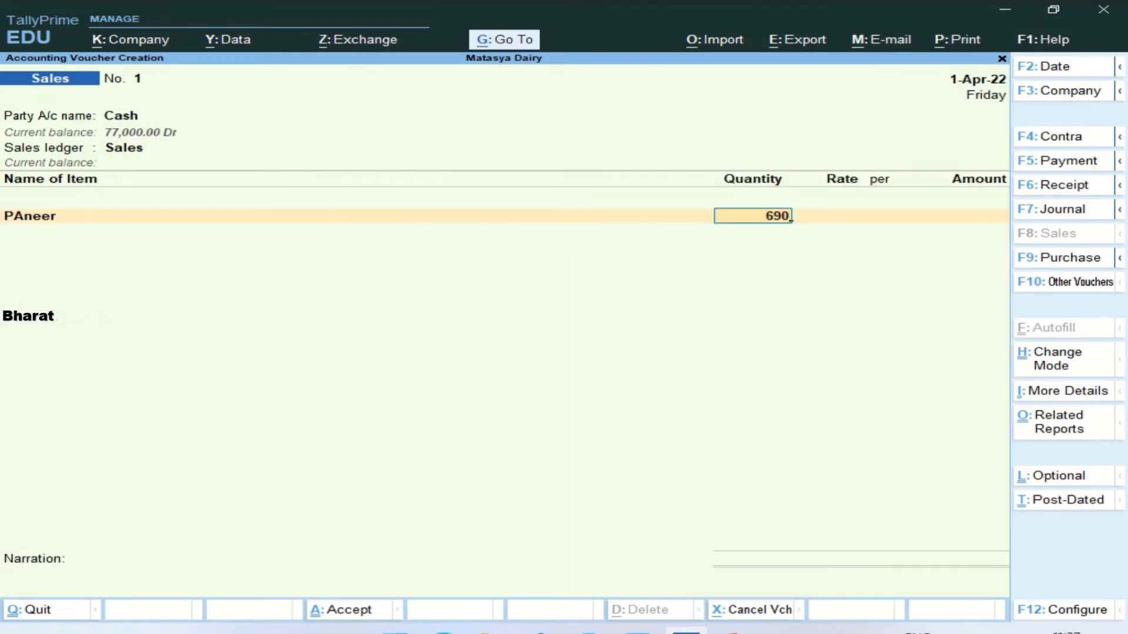
key("Return")
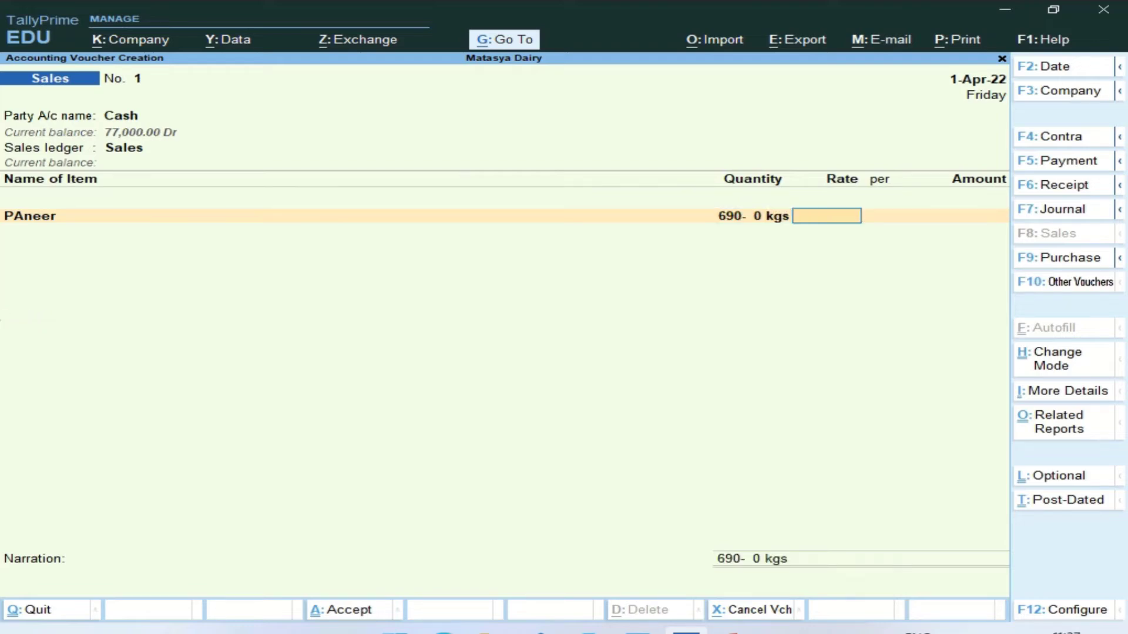
key("Return")
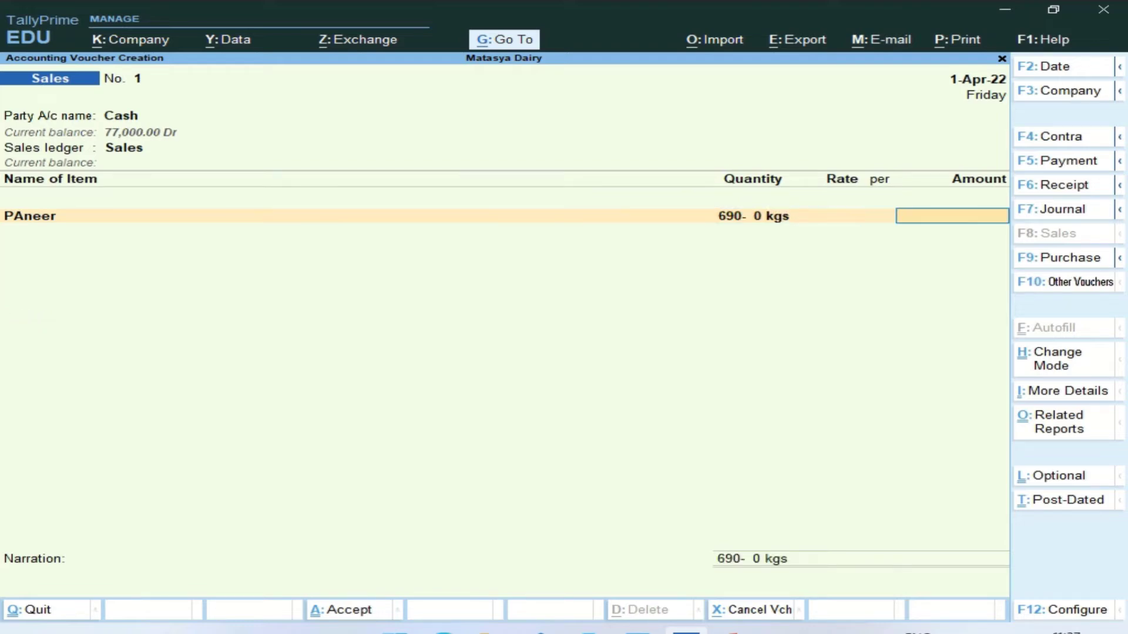
key("alt+Tab")
key("alt+Tab")
type("86250")
key("Return")
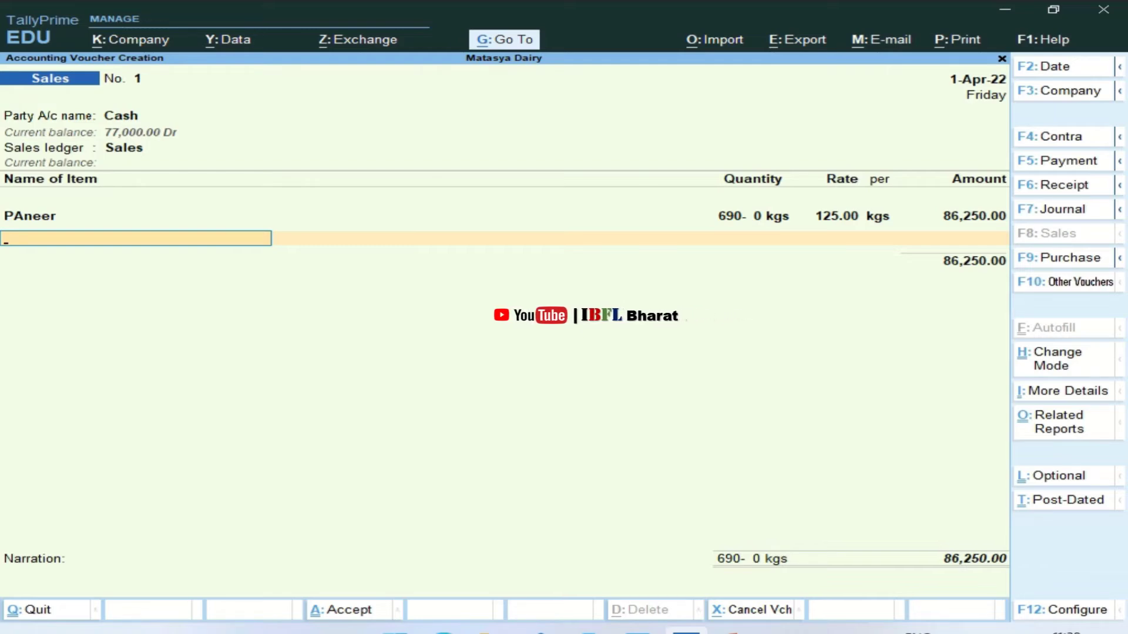
key("Return")
key("Return")
key("Return")
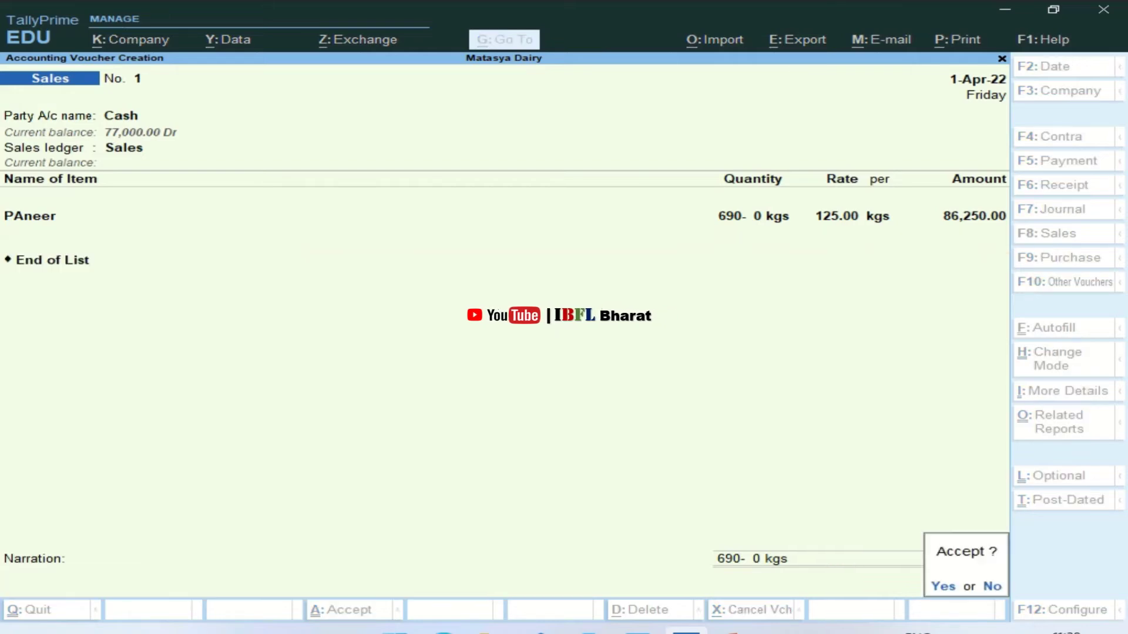
key("Return")
Open the Profit & Loss A/c report and examine the gross profit from the paneer purchase and sale.
key("Escape")
key("Down")
key("Down")
key("Down")
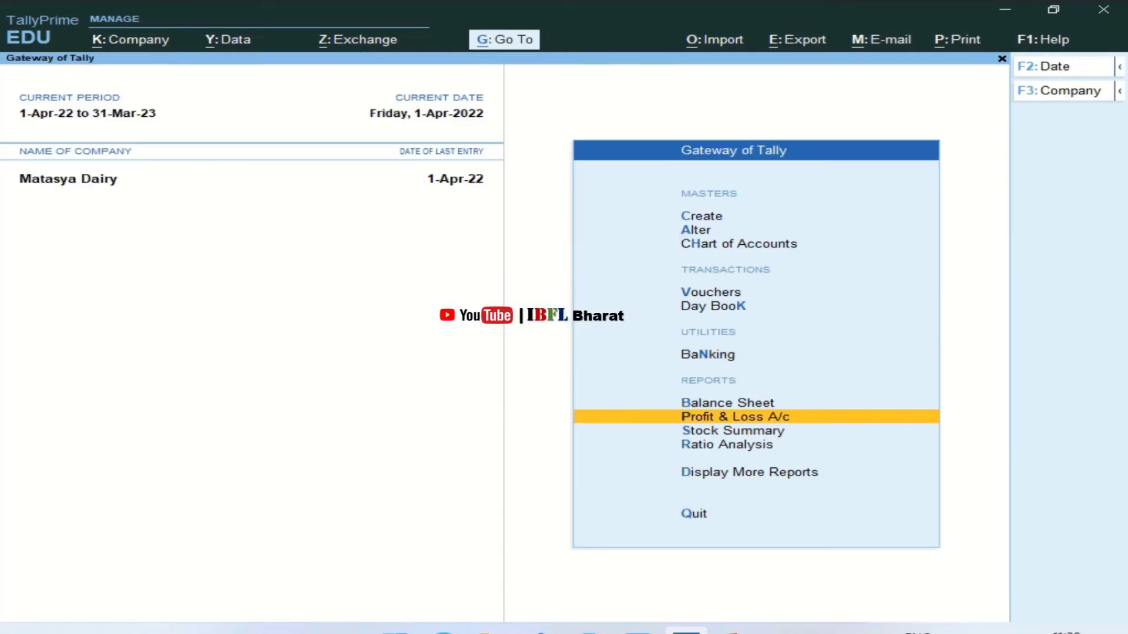
key("Return")
key("Down")
key("Down")
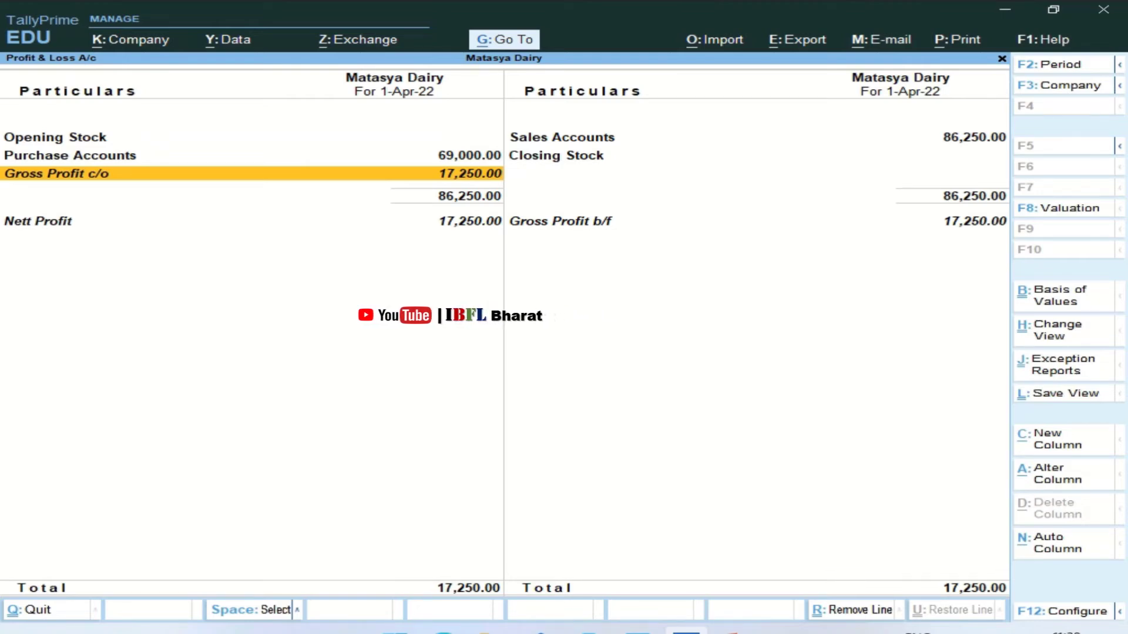
Return to voucher entry and reopen the saved paneer sales voucher for alteration.
key("Escape")
key("Up")
key("Up")
key("Up")
key("Up")
key("Return")
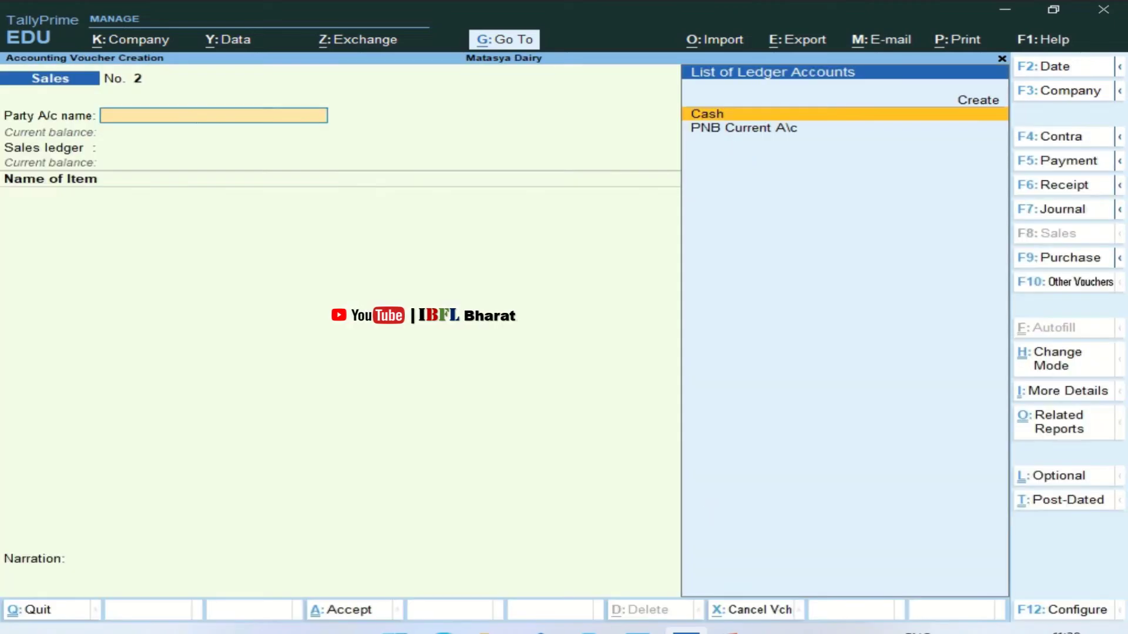
key("Page_Up")
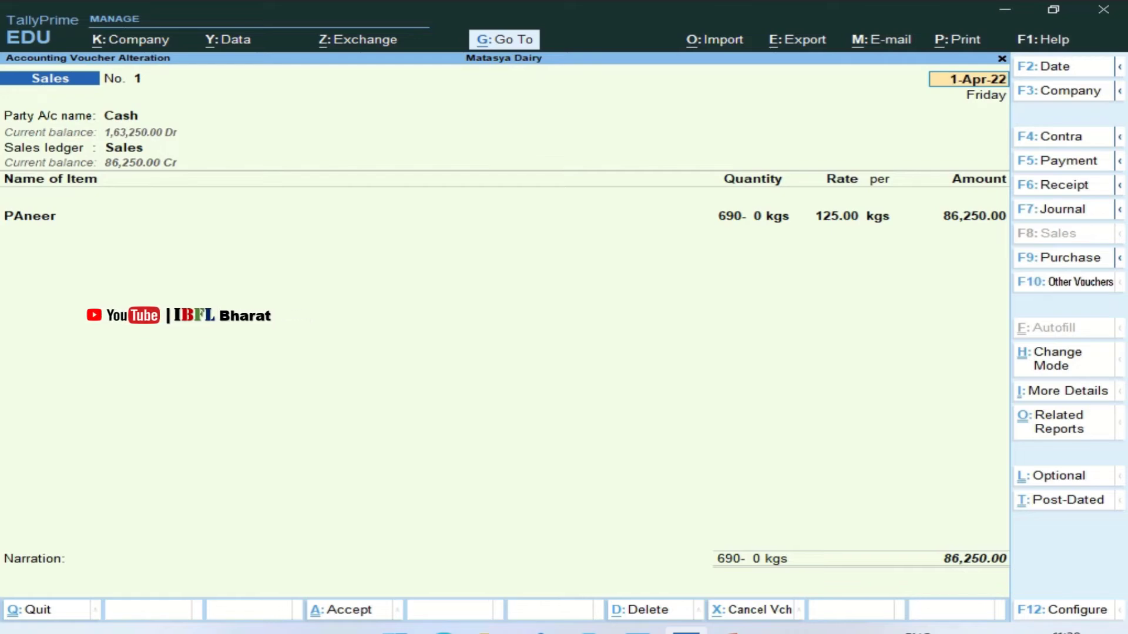
Go through the sales voucher's dispatch and party details, keeping Cash as the party account and every field unchanged.
key("Return")
key("Return")
key("Return")
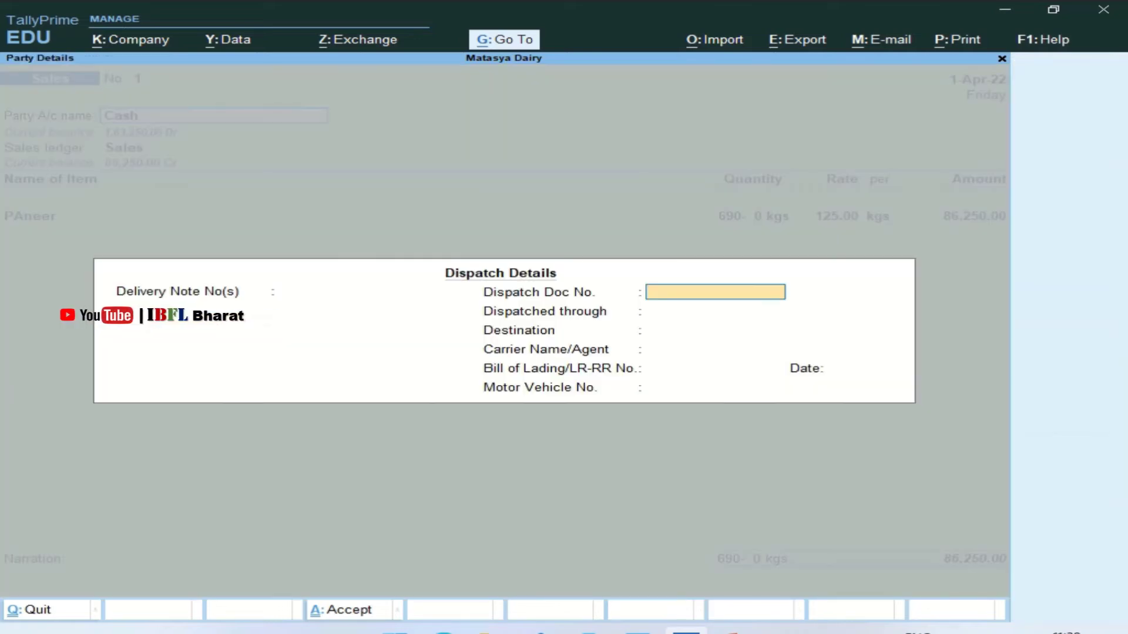
key("Return")
key("Return")
key("Return")
key("Return")
key("Return")
key("Return")
key("Return")
key("Return")
key("ctrl+a")
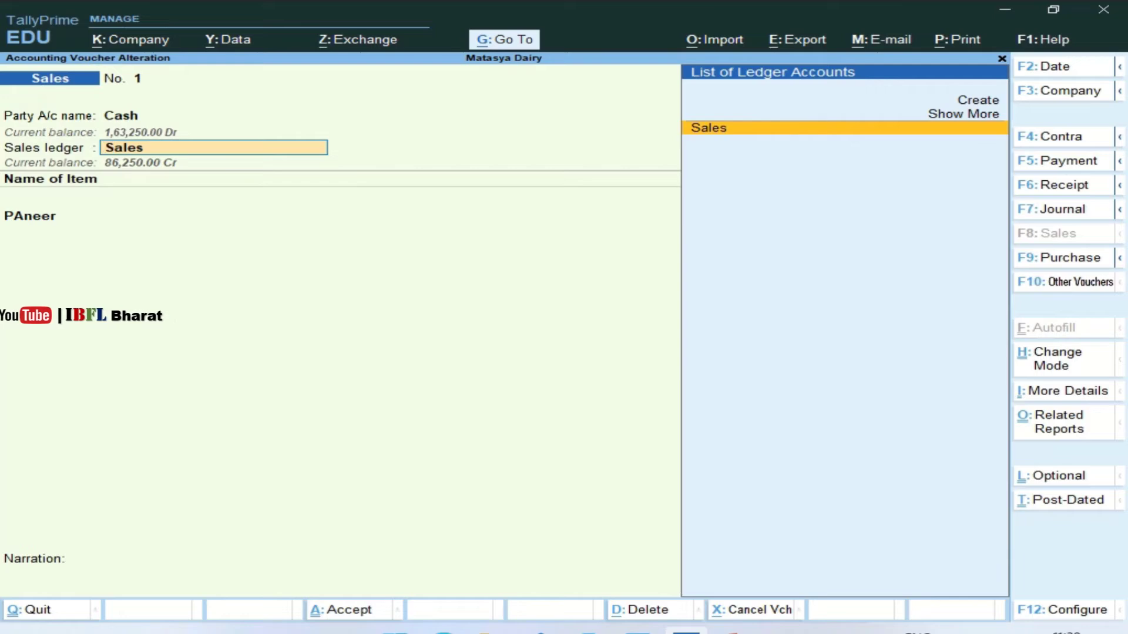
Review the PAneer line's quantity, rate and amount, and accept the sales voucher again without a narration.
key("Return")
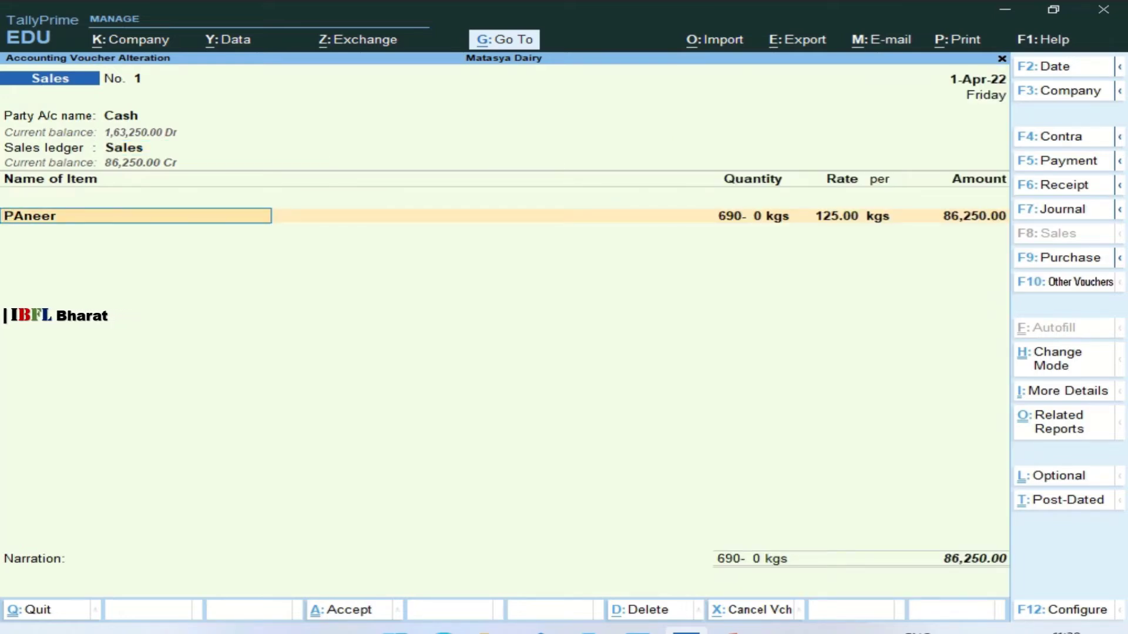
key("Return")
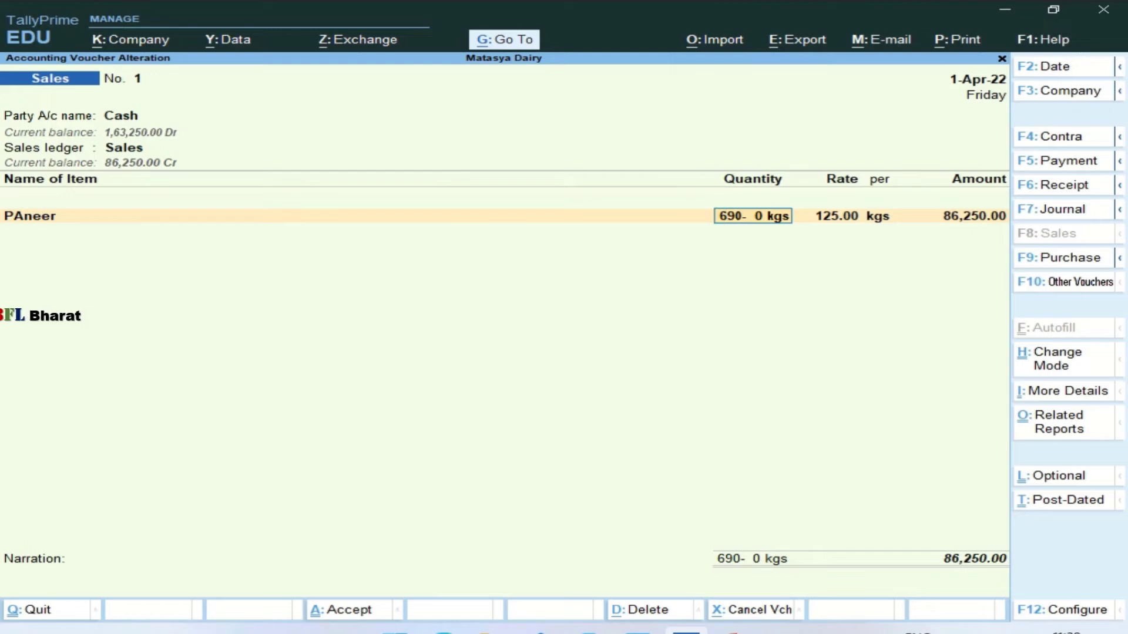
key("Return")
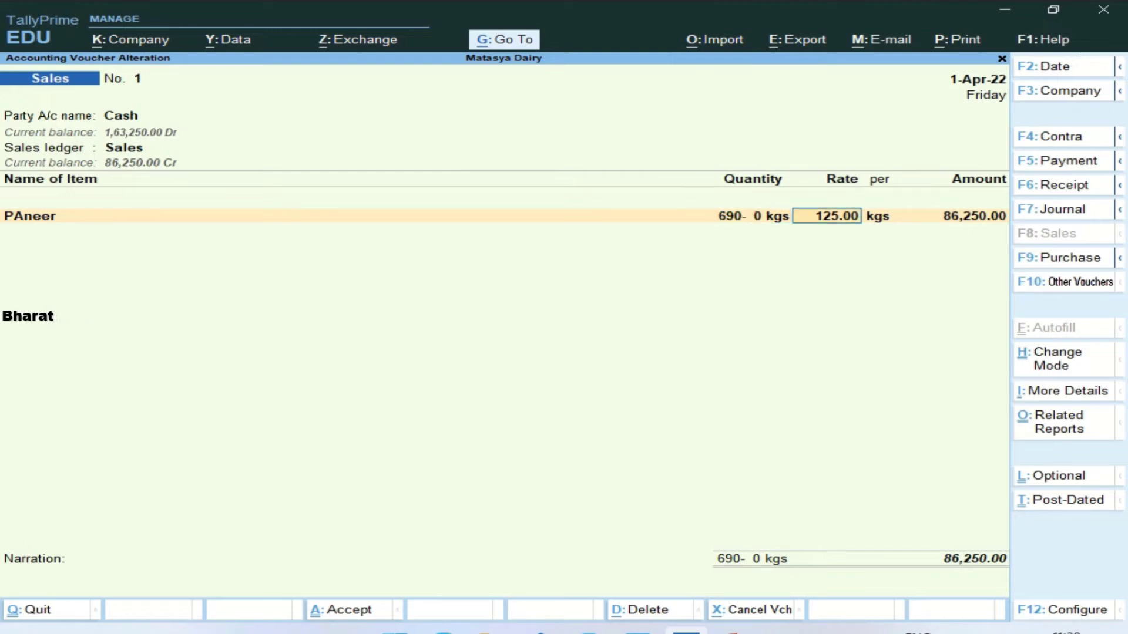
key("Return")
key("BackSpace")
key("Return")
key("Return")
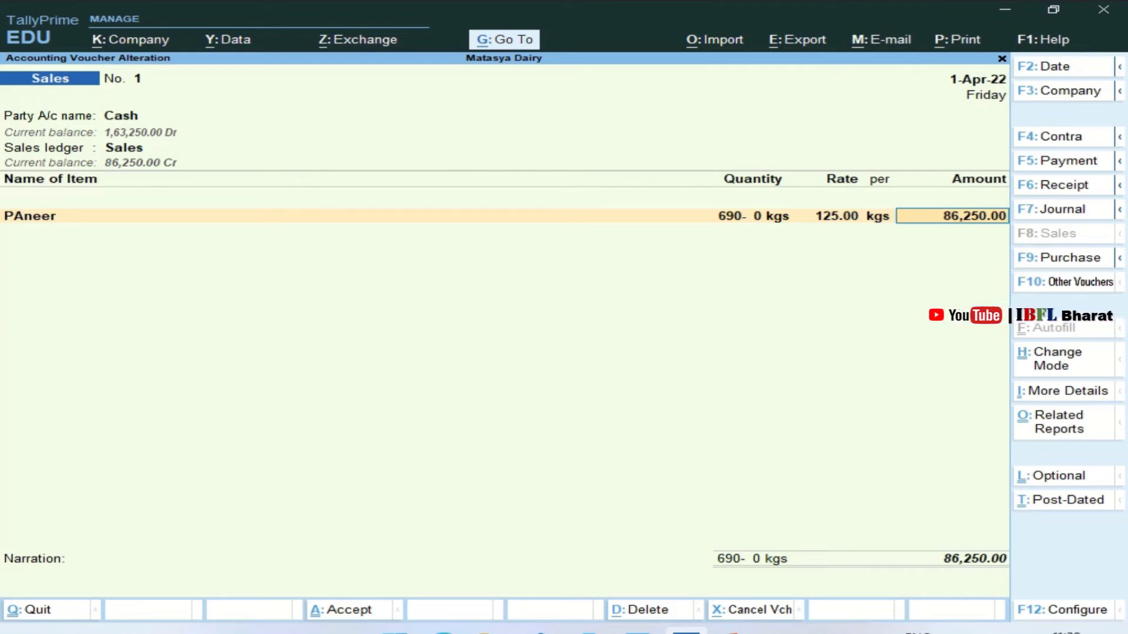
key("Return")
key("Return")
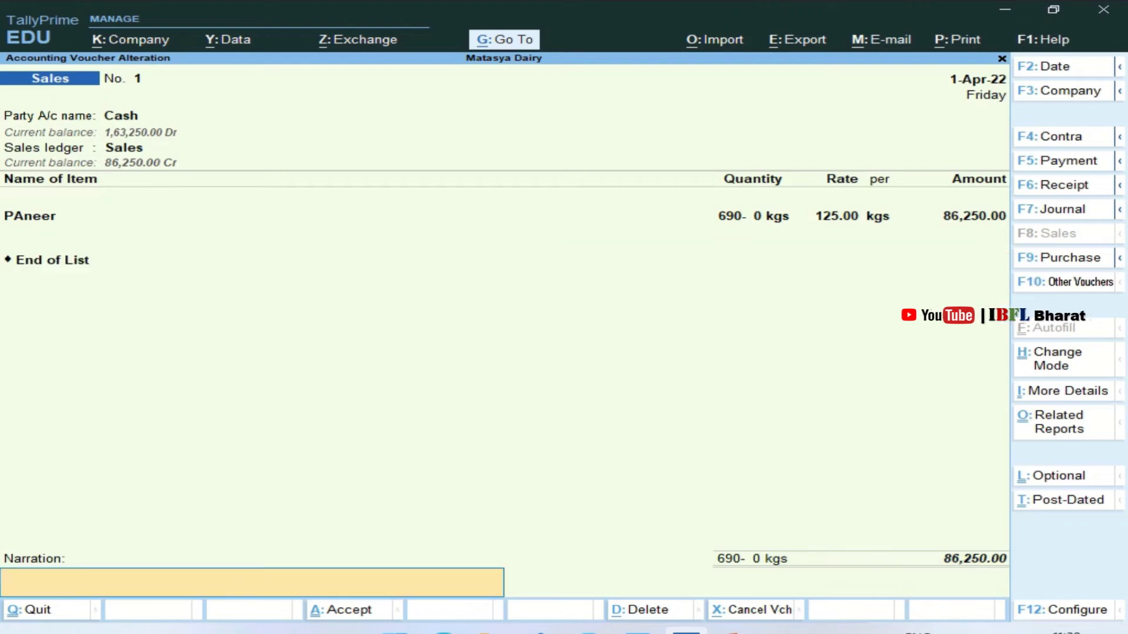
key("Return")
key("Return")
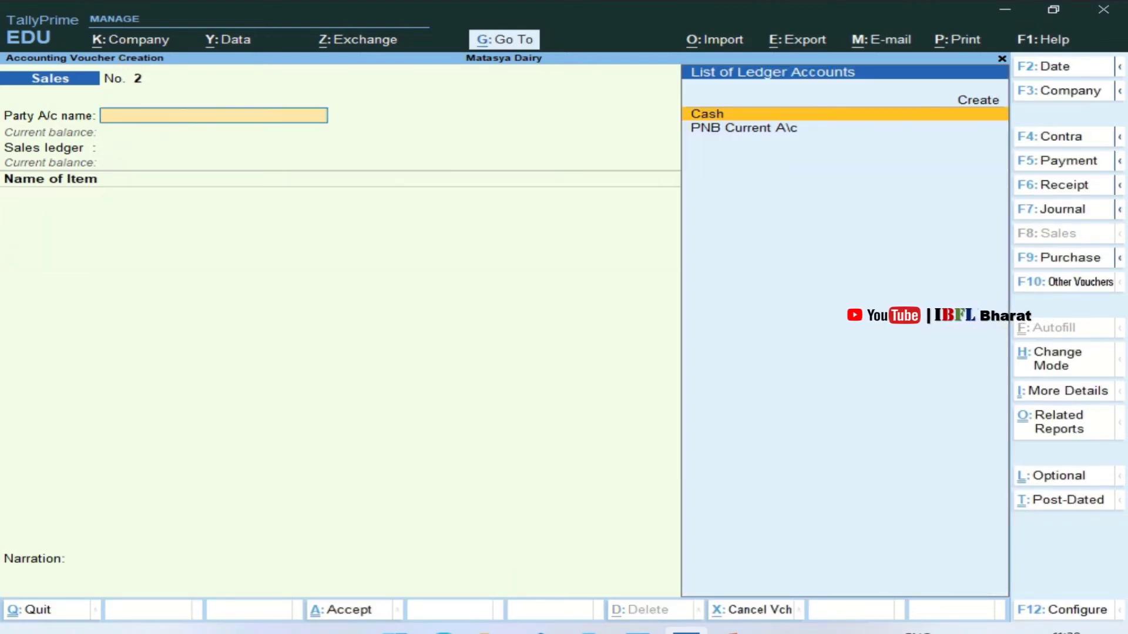
Check the next transaction in the Case Study 4 image in Photos and start a payment voucher in TallyPrime.
key("alt+Tab")
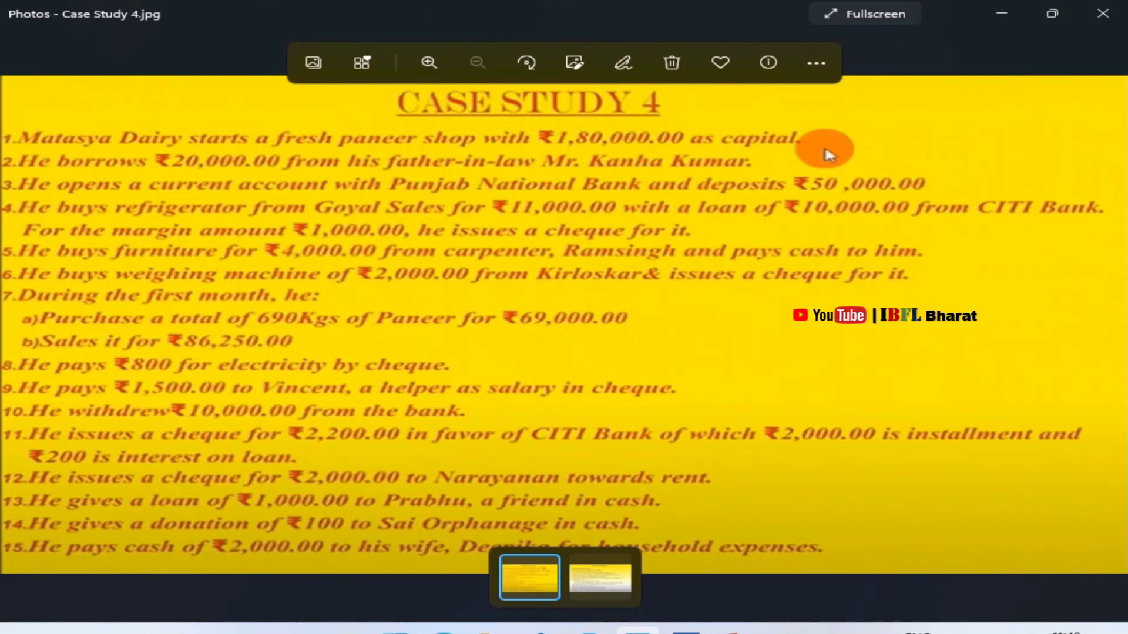
key("alt+Tab")
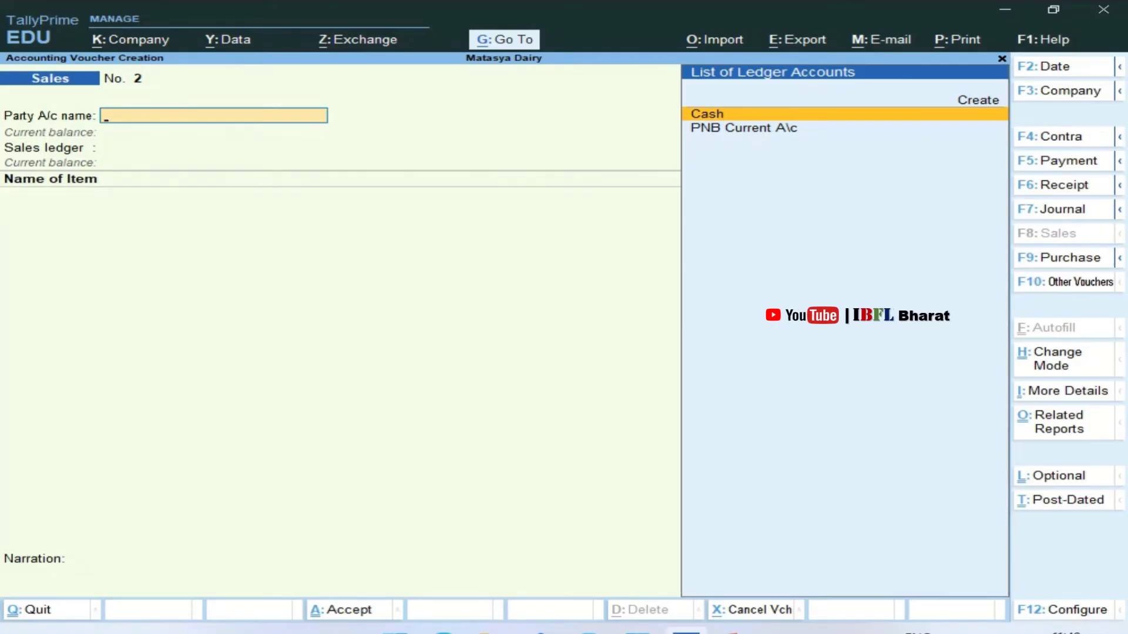
key("F5")
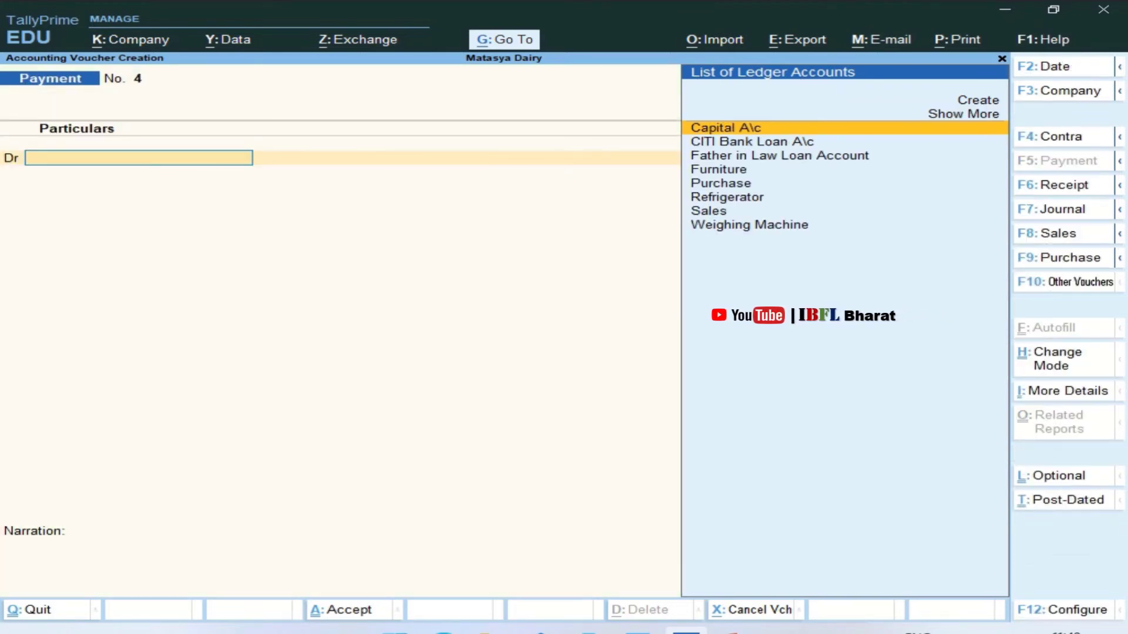
Start a new ledger from the payment voucher's debit entry and name it Electricity Charges.
key("Up")
key("Up")
key("Return")
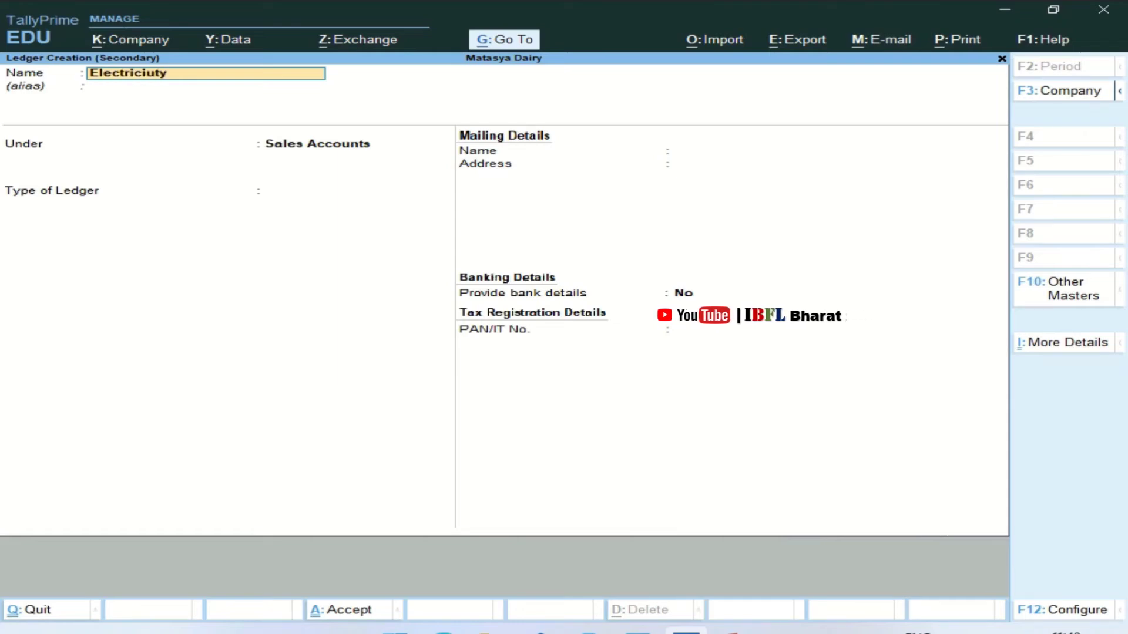
type("Electricity ChaRGES")
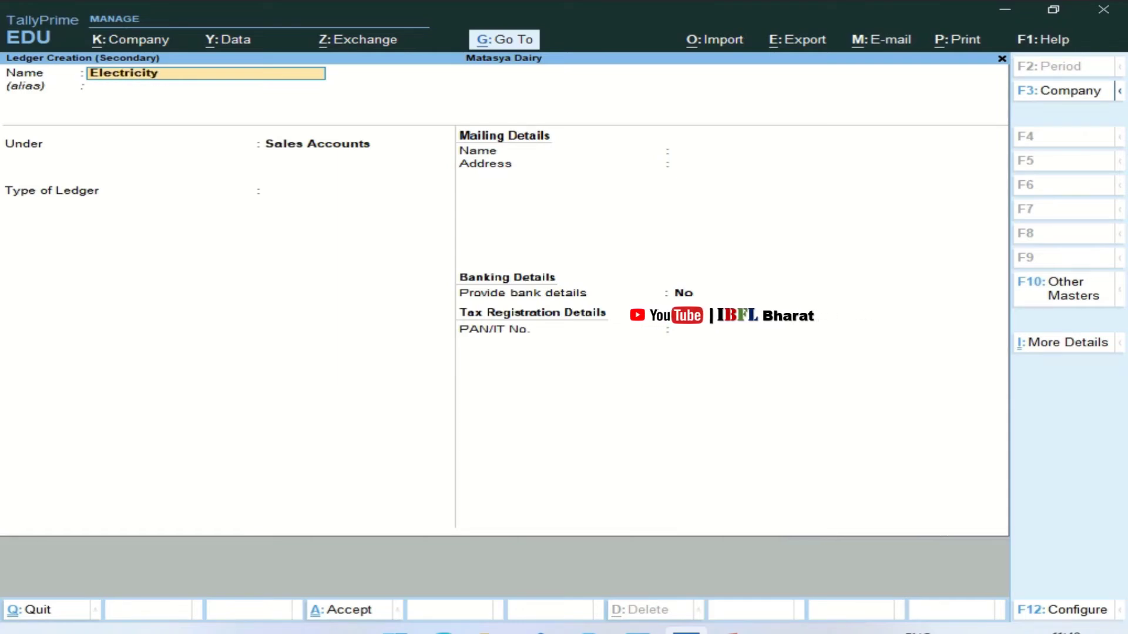
key("BackSpace")
key("BackSpace")
key("BackSpace")
key("BackSpace")
key("BackSpace")
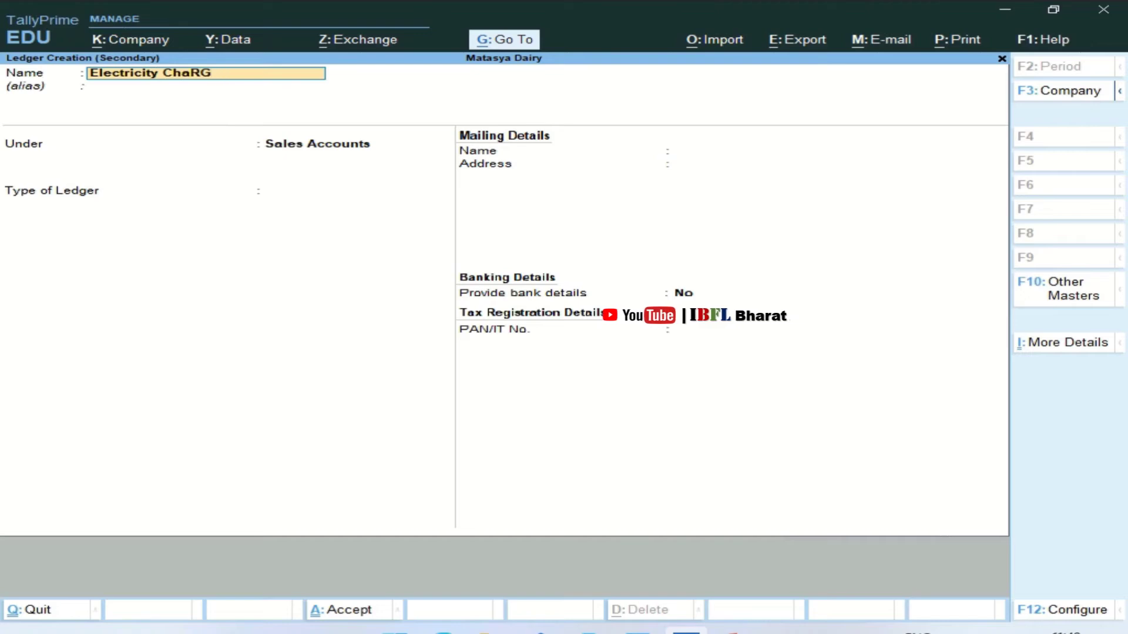
type("ges")
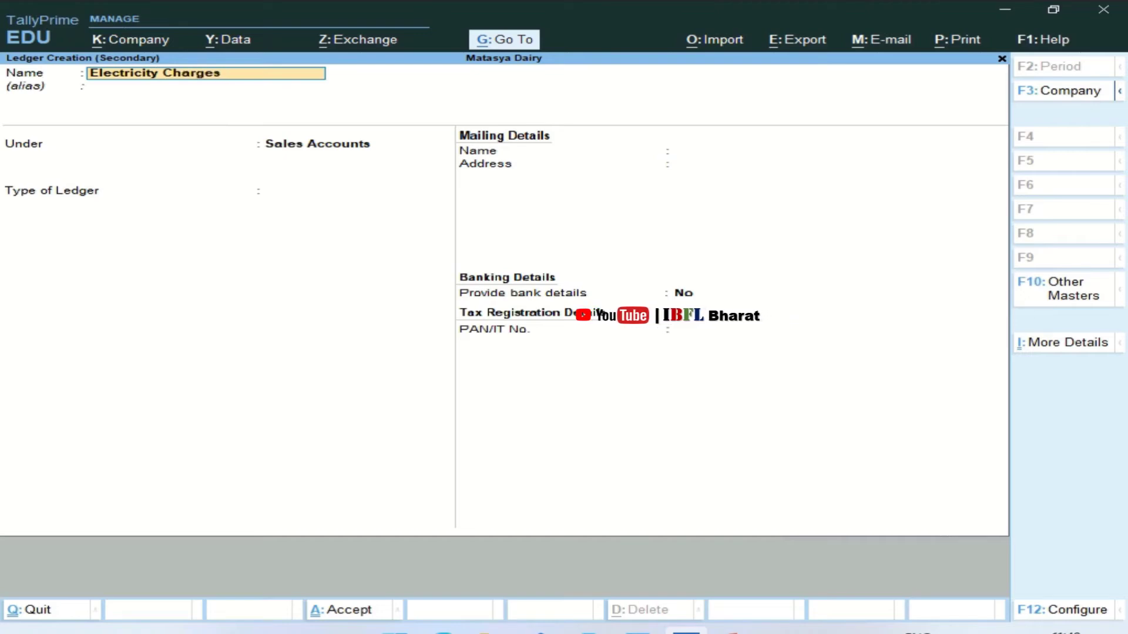
Place the Electricity Charges ledger under Indirect Expenses and save it with the other details at their defaults.
key("Return")
type("Ind")
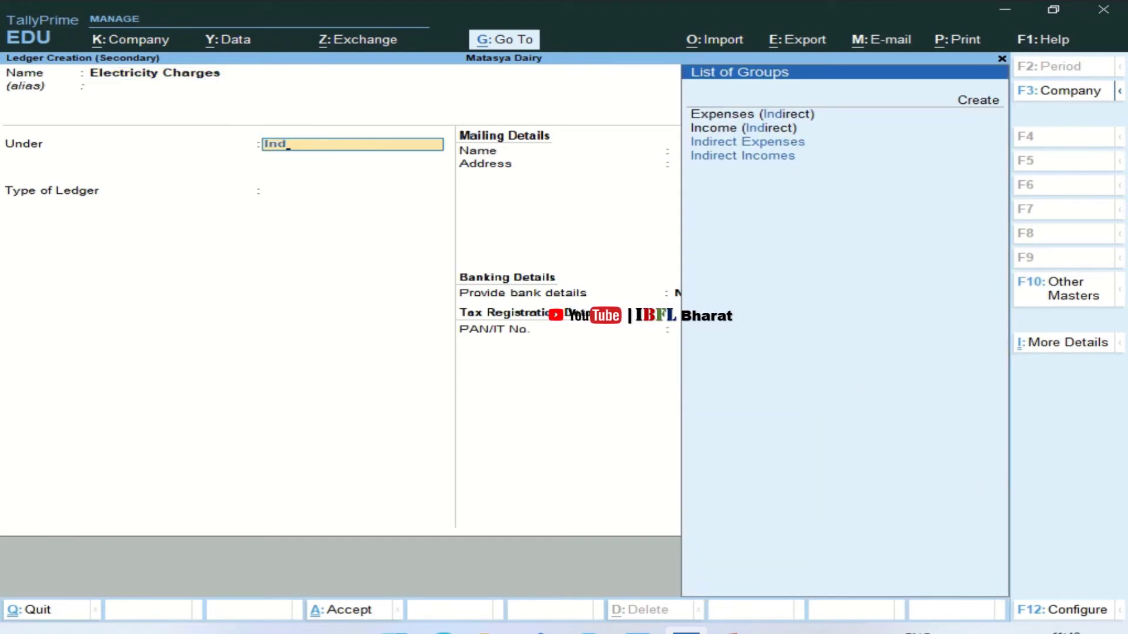
key("Down")
key("Down")
key("Down")
key("Down")
key("Up")
key("Return")
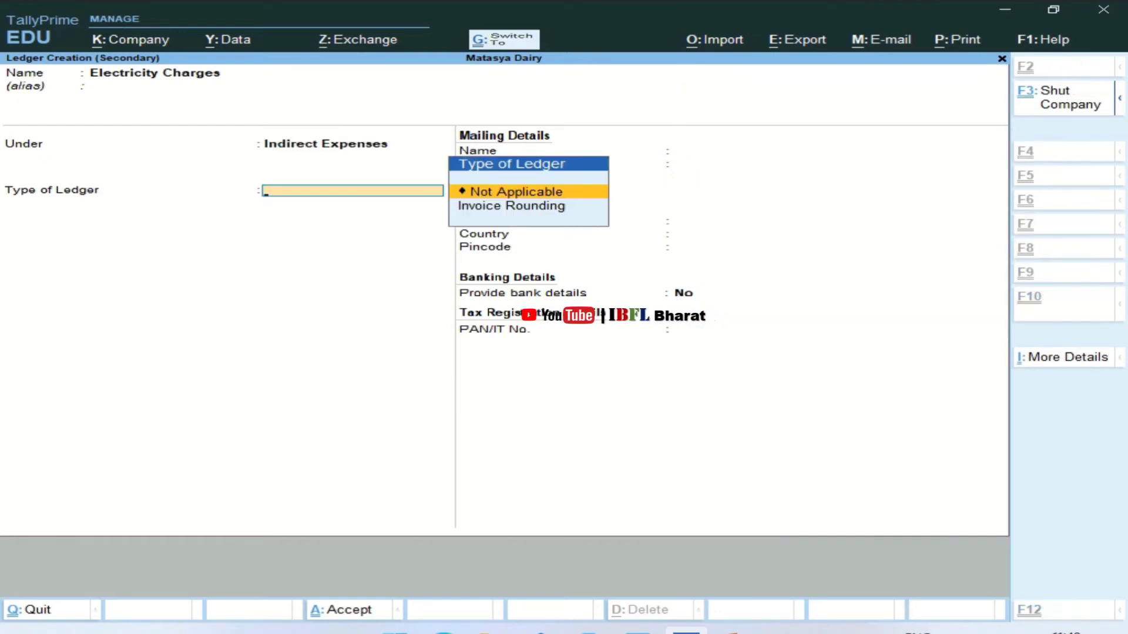
key("ctrl+a")
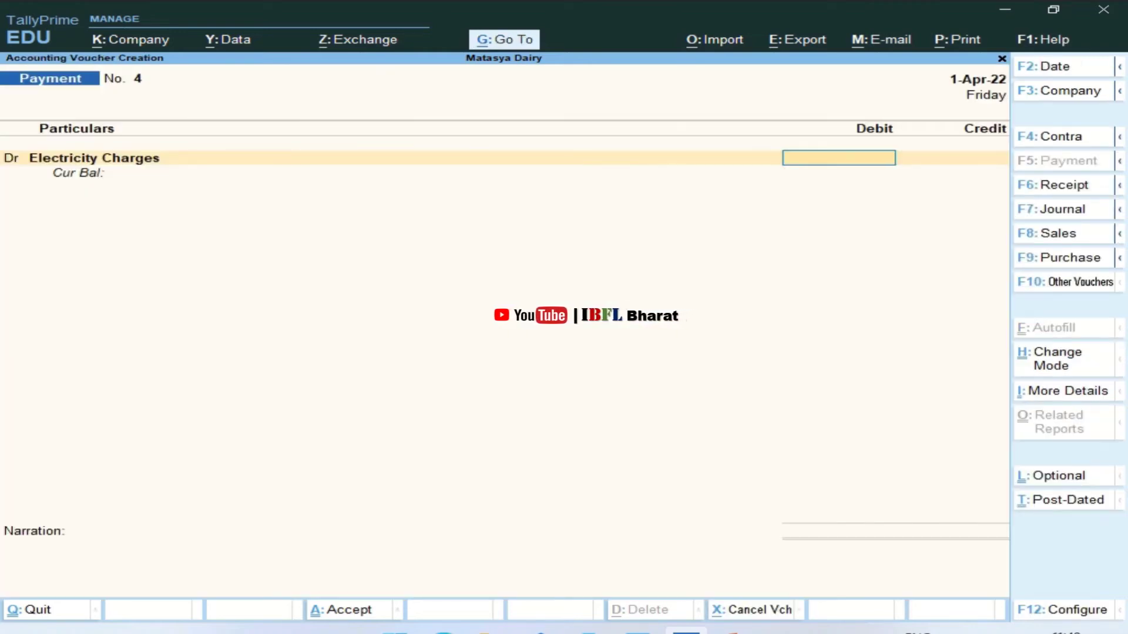
Check the electricity payment in the Case Study 4 image and debit Electricity Charges with 800.
key("alt+Tab")
key("alt+Tab")
type("800")
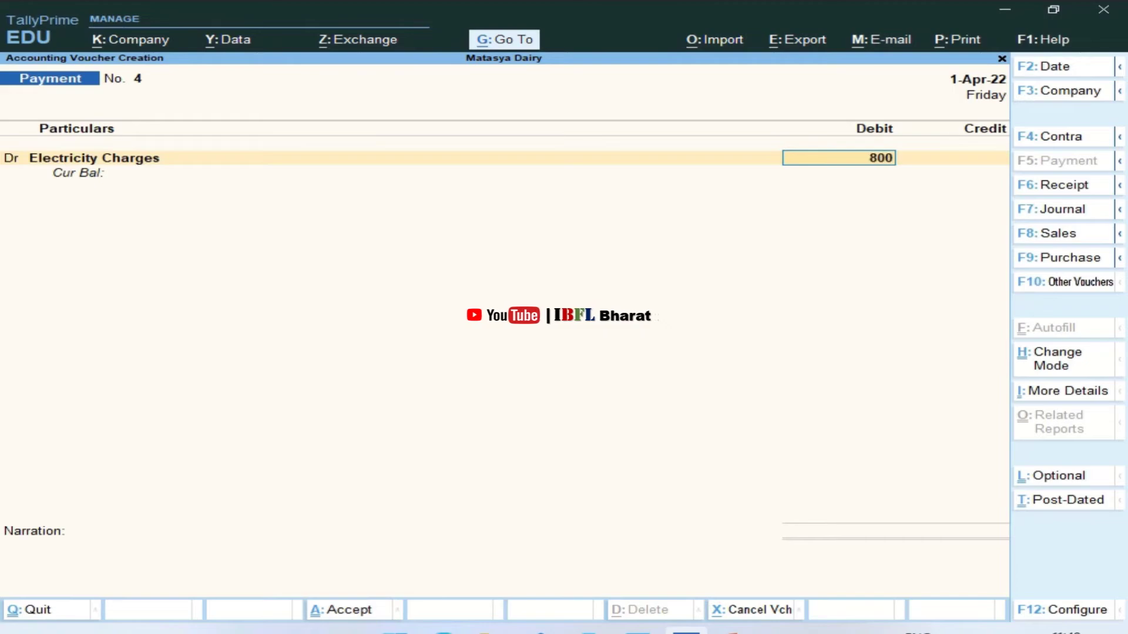
key("Return")
key("Return")
Credit PNB Current A\c with 800 for the electricity payment and save the payment voucher without a narration.
key("Down")
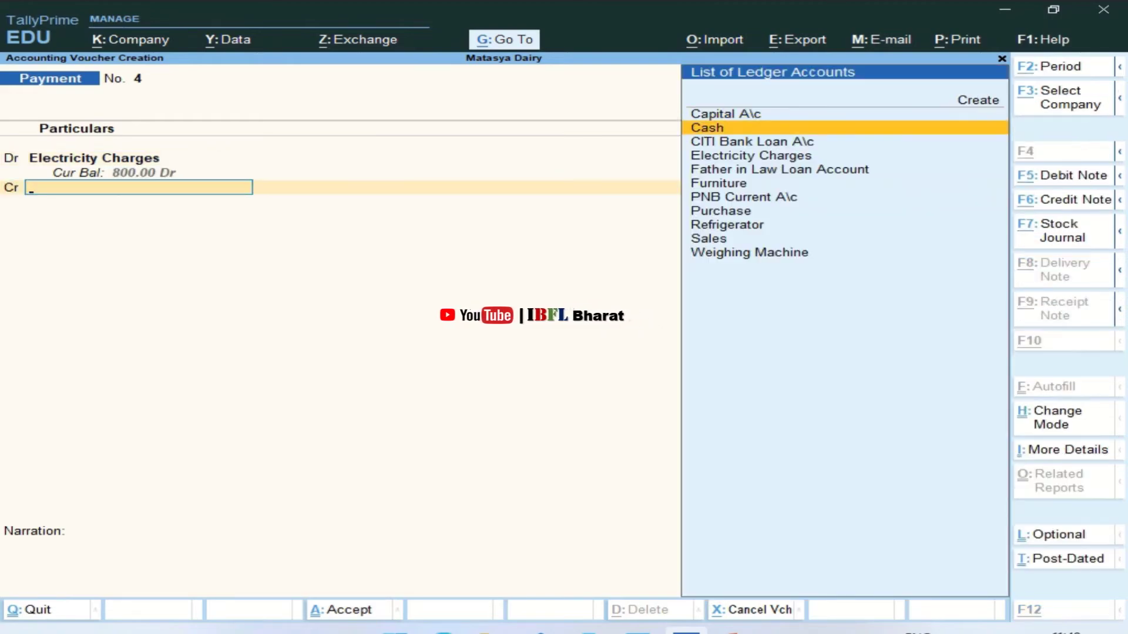
key("alt+Tab")
key("alt+Tab")
key("Down")
key("Down")
key("Down")
key("Down")
key("Down")
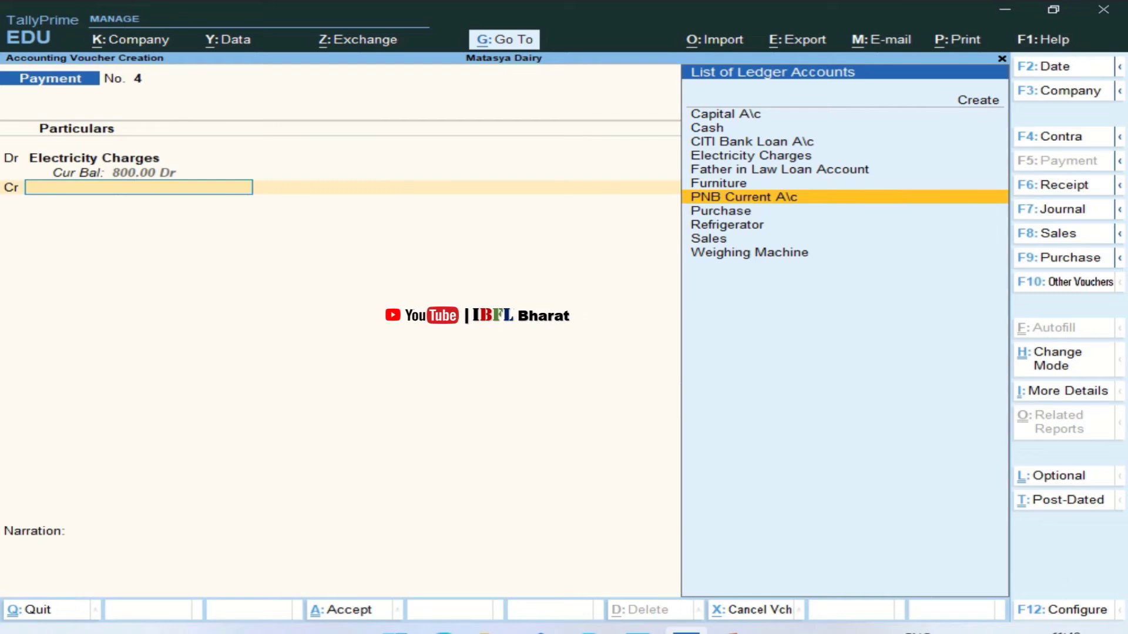
key("Return")
key("Return")
key("Return")
key("Return")
key("Return")
key("Return")
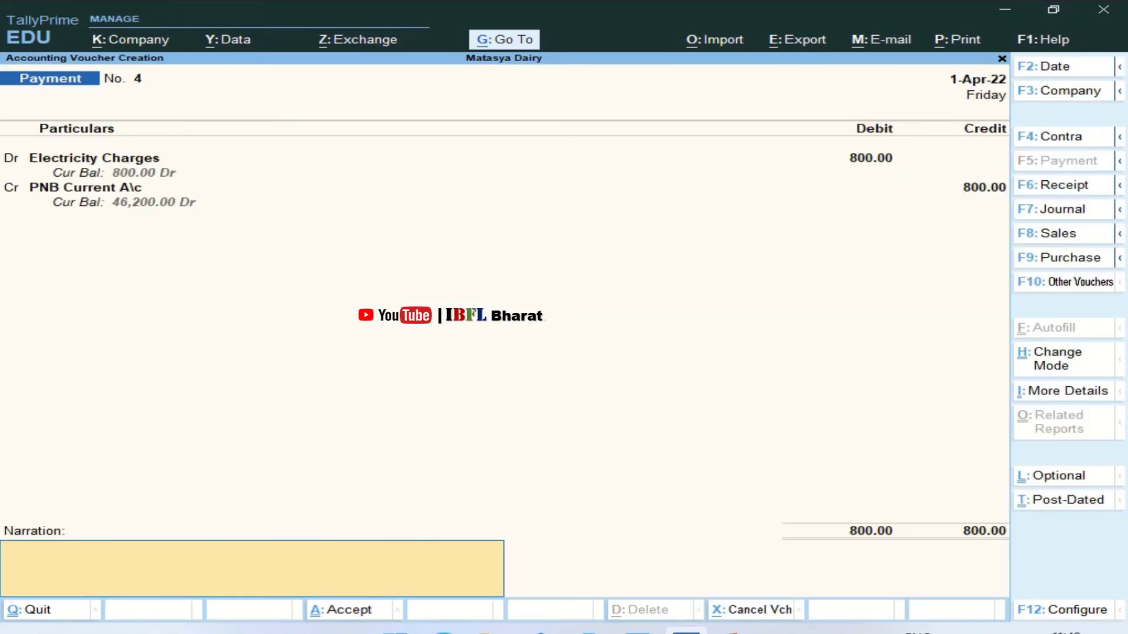
key("Return")
key("Return")
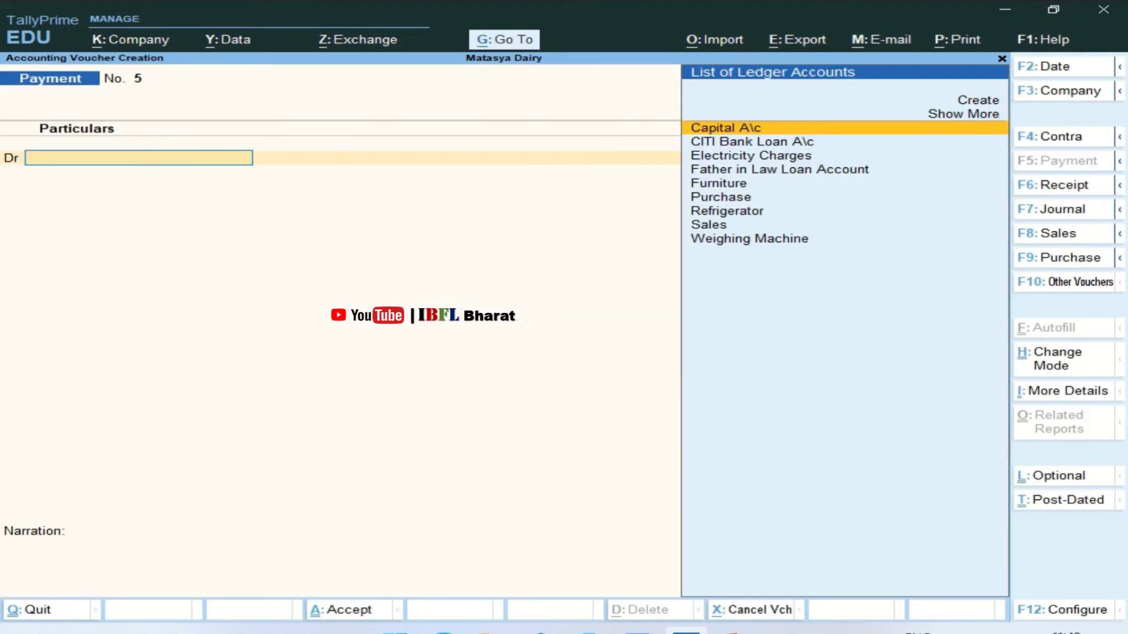
Check the salary transaction in the Case Study 4 image and create a Salary ledger under Indirect Expenses from the payment voucher's debit entry.
key("alt+Tab")
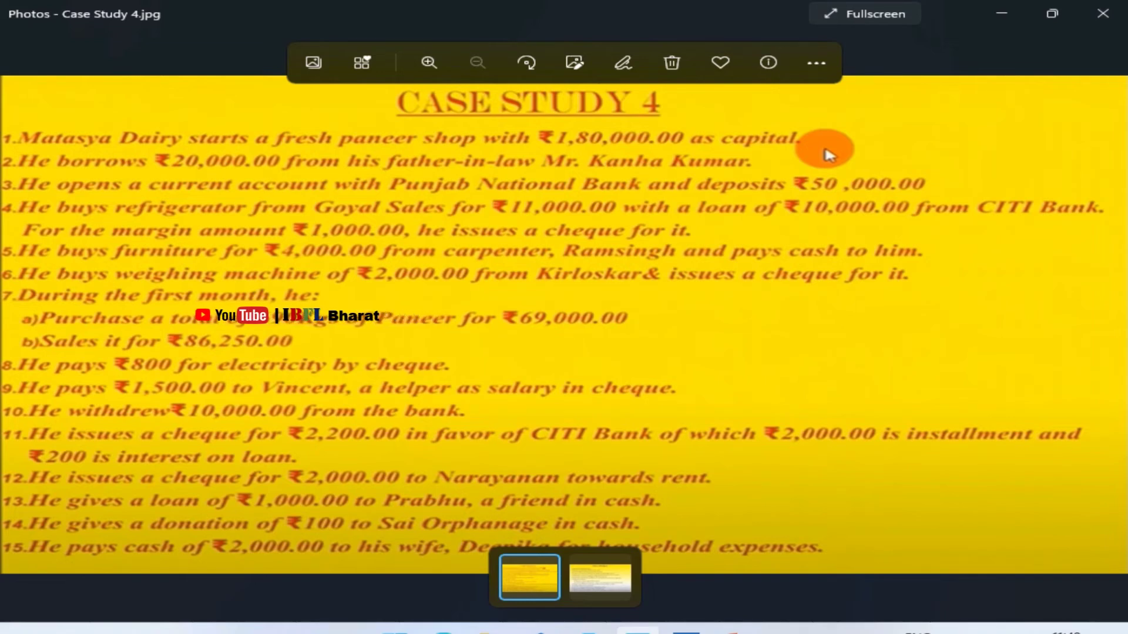
key("alt+Tab")
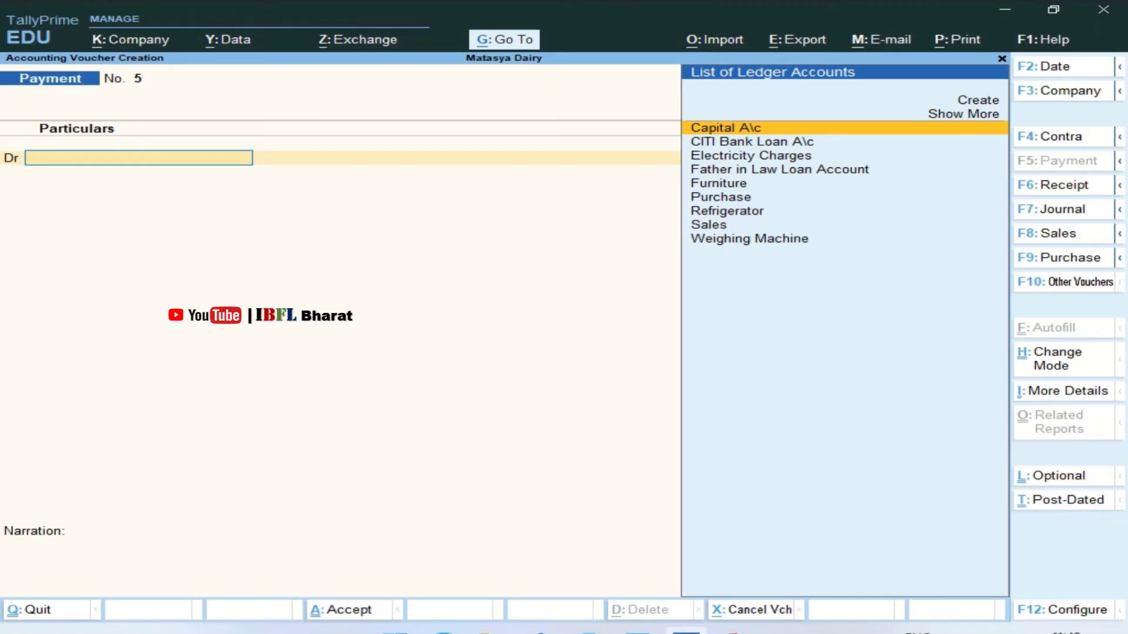
key("Up")
key("Up")
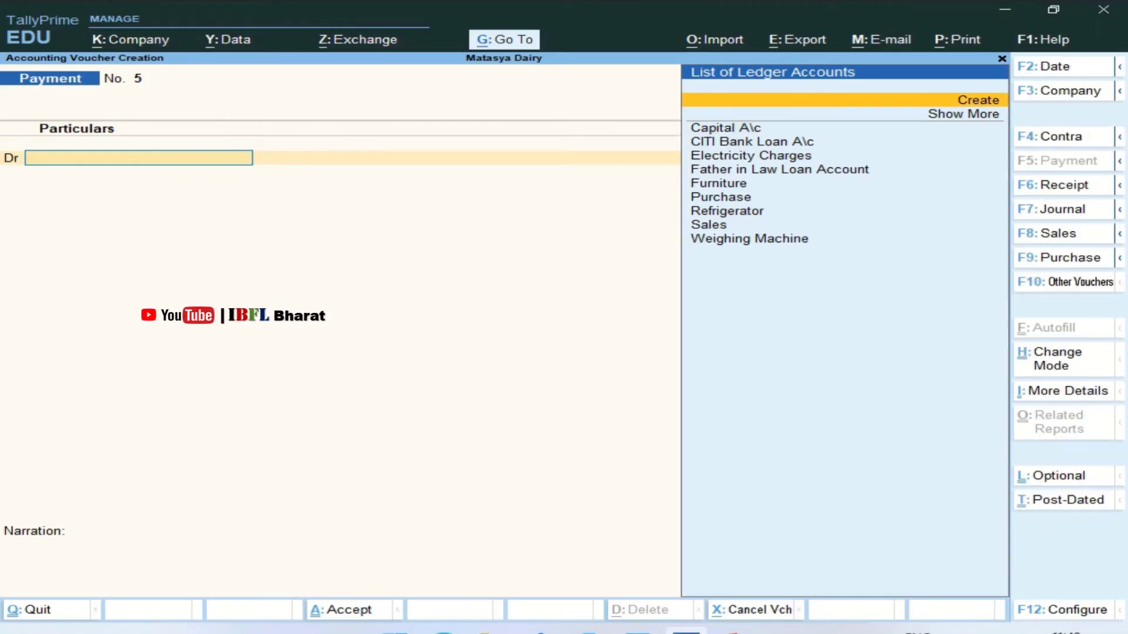
key("Return")
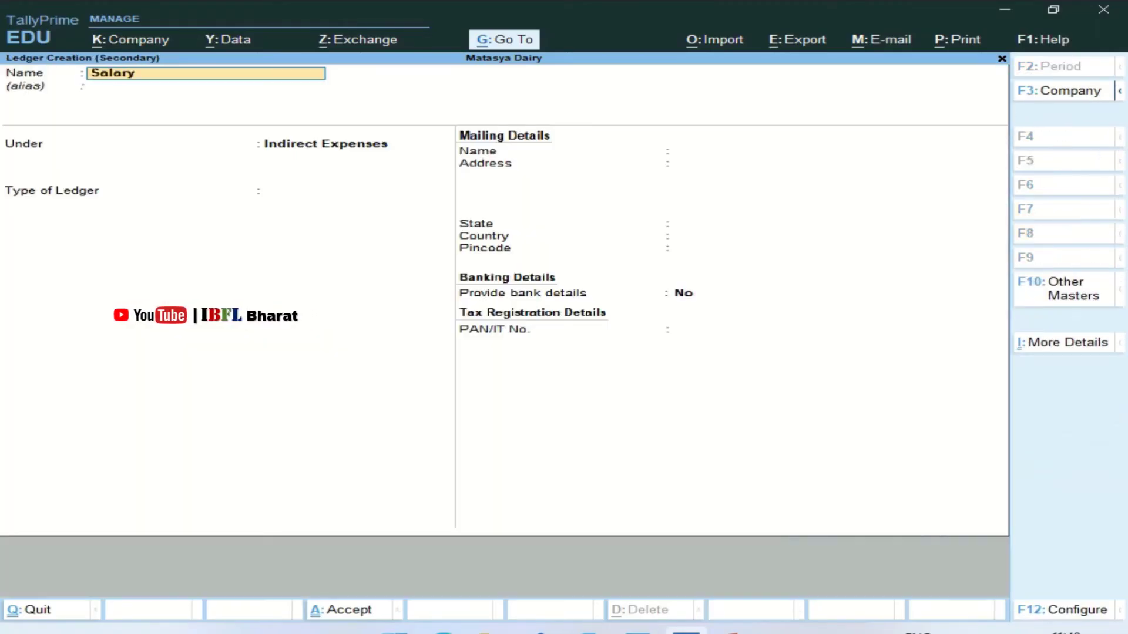
key("Return")
key("ctrl+a")
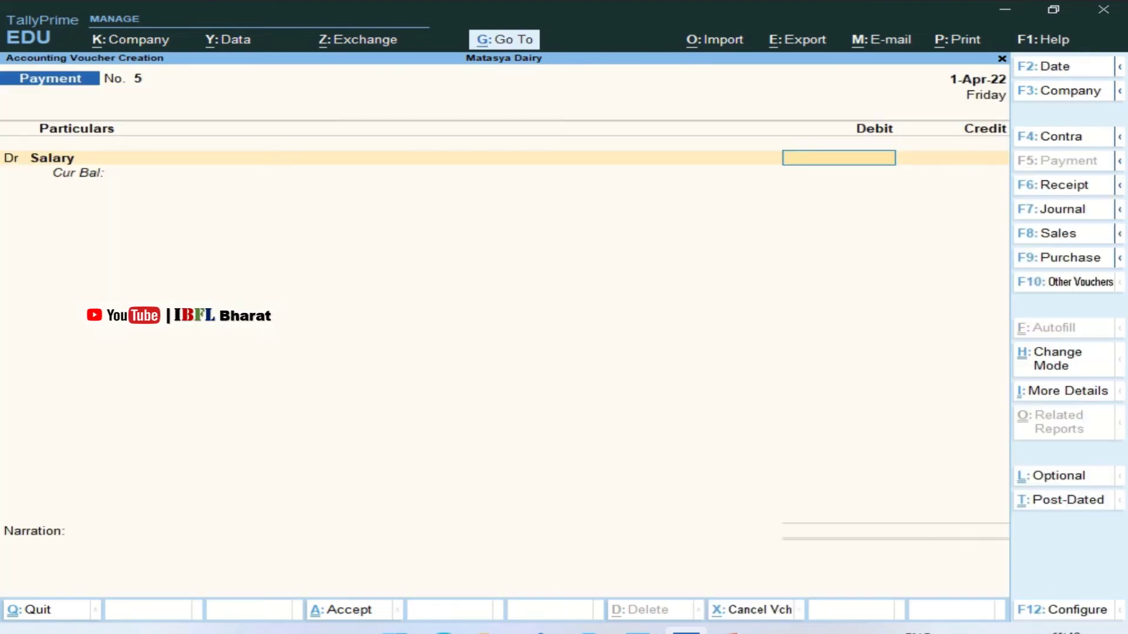
Check the salary amount in the Case Study 4 image and debit Salary with 1500 in the payment voucher.
key("alt+Tab")
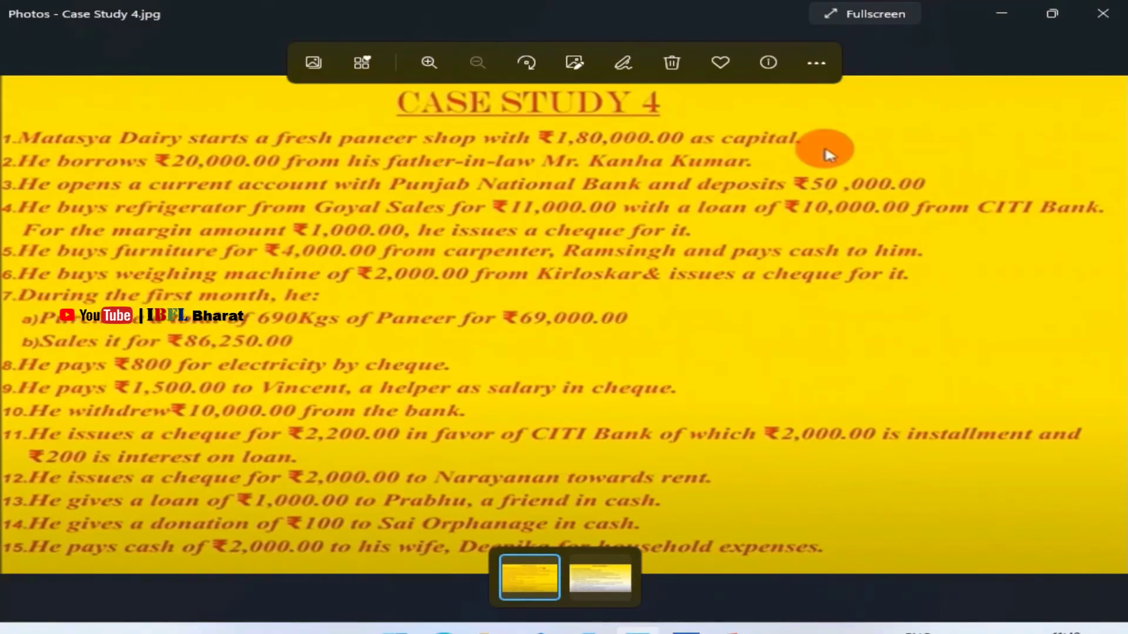
key("alt+Tab")
type("1500")
key("Return")
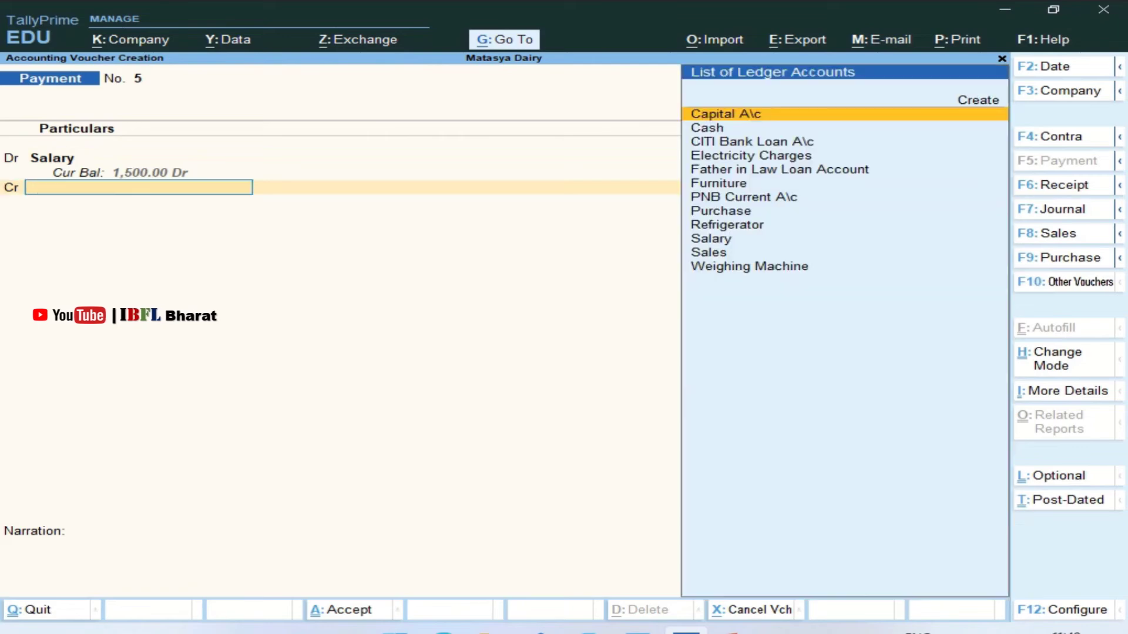
Choose PNB Current A\c as the credit ledger for the salary payment and recheck the payment mode in the Case Study 4 image.
key("Down")
key("Down")
key("Down")
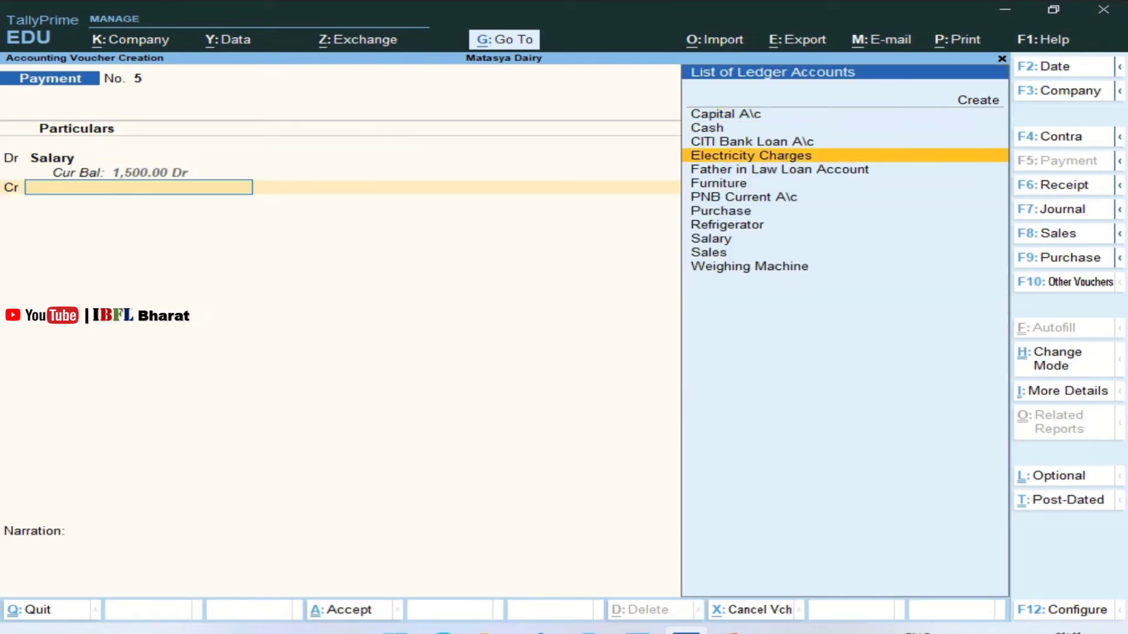
key("Down")
key("Down")
key("Down")
key("Return")
key("alt")
key("alt+Tab")
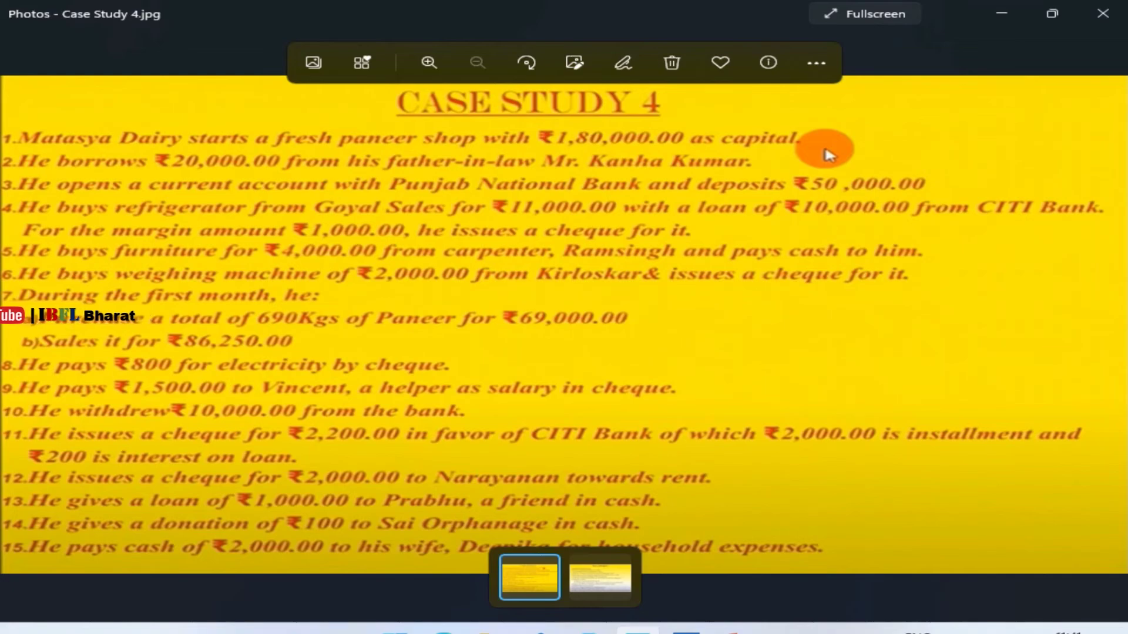
key("alt+Tab")
Credit the bank with 1,500, keep the cheque allocation at its defaults, and save the salary payment voucher without a narration.
key("Return")
key("Return")
key("Return")
key("Return")
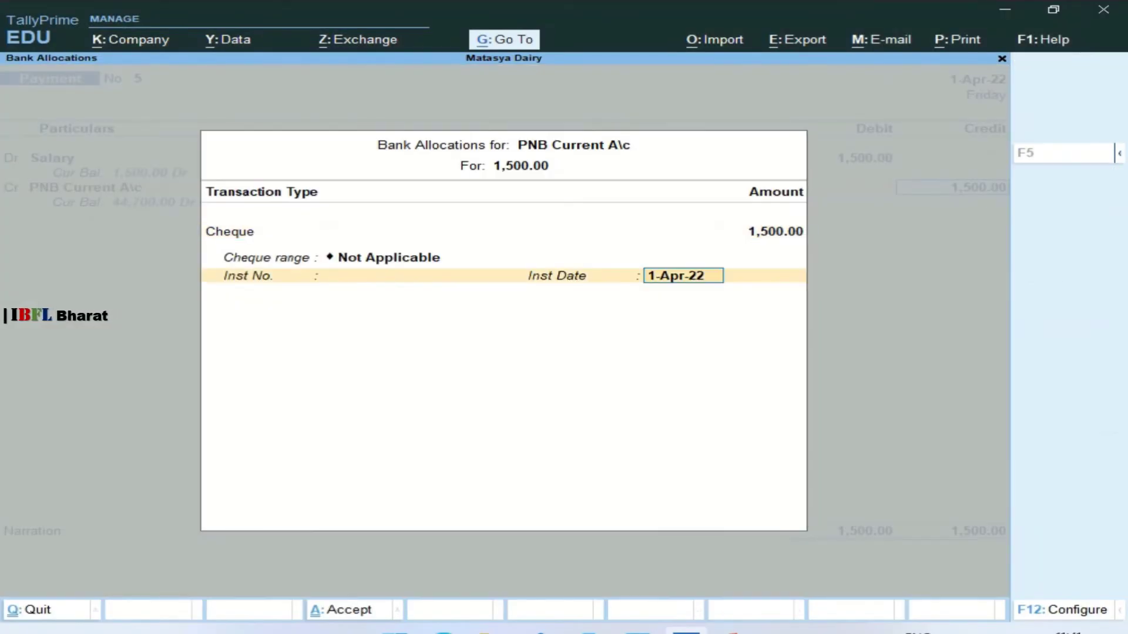
key("Return")
key("Return")
key("Return")
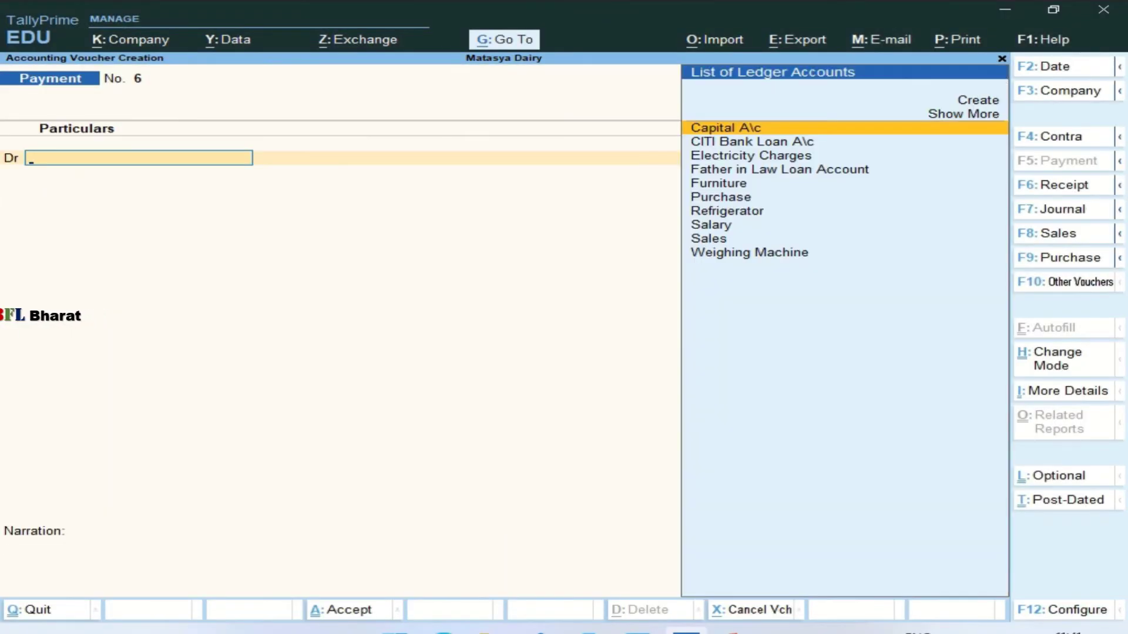
Check the bank withdrawal in the Case Study 4 image and switch to a Contra voucher for it.
key("alt+Tab")
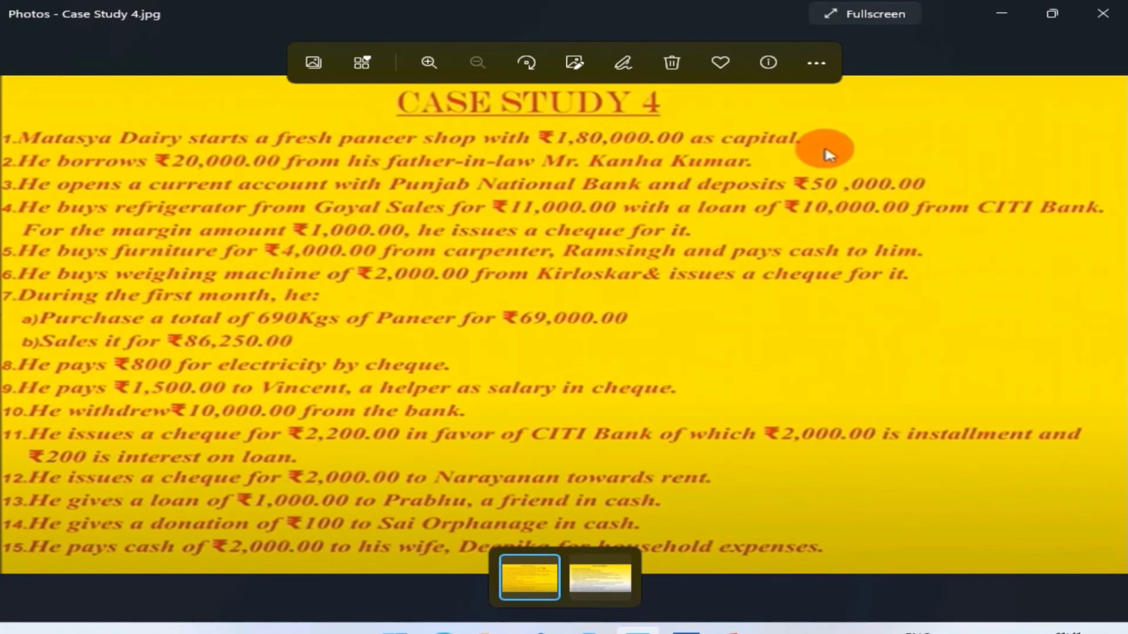
key("alt+Tab")
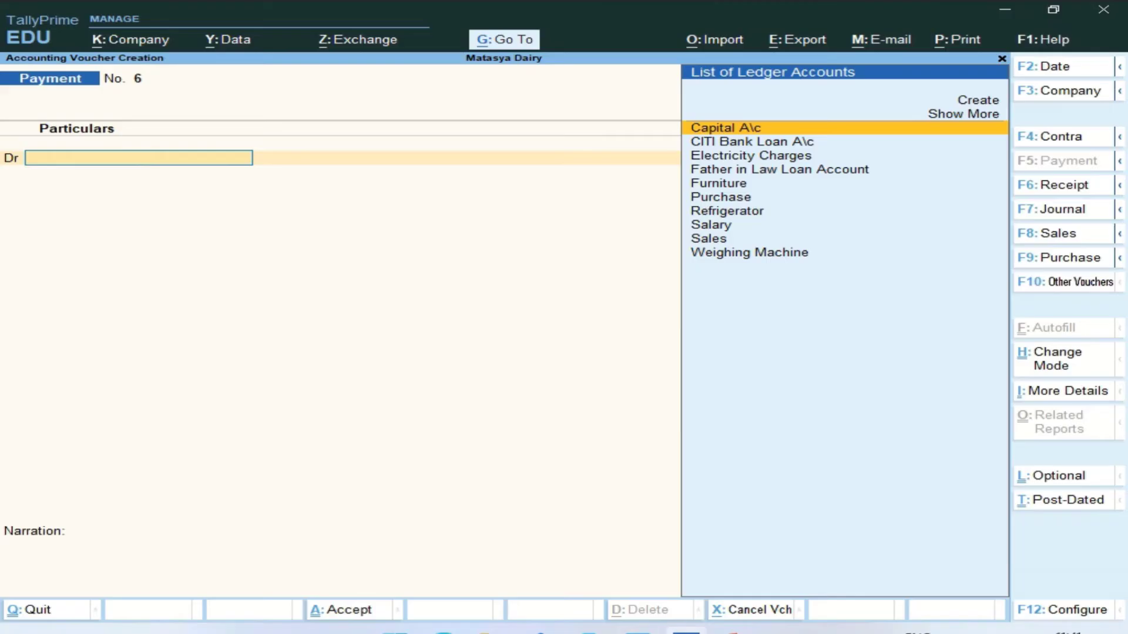
key("F4")
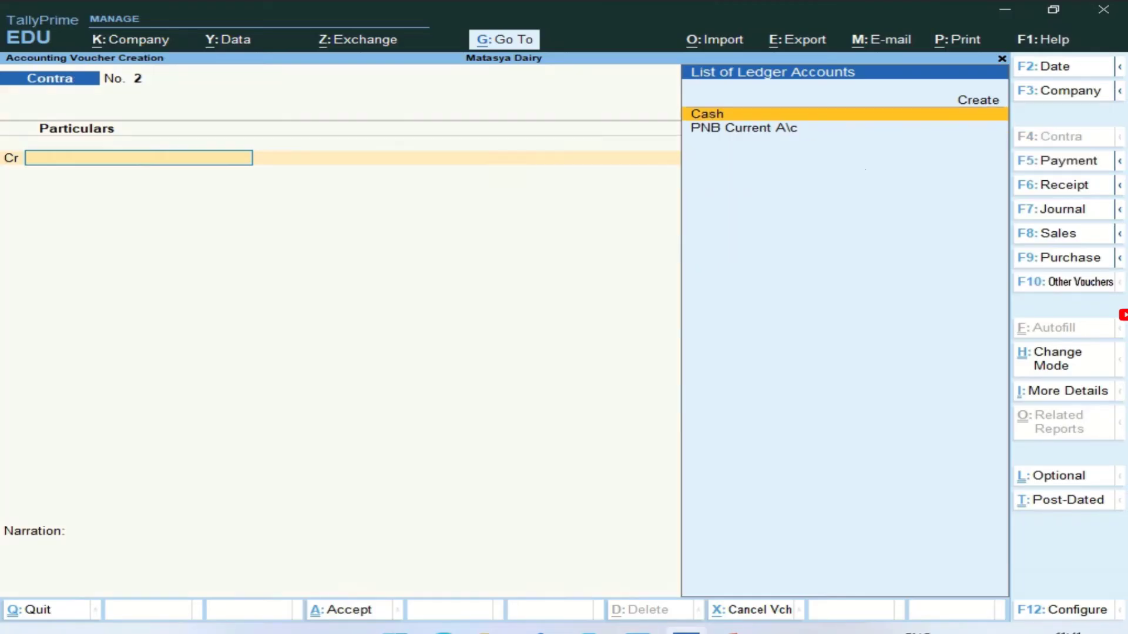
key("alt+Tab")
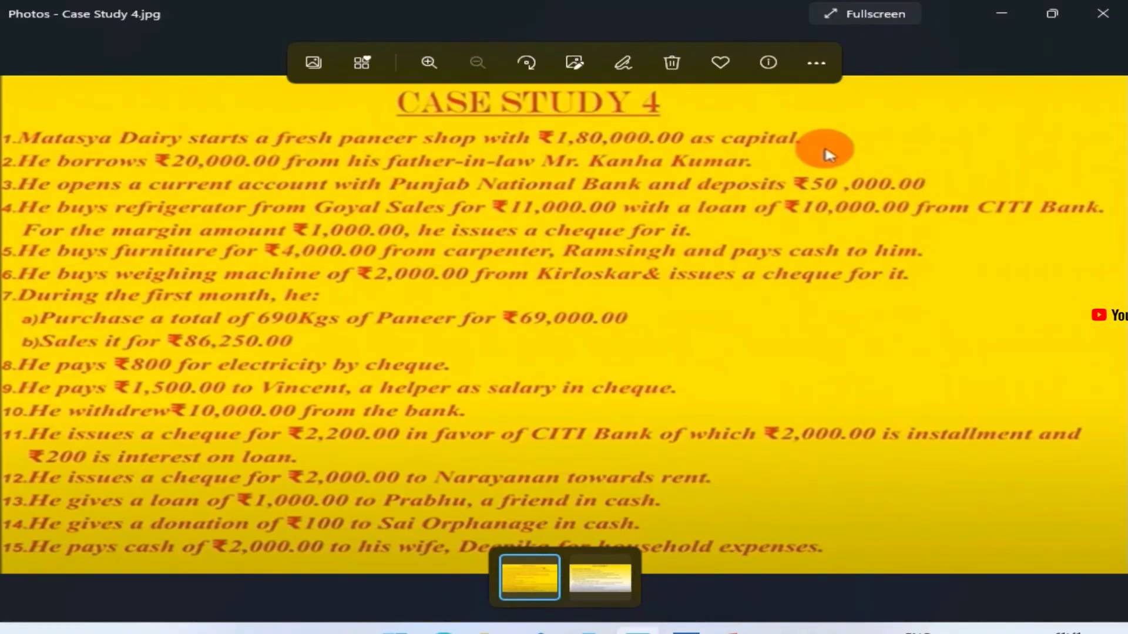
key("alt+Tab")
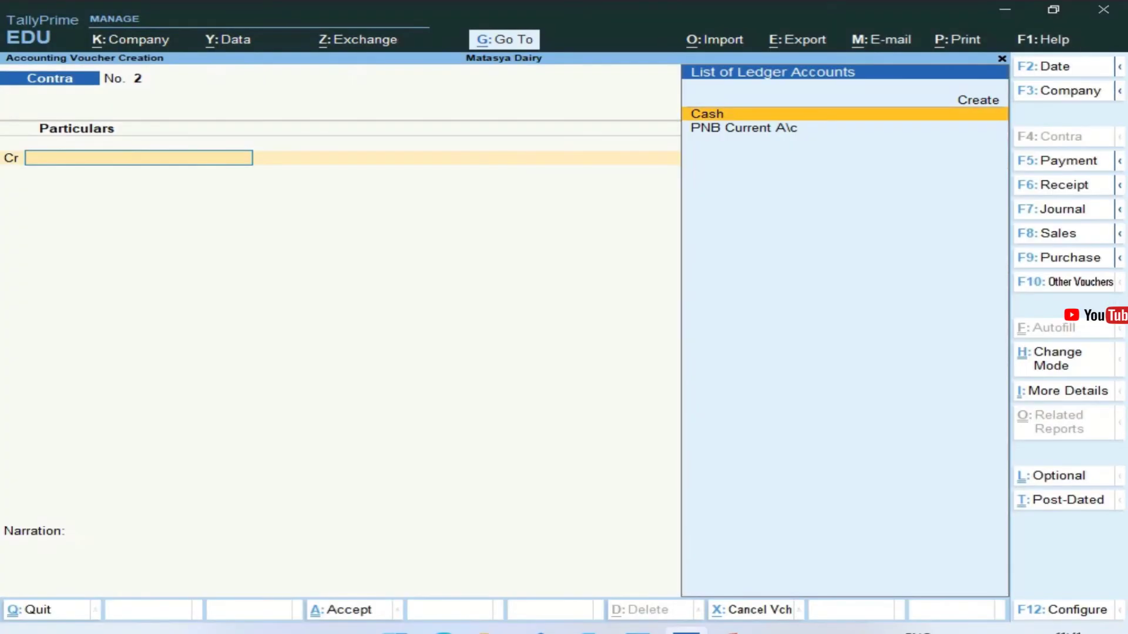
Credit PNB Current A\c with 10,000 in the contra voucher and accept the default cheque allocation.
key("Down")
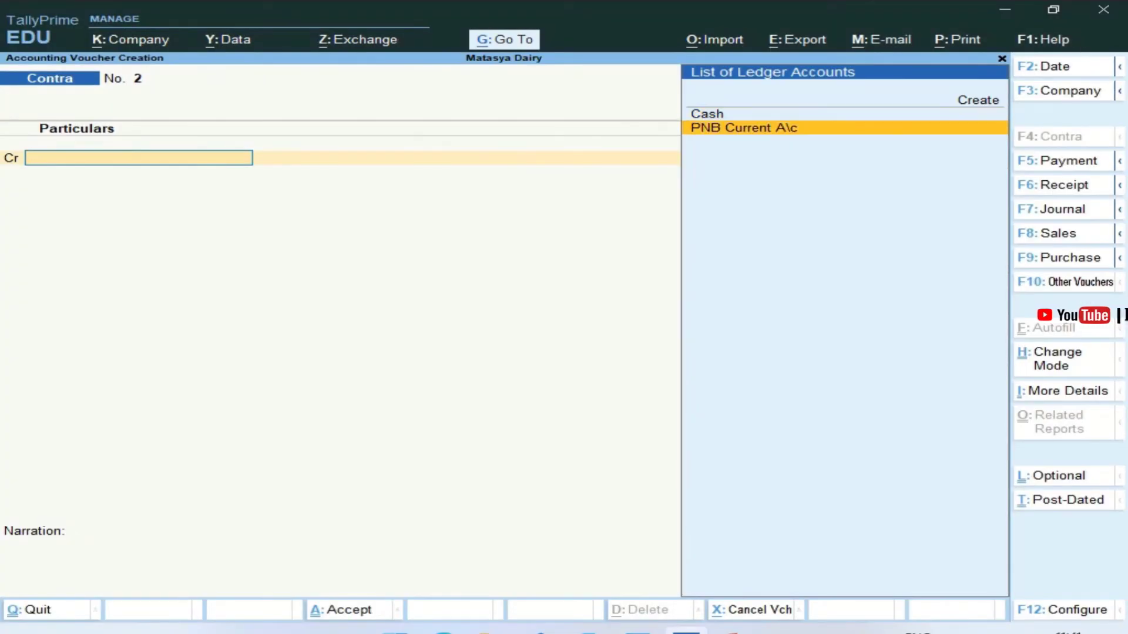
key("Return")
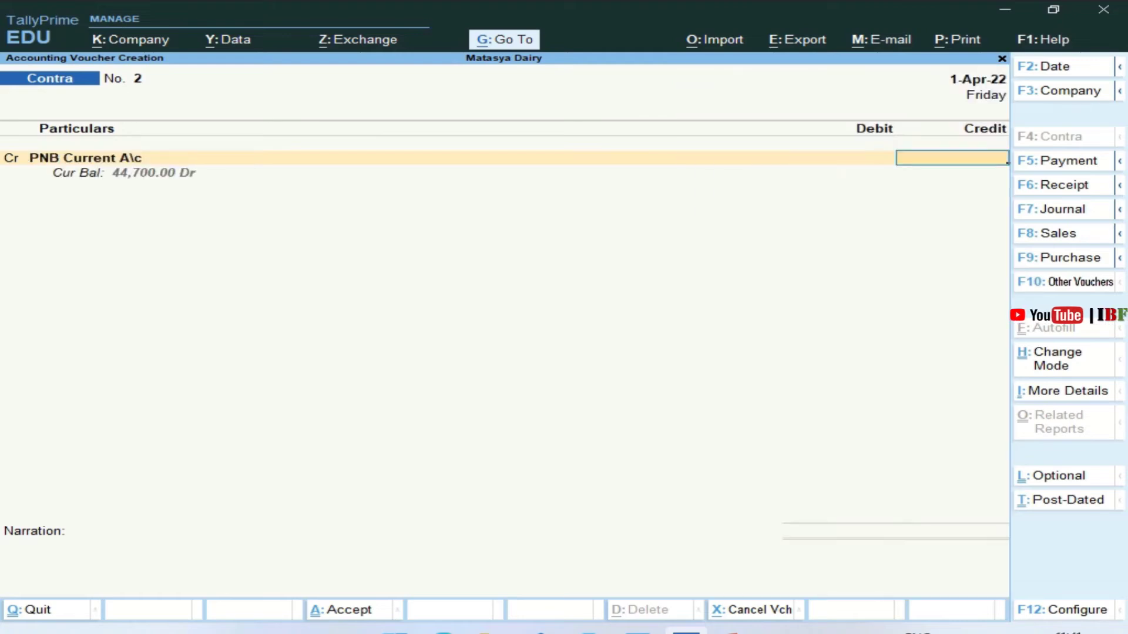
type("10,000")
key("Return")
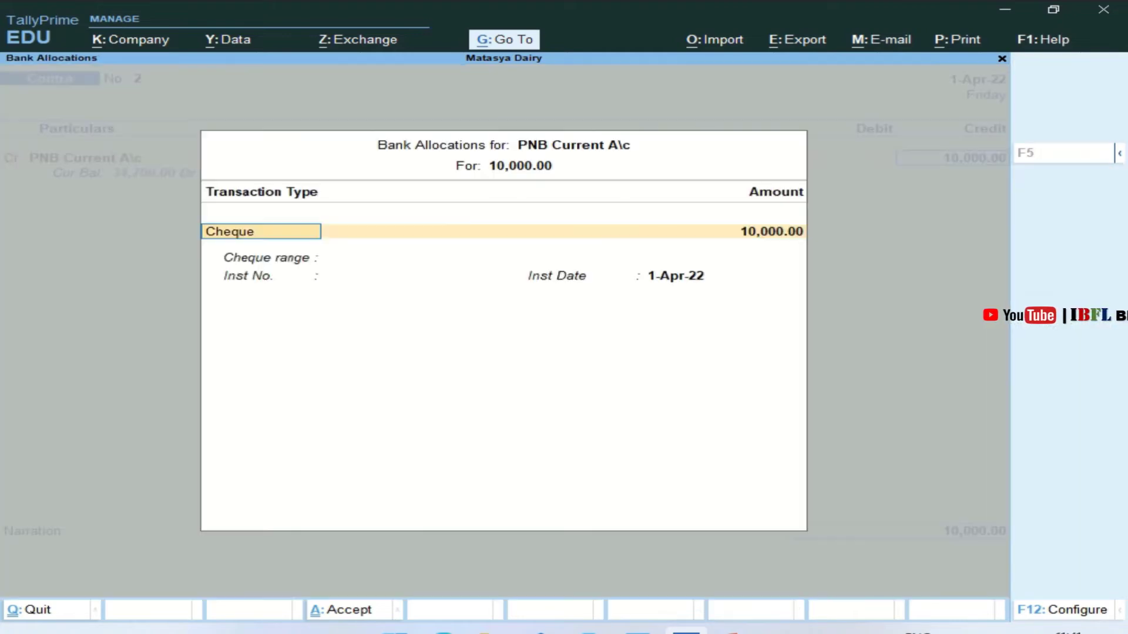
key("Return")
key("Return")
Debit Cash with 10,000, recheck the withdrawal in the Case Study 4 image, and save the contra voucher without a narration.
key("Down")
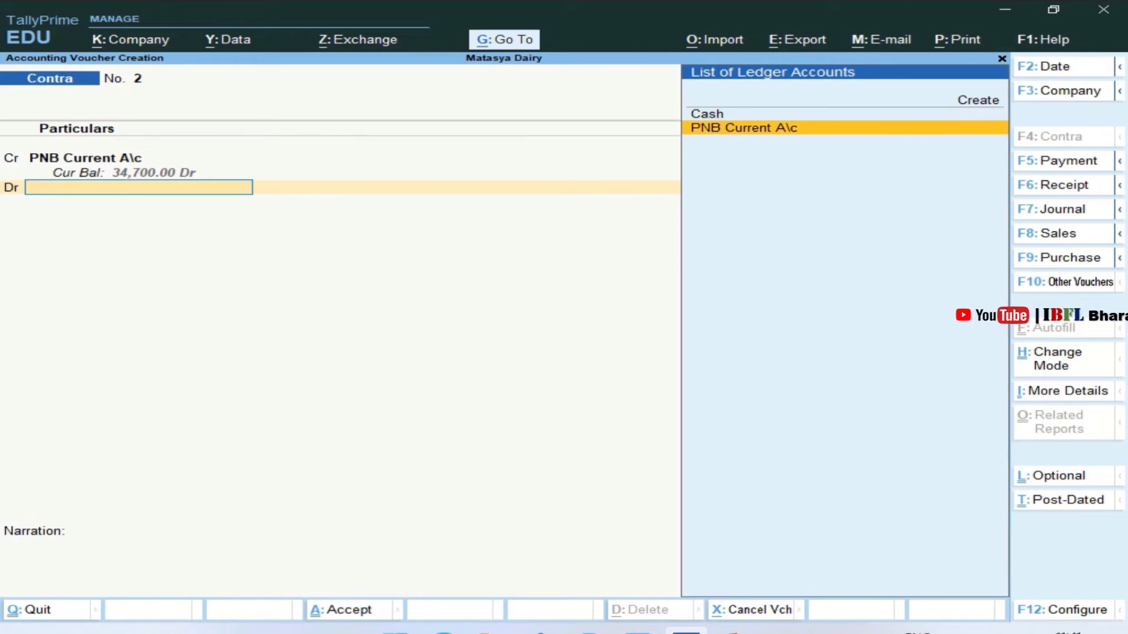
key("Up")
key("Return")
key("Return")
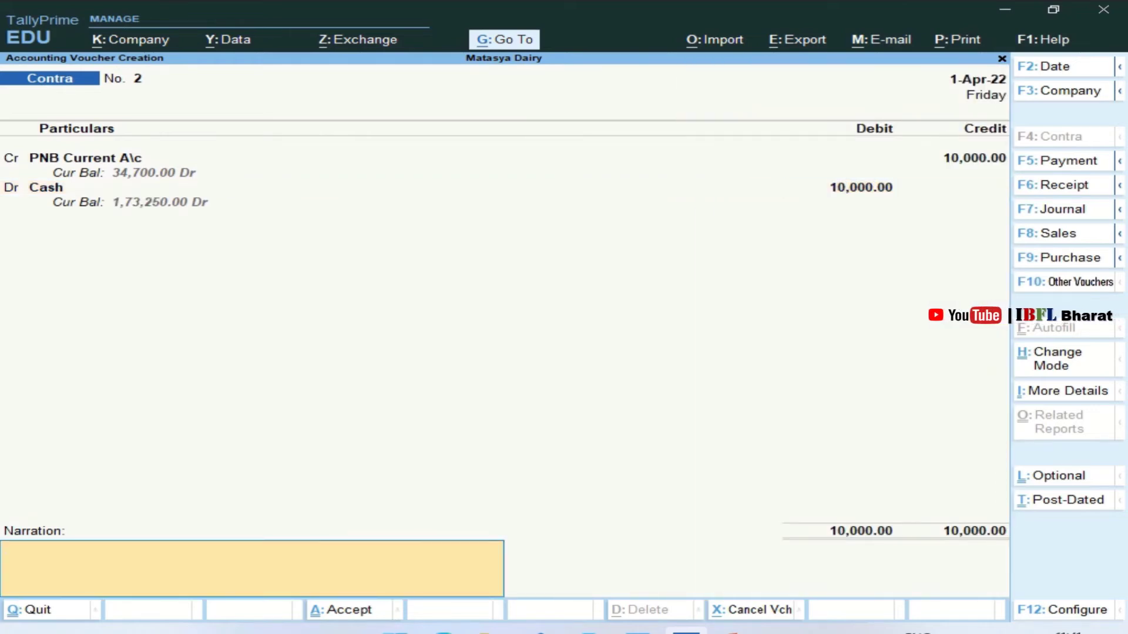
key("alt+Tab")
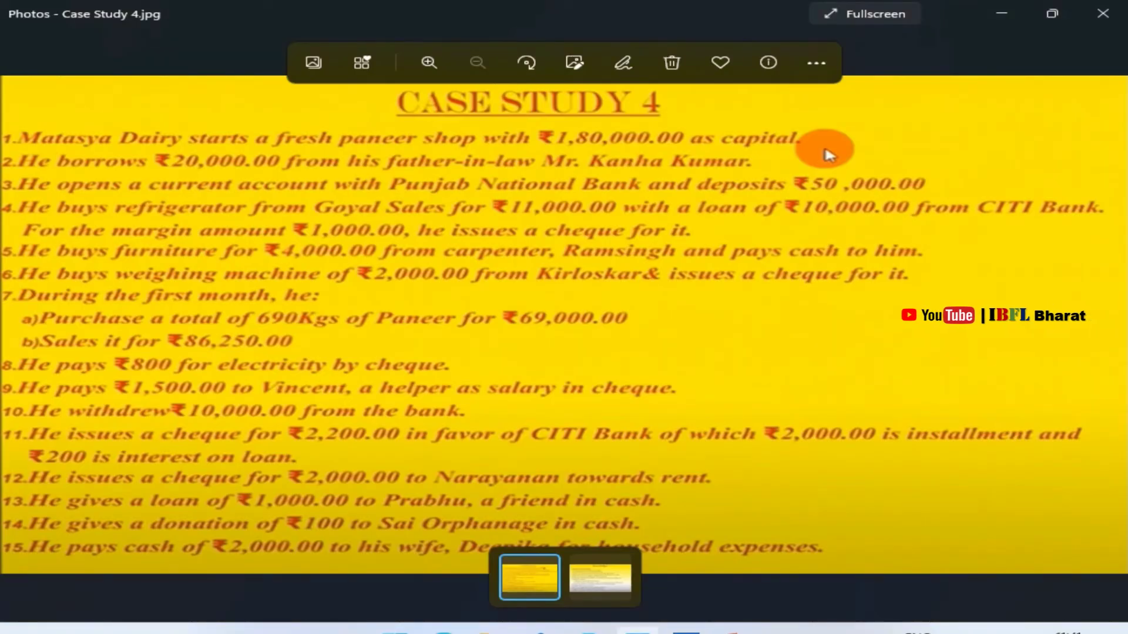
key("alt+Tab")
key("Return")
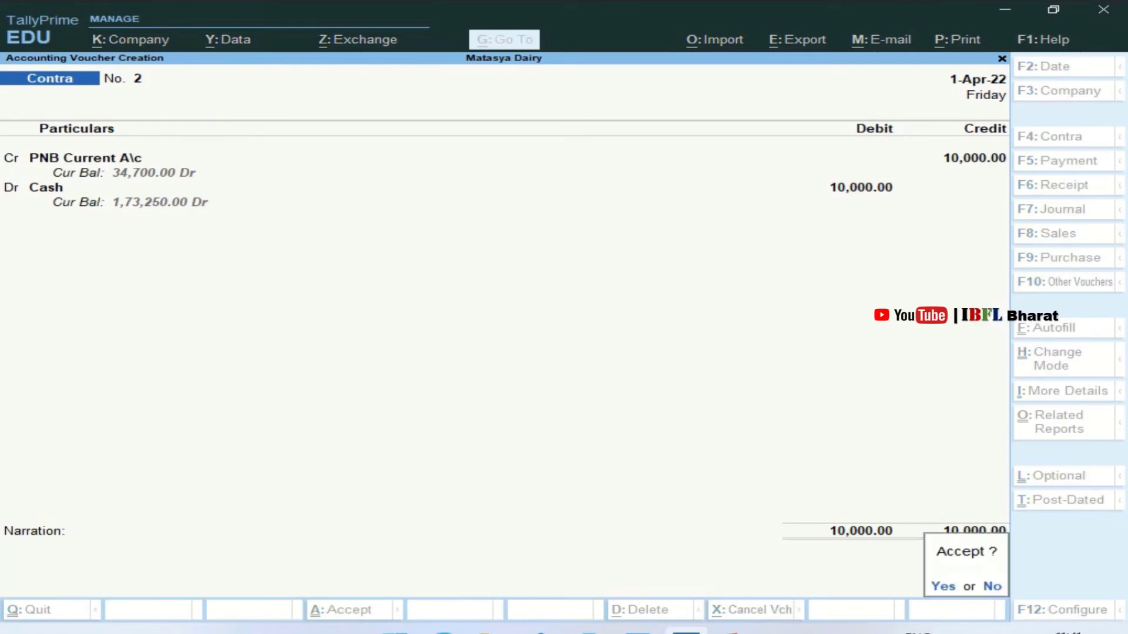
key("Return")
Check the CITI Bank cheque transaction in the Case Study 4 image and debit CITI Bank Loan A\c with 2000 in a new Payment voucher.
key("alt+Tab")
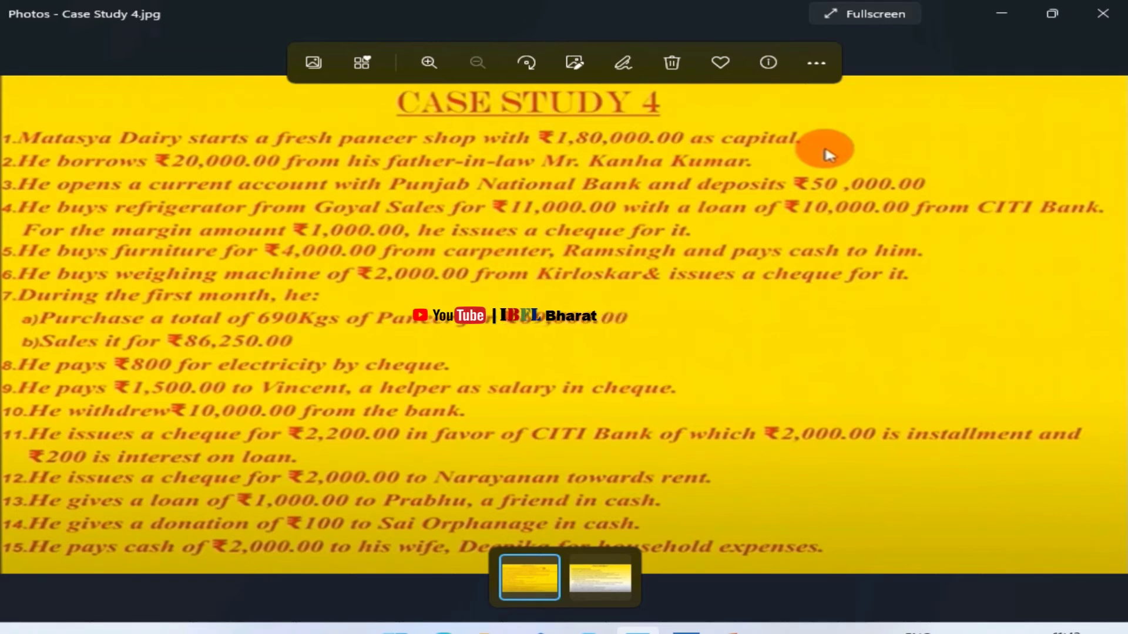
key("alt+Tab")
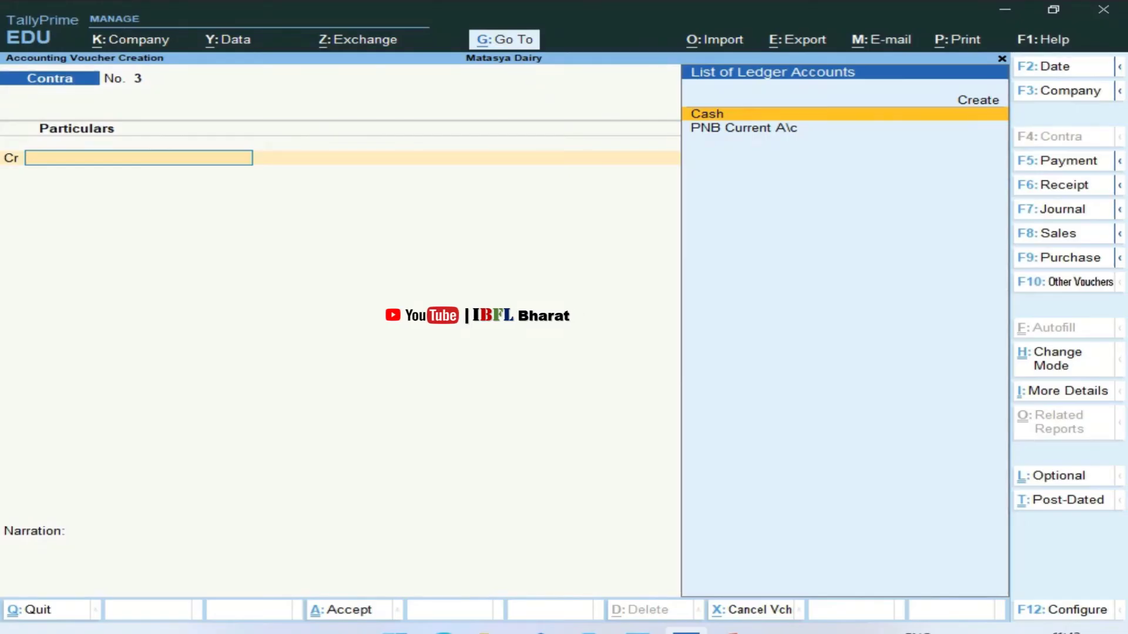
key("F5")
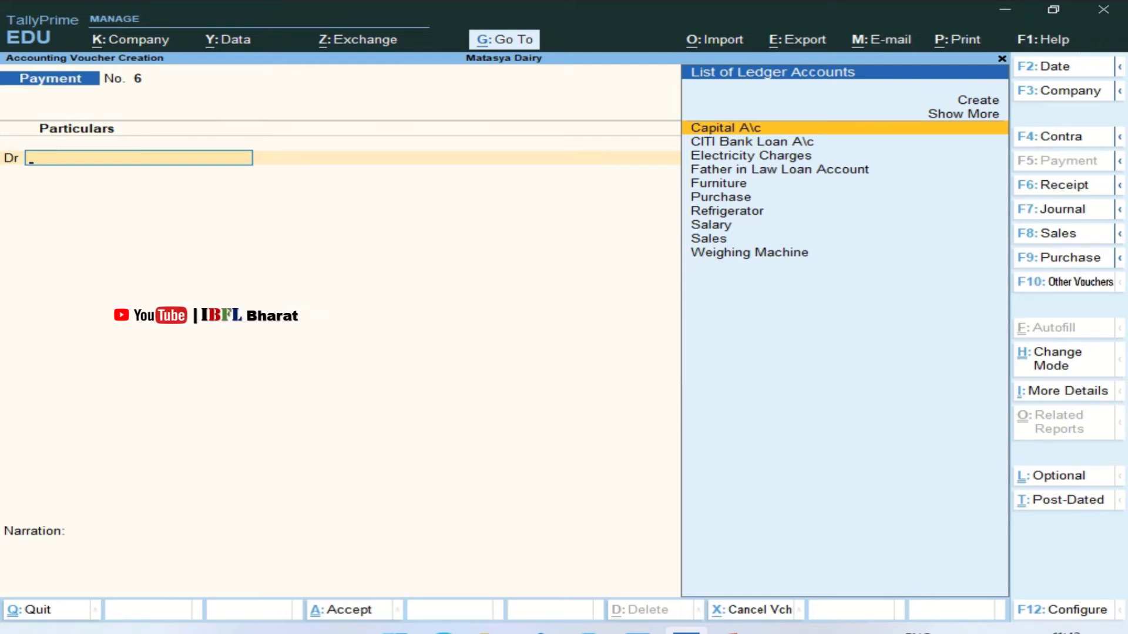
key("Down")
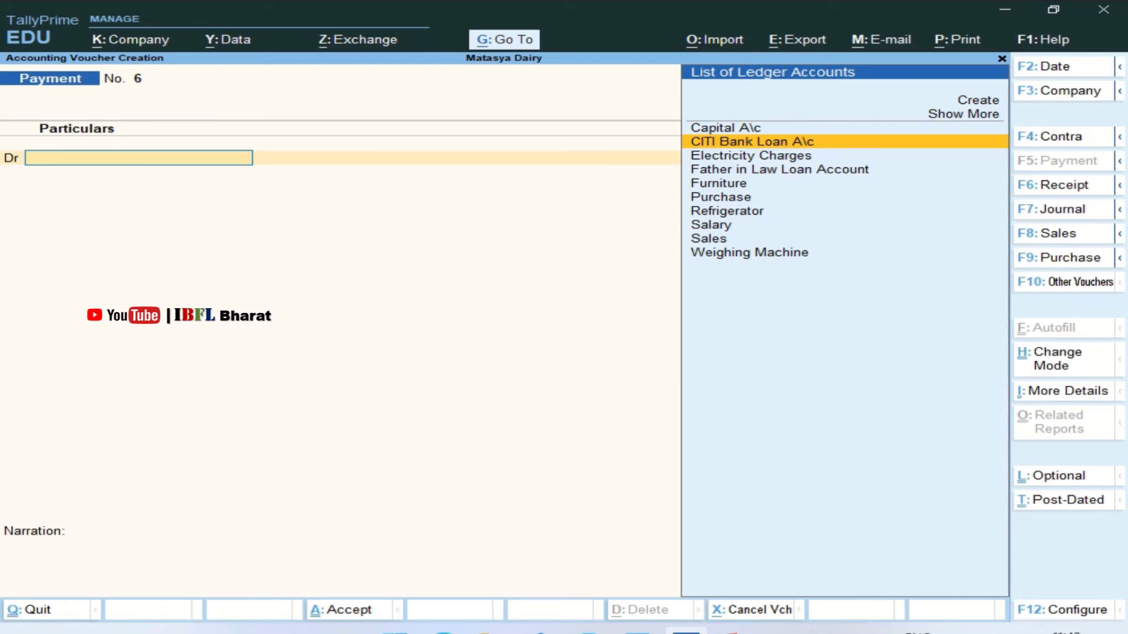
key("Return")
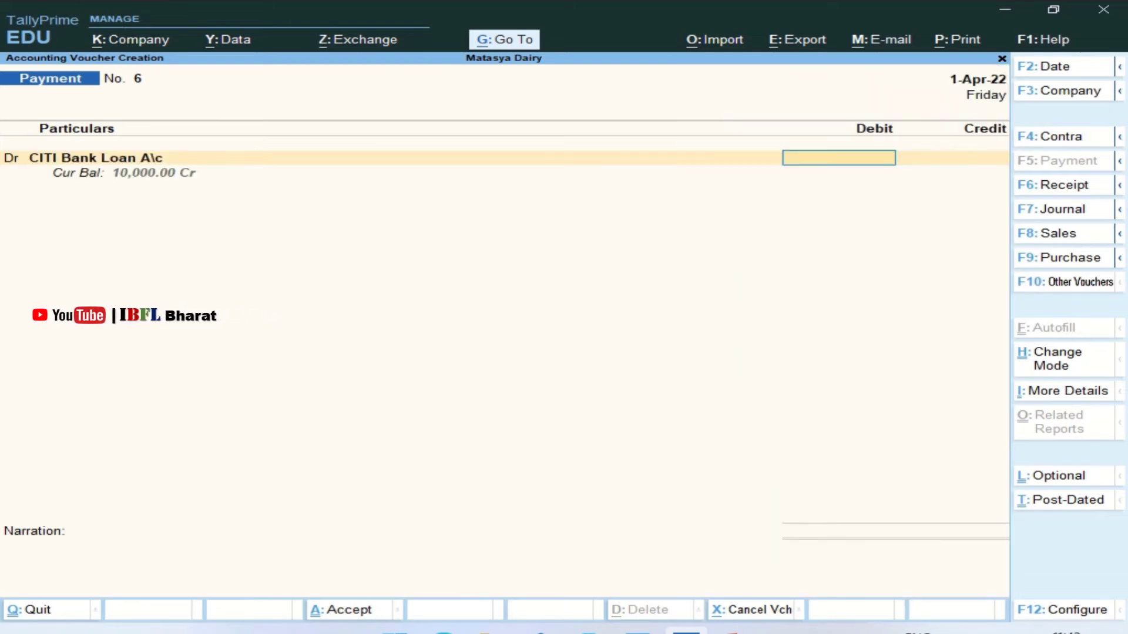
type("2000")
key("Return")
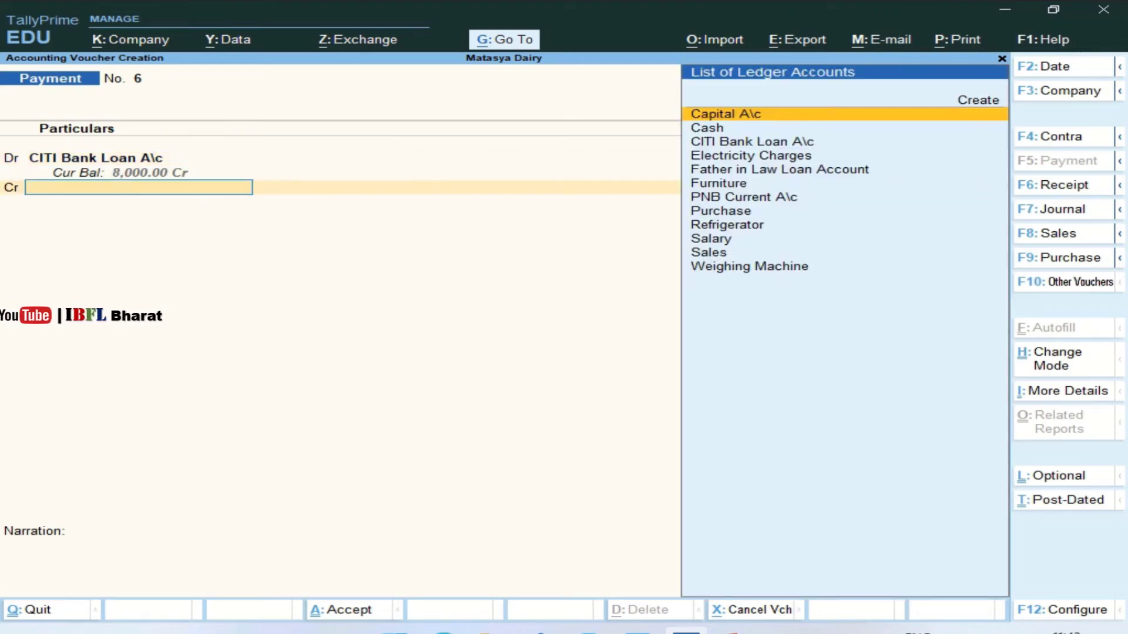
Change the second entry of the CITI Bank loan payment voucher from credit to debit.
key("BackSpace")
key("d")
key("Return")
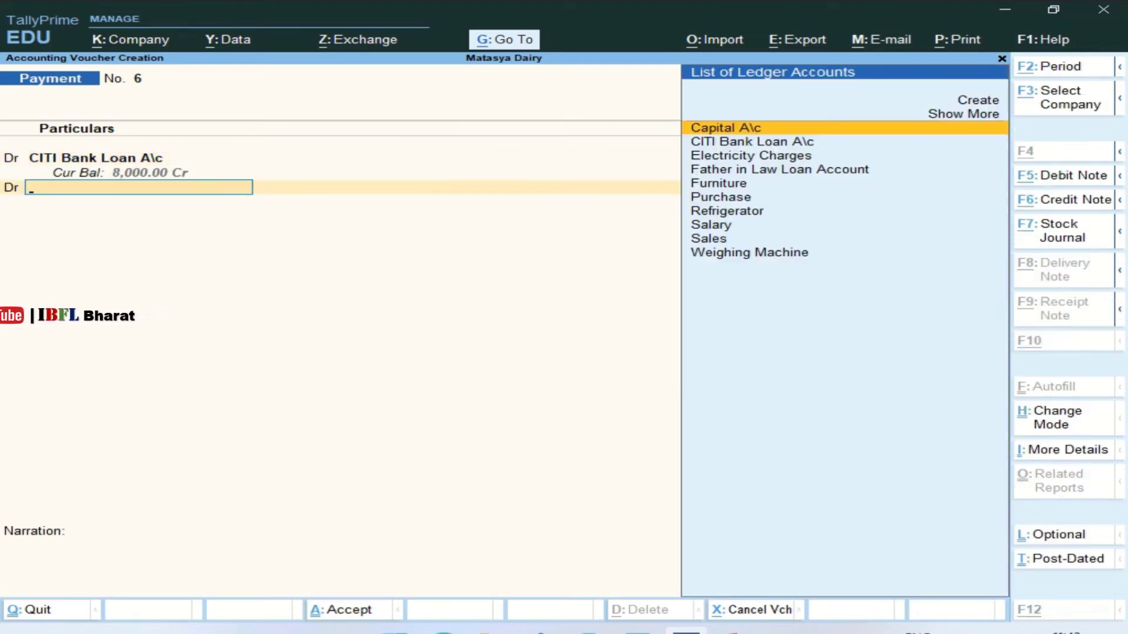
Create a ledger named Intt Paid on Loan under Indirect Expenses for the second debit entry, keeping the other details at their defaults.
key("alt+c")
type("Intt")
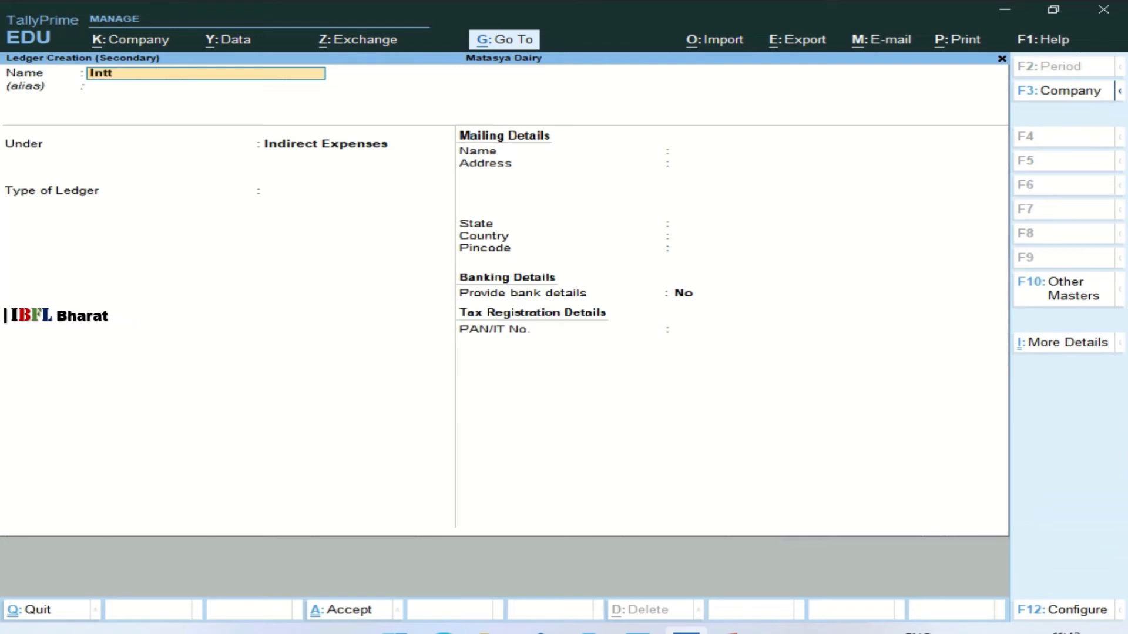
type(" Paid on Lona")
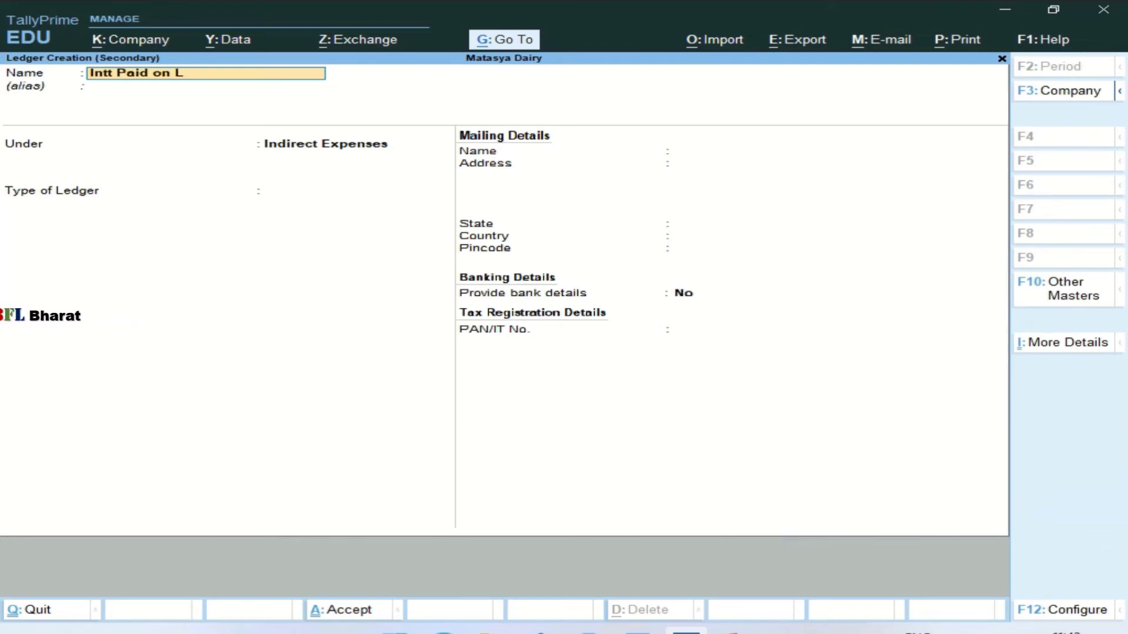
key("BackSpace")
key("BackSpace")
type("an")
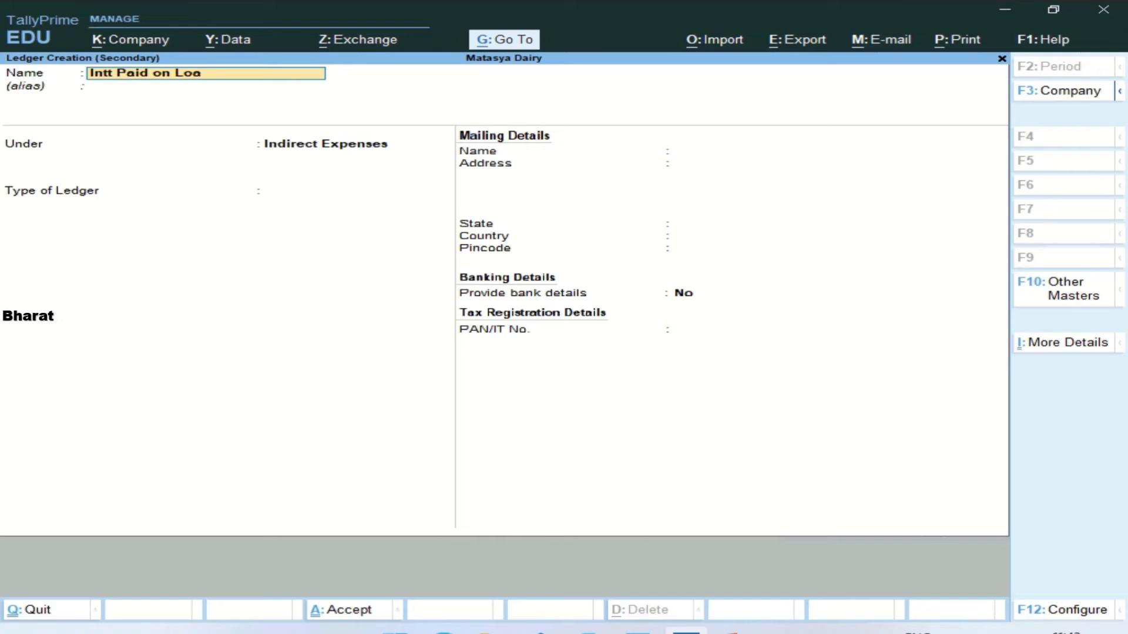
key("Return")
key("Return")
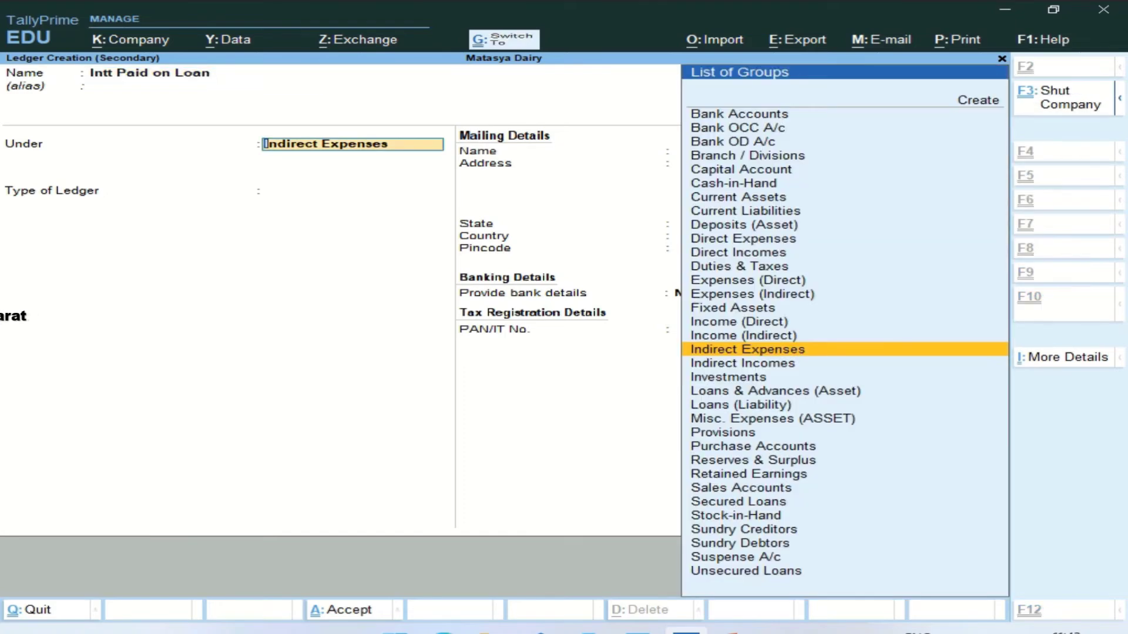
key("ctrl+a")
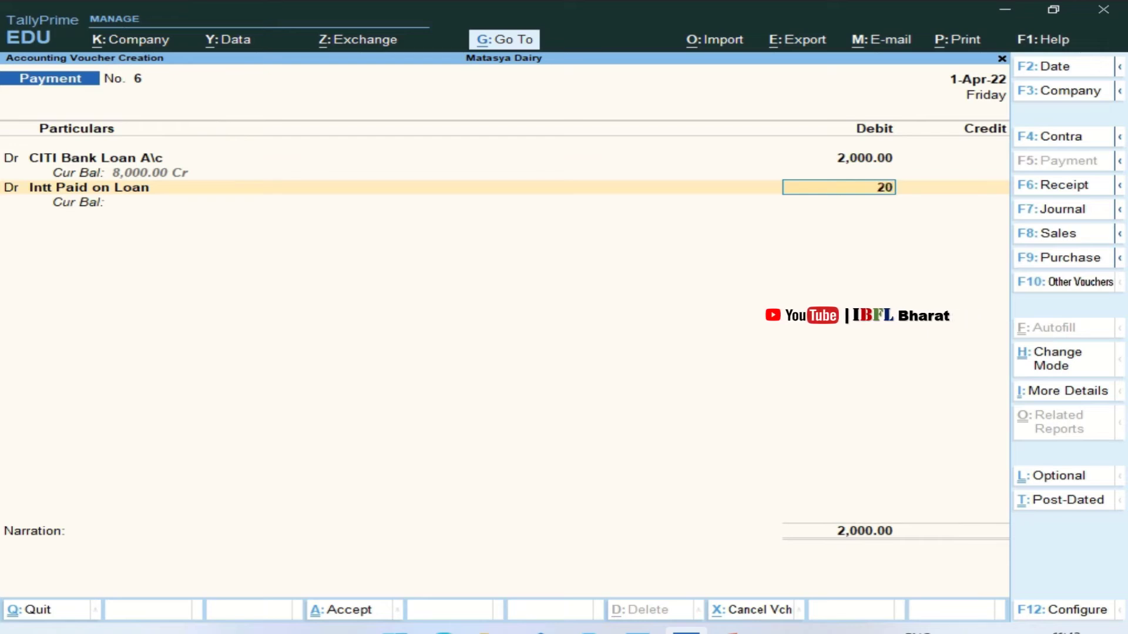
Debit Intt Paid on Loan with 200 and recheck the CITI Bank cheque transaction in the Case Study 4 image.
key("Return")
key("Return")
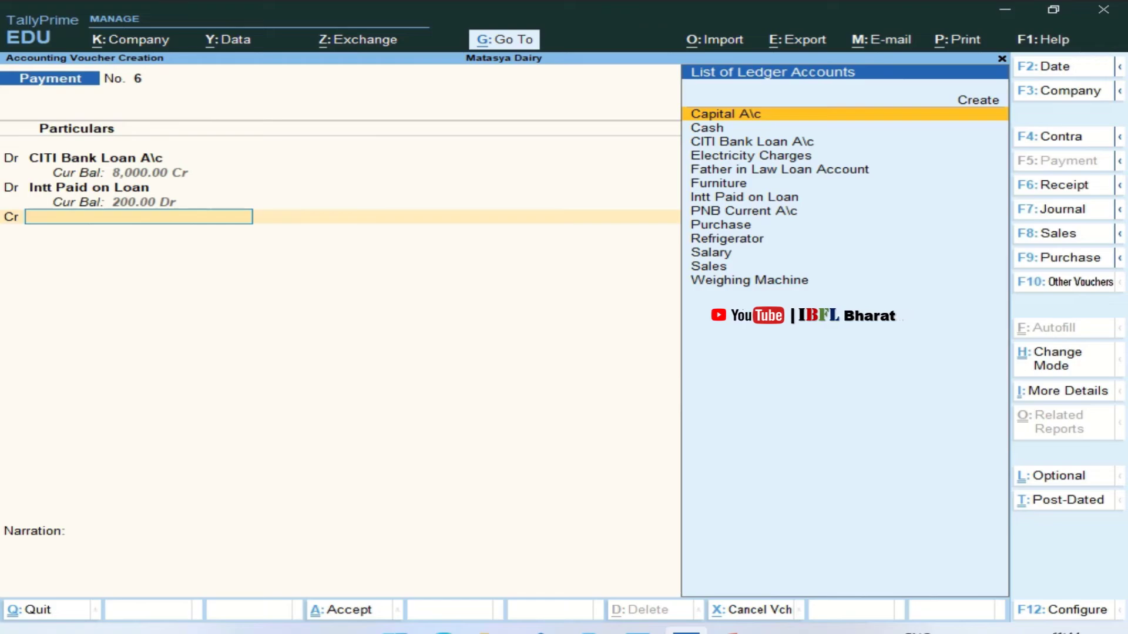
key("alt+Tab")
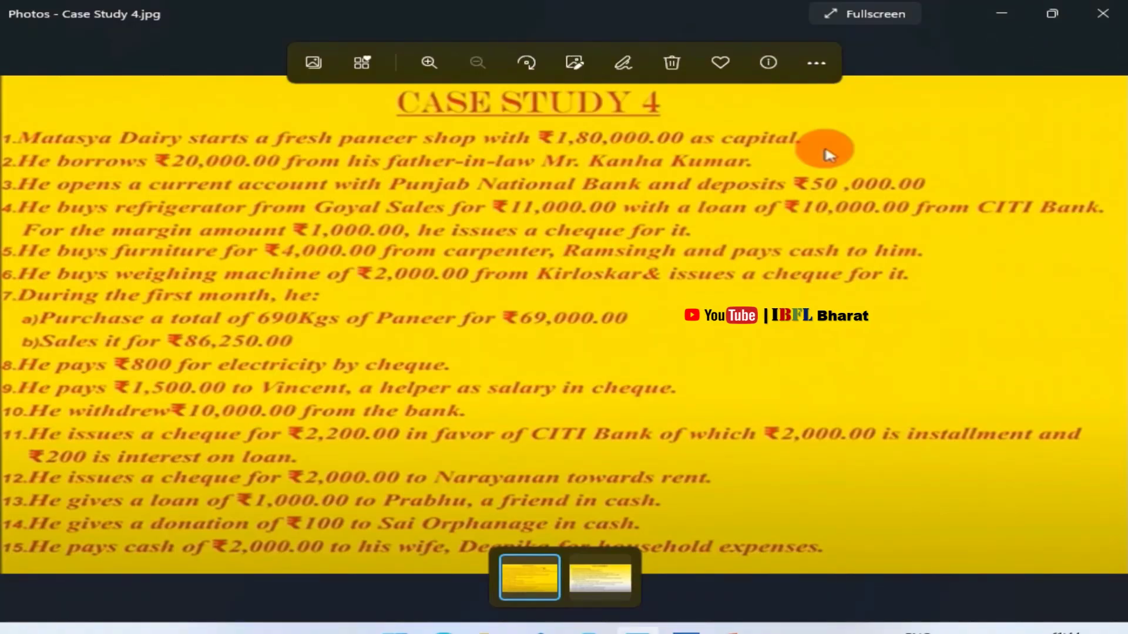
key("alt+Tab")
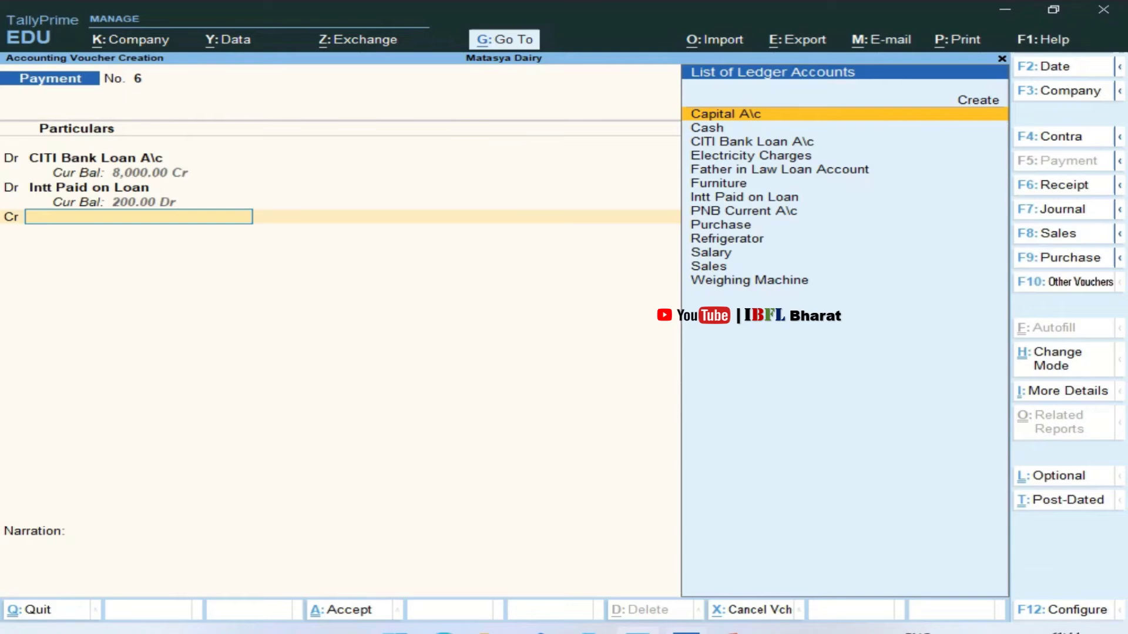
Credit PNB Current A\c with 2,200 in the CITI Bank loan payment voucher.
key("Down")
key("Down")
key("Down")
key("Down")
key("Down")
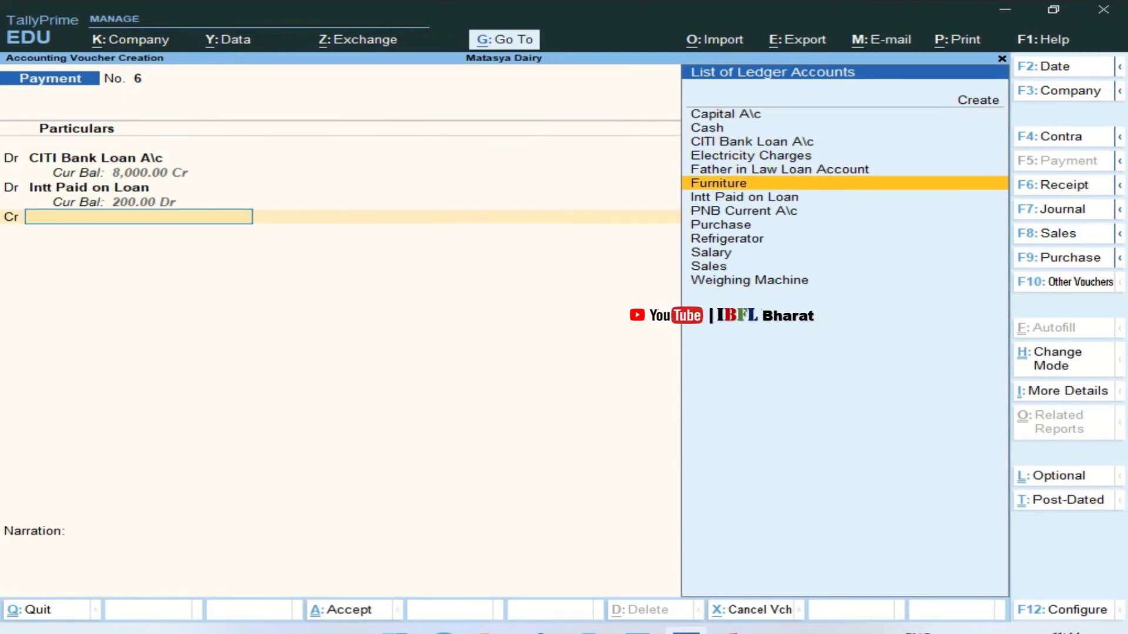
key("Down")
key("Down")
key("Return")
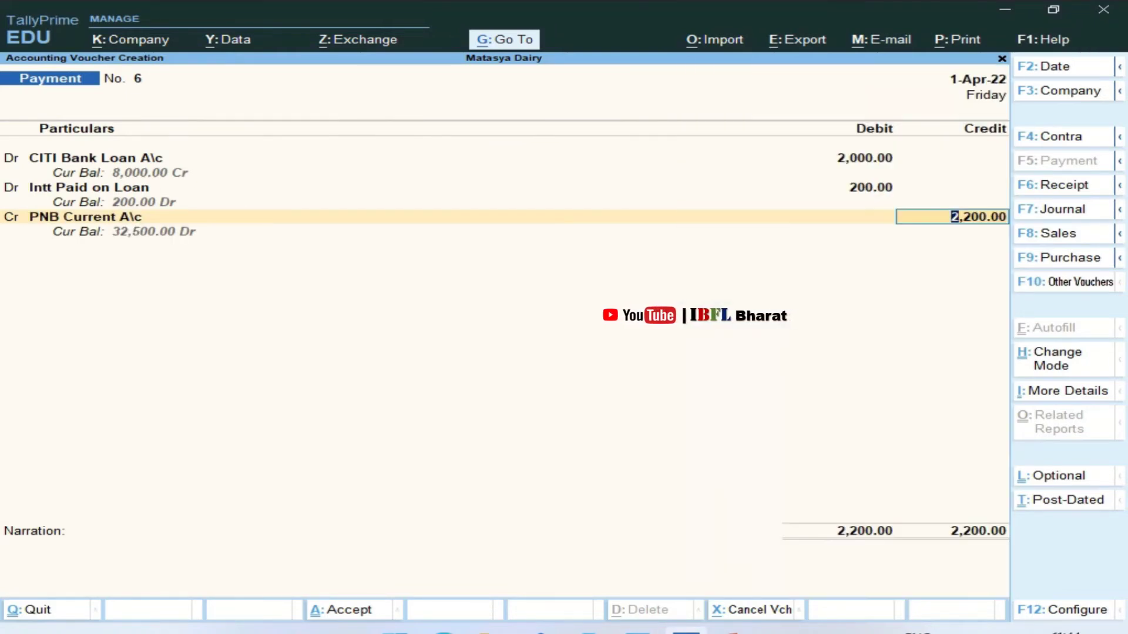
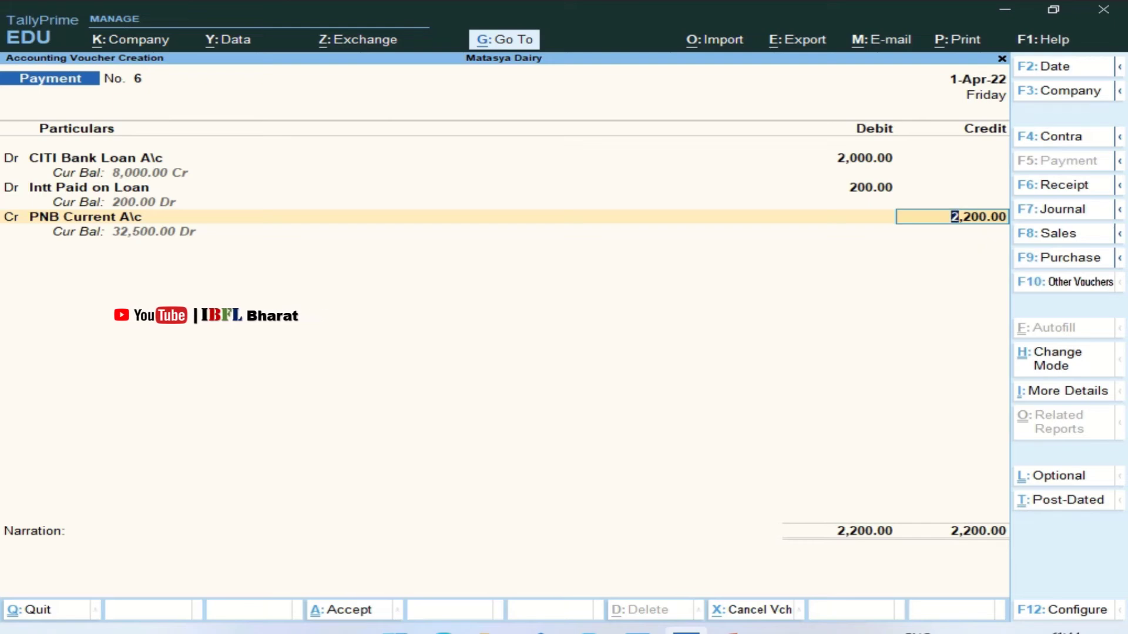
Keep the 2,200 cheque allocation for PNB Current A\c at its defaults and save the loan payment voucher without a narration.
key("Return")
key("Return")
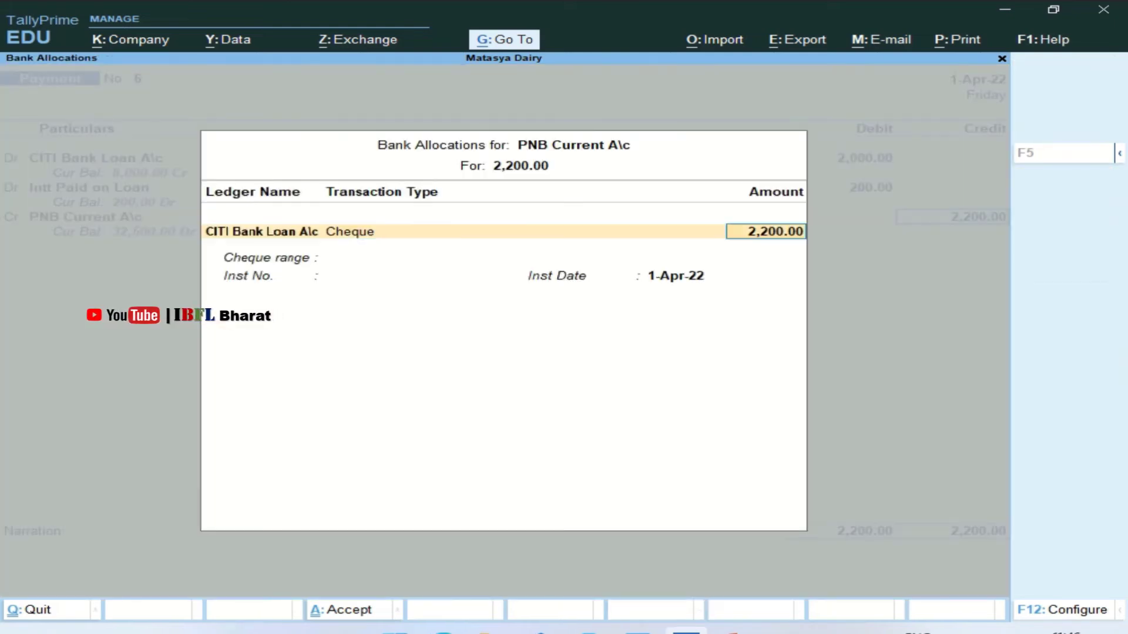
key("Return")
key("Return")
key("Return")
key("Return")
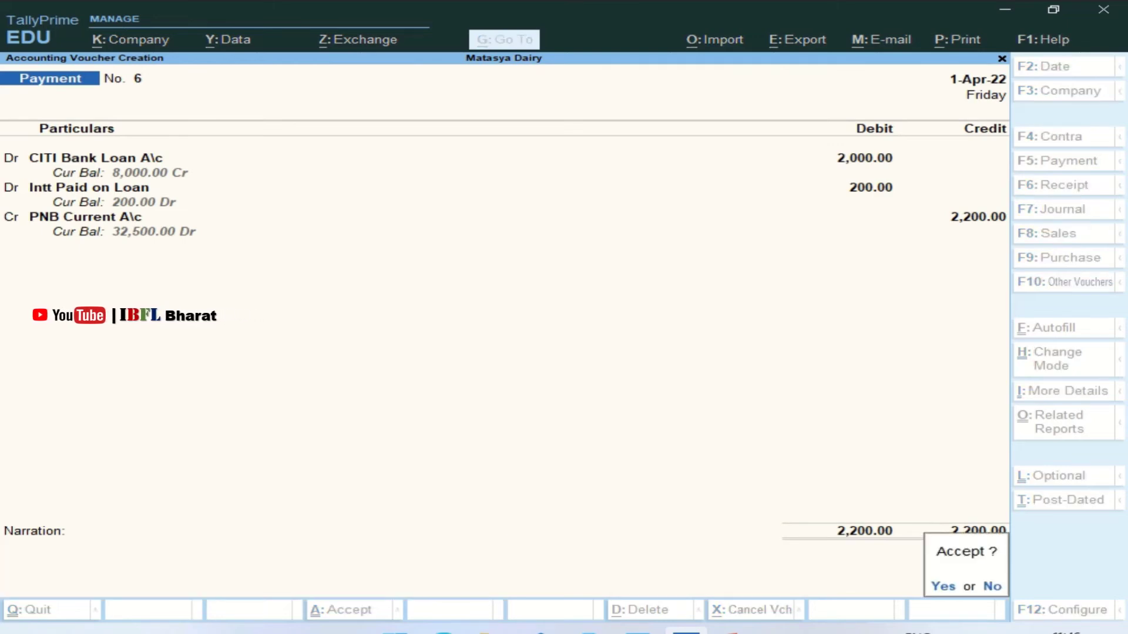
key("Return")
Check the rent transaction in the Case Study 4 image and create a ledger named Rent under Indirect Expenses.
key("alt+Tab")
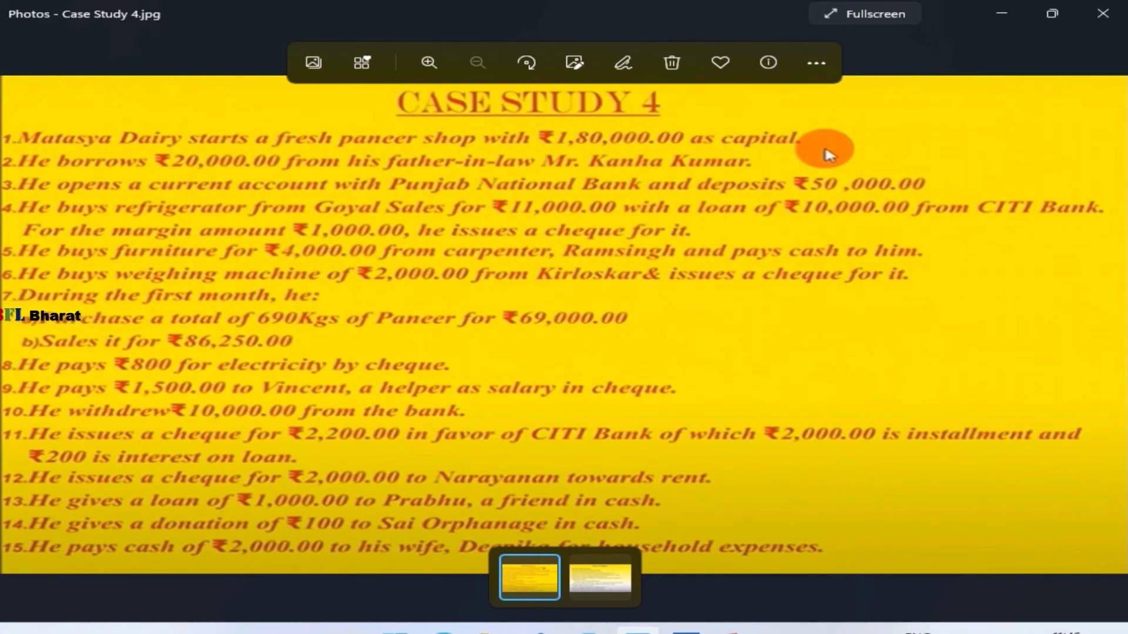
key("alt+Tab")
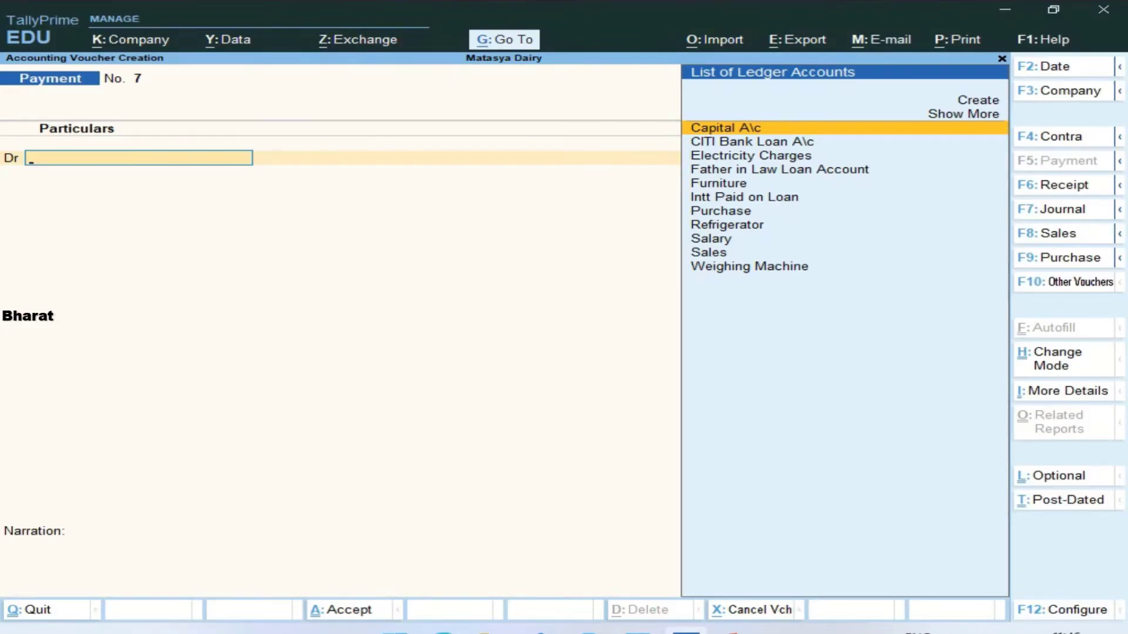
key("alt+c")
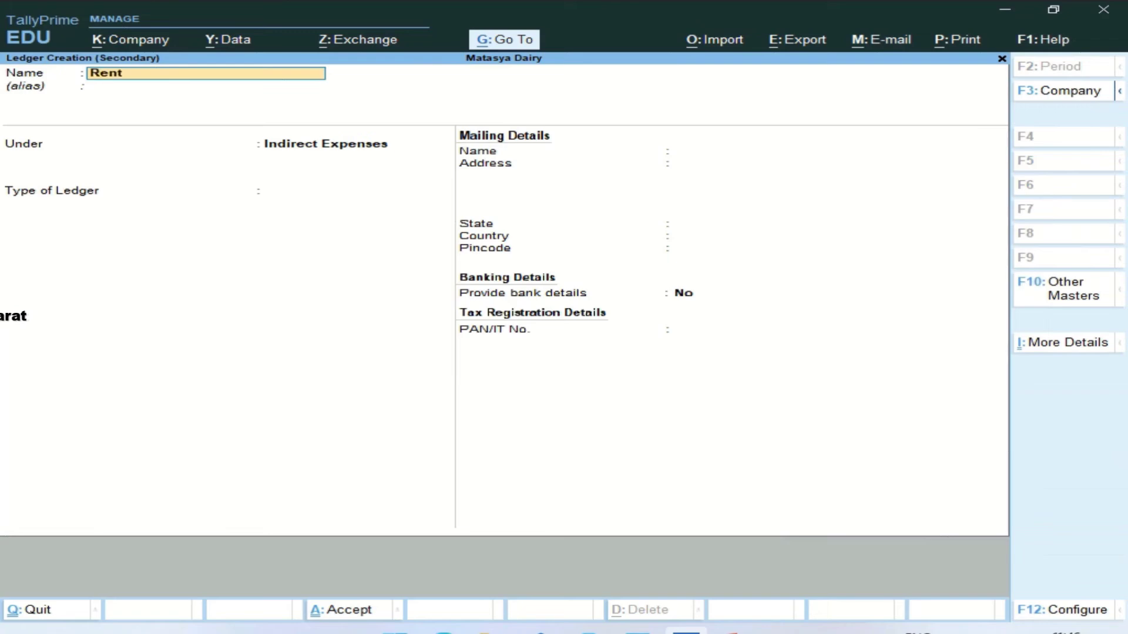
key("Return")
key("ctrl+a")
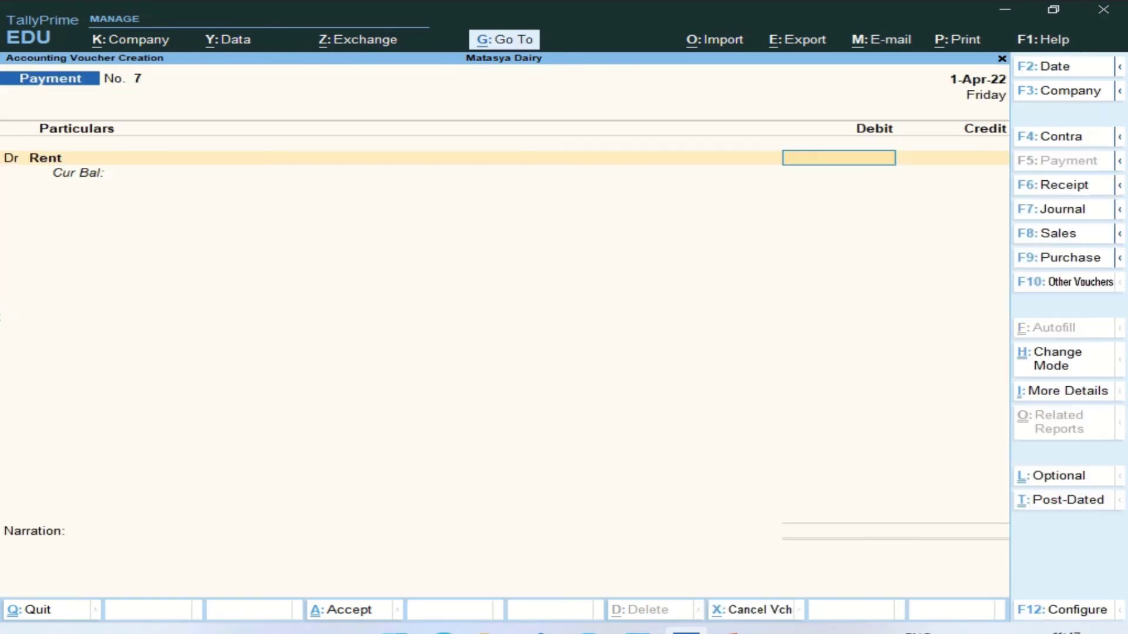
Debit Rent with 2,000 and credit PNB Current A\c with 2,000 in the payment voucher.
type("20000")
key("Return")
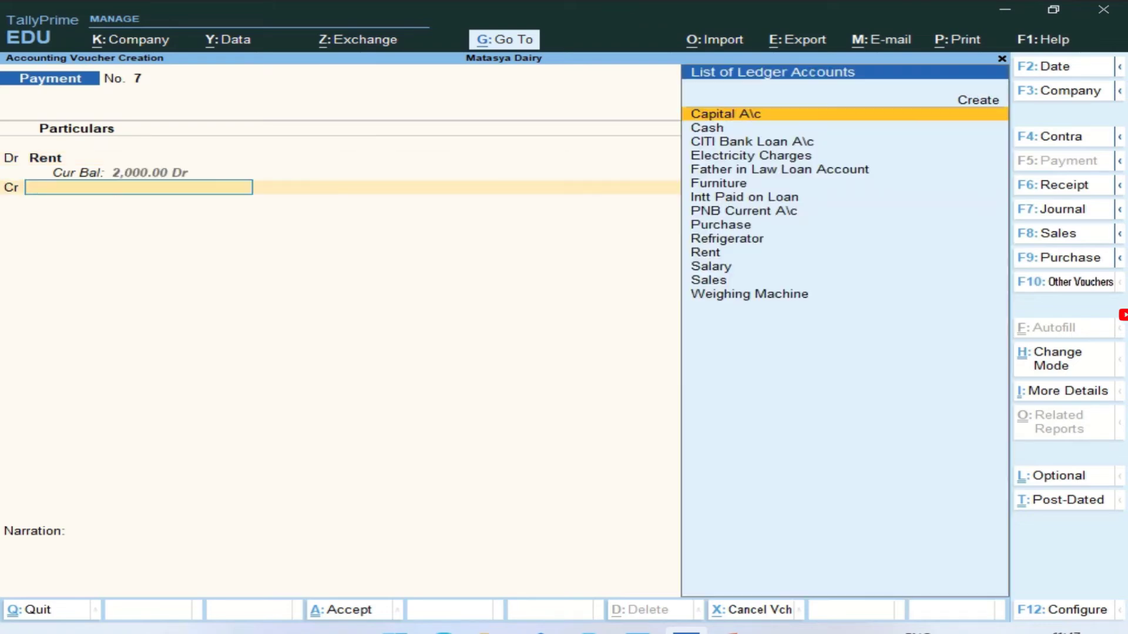
key("Down")
key("Down")
key("Down")
key("Down")
key("Down")
key("Down")
key("Down")
key("Return")
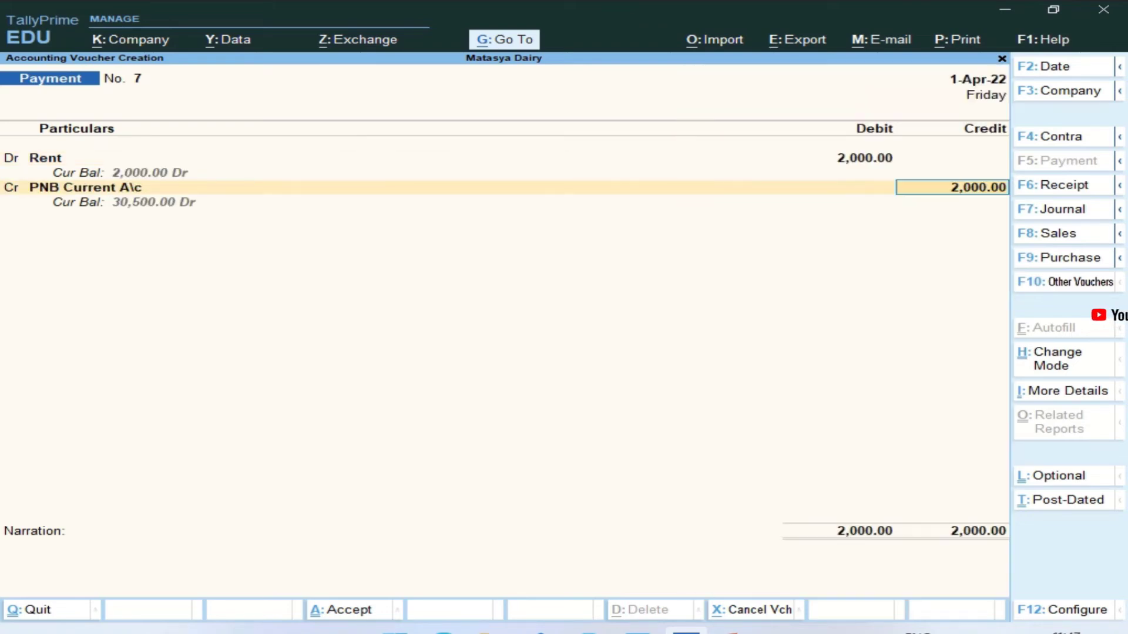
Keep the bank allocation for the rent cheque at its defaults and save the payment voucher without a narration.
key("Return")
key("Return")
key("Return")
key("Return")
key("Return")
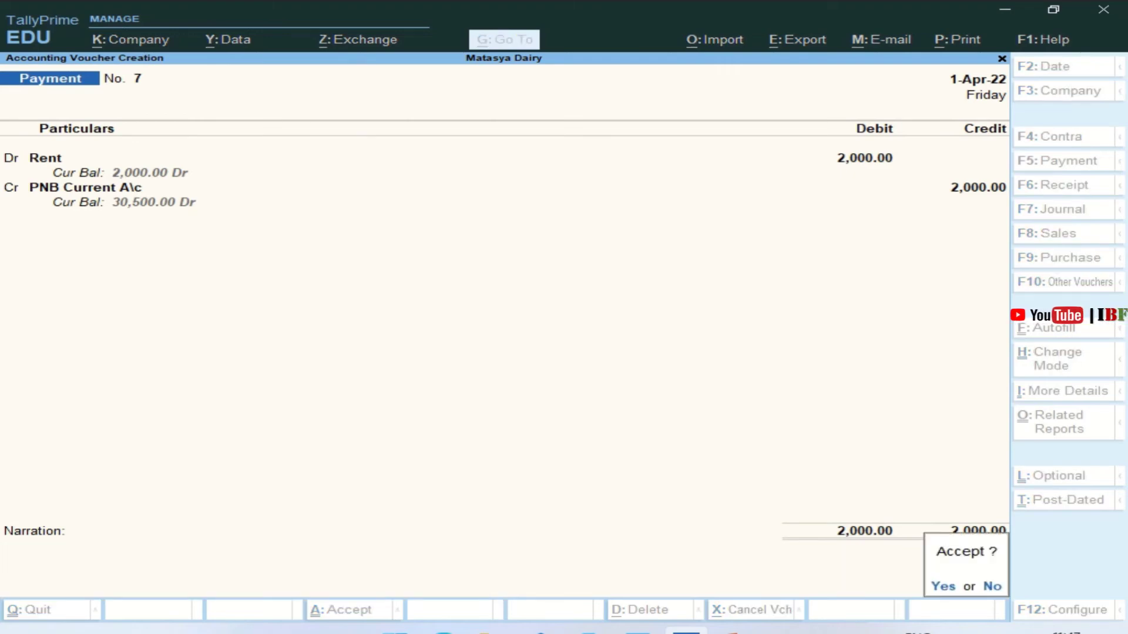
key("Return")
Check the friend's cash loan in the Case Study 4 image and set up the friend's loan ledger under Loans & Advances (Asset).
key("alt+Tab")
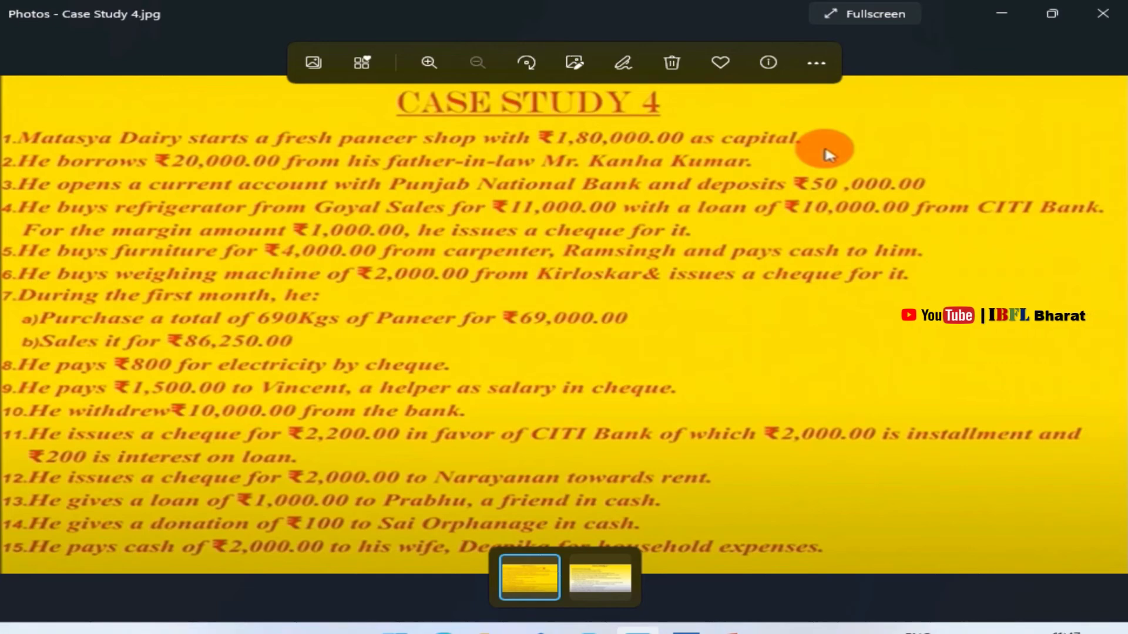
key("alt+Tab")
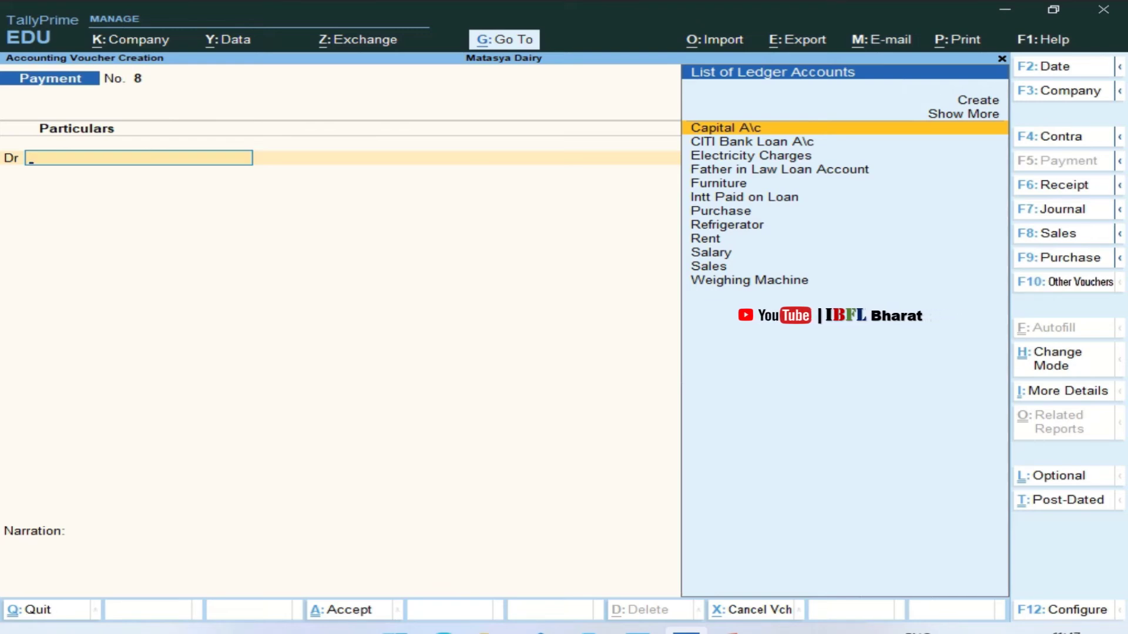
key("alt+Tab")
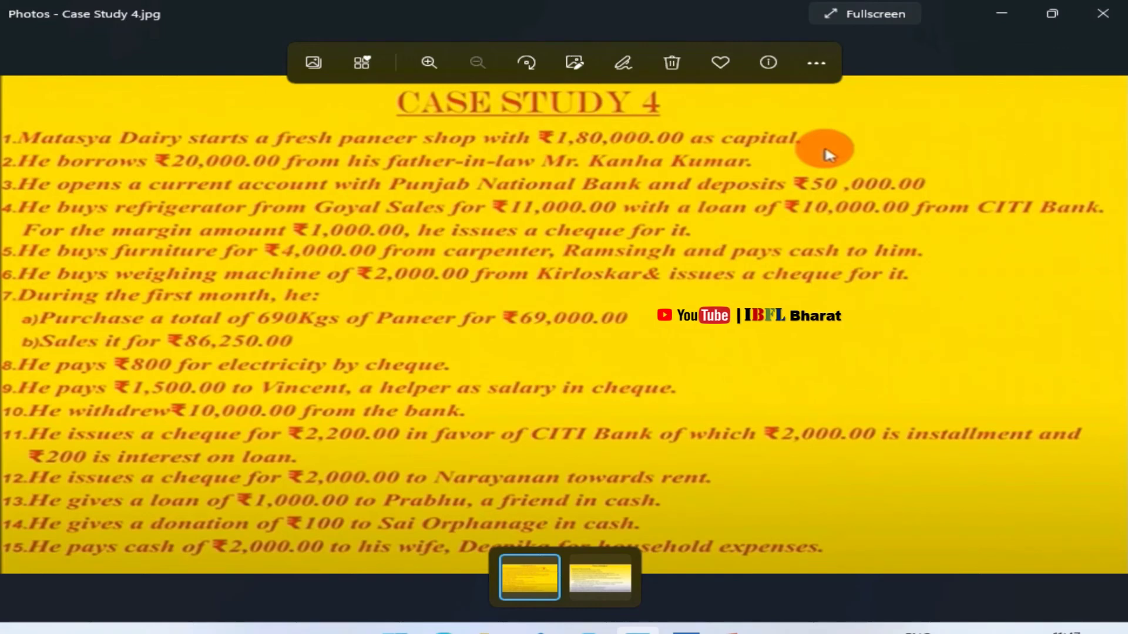
key("alt+Tab")
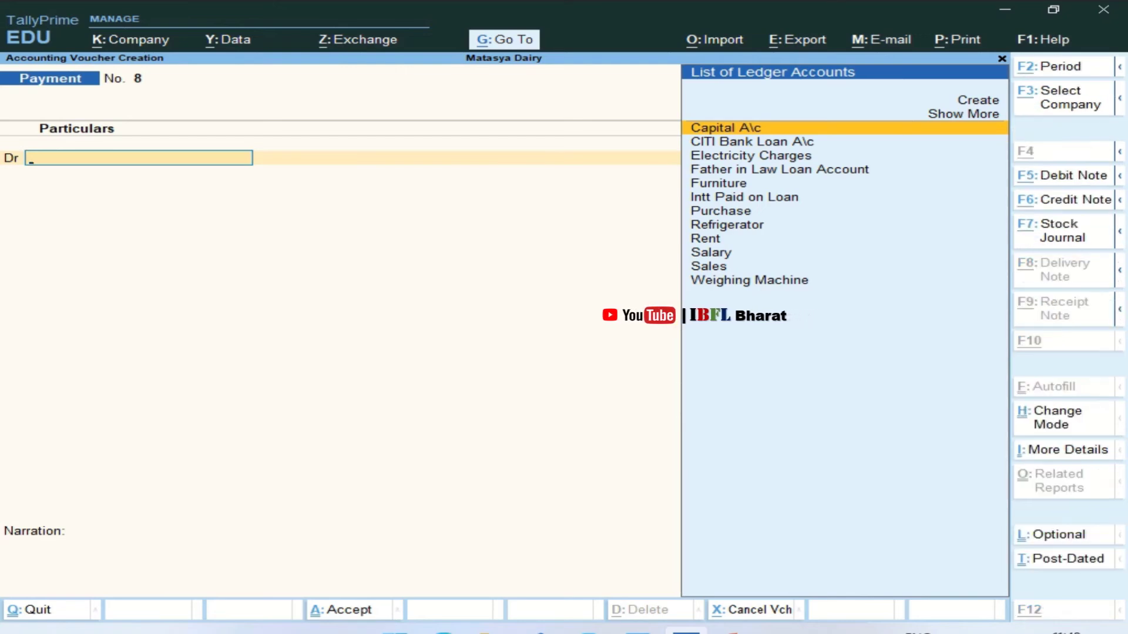
key("alt+c")
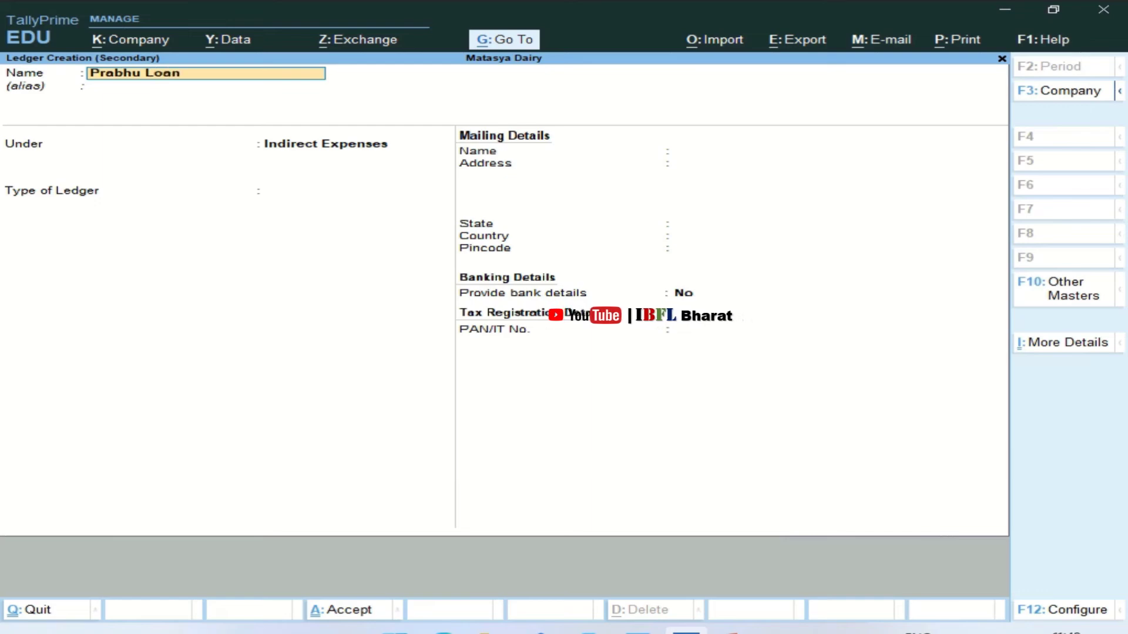
key("Return")
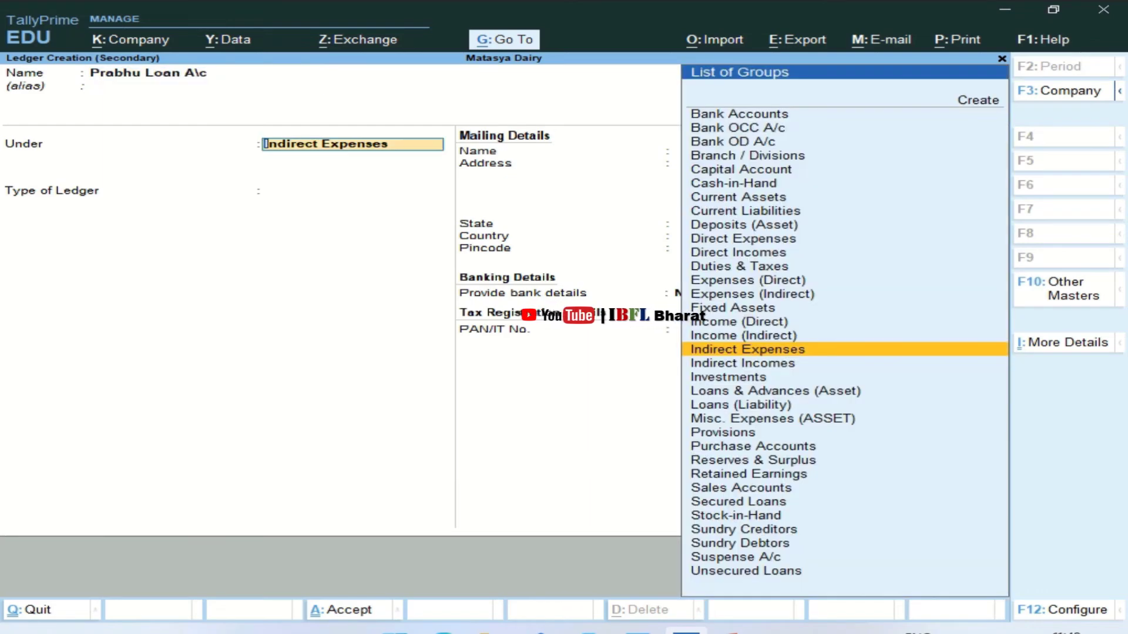
type("Loan")
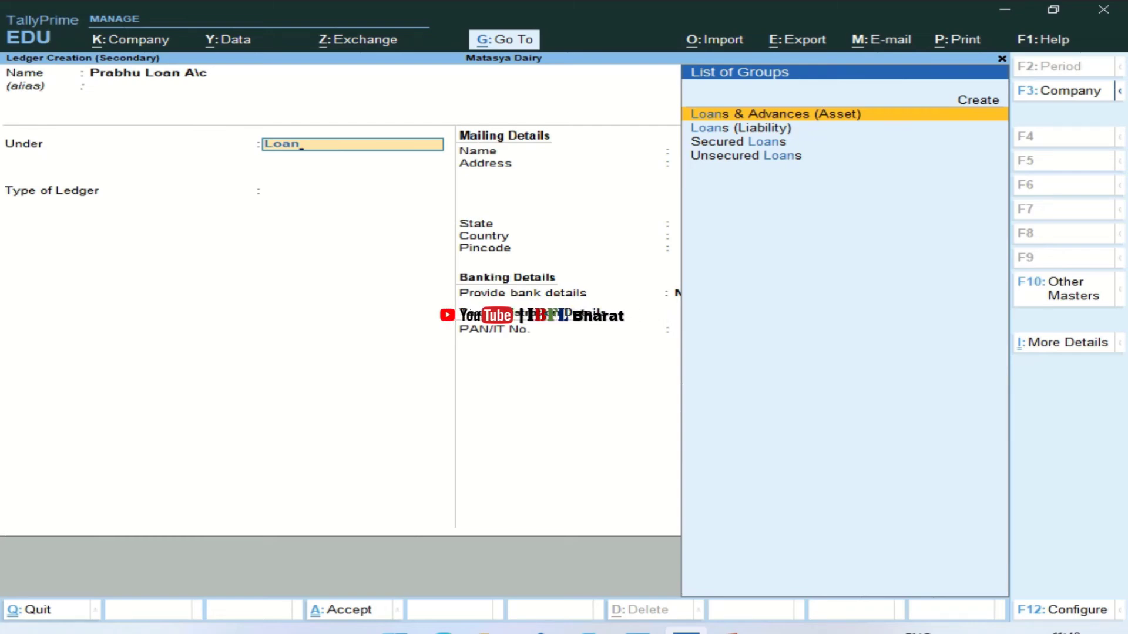
key("Return")
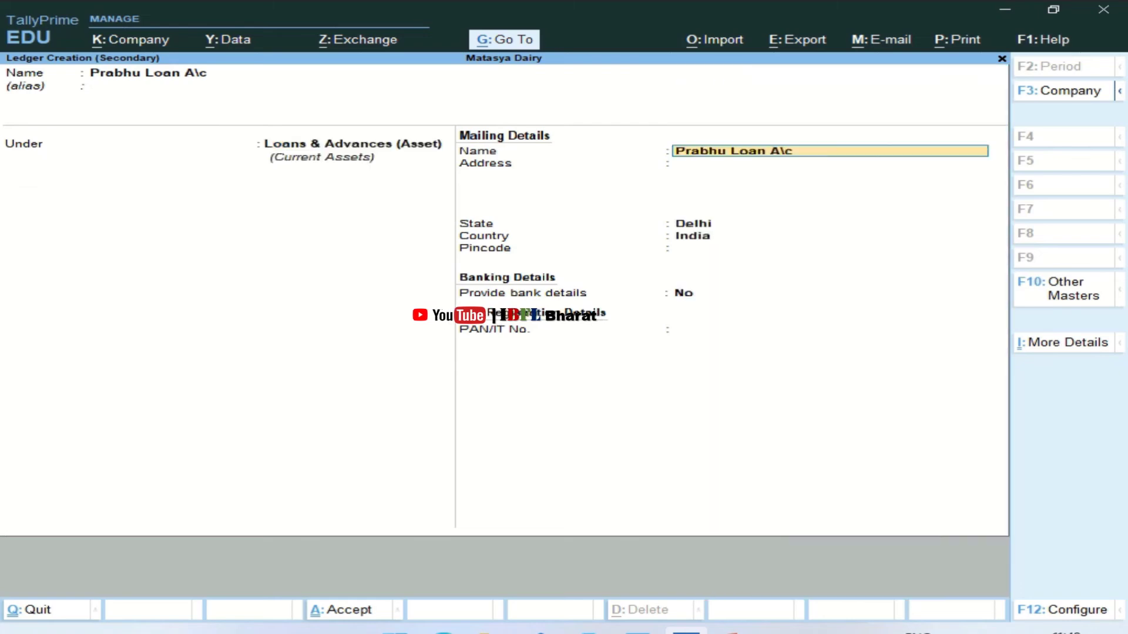
Keep the friend's loan ledger's mailing, banking and tax details at their defaults and save the ledger.
key("Return")
key("Return")
key("Return")
key("Return")
key("Return")
key("Return")
key("Return")
key("Return")
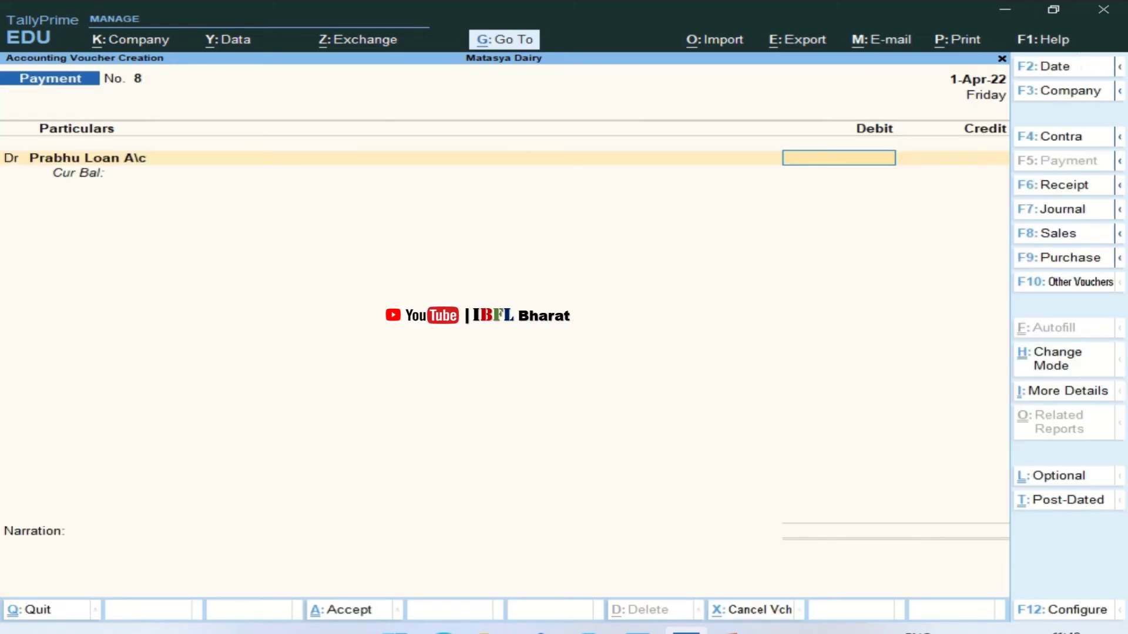
Recheck the loan amount in the Case Study 4 image and debit the friend's loan ledger with 1000.
key("alt+Tab")
key("alt+Tab")
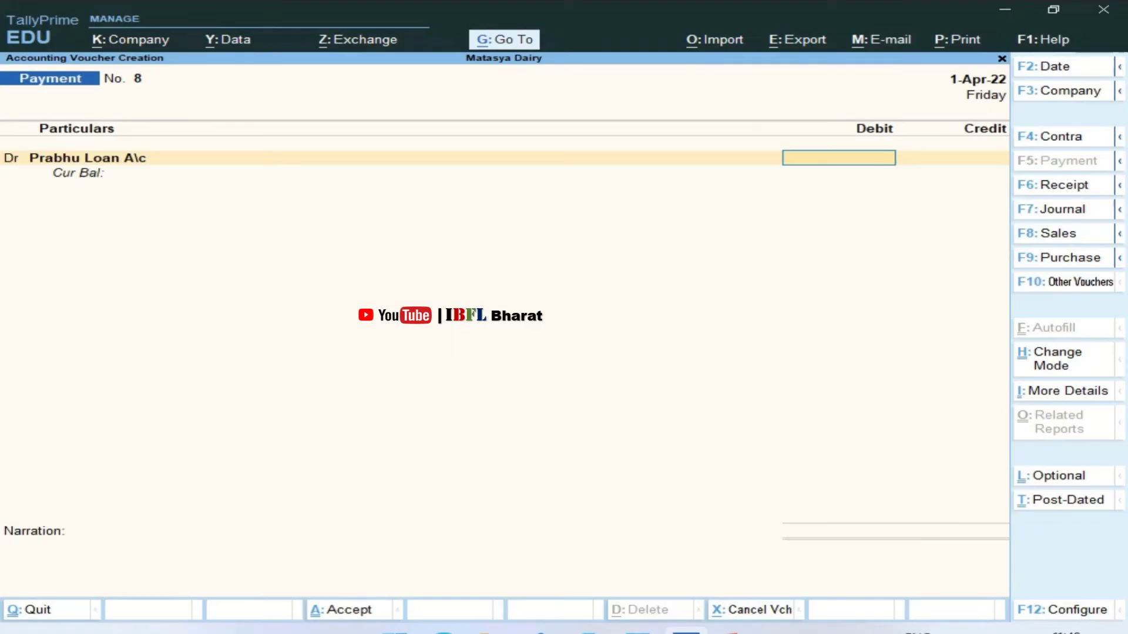
type("1000")
key("Return")
Check the loan's payment mode in the Case Study 4 image, credit Cash with 1,000, and save the payment voucher without a narration.
key("Return")
key("Return")
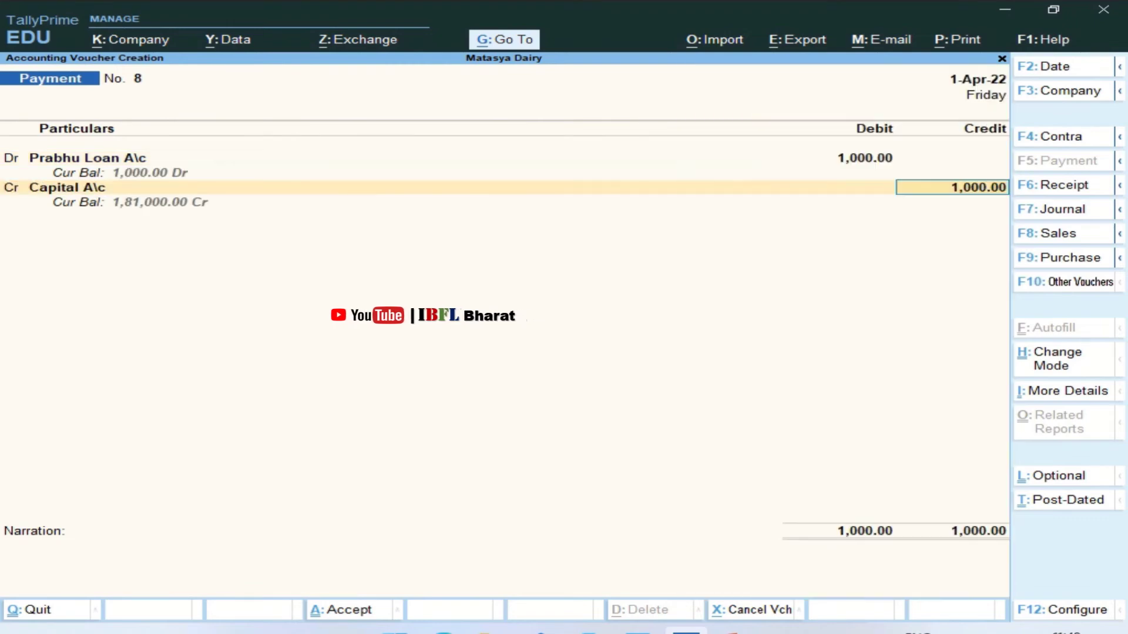
key("BackSpace")
key("alt+Tab")
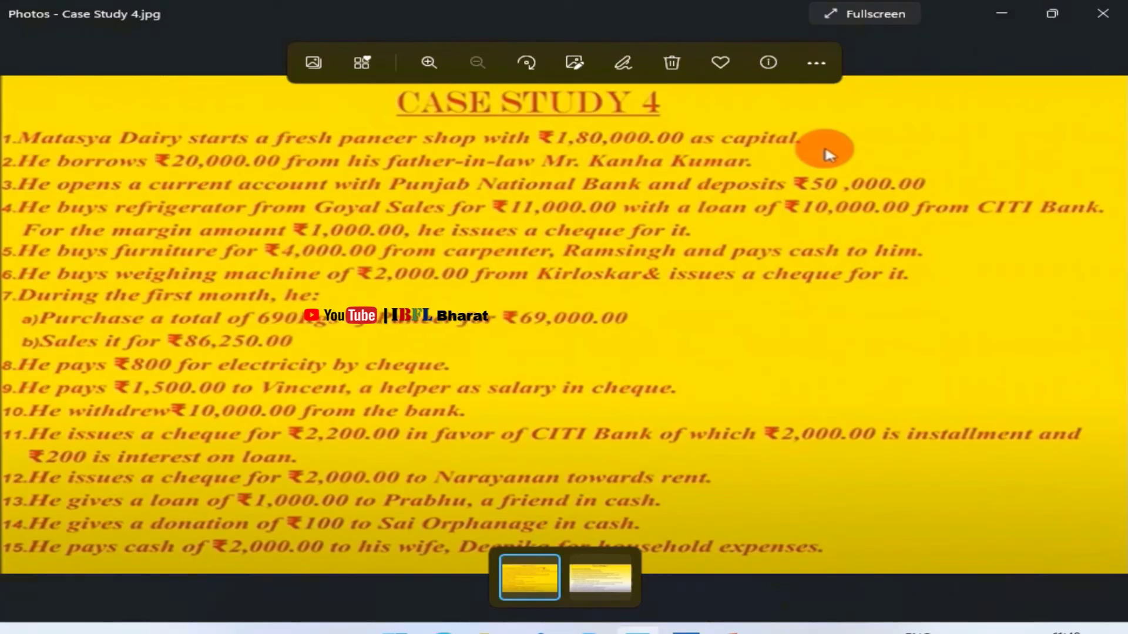
key("alt+Tab")
key("Down")
key("Return")
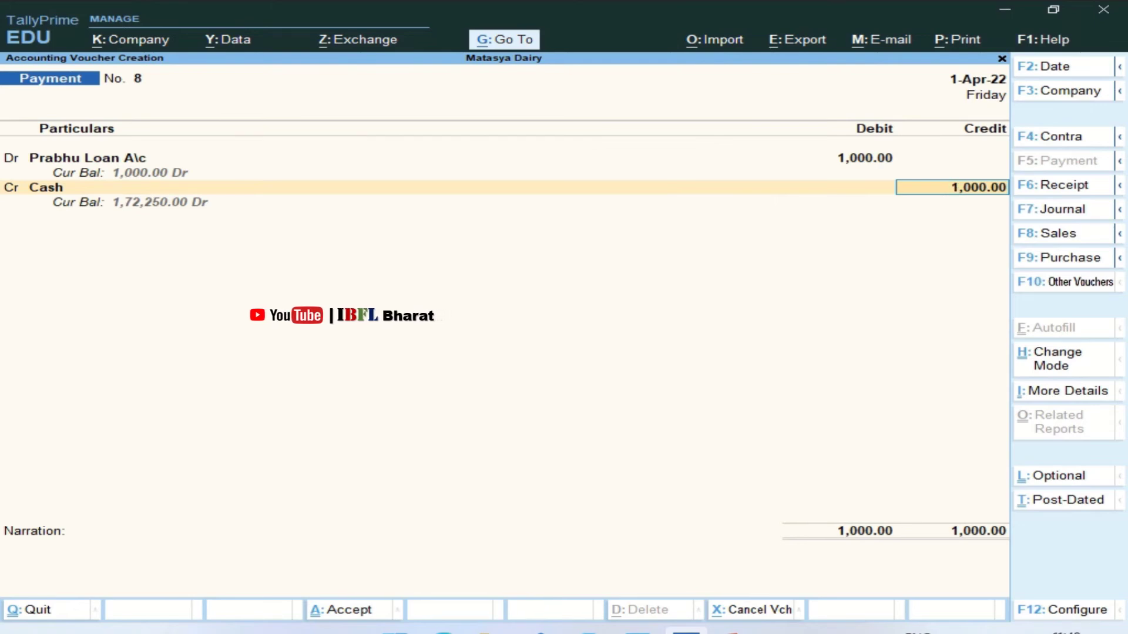
key("Return")
key("Return")
key("Return")
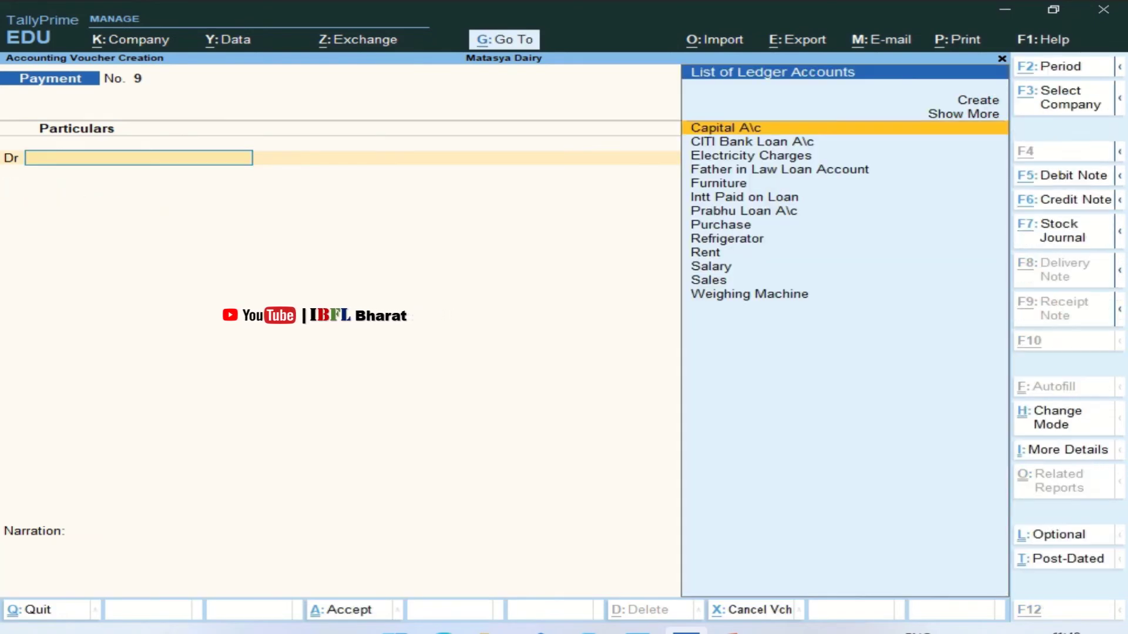
Check the orphanage donation in the Case Study 4 image and create a ledger named Donation under Indirect Expenses, keeping the other defaults.
key("alt+Tab")
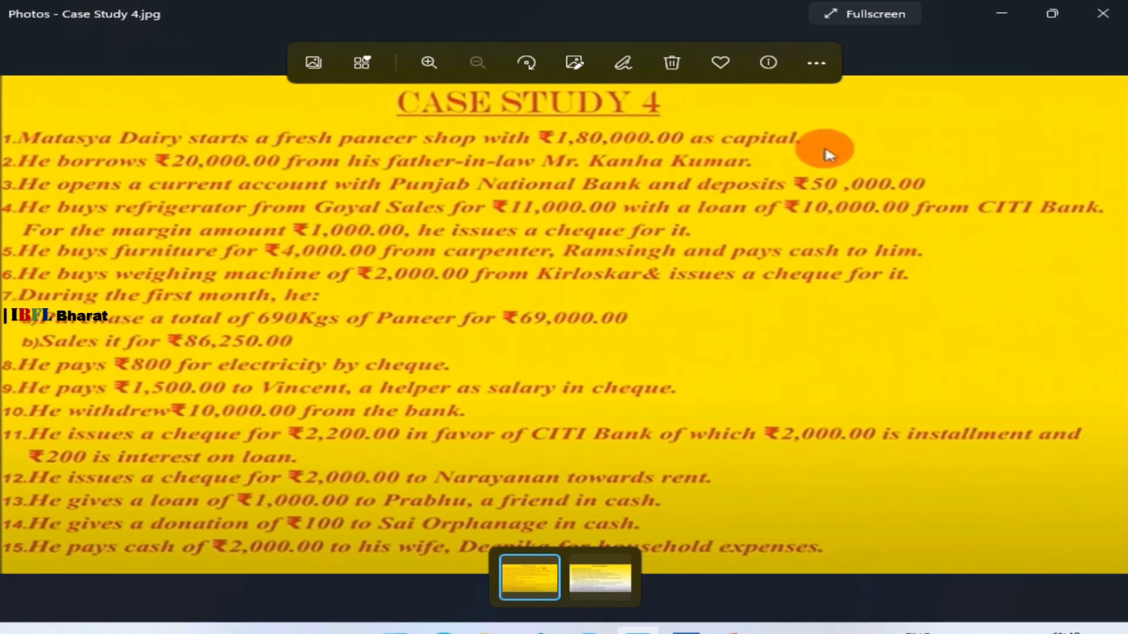
key("alt+Tab")
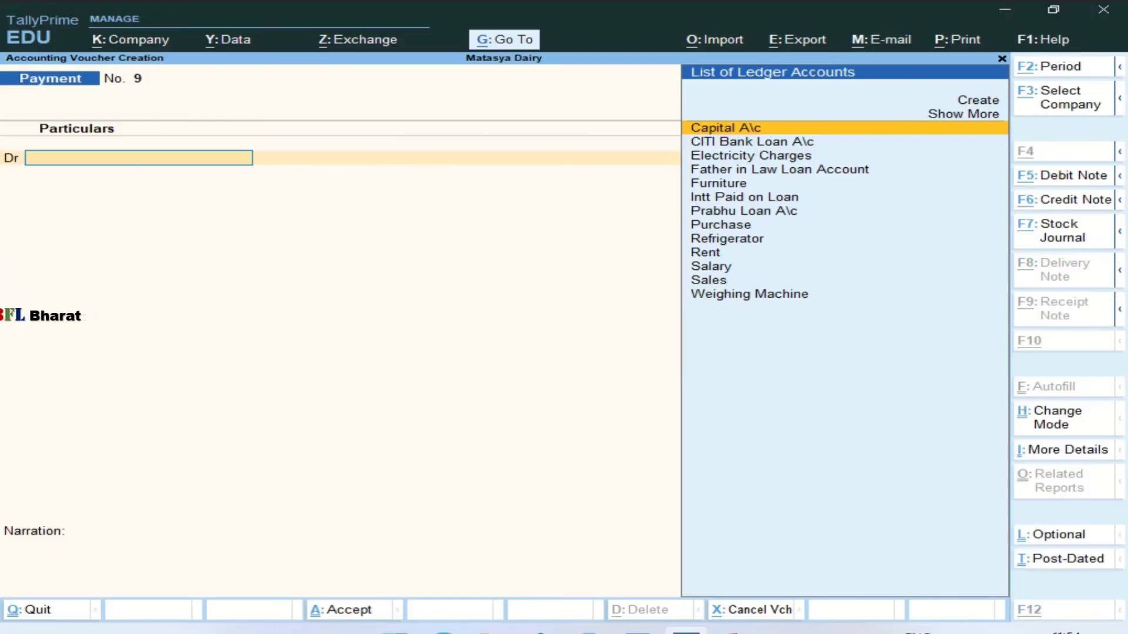
key("alt+c")
type("Donation")
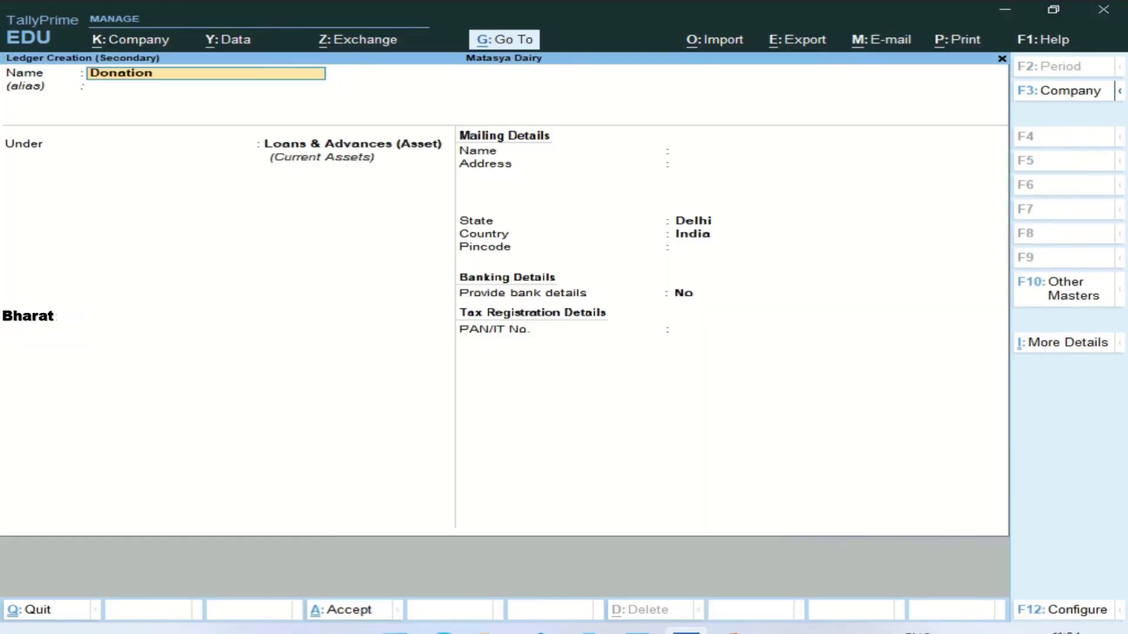
key("Return")
type("Ind")
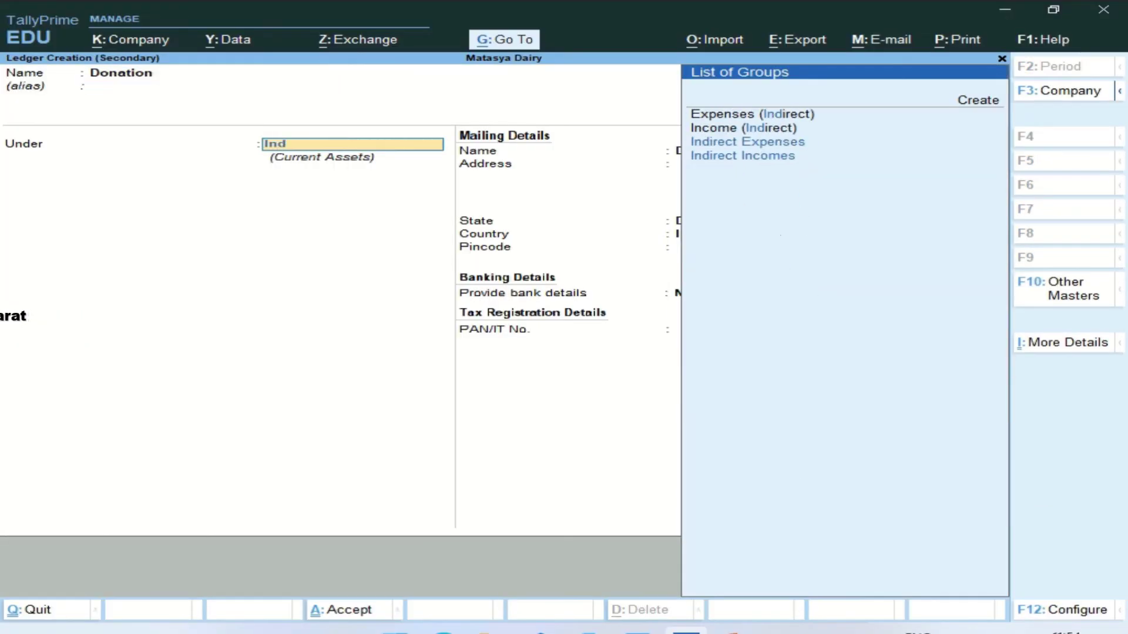
key("Down")
key("Up")
key("Return")
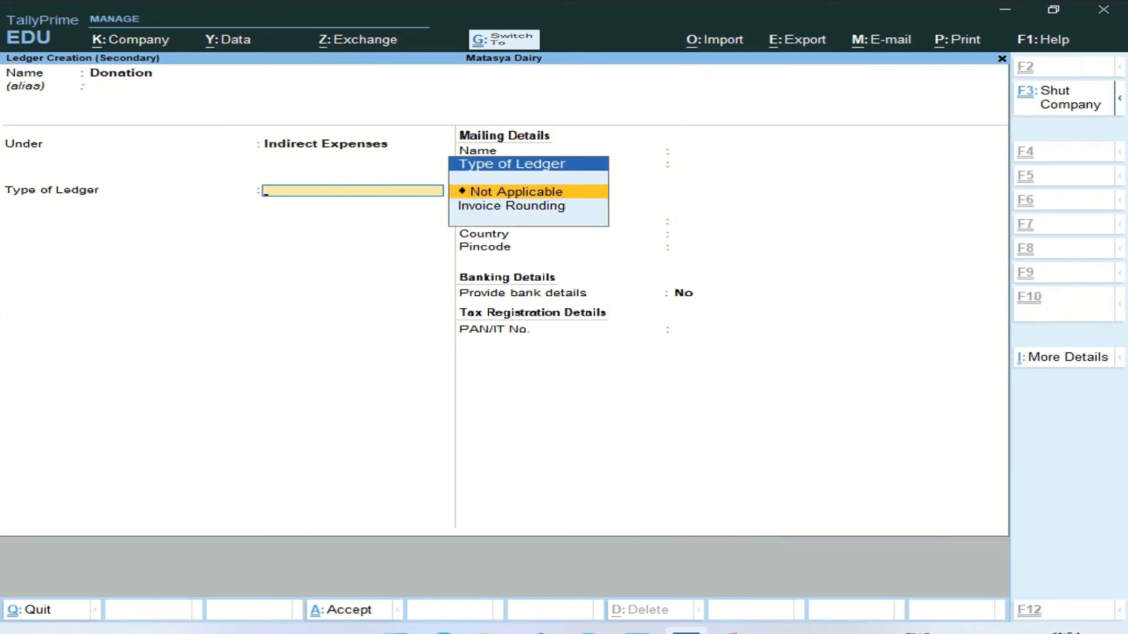
key("ctrl+a")
Debit Donation with 100, credit Cash with 100, and save the payment voucher without a narration.
type("100")
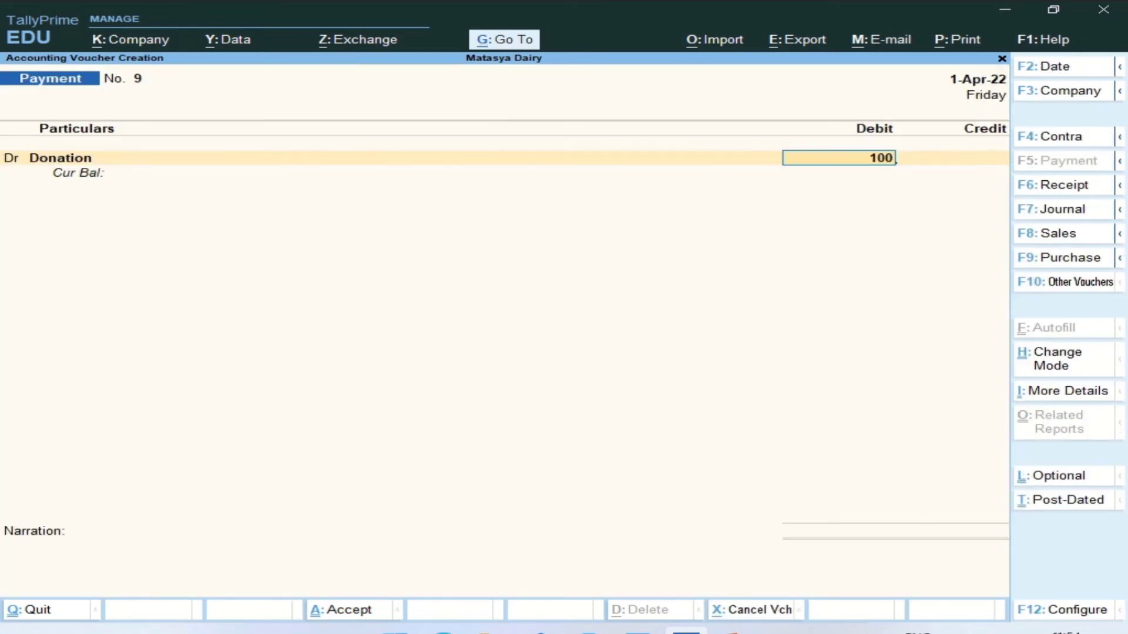
key("Return")
key("Down")
key("Return")
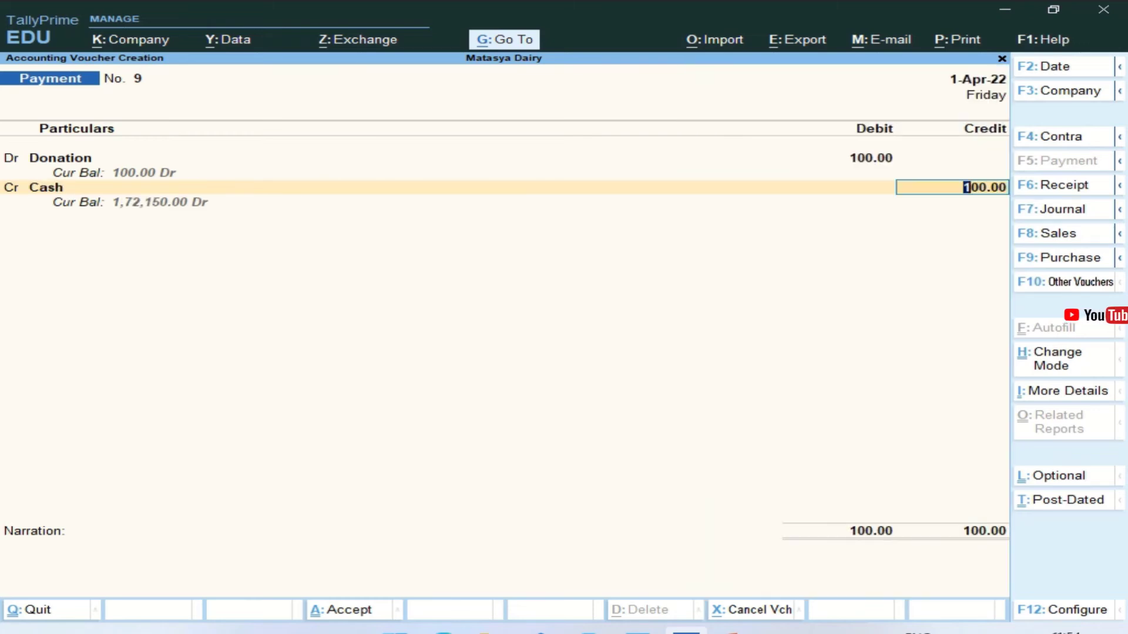
key("Return")
key("Return")
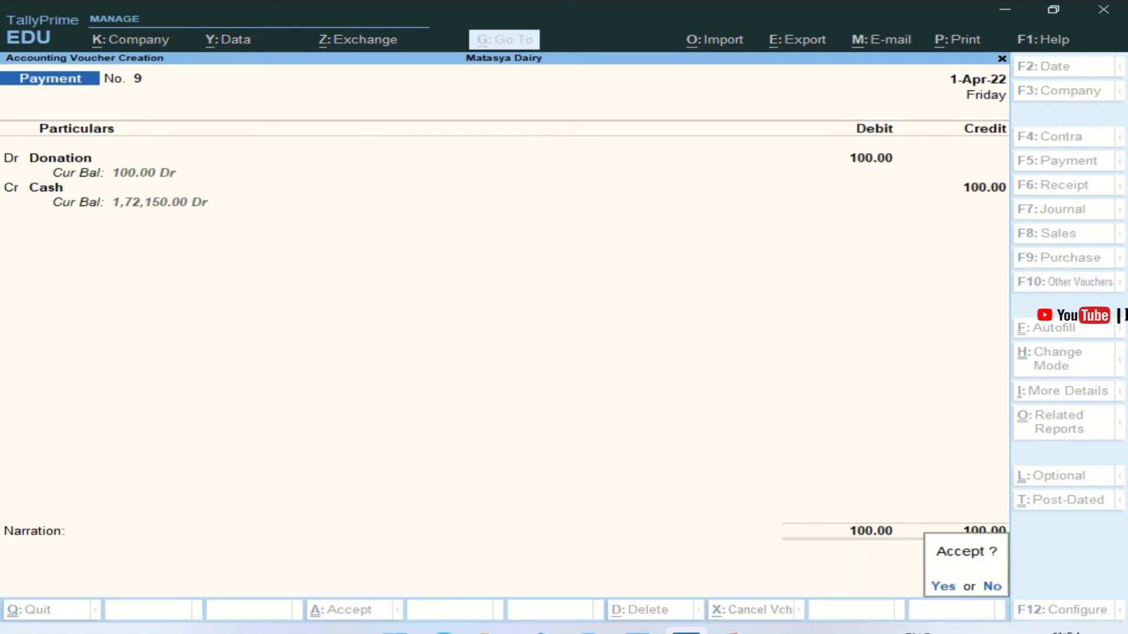
key("Return")
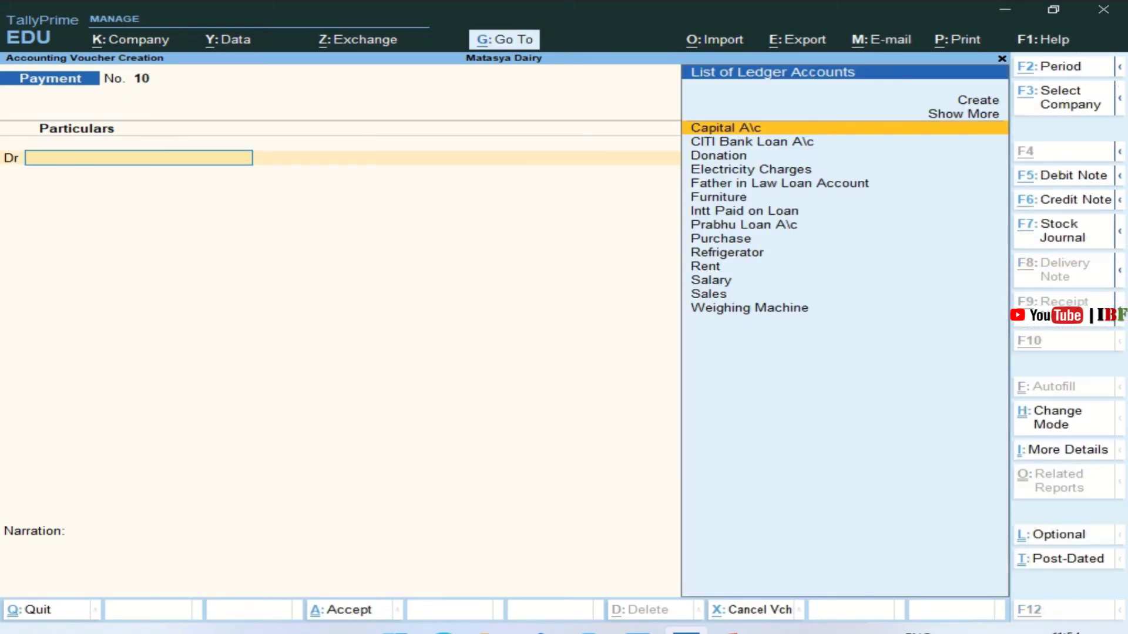
Check the household expenses payment in the Case Study 4 image and start a ledger named Drawings under Capital Account.
key("alt+Tab")
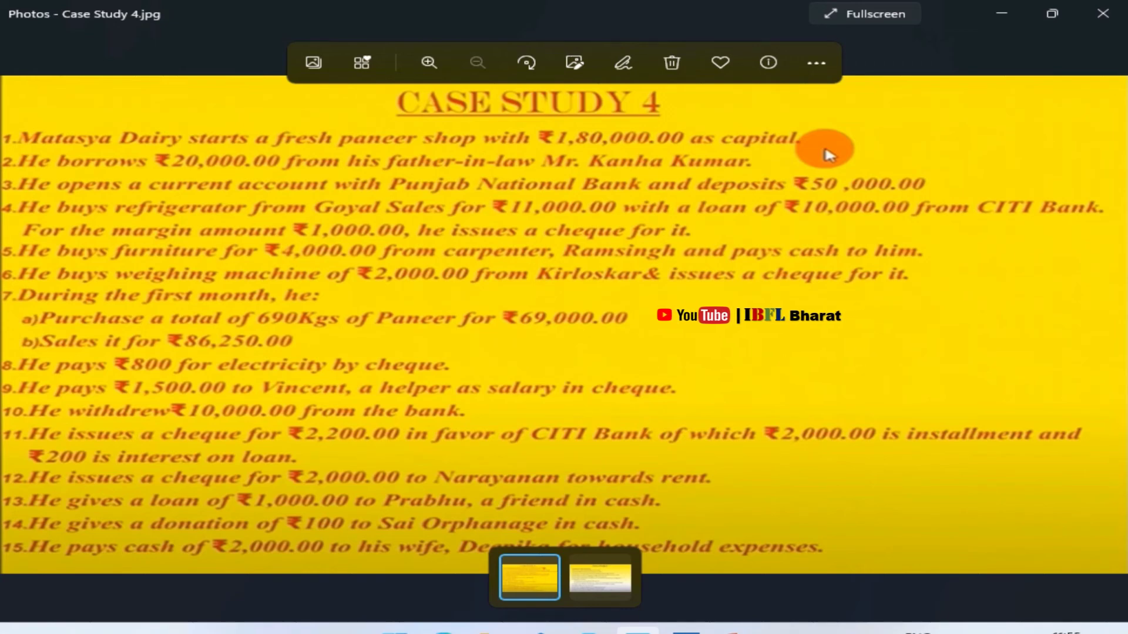
key("alt+Tab")
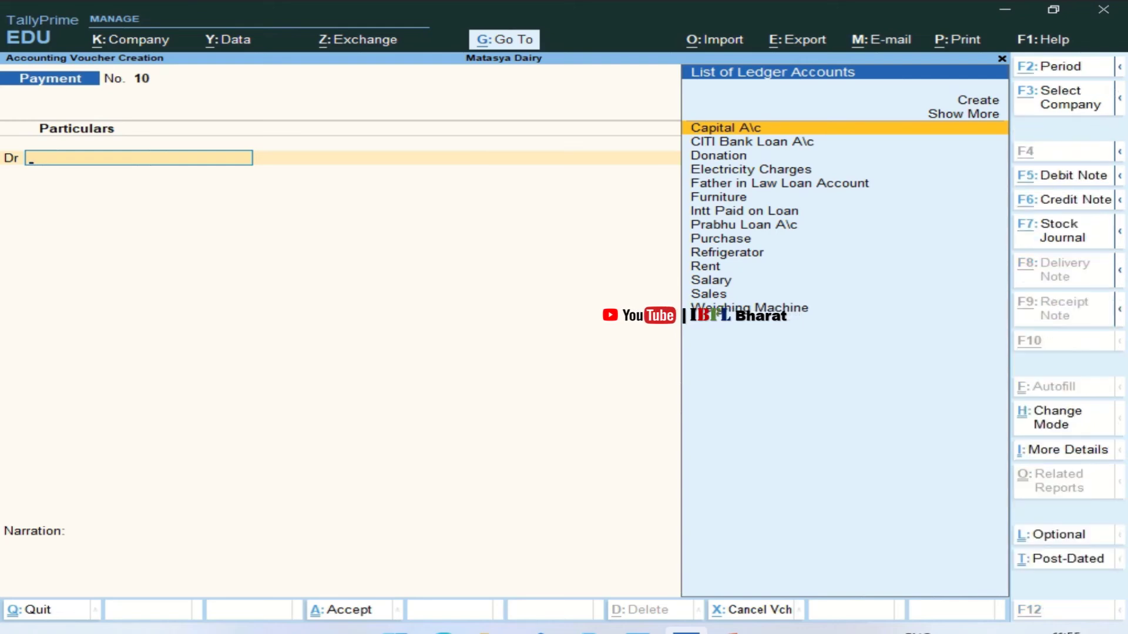
key("alt+c")
type("Drawings")
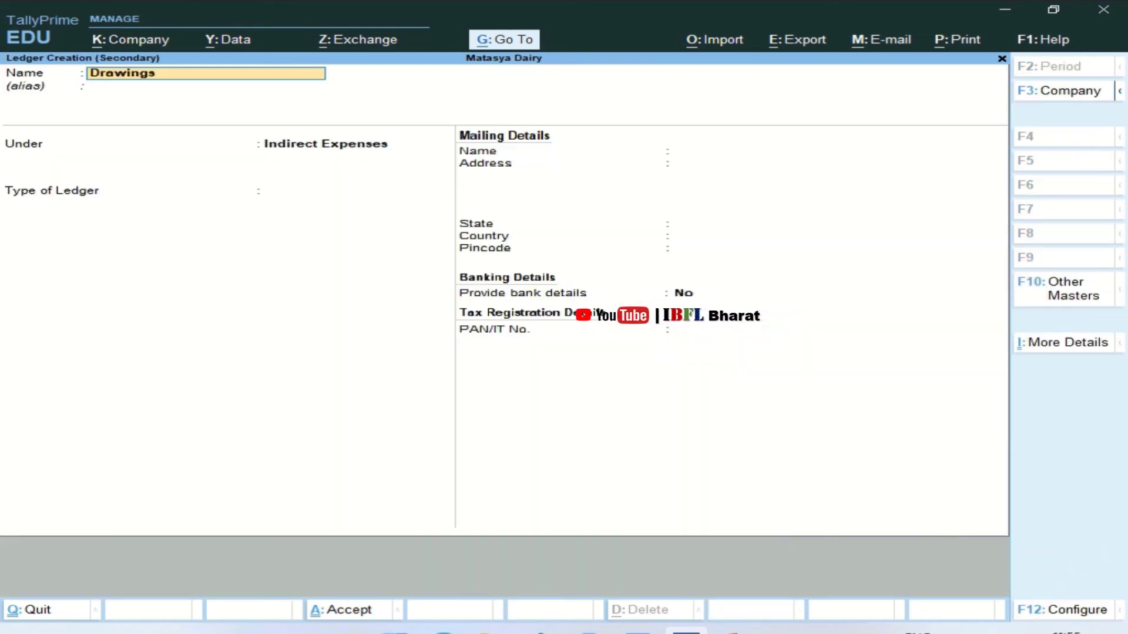
key("Return")
key("Return")
type("Cap")
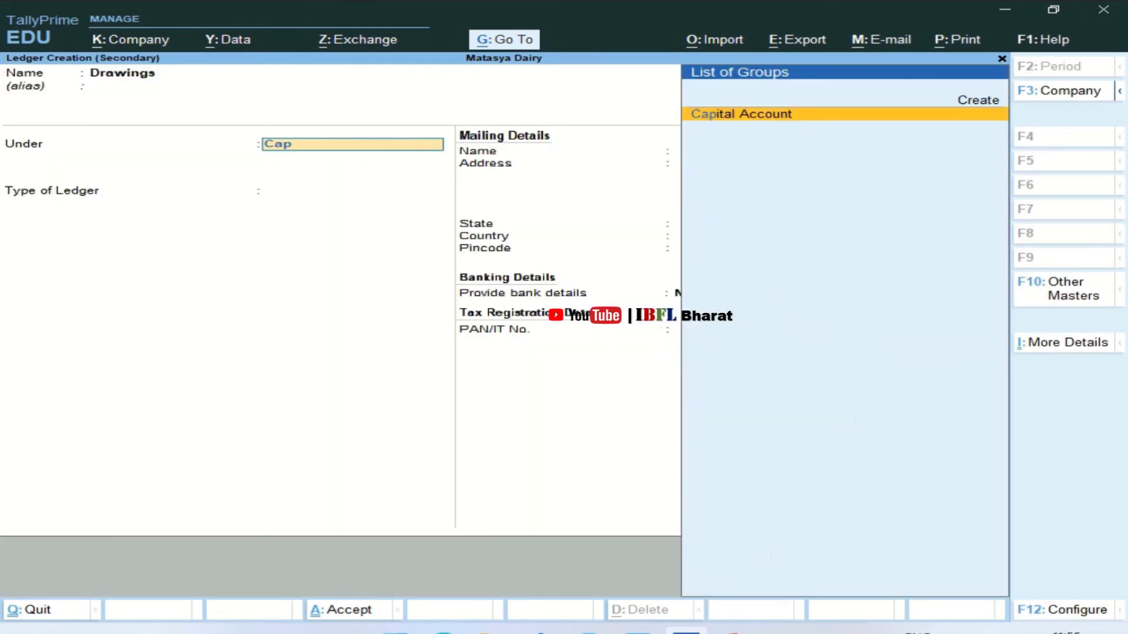
key("Return")
Keep the Drawings ledger's mailing, banking and tax details at their defaults and save the ledger.
key("Return")
key("Return")
key("Return")
key("Return")
key("Return")
key("Return")
key("Return")
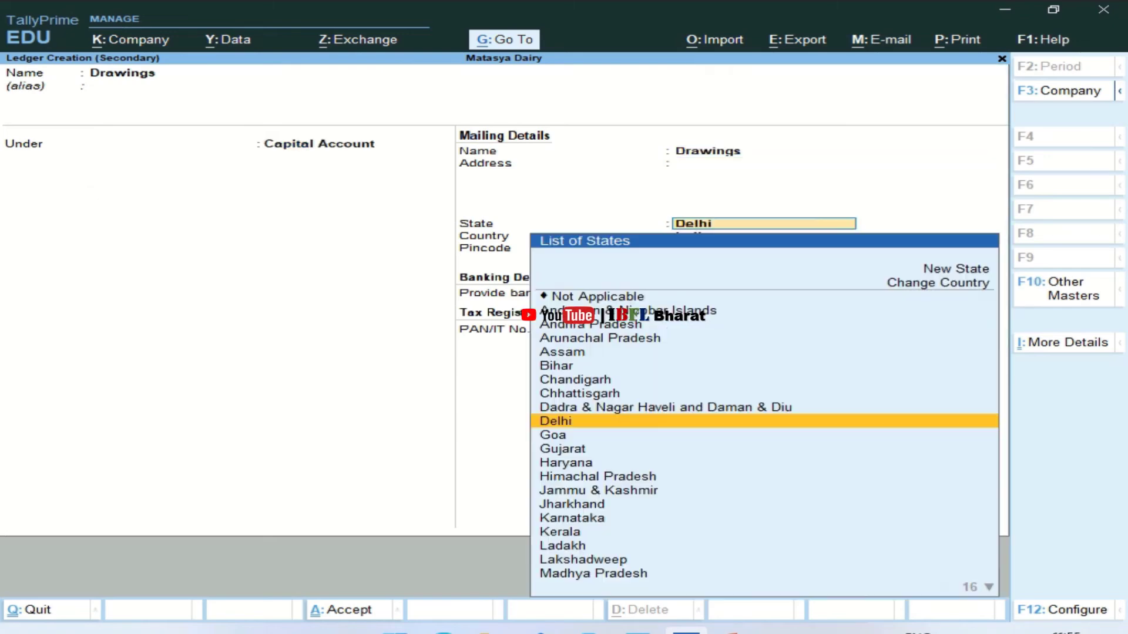
key("Return")
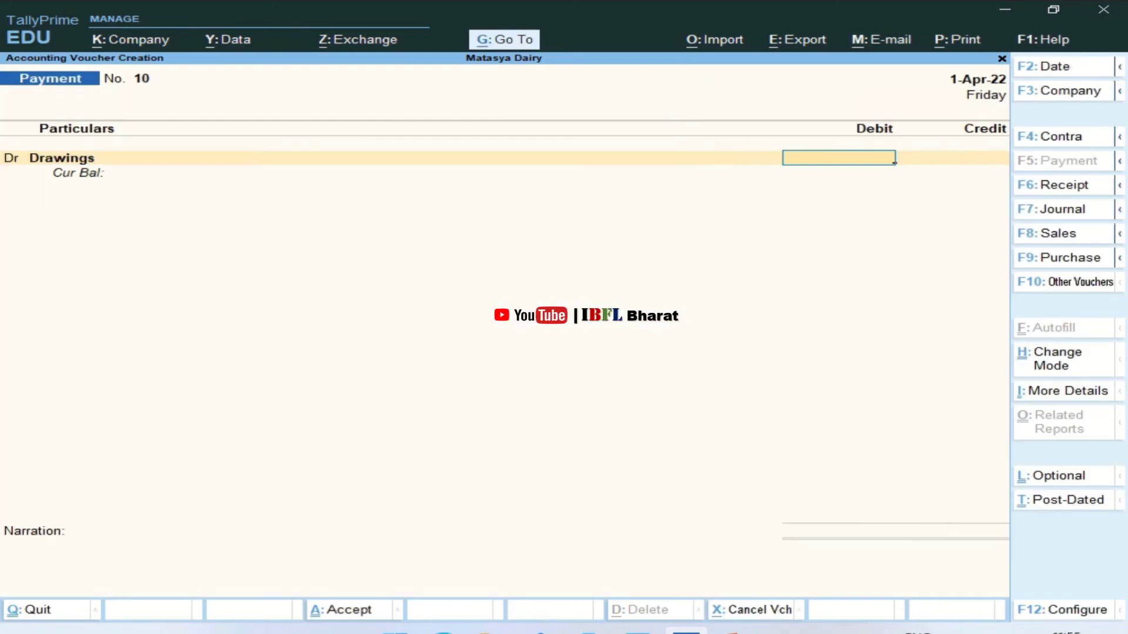
Debit Drawings with 2000, credit Cash with 2,000, and save the payment voucher without a narration.
type("2000")
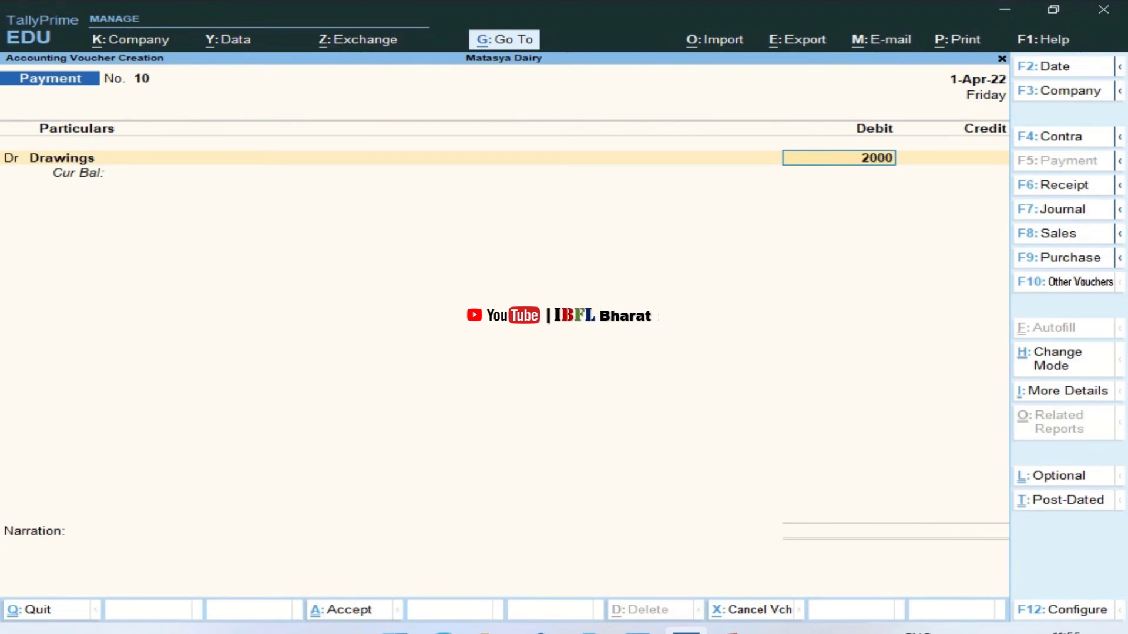
key("Return")
key("Return")
key("Down")
key("Return")
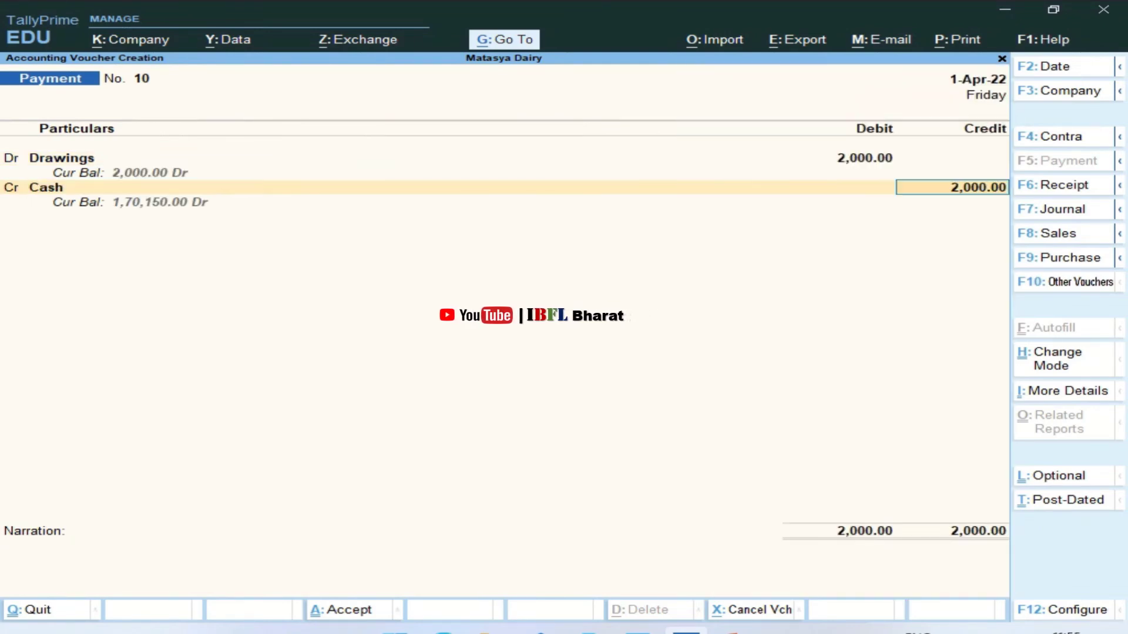
key("Return")
key("Return")
key("Return")
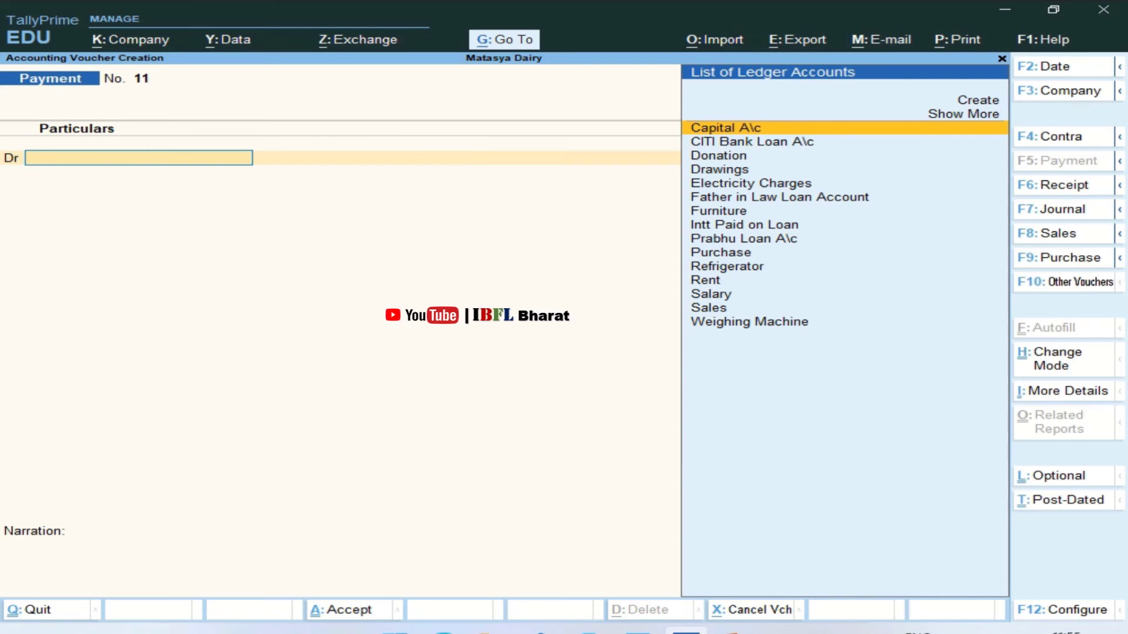
Check the Case Study 4 image for remaining transactions, leave voucher entry and open the Balance Sheet in detailed view.
key("alt+Tab")
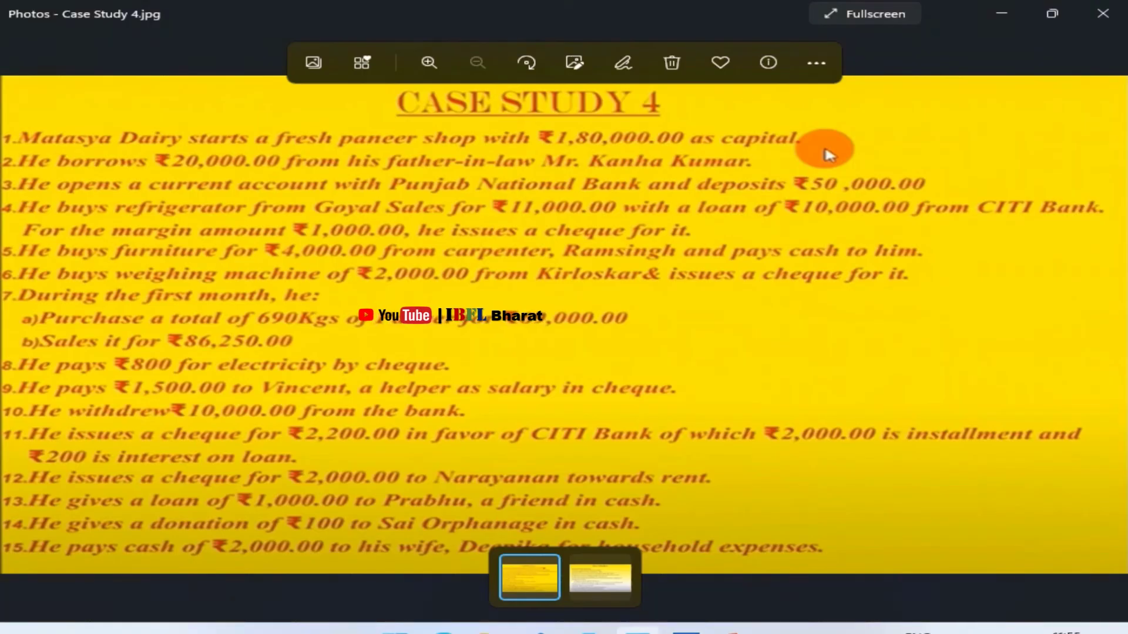
key("alt+Tab")
key("Escape")
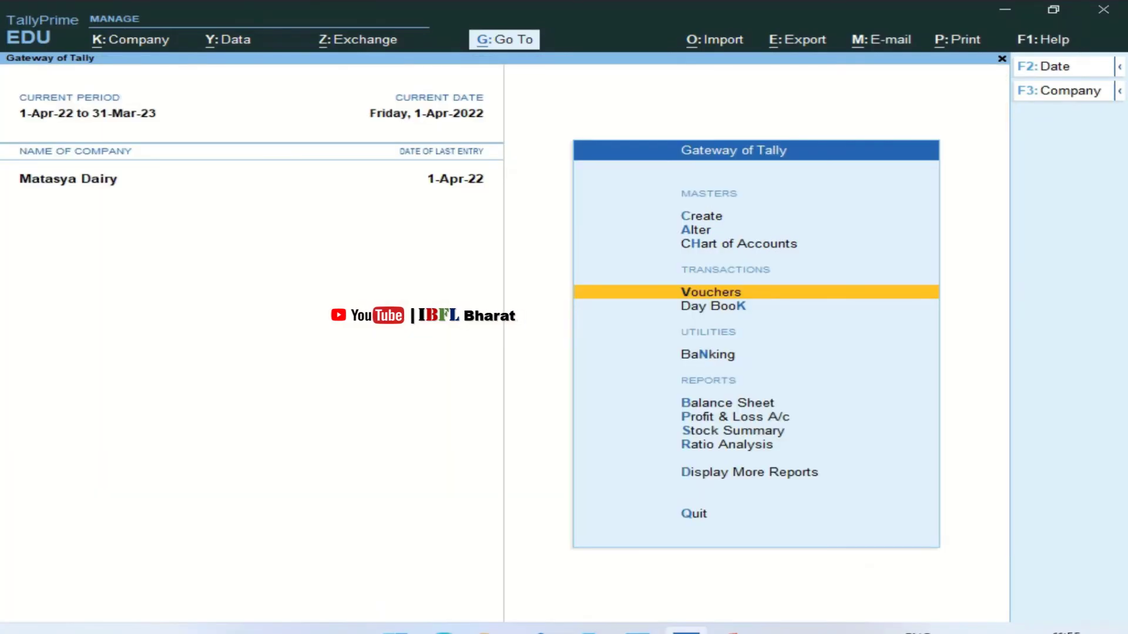
key("Down")
key("Down")
key("Down")
key("Return")
key("alt+F5")
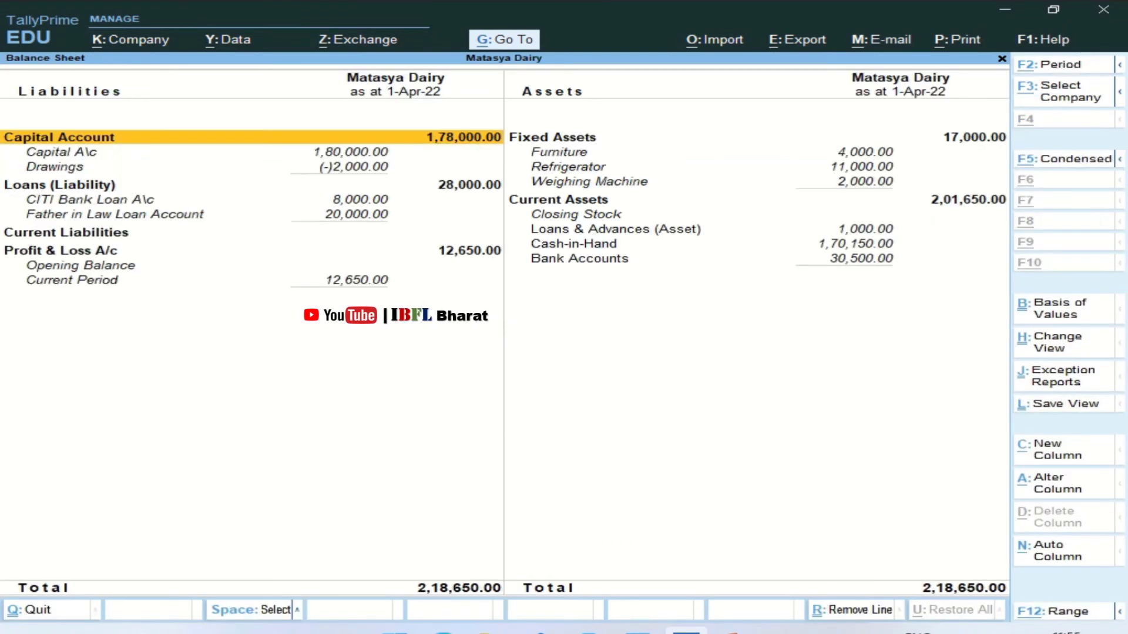
Examine the liabilities side of the Balance Sheet from Capital Account down to Profit & Loss A/c, and close the report.
key("Down")
key("Down")
key("Down")
key("Down")
key("Down")
key("Down")
key("Down")
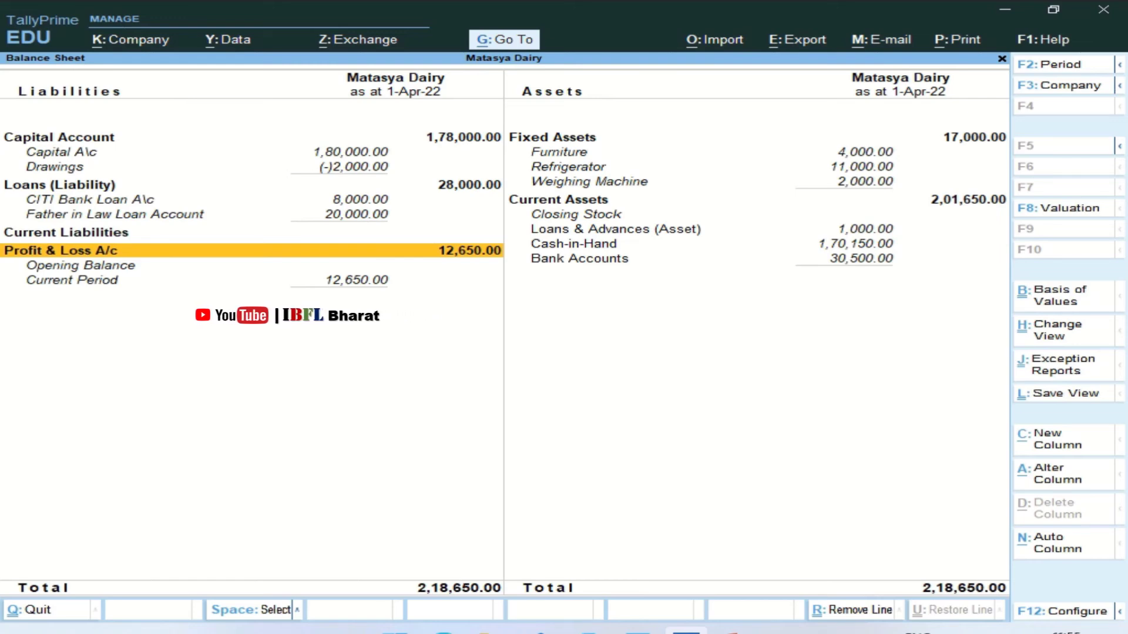
key("Escape")
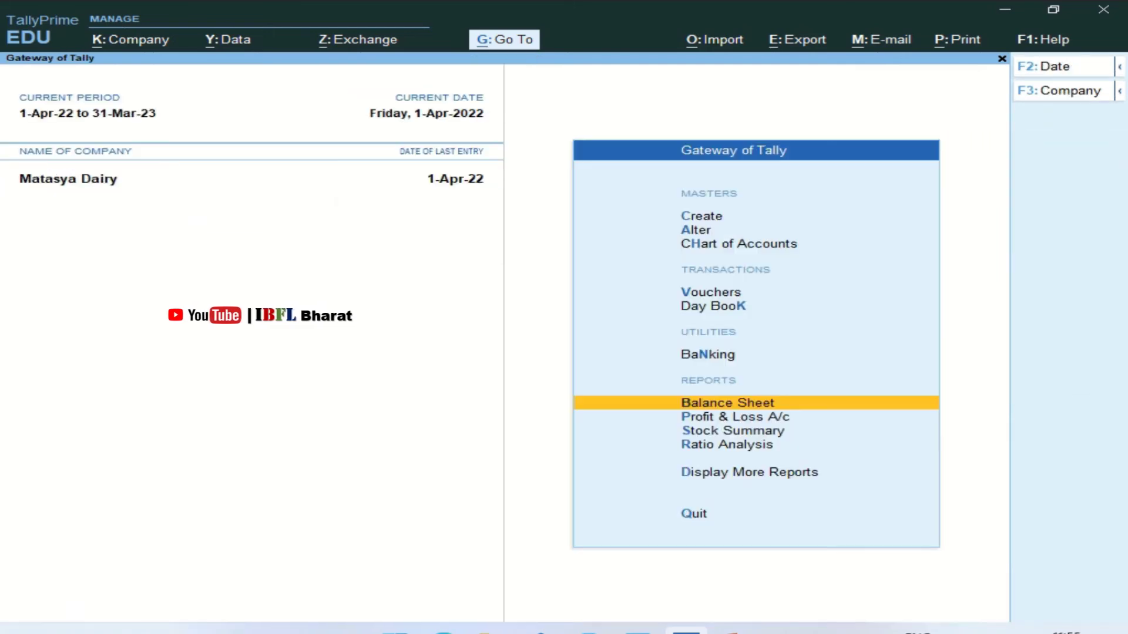
Open the Profit & Loss A/c and examine purchases, gross profit and each indirect expense from Donation to Salary.
key("Down")
key("Return")
key("Down")
key("Down")
key("Down")
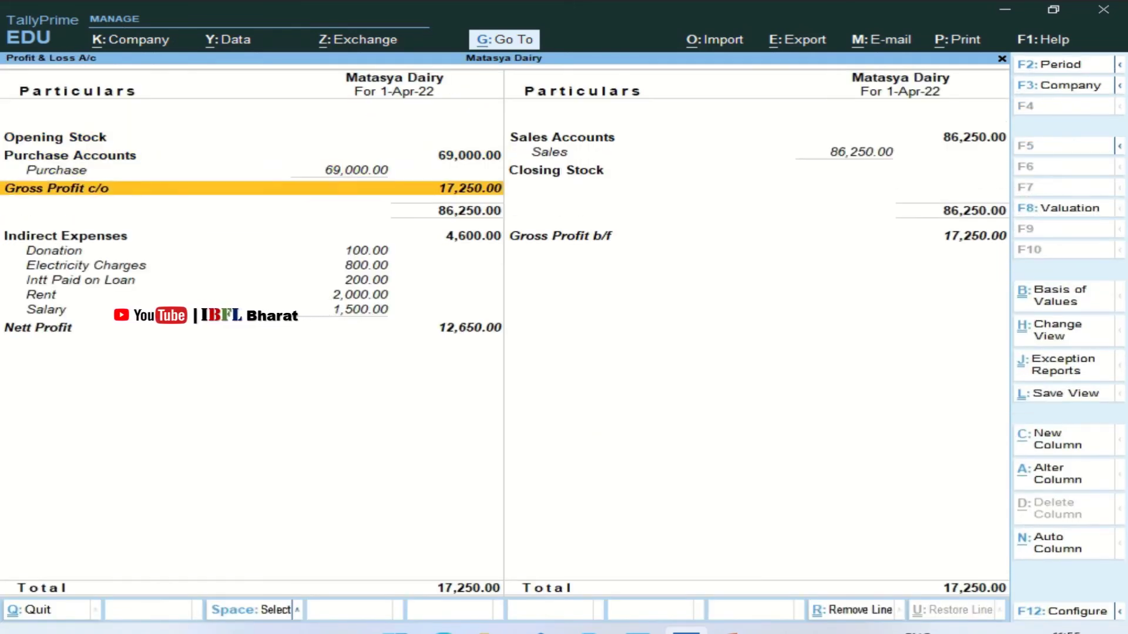
key("Down")
key("Down")
key("Down")
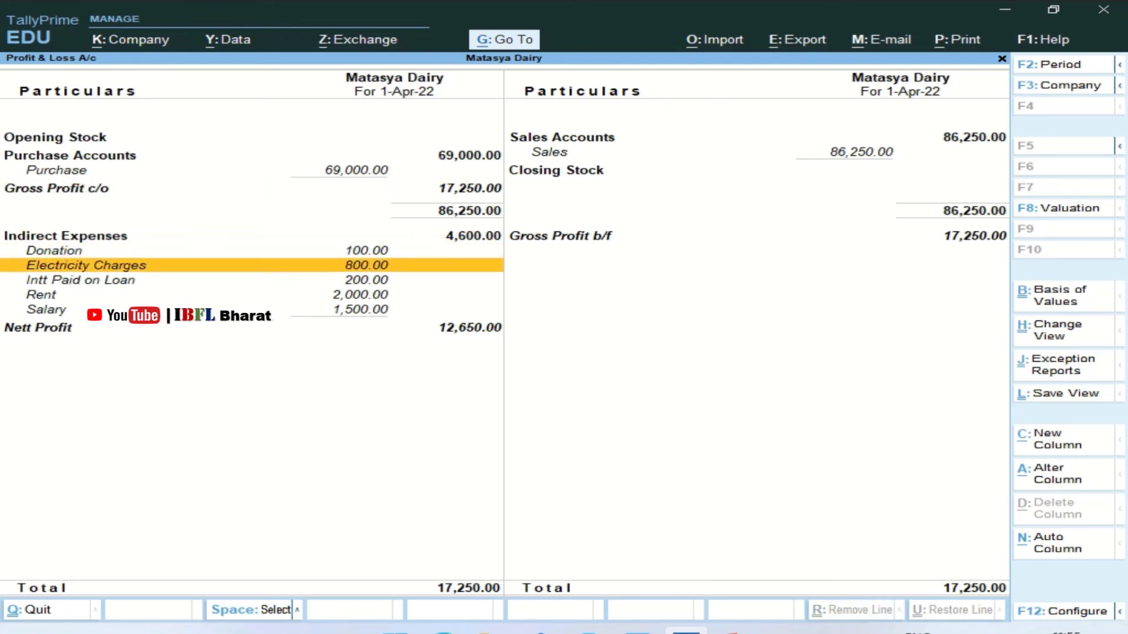
key("Up")
key("Down")
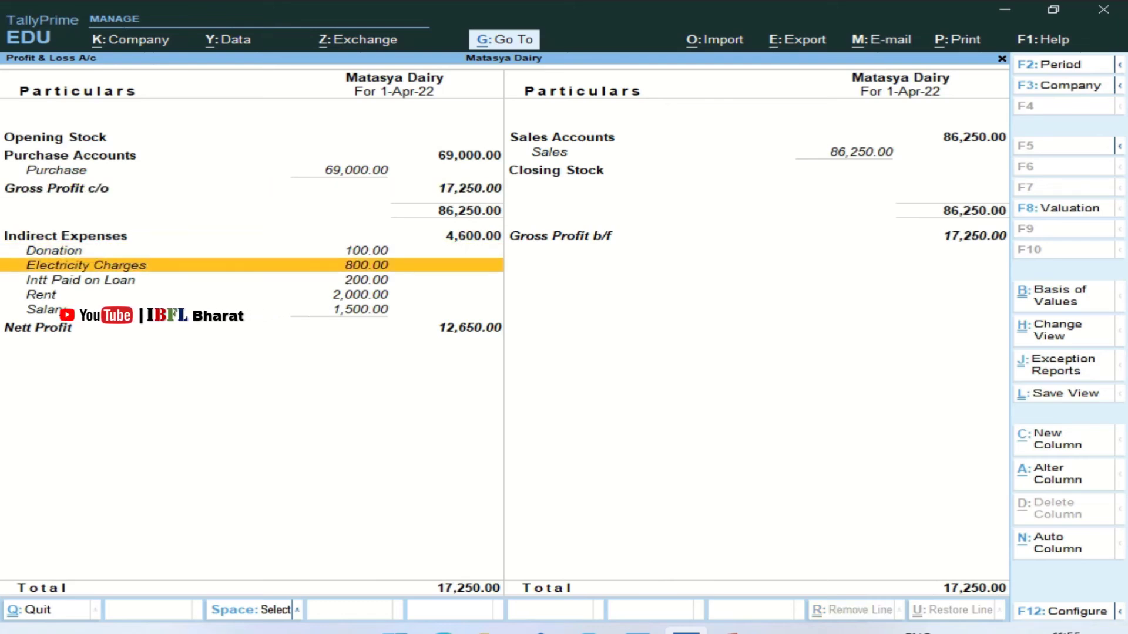
key("Down")
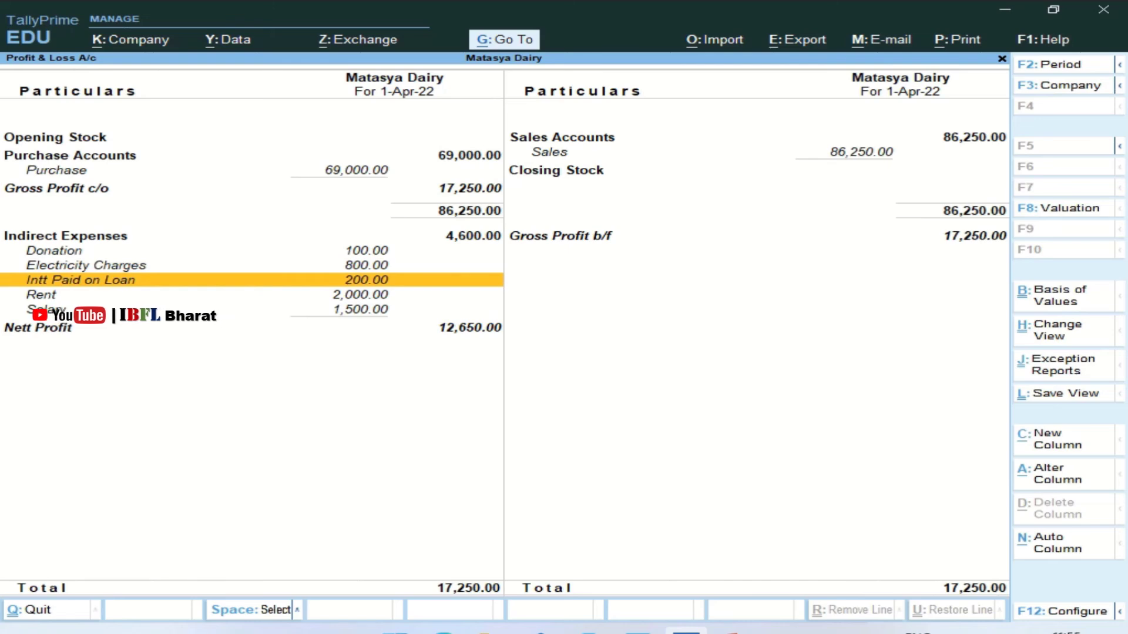
key("Down")
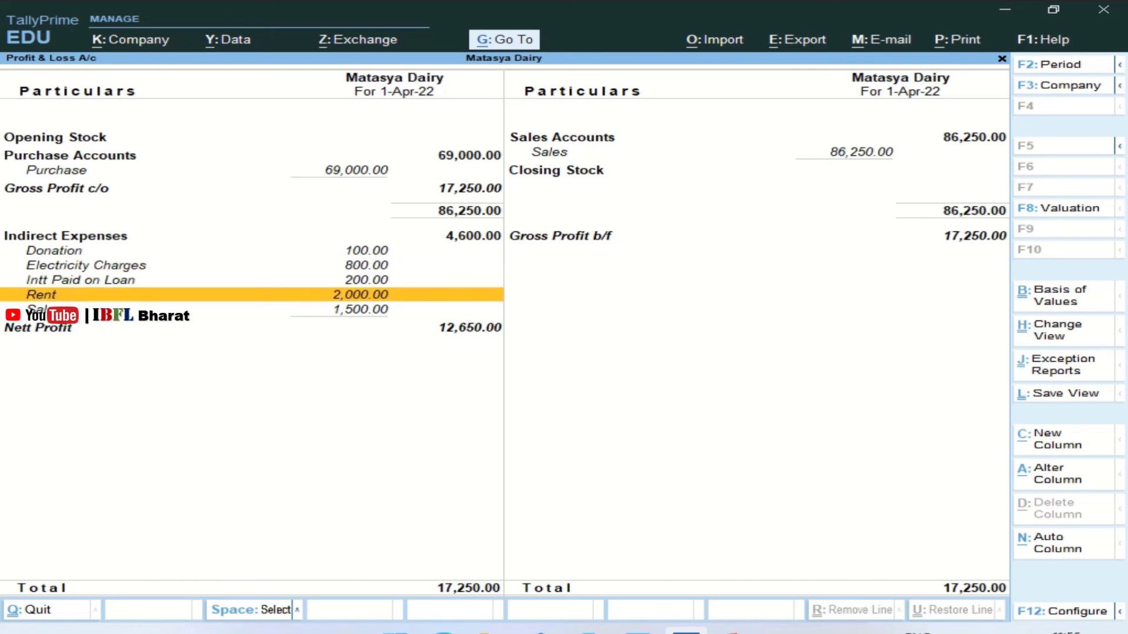
key("Down")
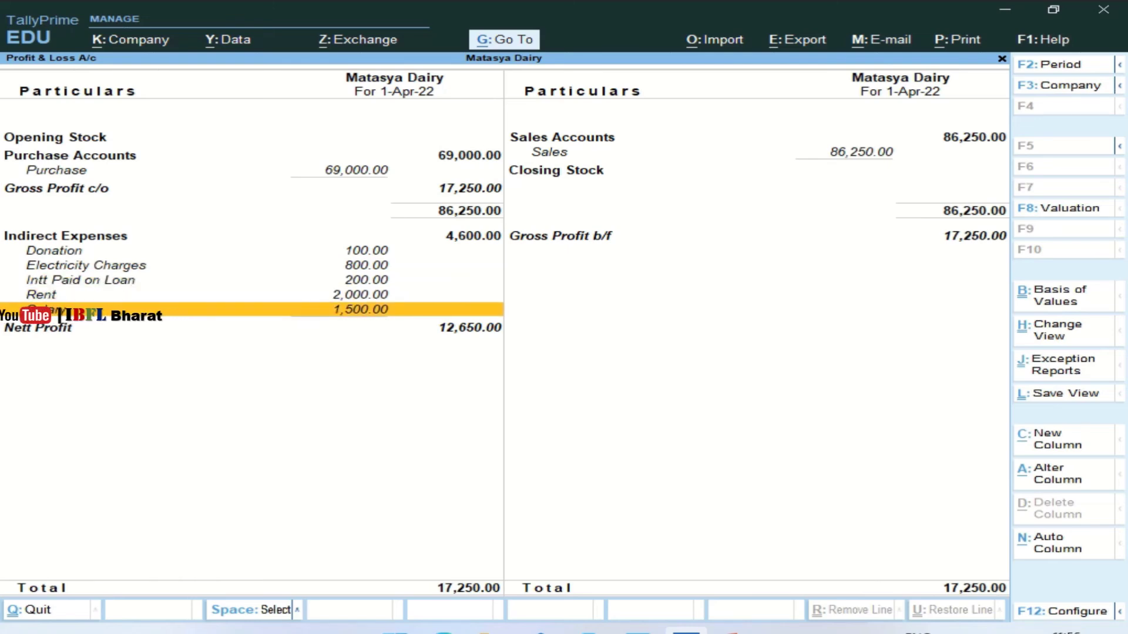
Review the Indirect Expenses total and the Nett Profit line in the Profit & Loss A/c, and close the report.
key("Up")
key("Up")
key("Up")
key("Up")
key("Up")
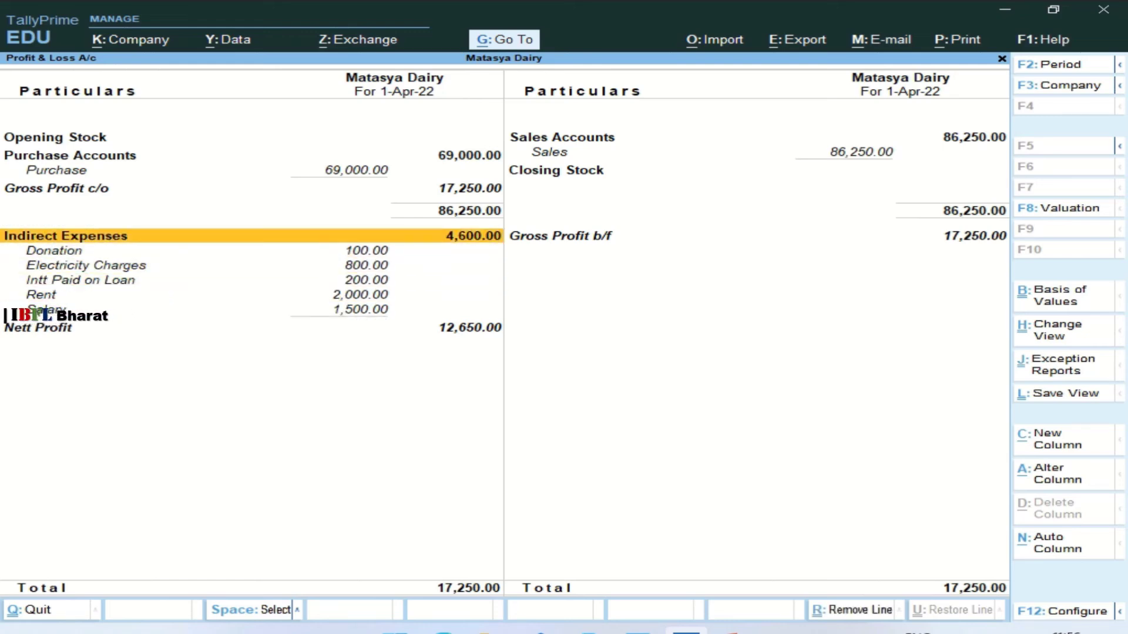
key("Down")
key("Down")
key("Down")
key("Down")
key("Down")
key("Down")
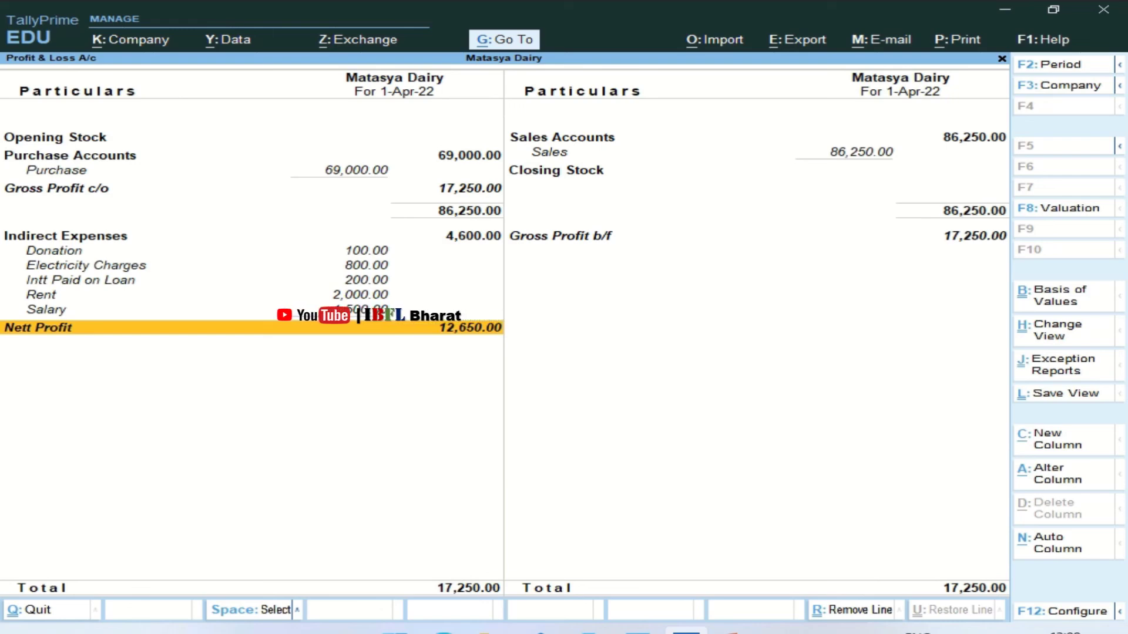
key("Escape")
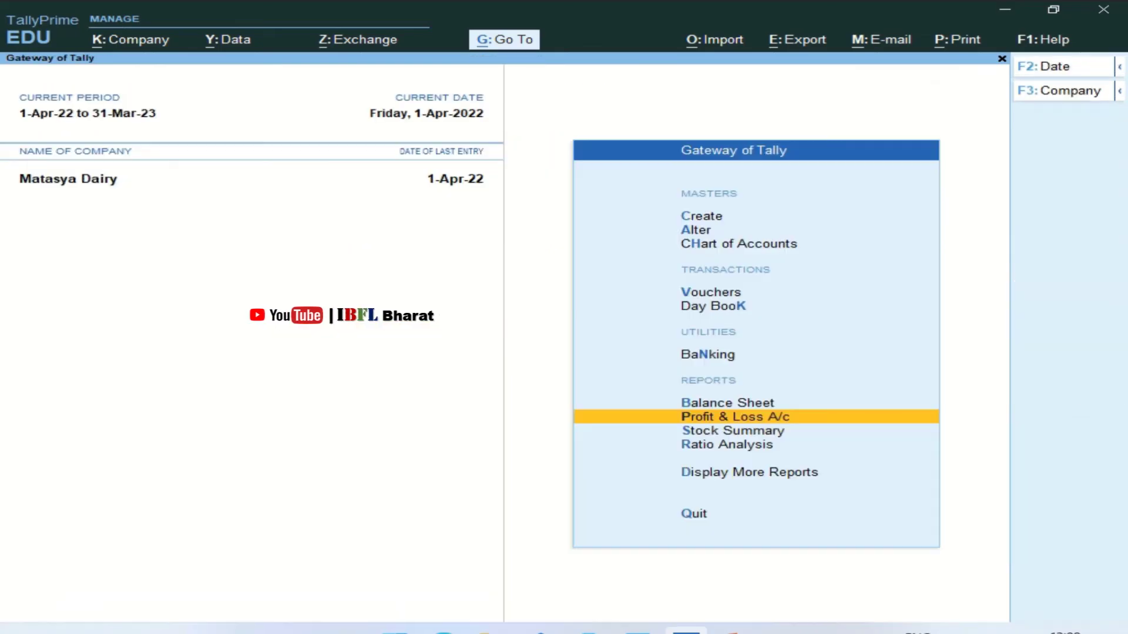